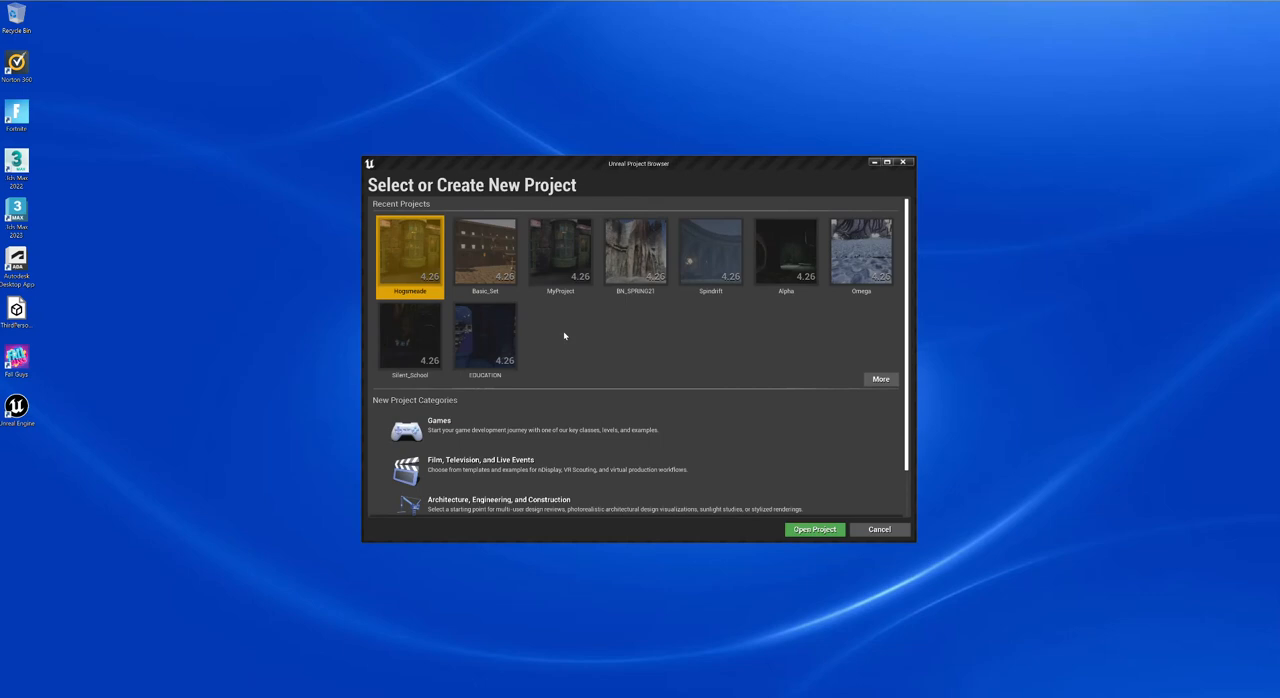
- Start a new Games project based on the Third Person template and proceed to its project settings
scroll(564, 336, down, 1)
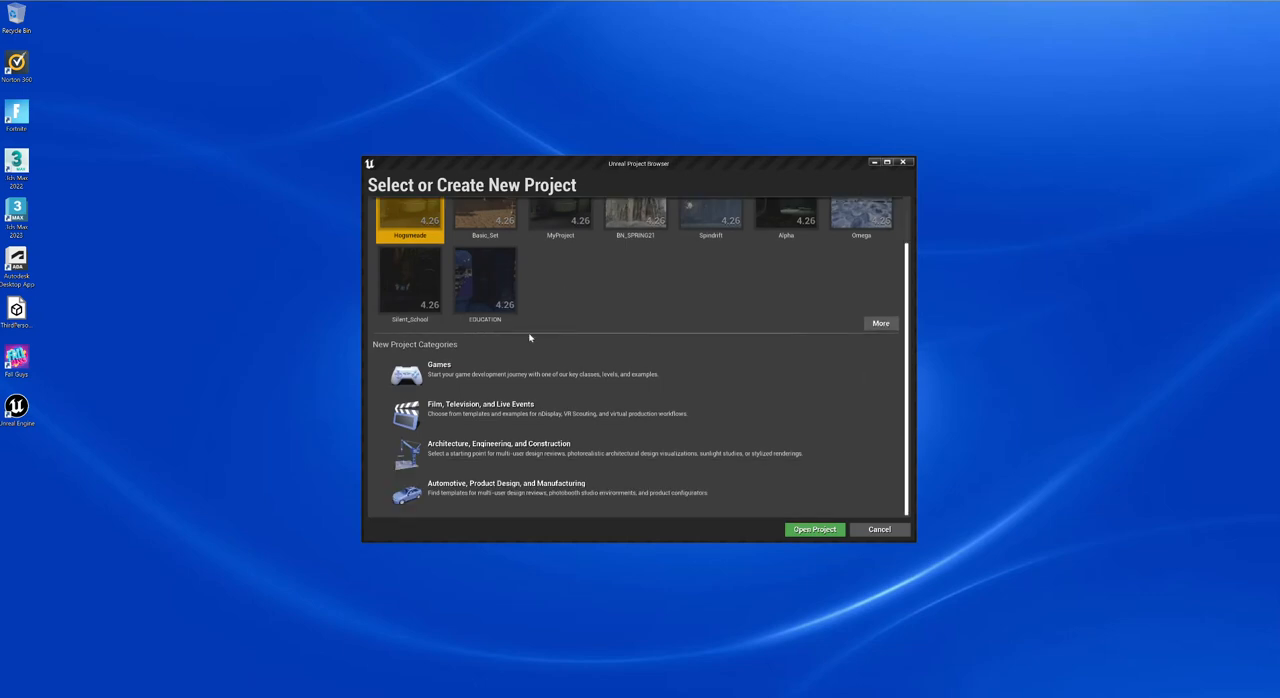
click(415, 372)
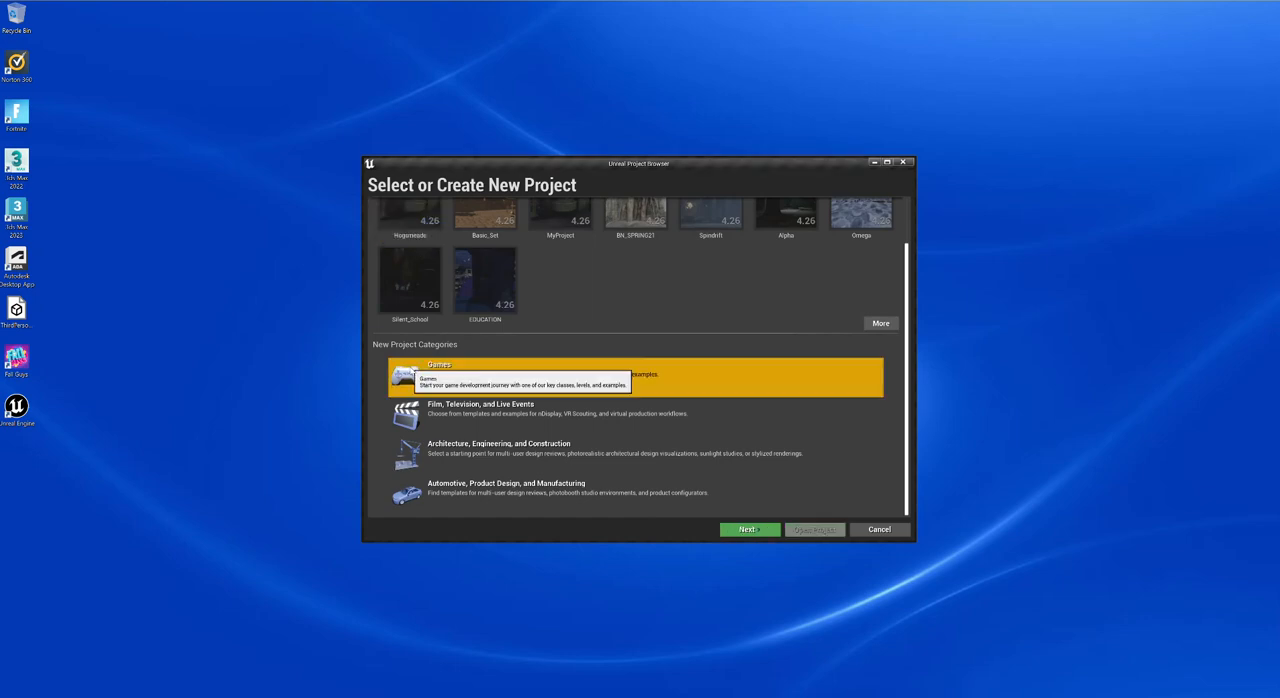
click(749, 529)
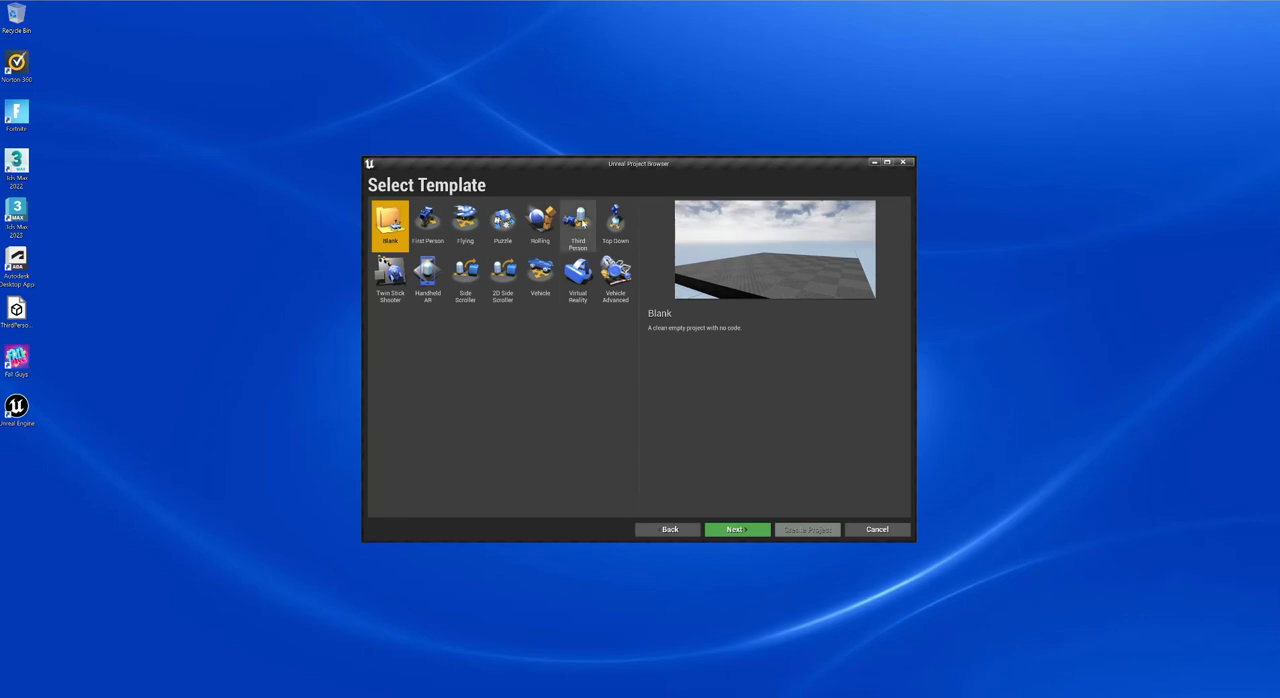
click(578, 222)
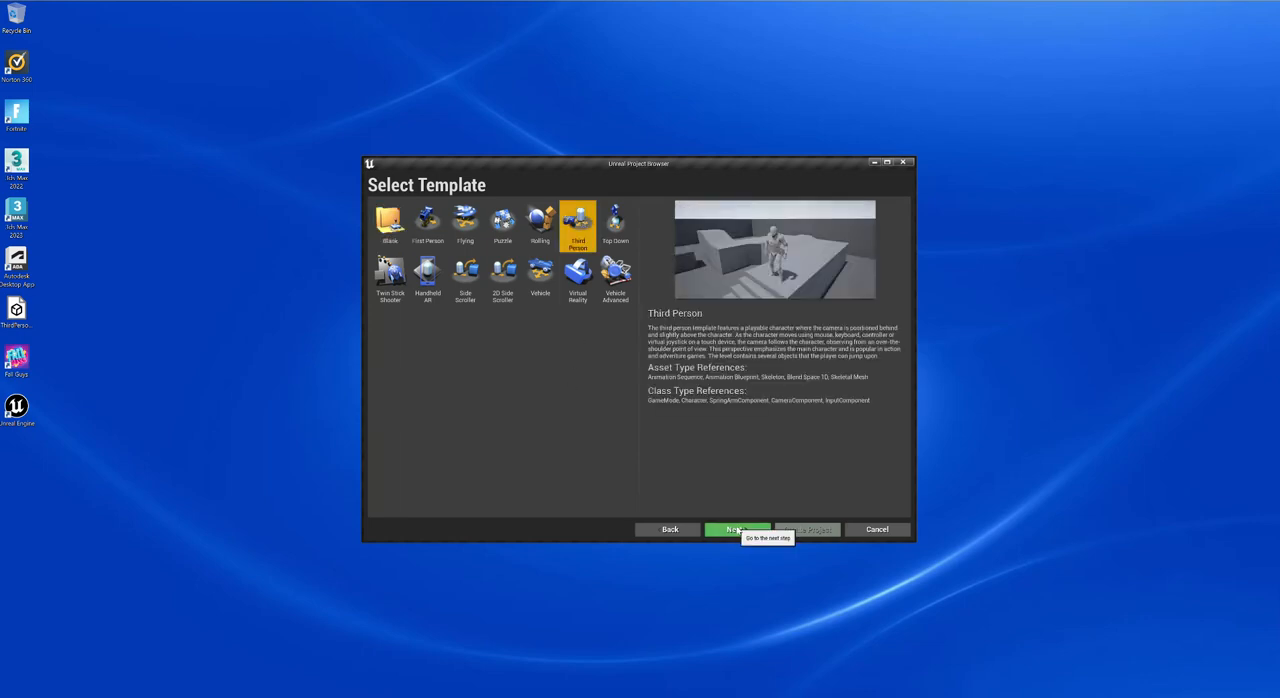
click(737, 529)
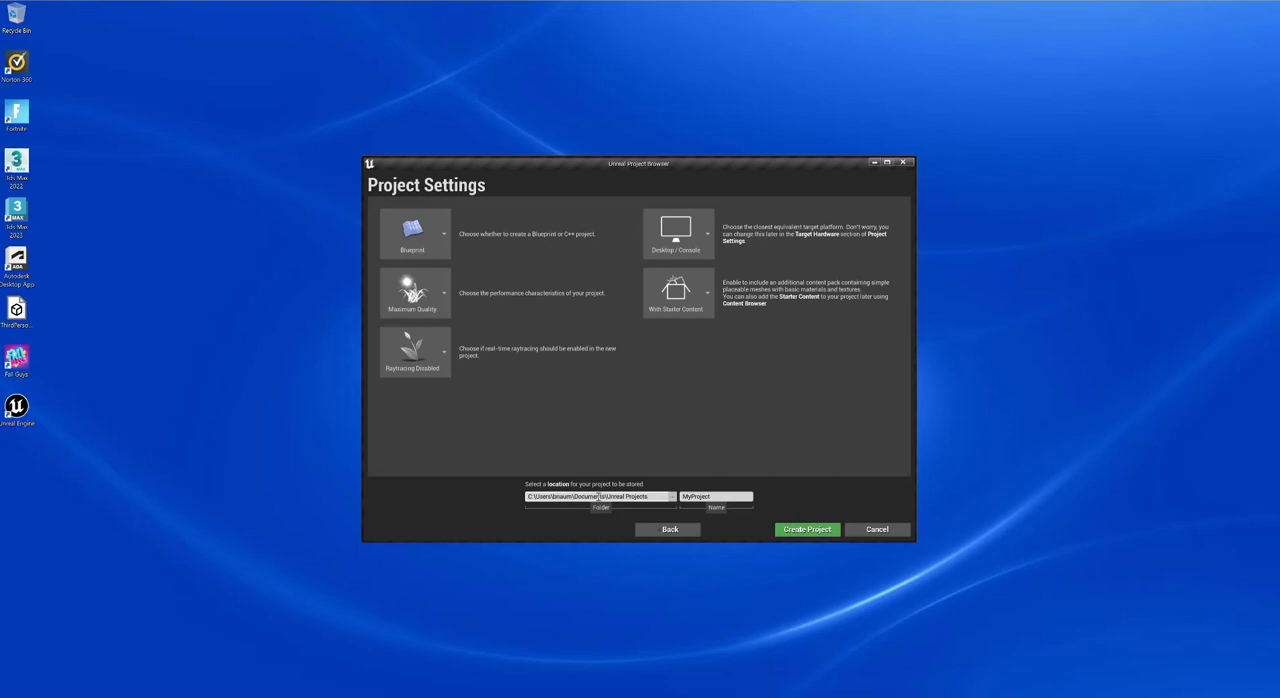
- Name the project ACC22Summer, keep the starter content included, and create the project
drag(723, 497, 680, 496)
text(ACC)
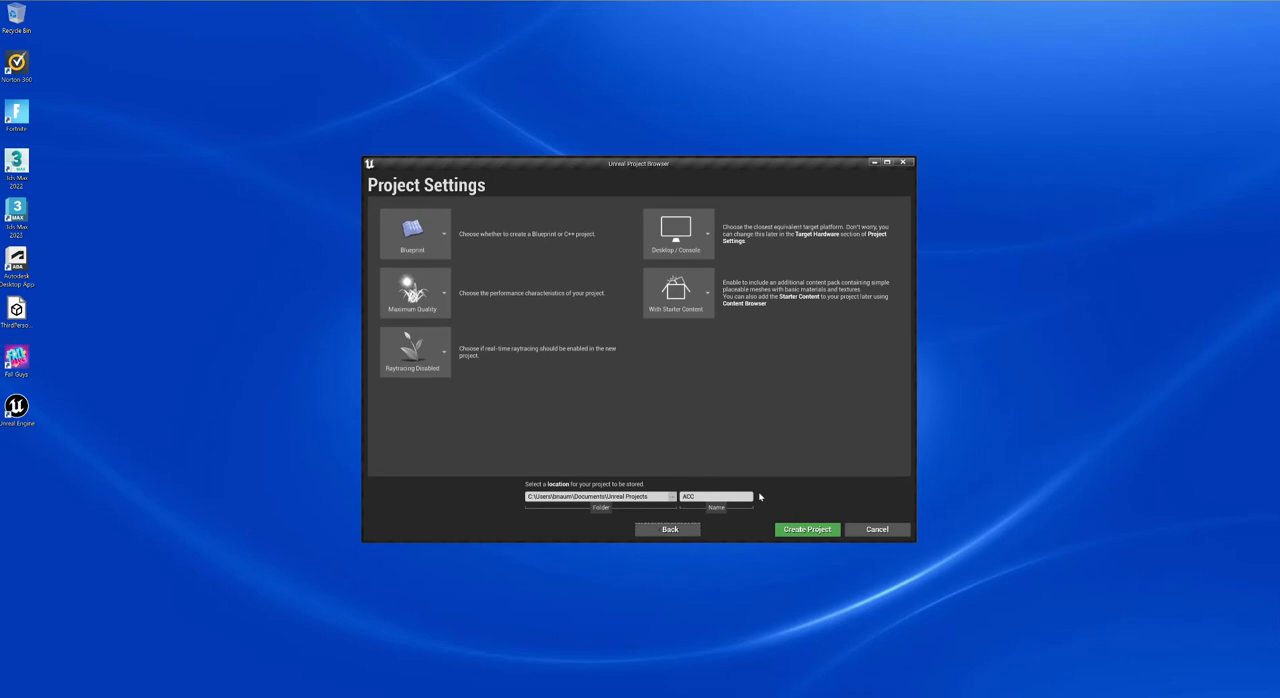
click(709, 496)
click(696, 306)
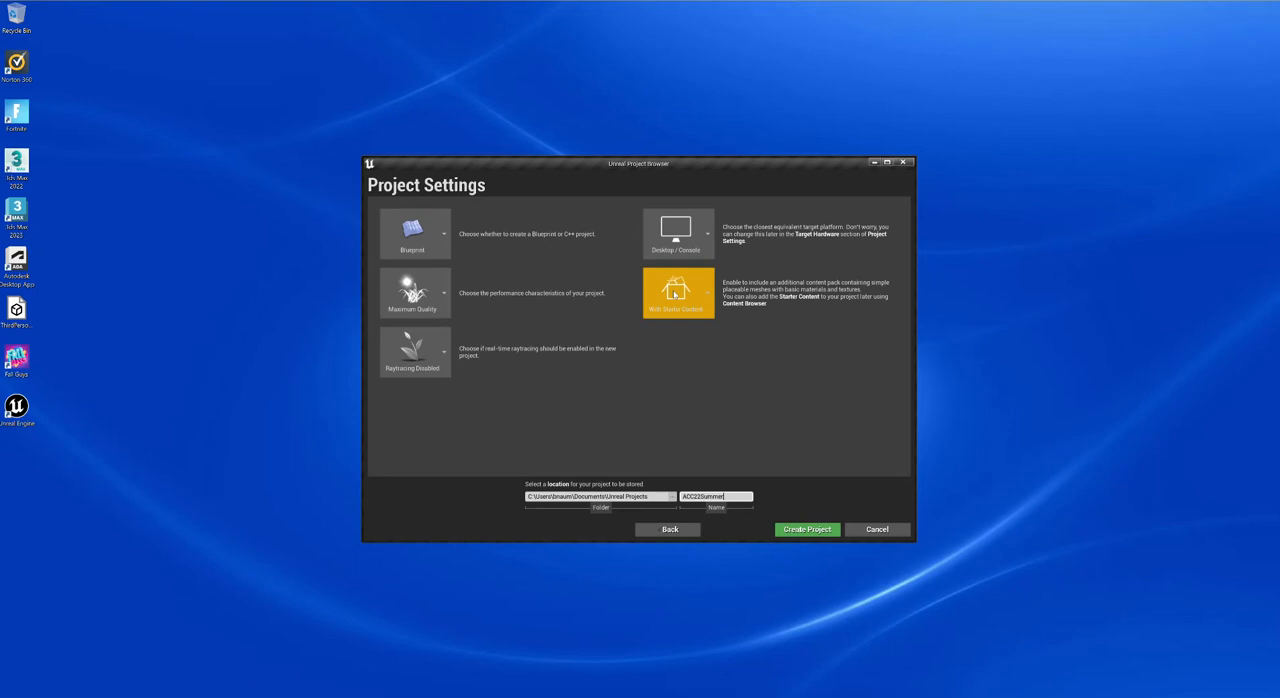
click(776, 383)
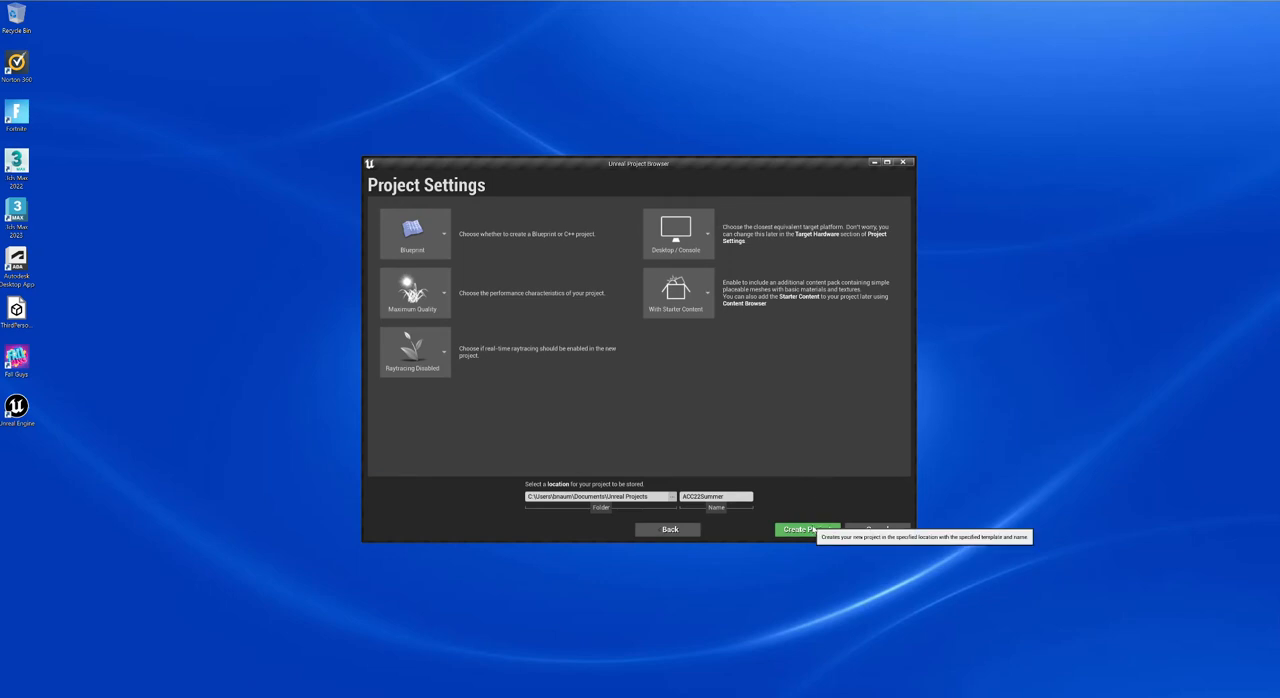
click(808, 529)
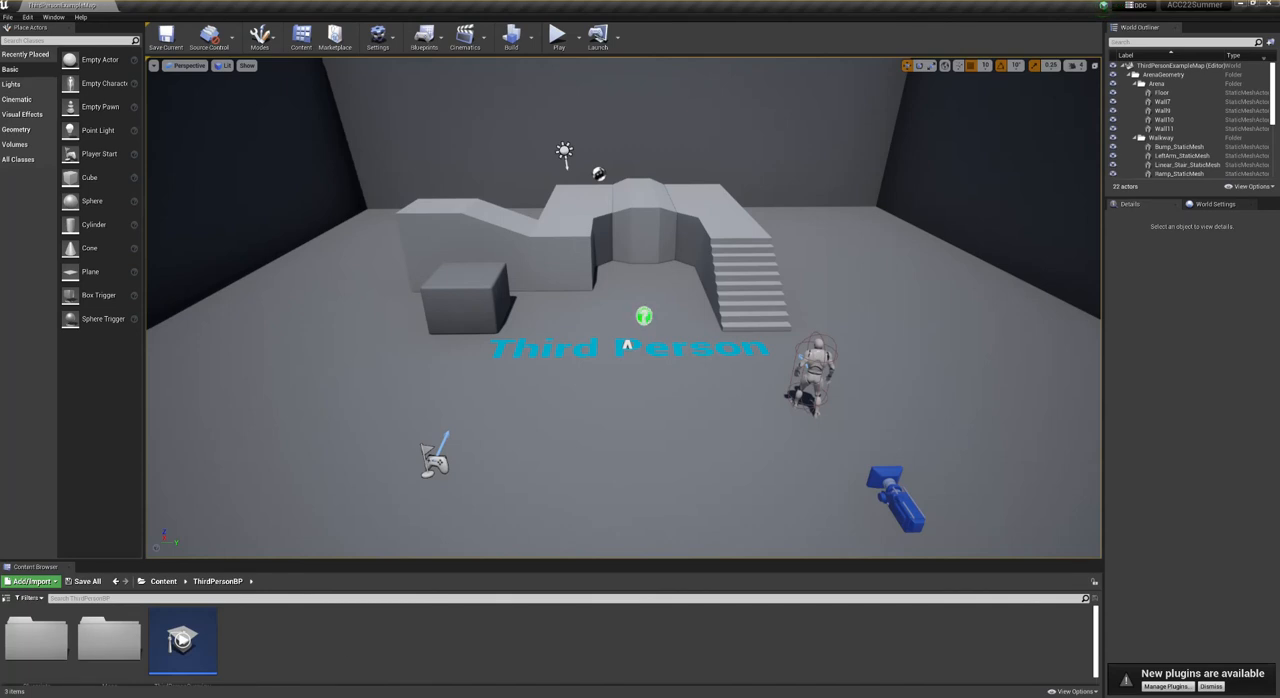
- Switch to File Explorer, narrow its window, and open the ACC22Summer folder in Documents > Unreal Projects
right_click(282, 696)
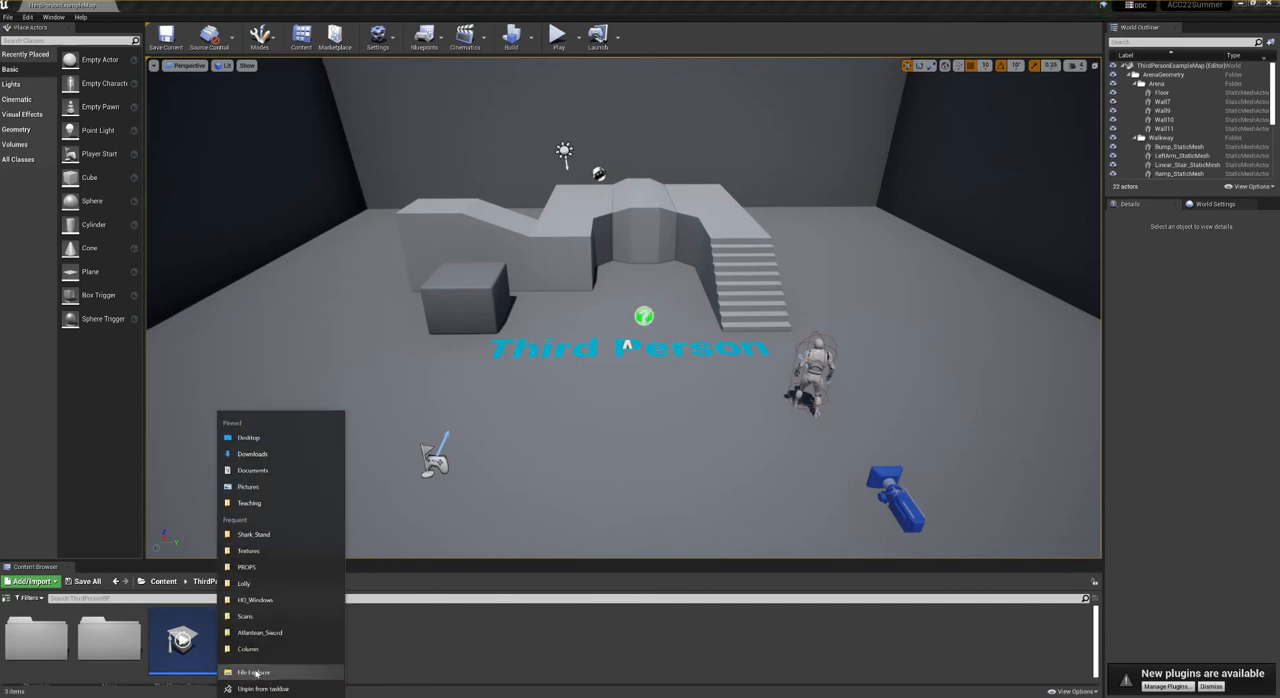
click(254, 673)
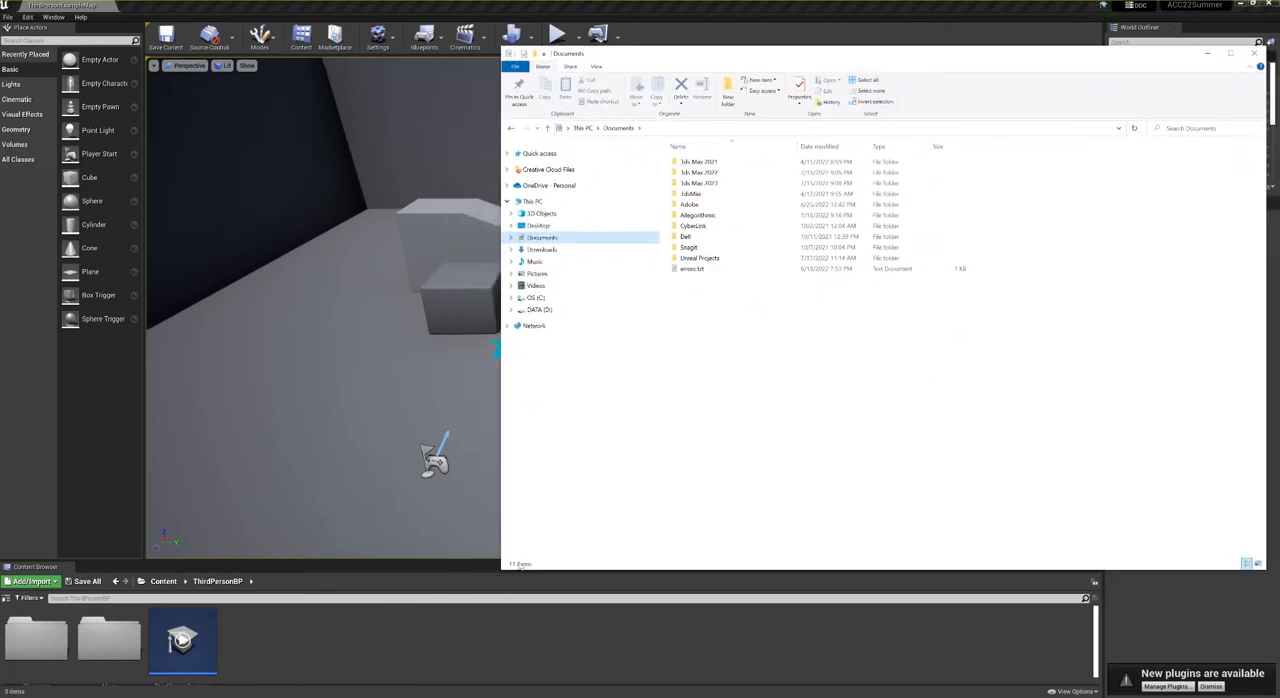
drag(499, 571, 919, 571)
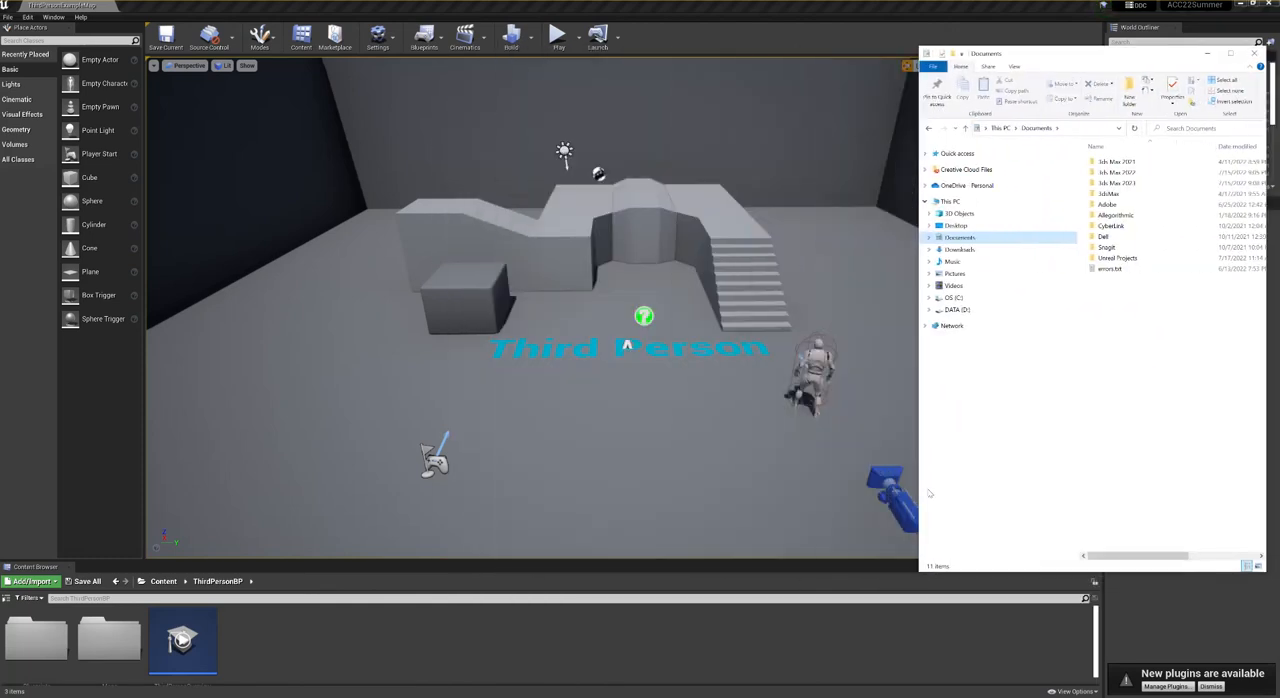
double_click(1114, 258)
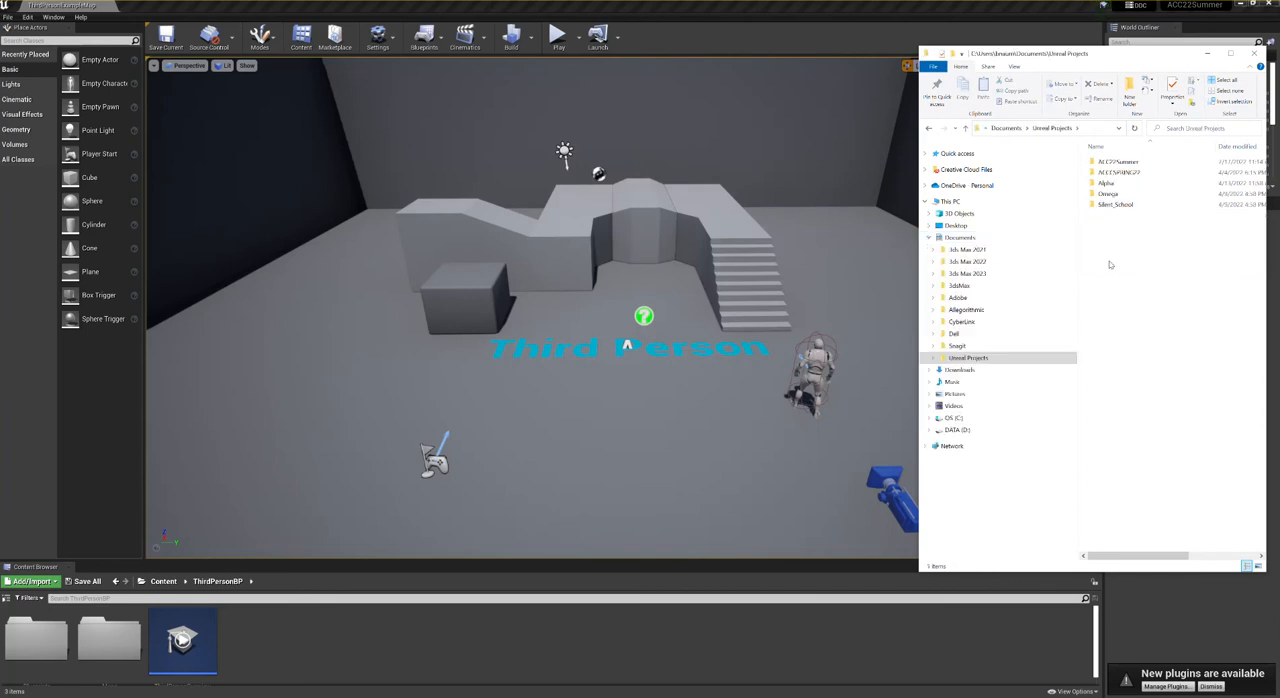
double_click(1112, 161)
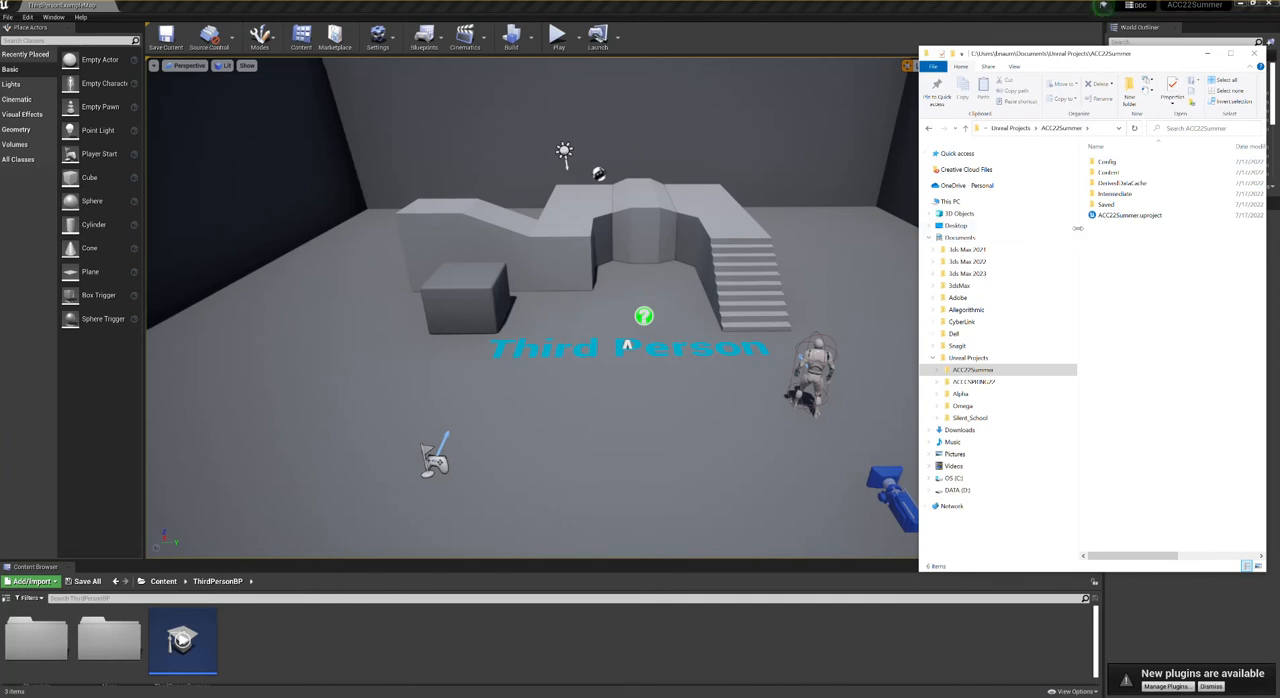
- Shrink the File Explorer window, open the project's Content folder, and compare its subfolders with those in the Unreal editor
drag(1077, 228, 1039, 232)
drag(991, 572, 991, 390)
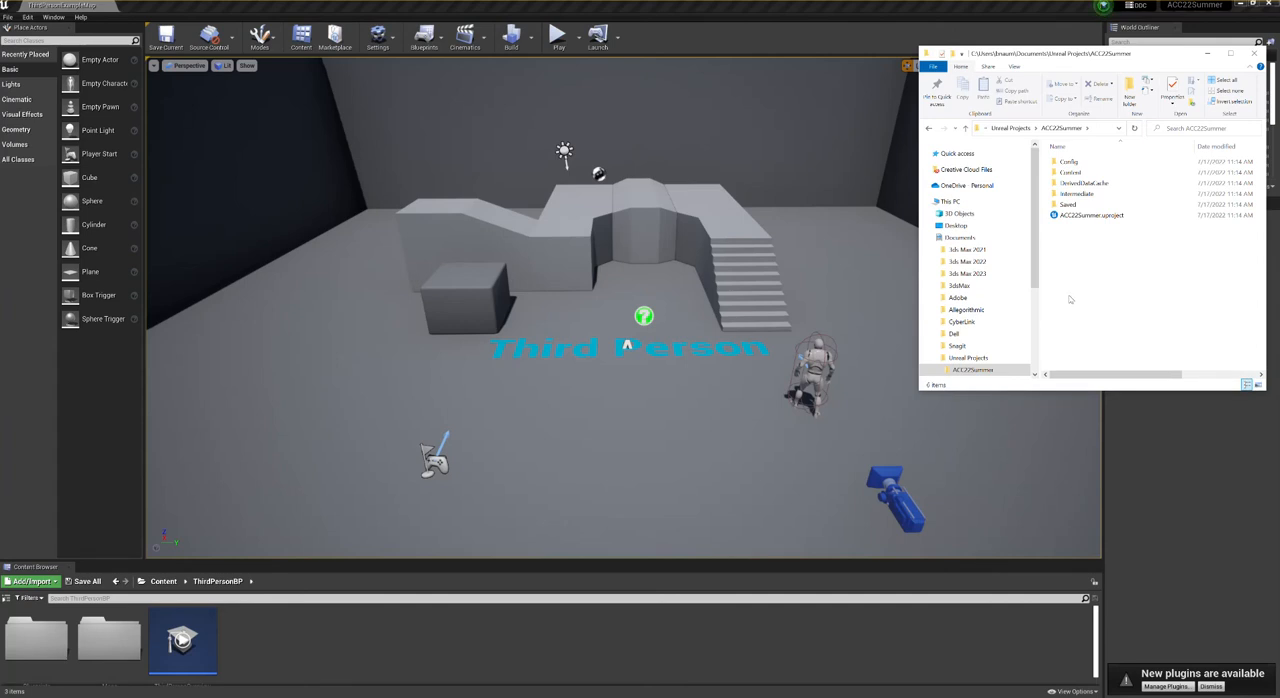
double_click(1087, 173)
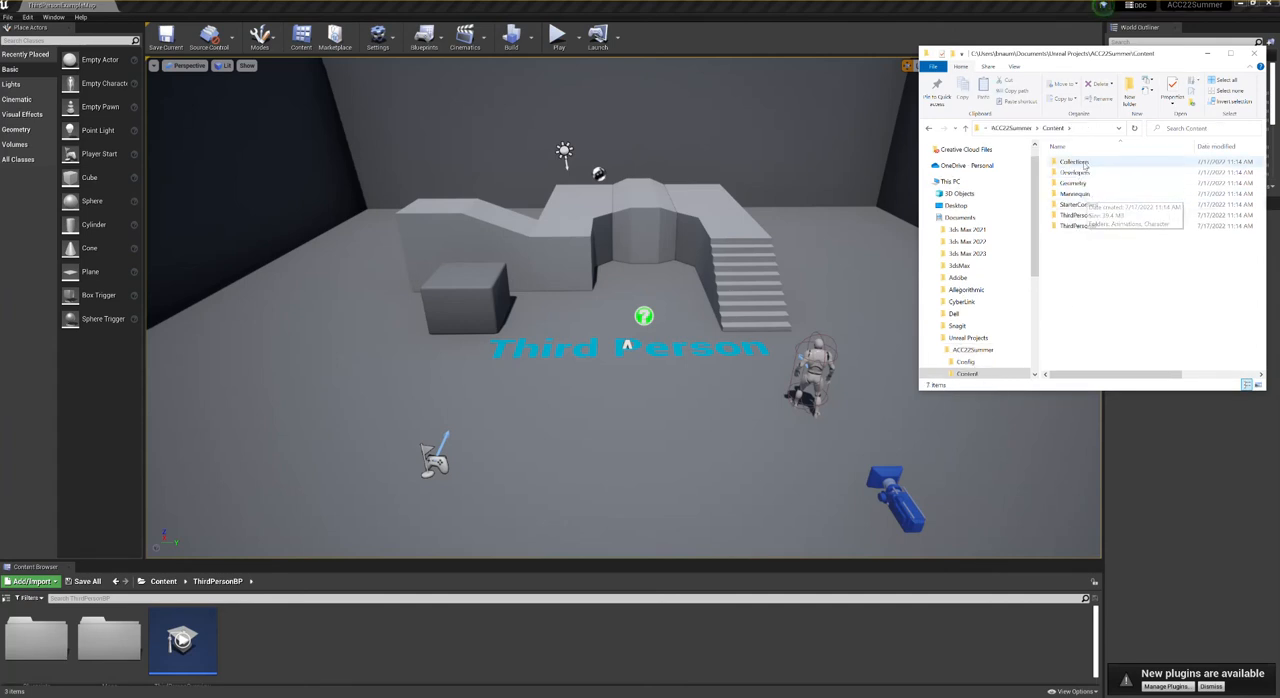
click(241, 492)
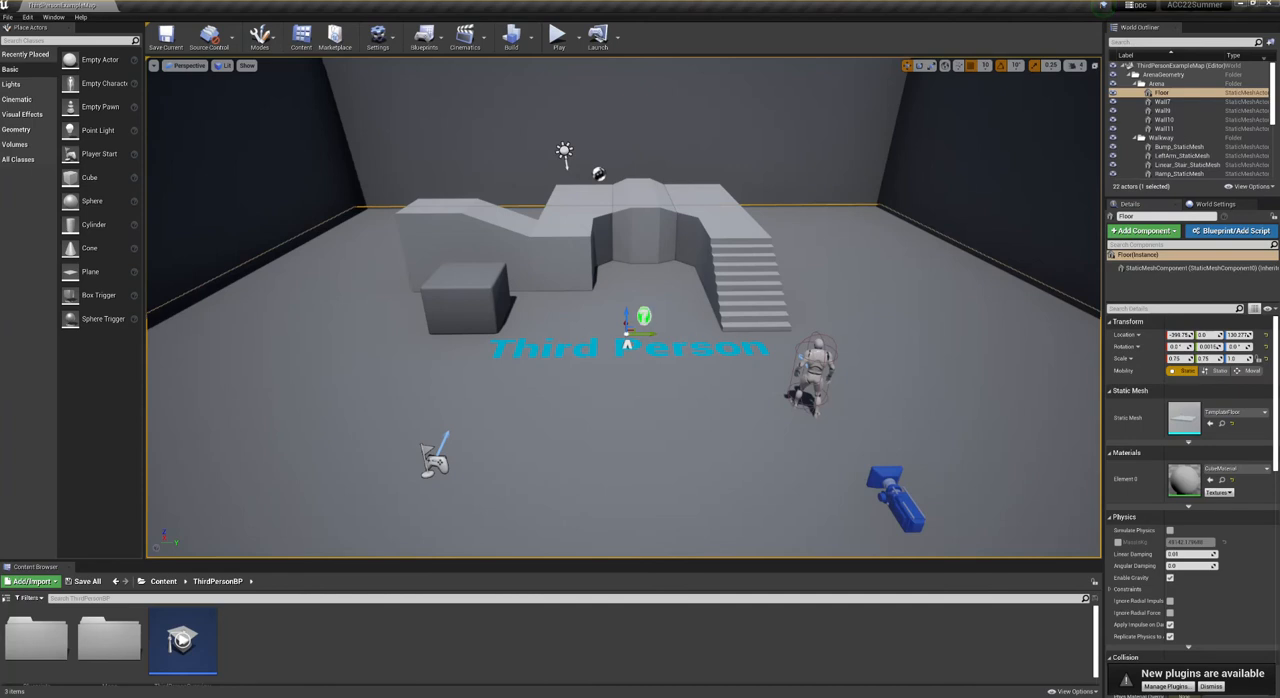
key(alt+Tab)
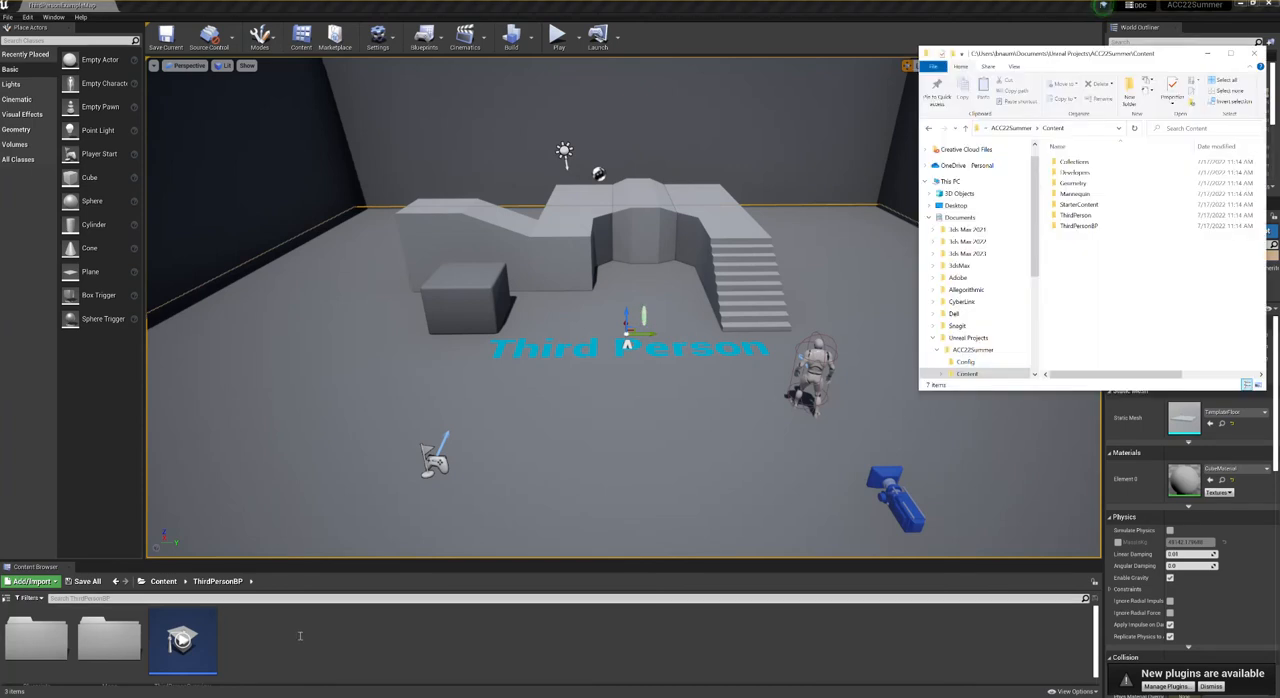
key(alt+Tab)
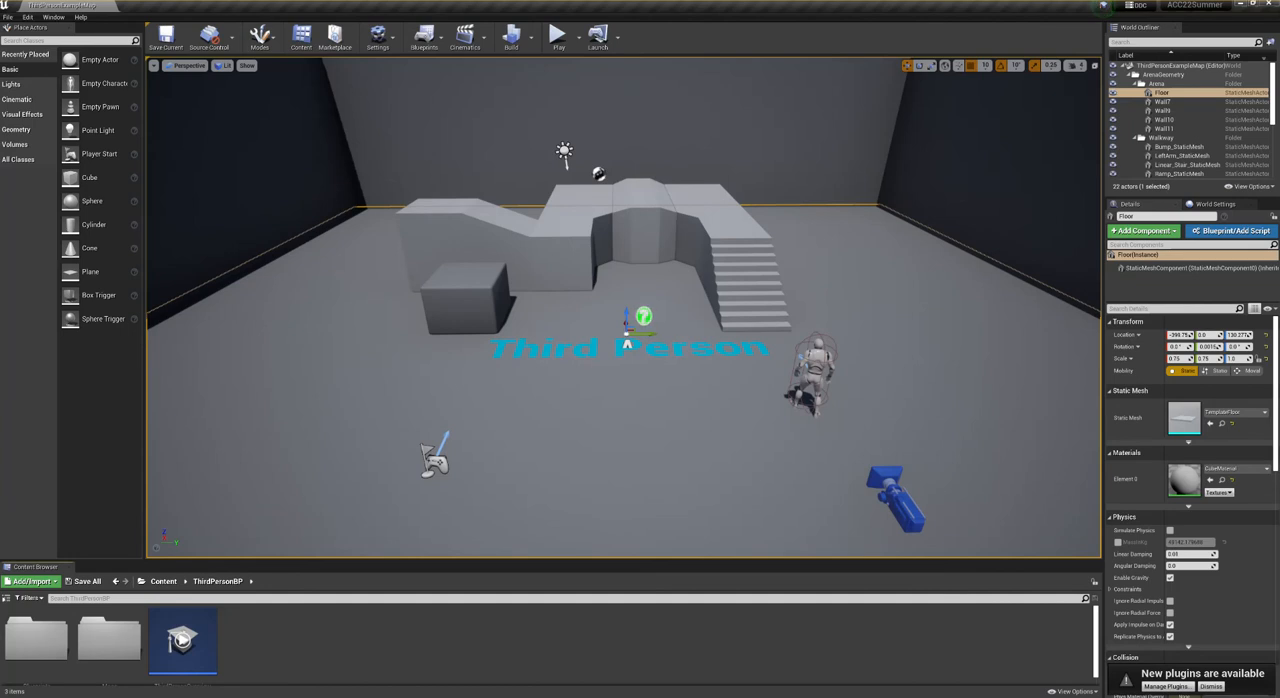
- Dismiss the new plugins notification and enlarge the Content Browser with its folder tree shown
click(1207, 688)
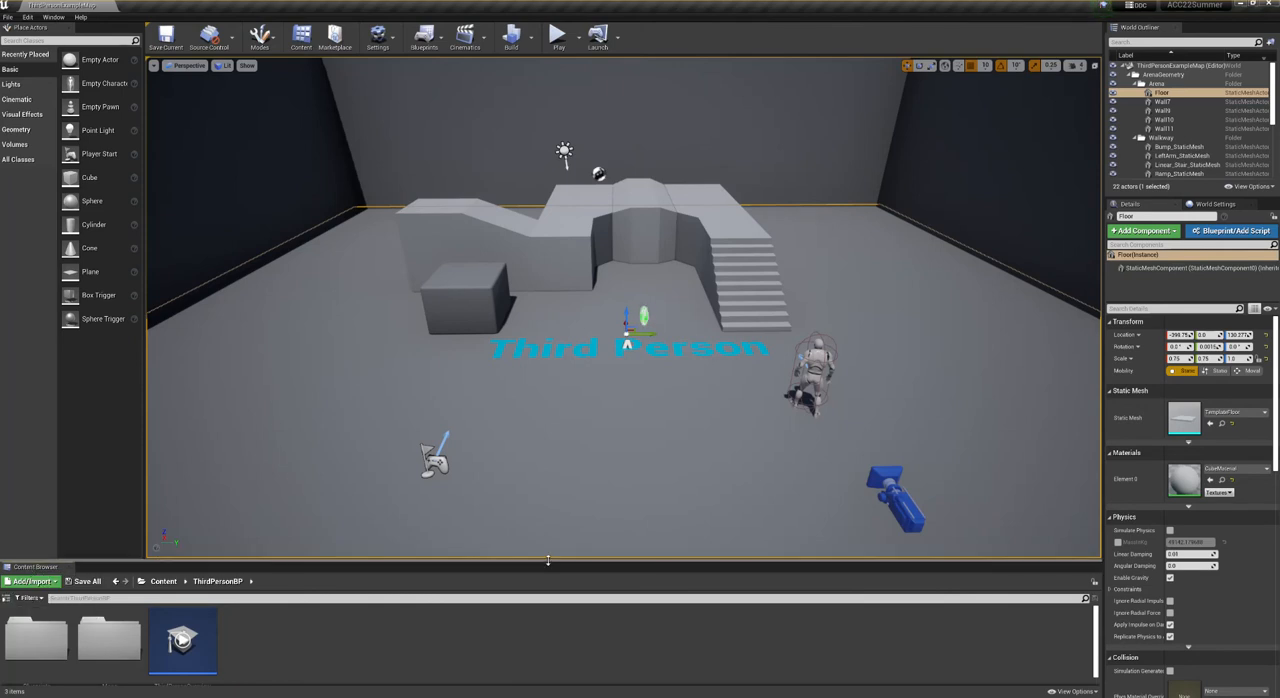
drag(548, 561, 533, 513)
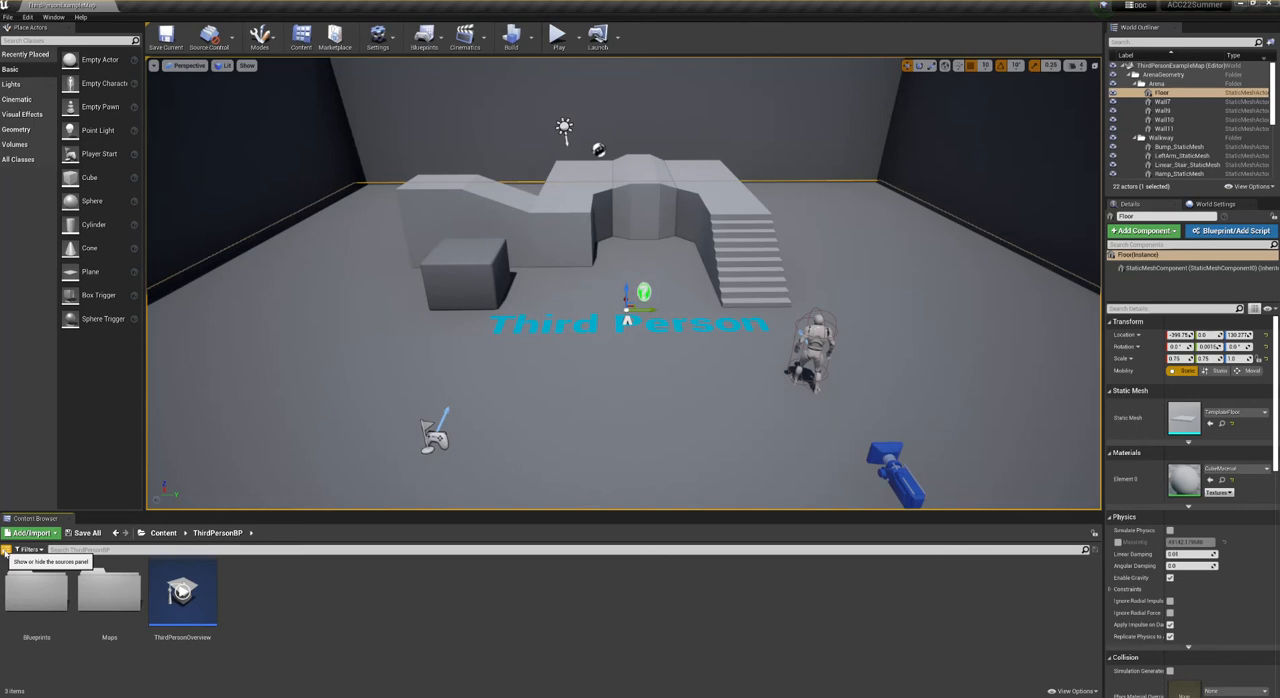
click(5, 553)
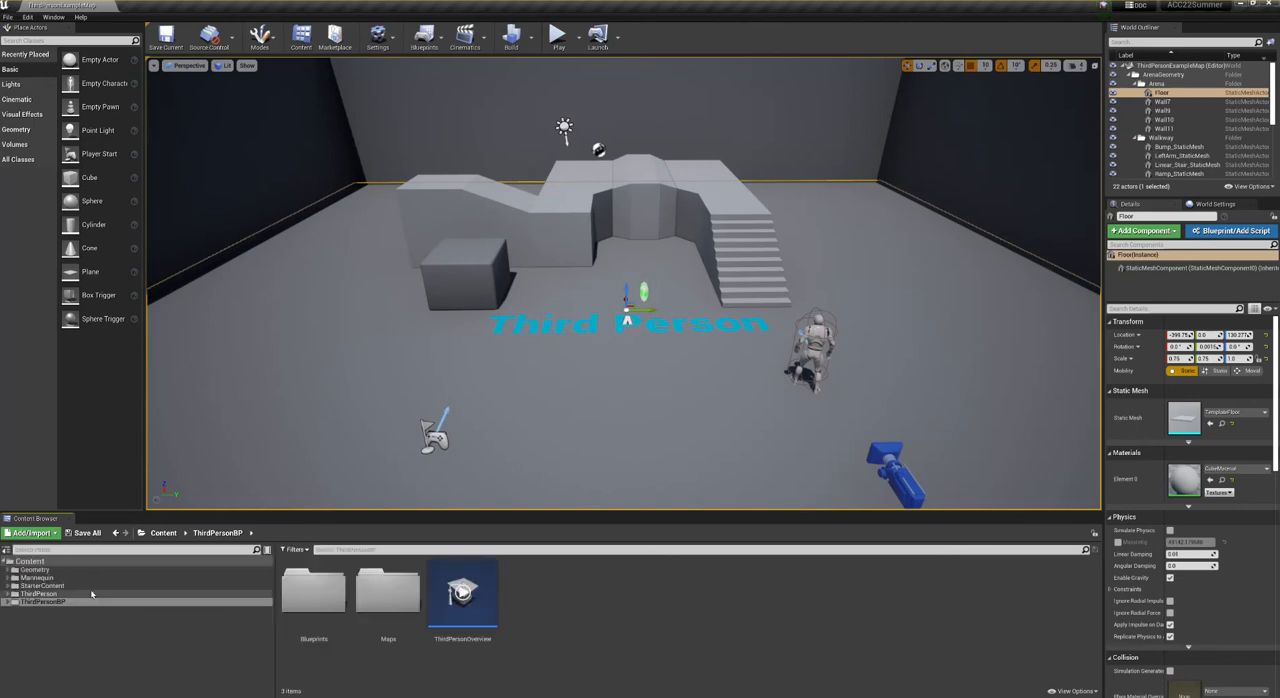
- Browse the StarterContent folder and its Architecture assets, then collapse the StarterContent tree
click(68, 630)
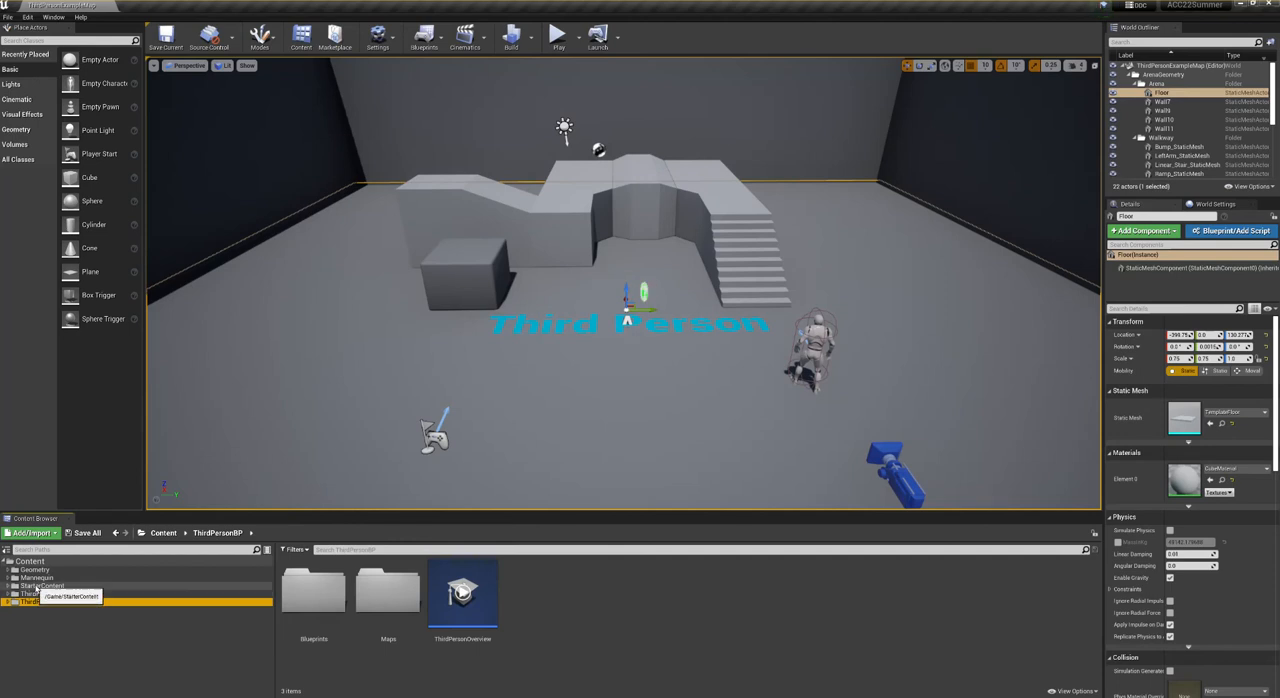
click(37, 587)
click(12, 586)
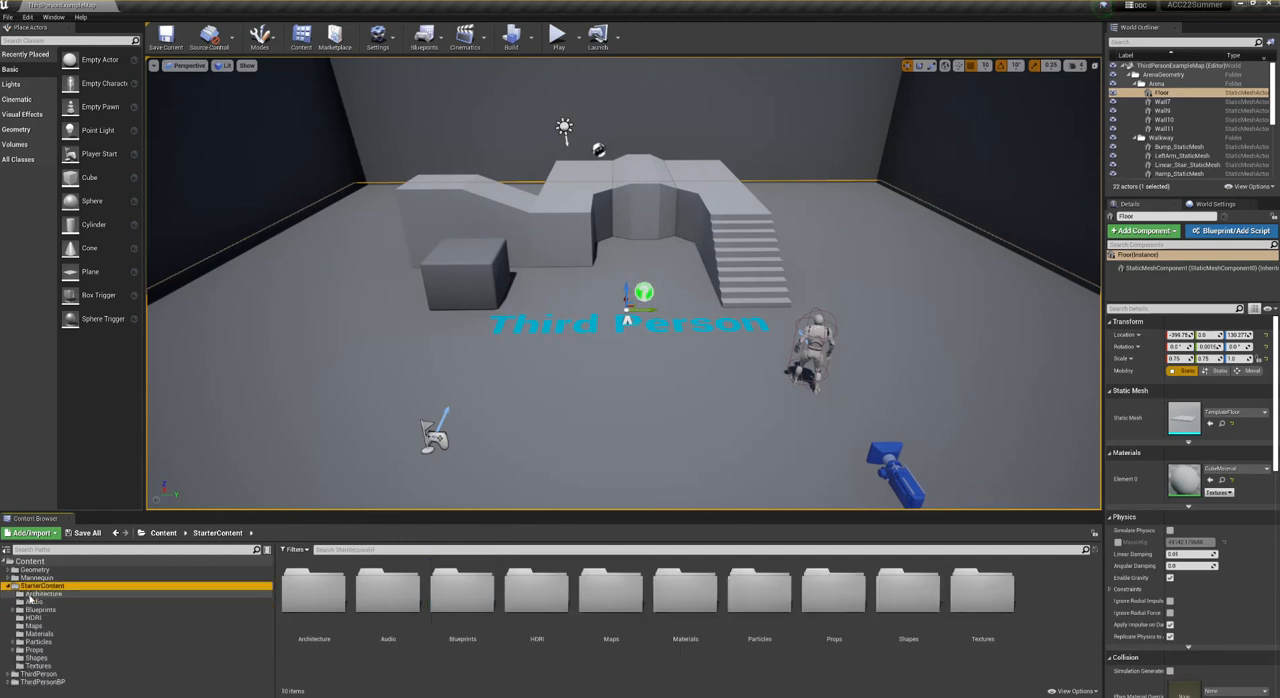
click(43, 594)
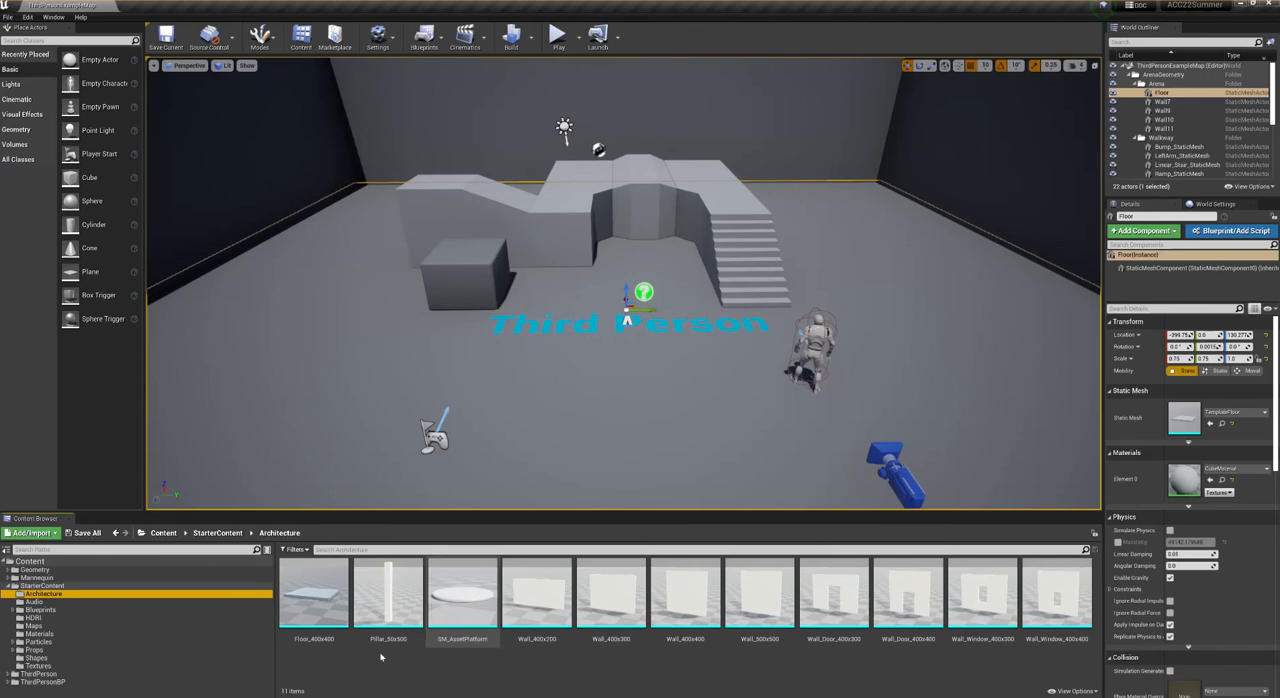
double_click(20, 586)
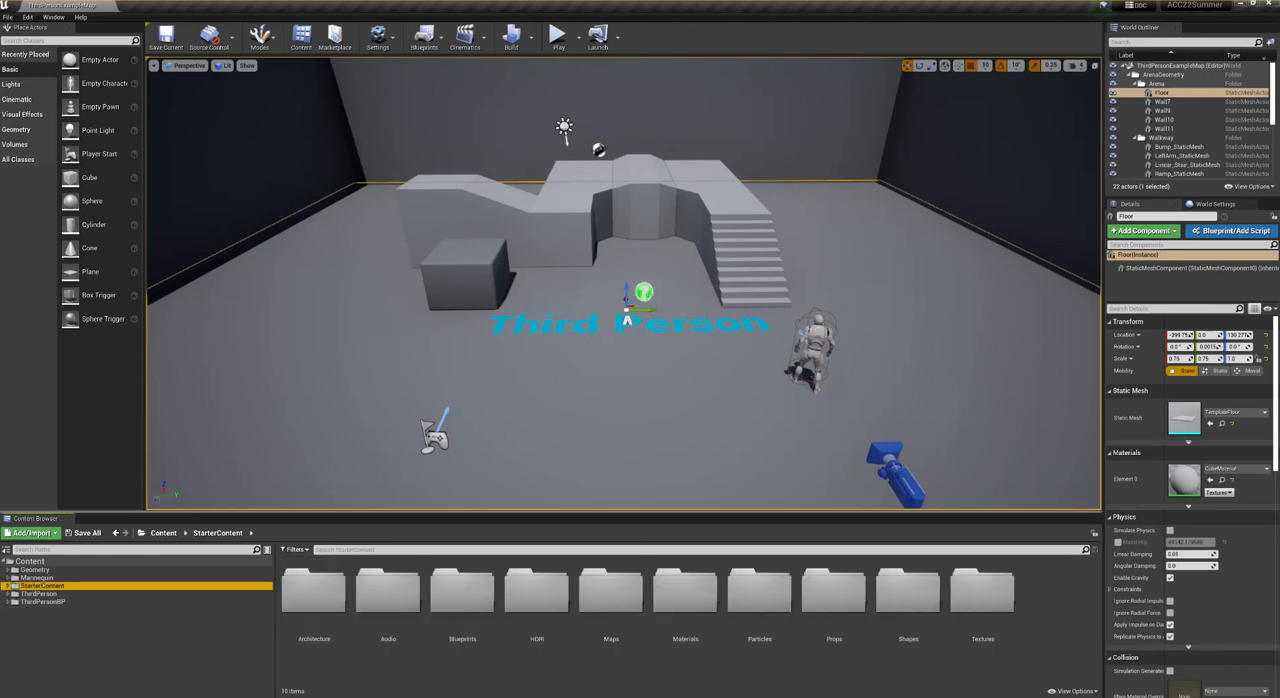
- Fly around the level to examine the walls, the floor, the mannequin character and the camera
right_drag(574, 195, 490, 204)
key(w)
right_drag(609, 240, 430, 232)
key(w)
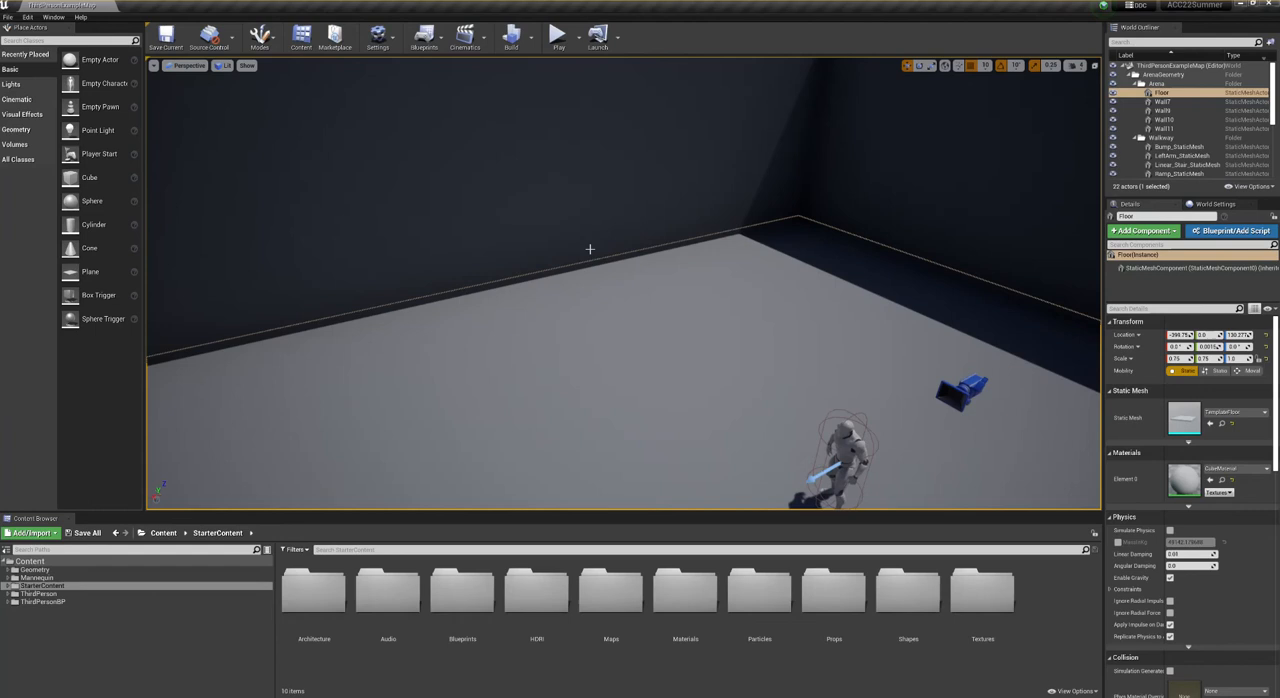
mouse_move(544, 148)
middle_down()
mouse_move(574, 280)
mouse_move(562, 335)
mouse_move(582, 375)
mouse_move(640, 170)
mouse_move(636, 195)
mouse_move(690, 270)
mouse_move(755, 215)
mouse_move(815, 130)
mouse_move(725, 135)
mouse_move(660, 185)
mouse_move(695, 245)
mouse_move(640, 195)
mouse_move(544, 147)
middle_up()
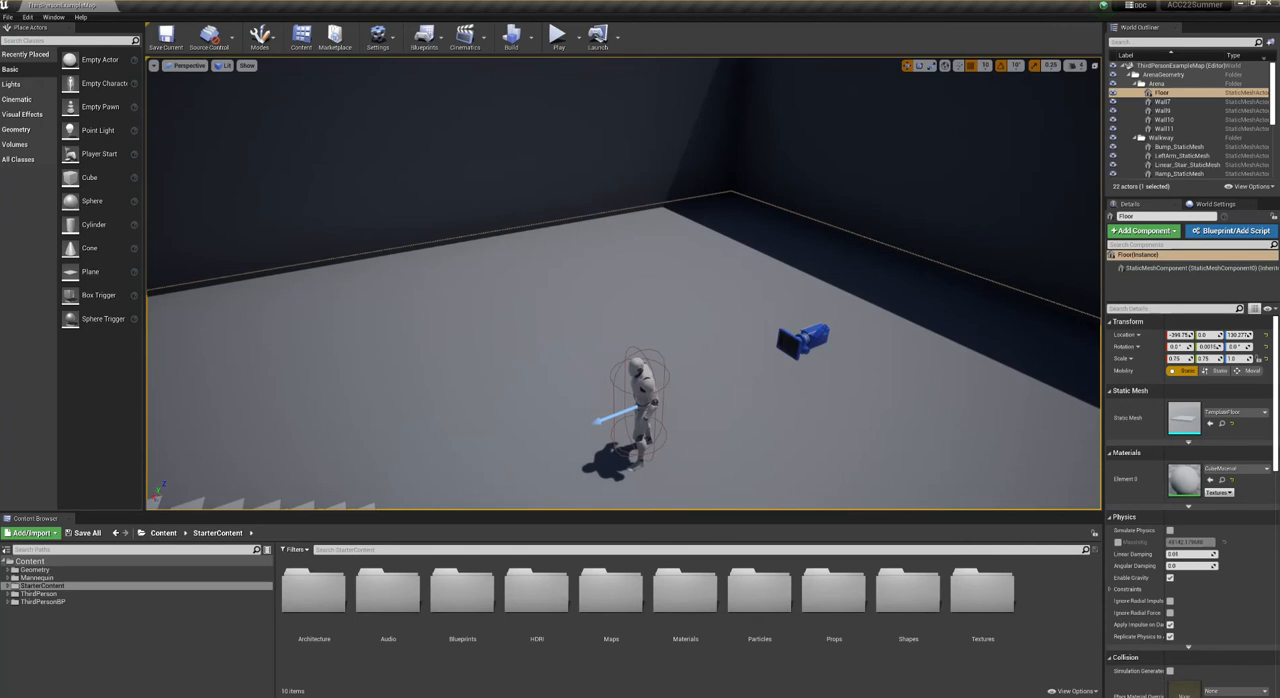
scroll(624, 283, down, 3)
right_drag(624, 283, 830, 140)
right_drag(560, 290, 740, 350)
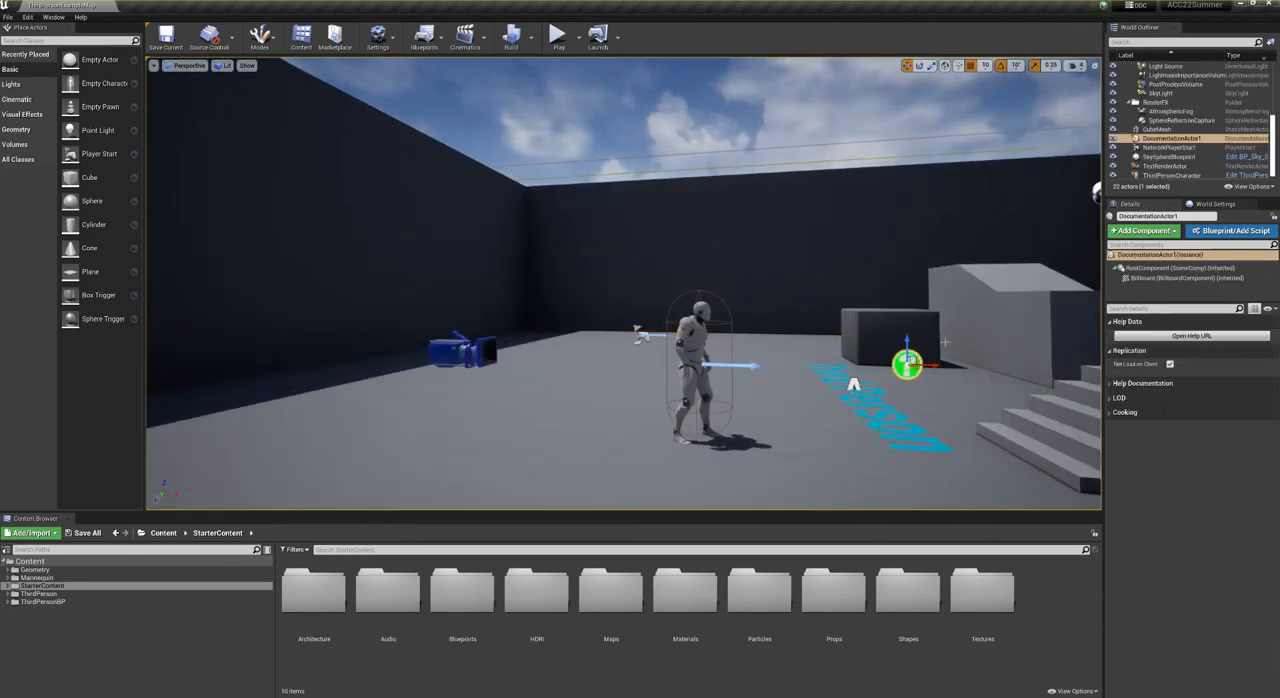
- Try the green help marker's external documentation link and decline opening the web browser
double_click(908, 366)
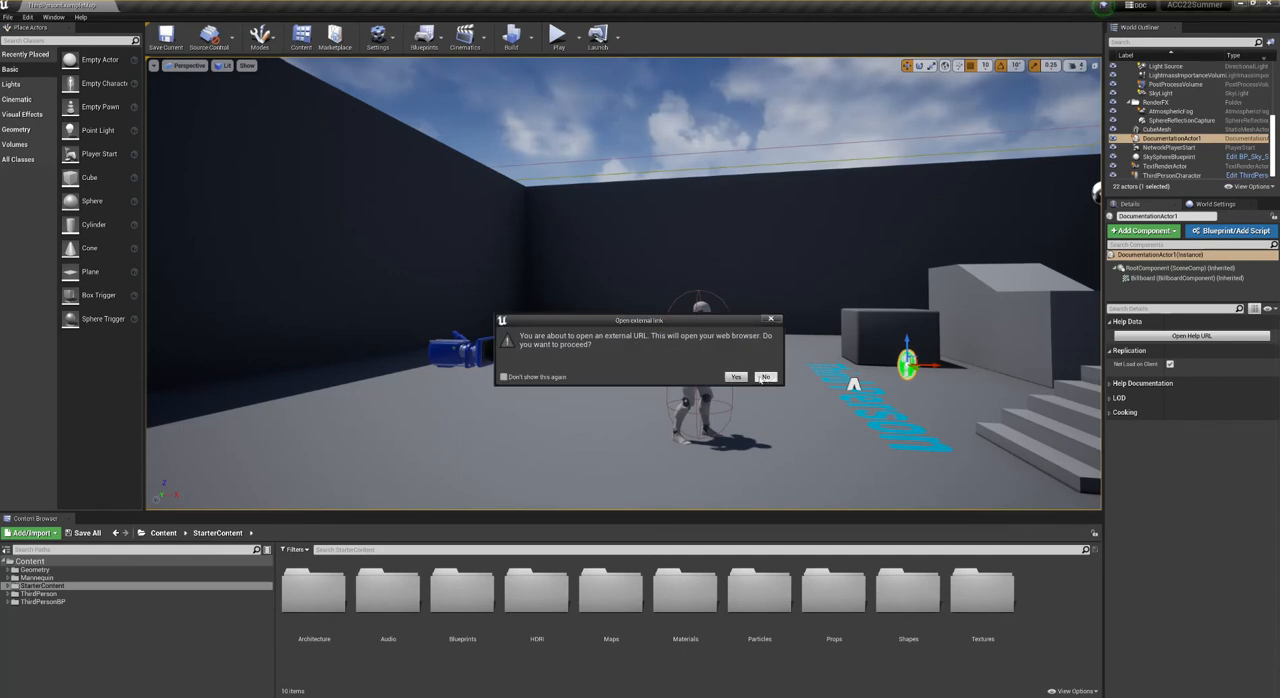
click(761, 379)
- Examine the walkway and its stairs from closer viewpoints and select the walkway's LeftArm_StaticMesh
scroll(780, 369, down, 10)
right_drag(788, 368, 760, 435)
key(w)
right_drag(500, 305, 577, 303)
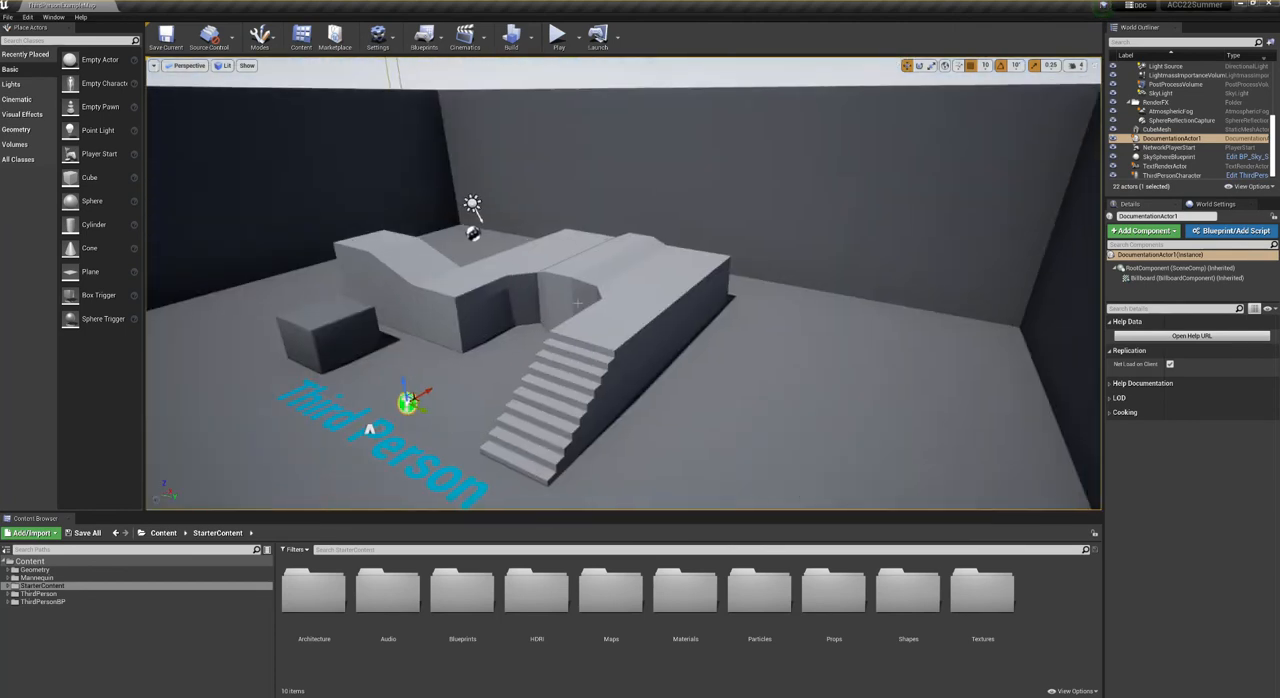
click(433, 286)
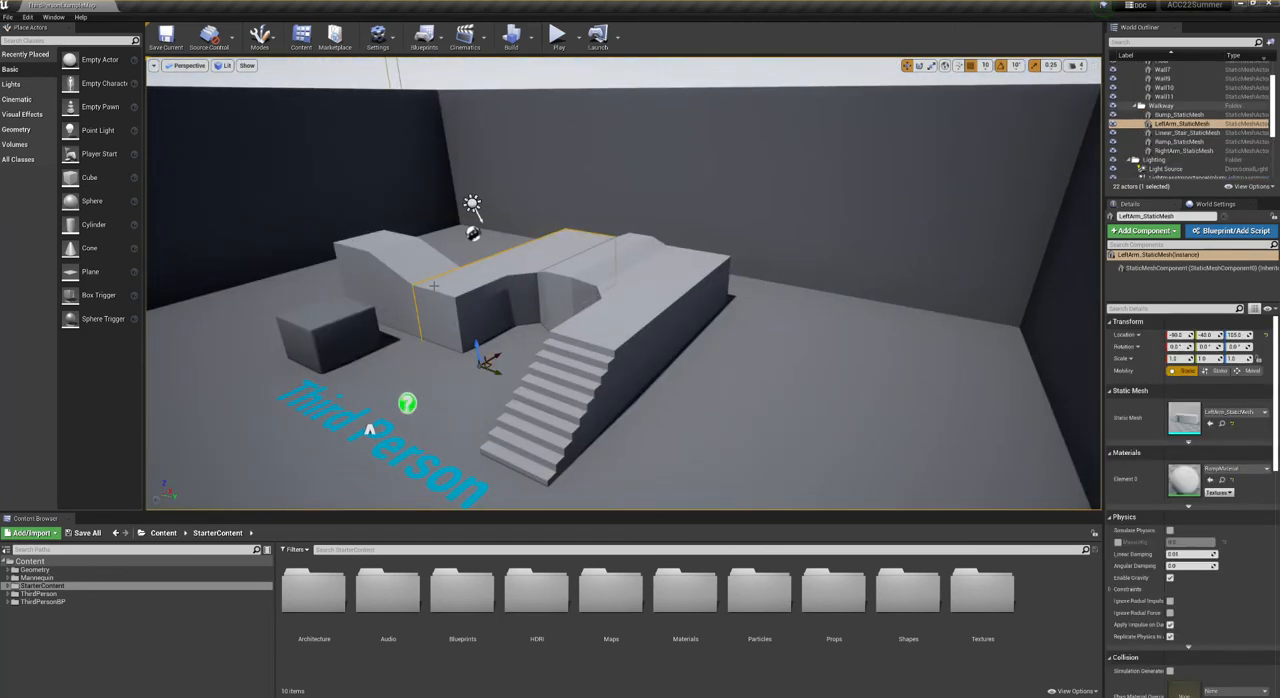
scroll(434, 286, up, 5)
drag(636, 278, 560, 318)
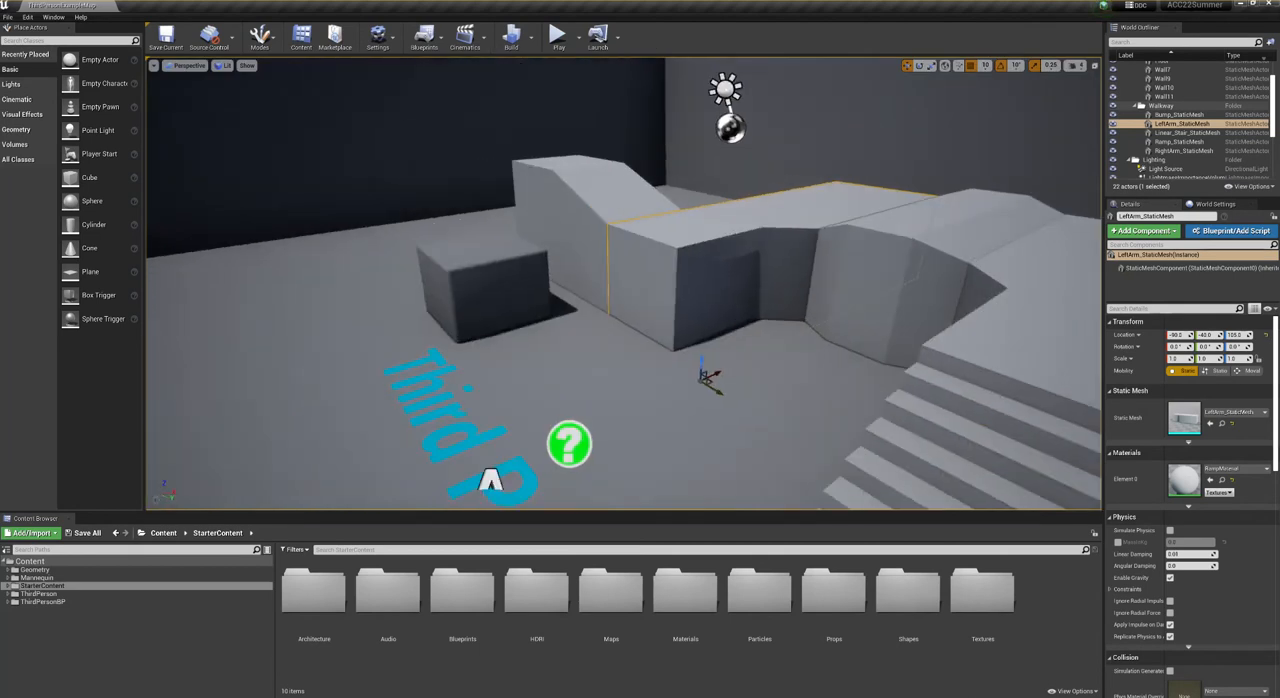
- Decline the green help marker's external documentation link and delete the marker from the level
click(570, 443)
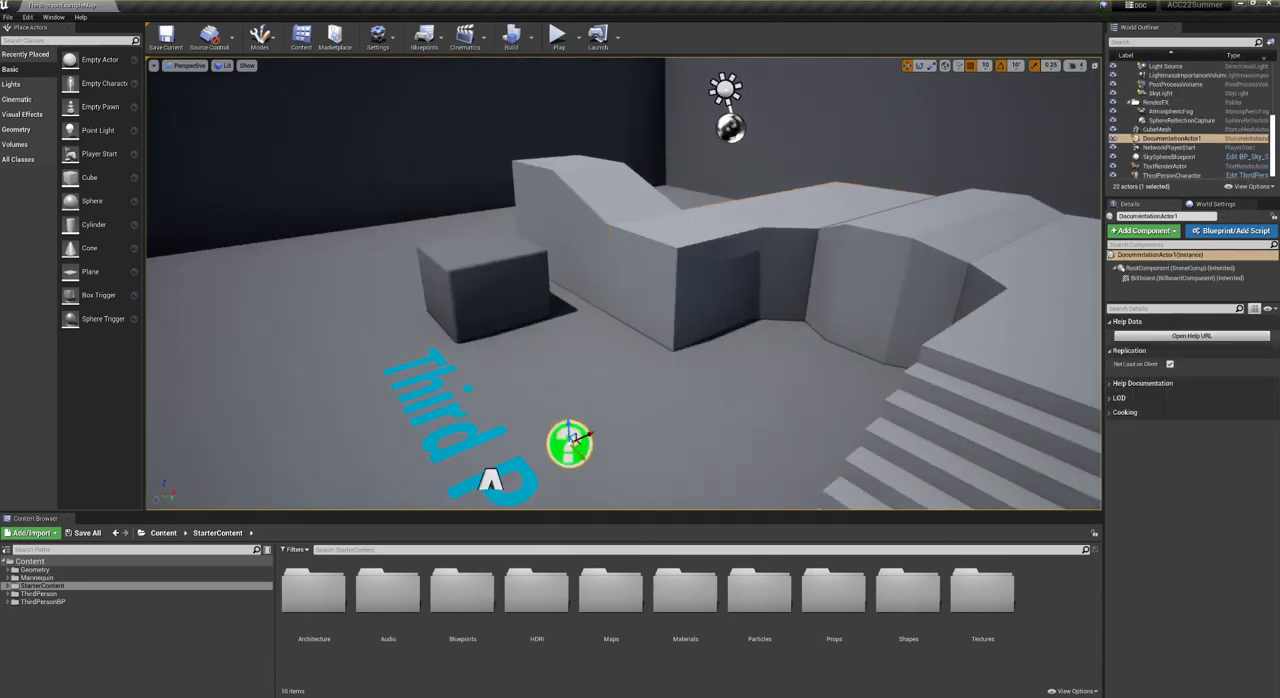
double_click(575, 442)
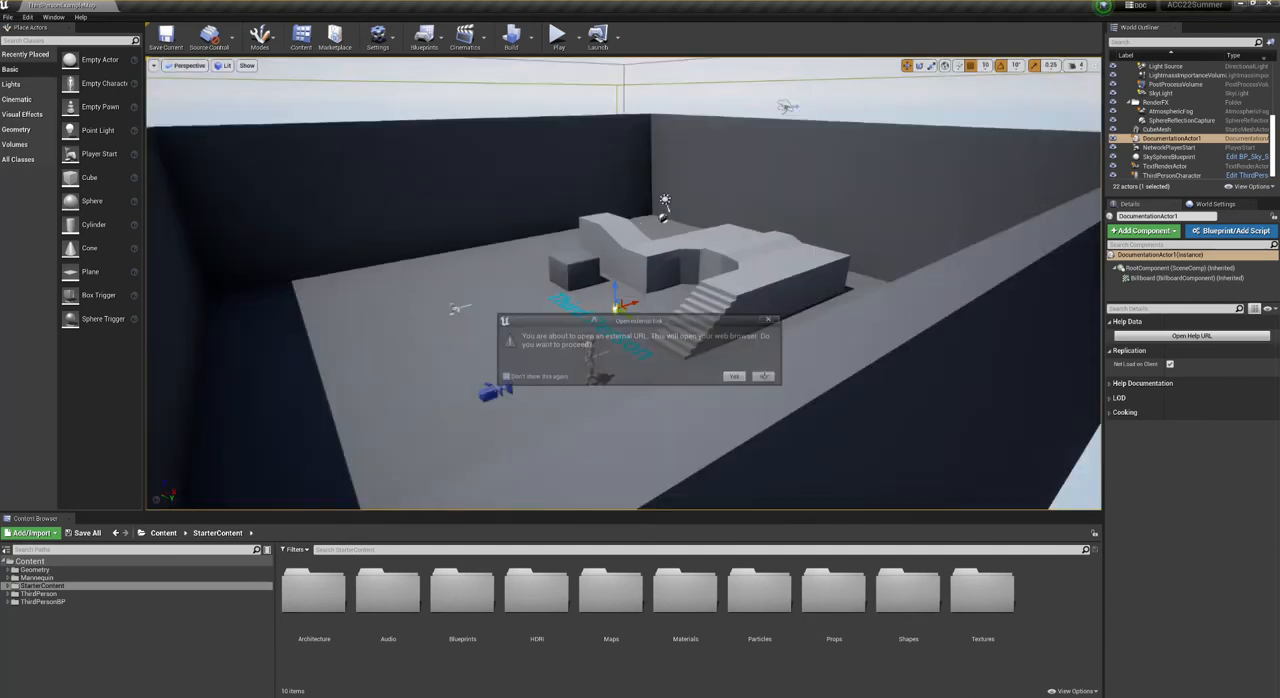
click(765, 377)
right_drag(765, 377, 640, 430)
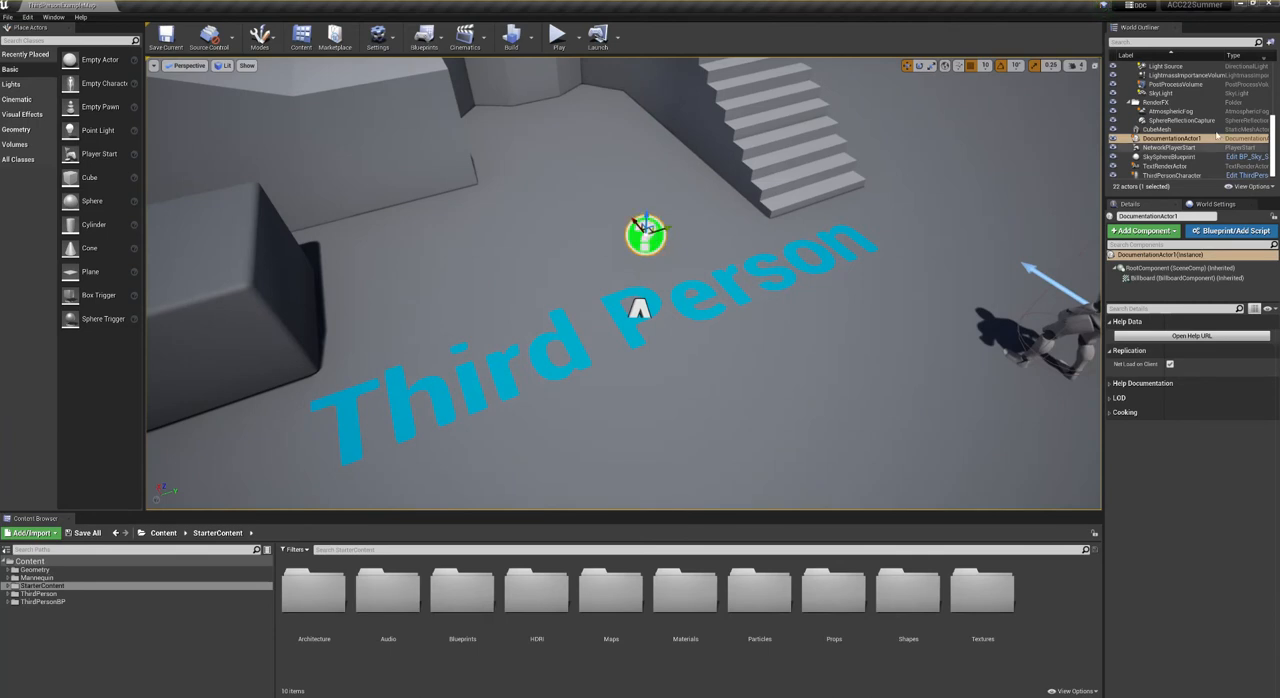
right_drag(850, 290, 805, 268)
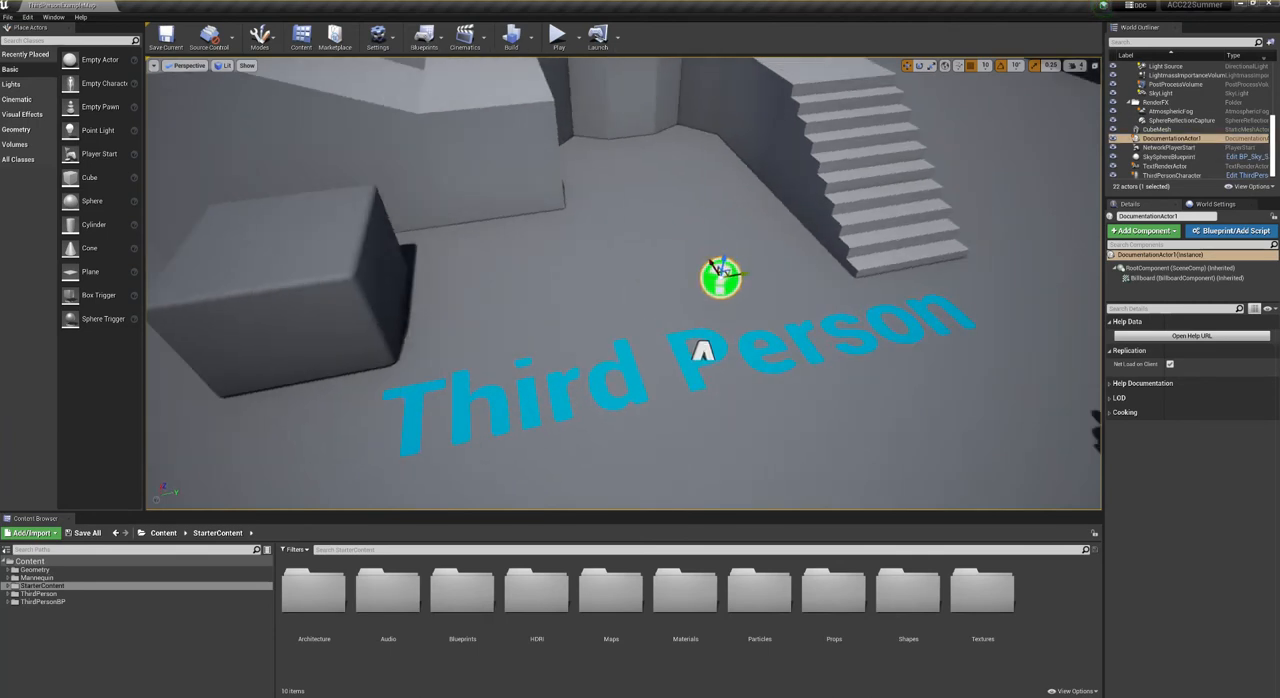
key(Delete)
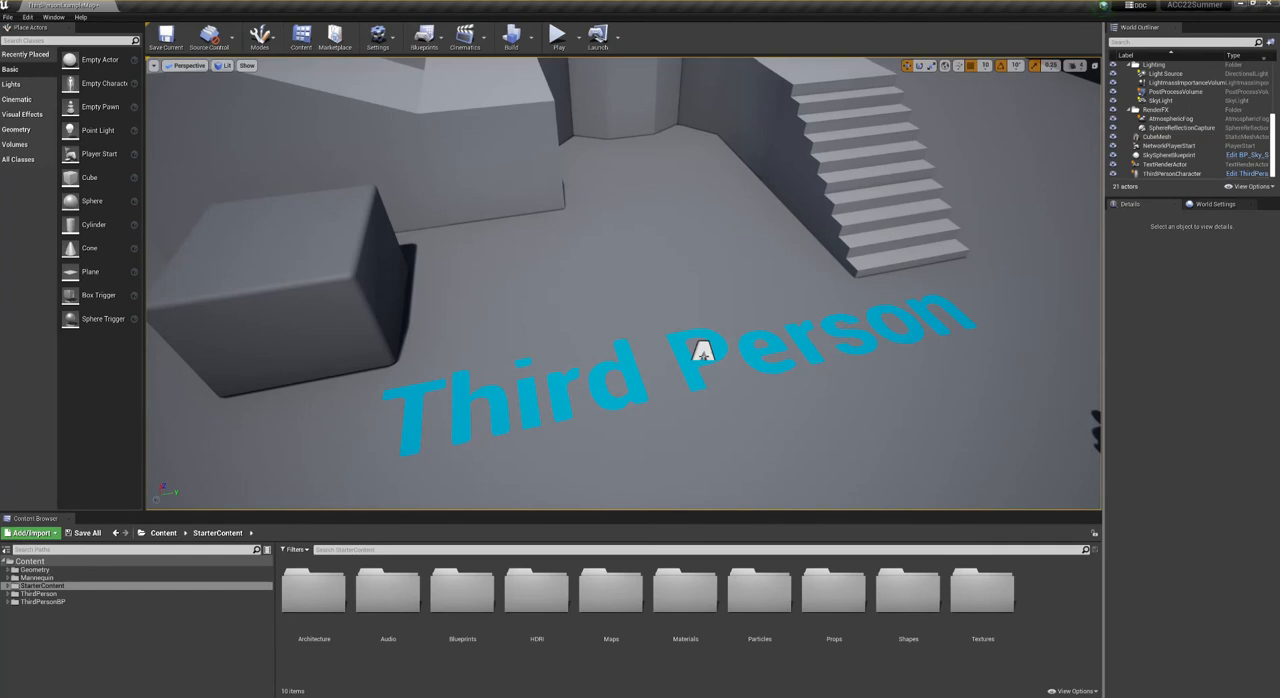
- Replace the wording of the "Third Person" floor text with a surname
click(703, 352)
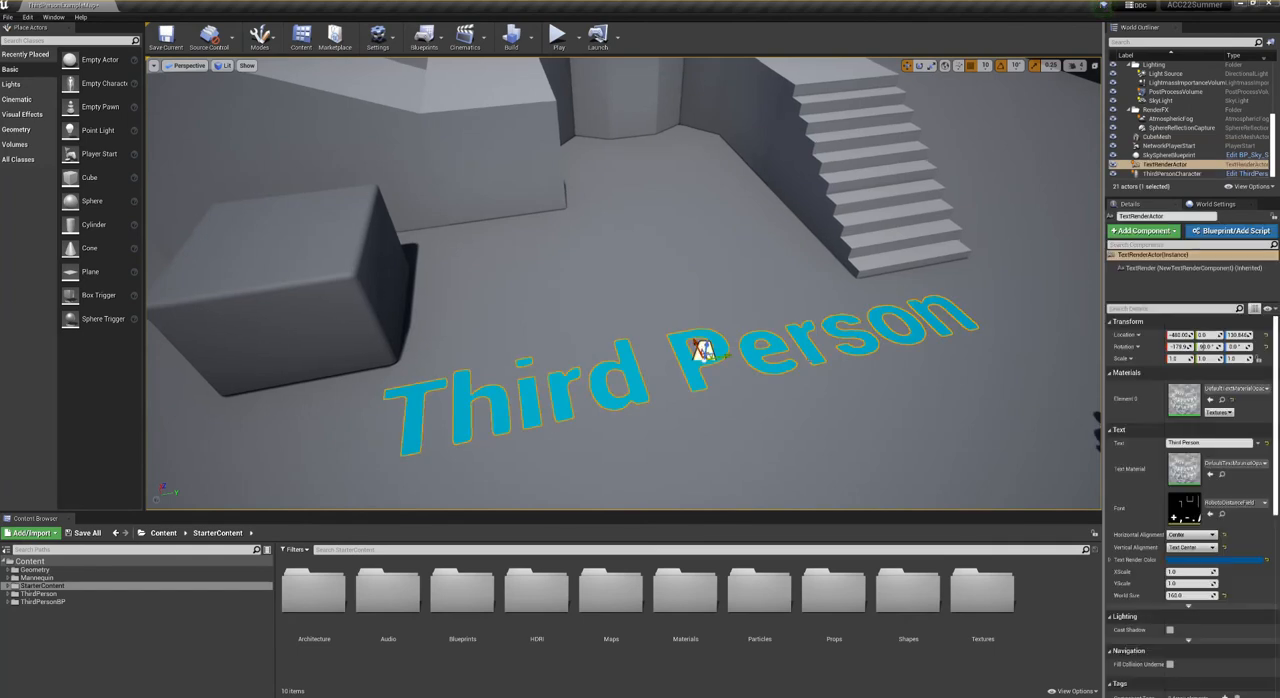
key(f)
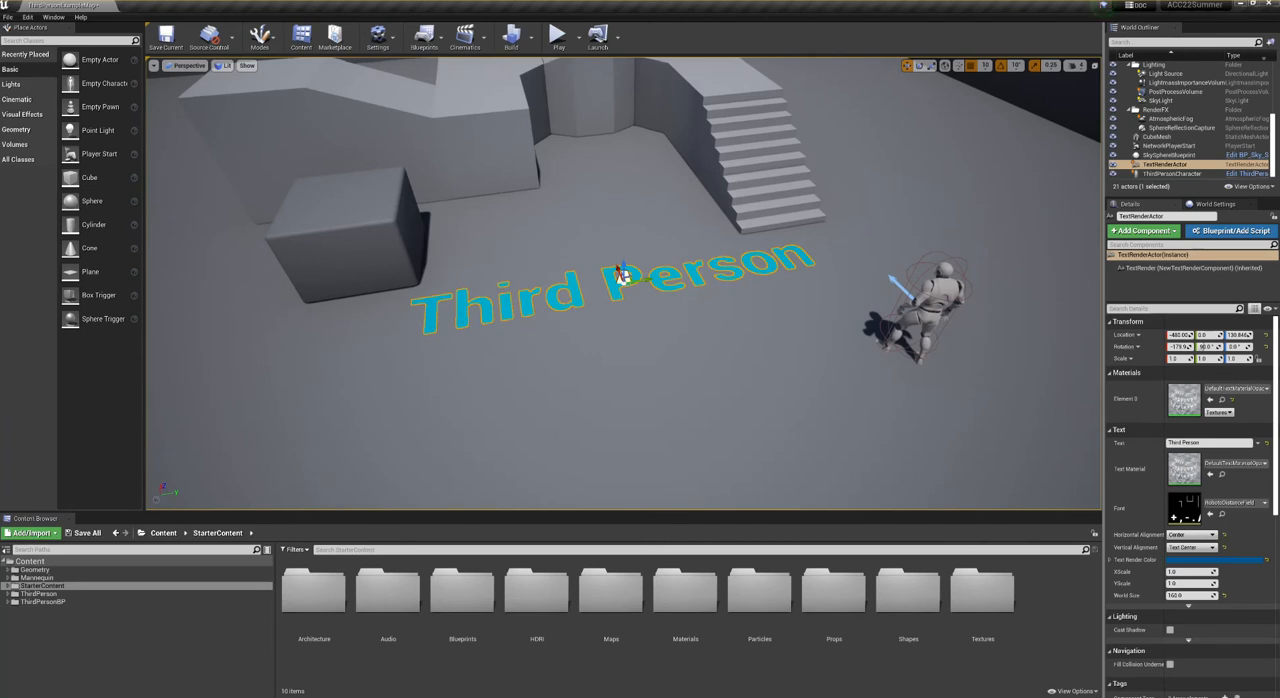
click(1213, 446)
text(Ne)
key(Return)
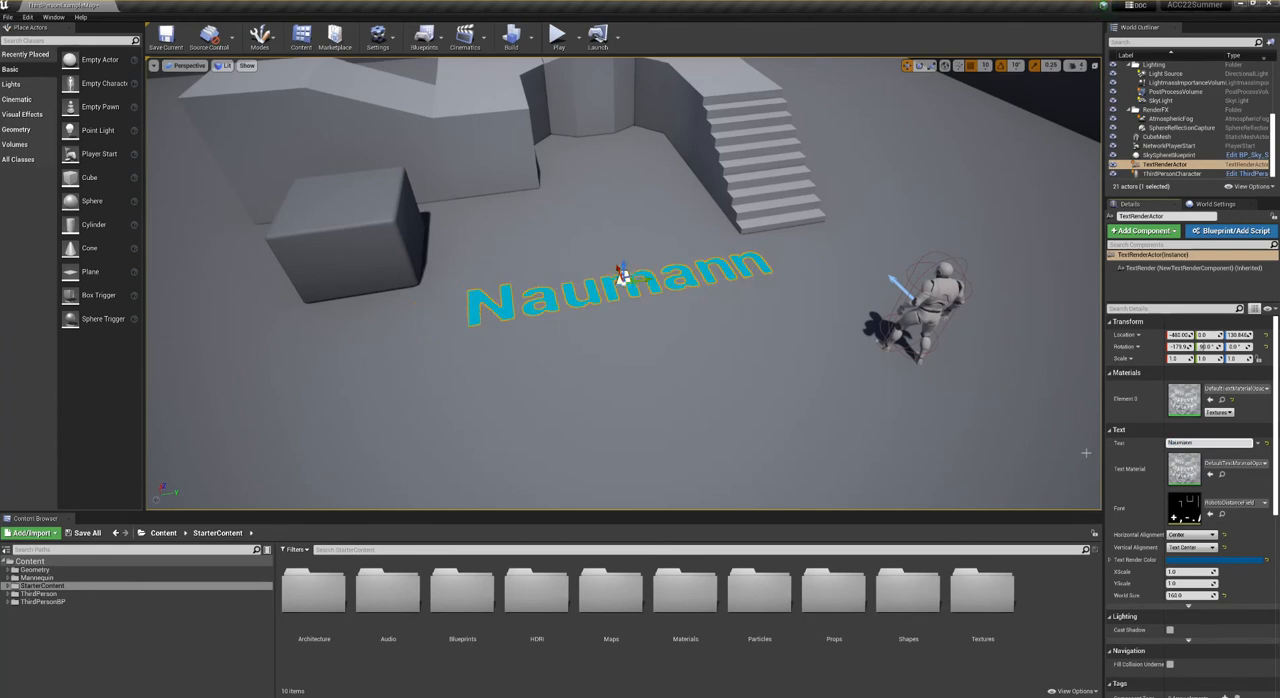
- Delete the floor text actor and the freestanding cube near the walkway
right_drag(640, 330, 592, 326)
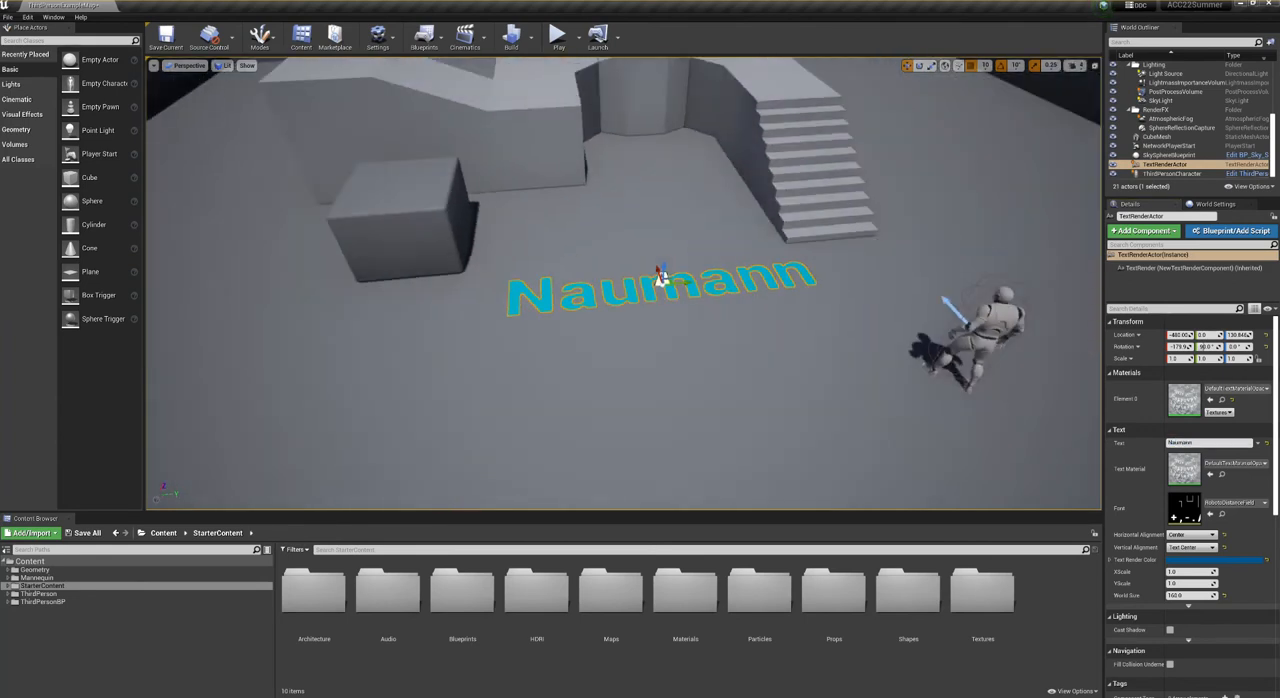
key(Delete)
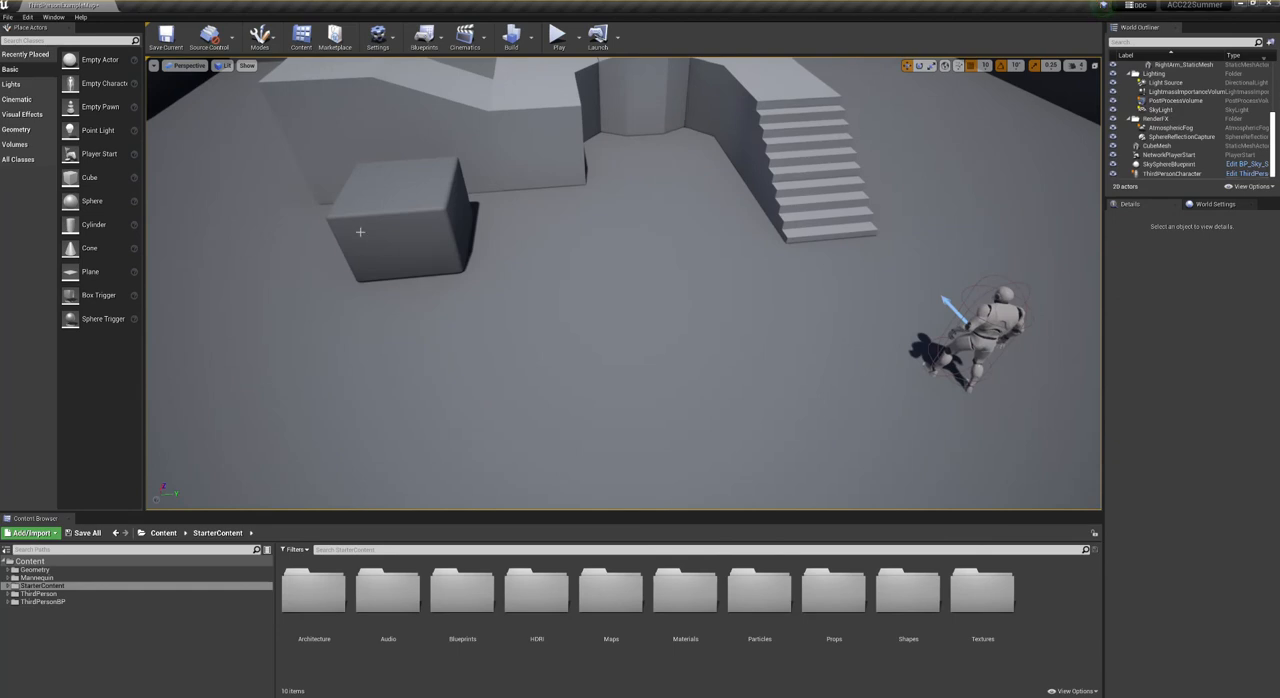
click(386, 180)
key(Delete)
- Delete all remaining walkway pieces: the ramp, the left arm, the bump, the right arm and the stairs
click(506, 182)
key(Delete)
click(562, 162)
key(Delete)
right_drag(592, 205, 592, 160)
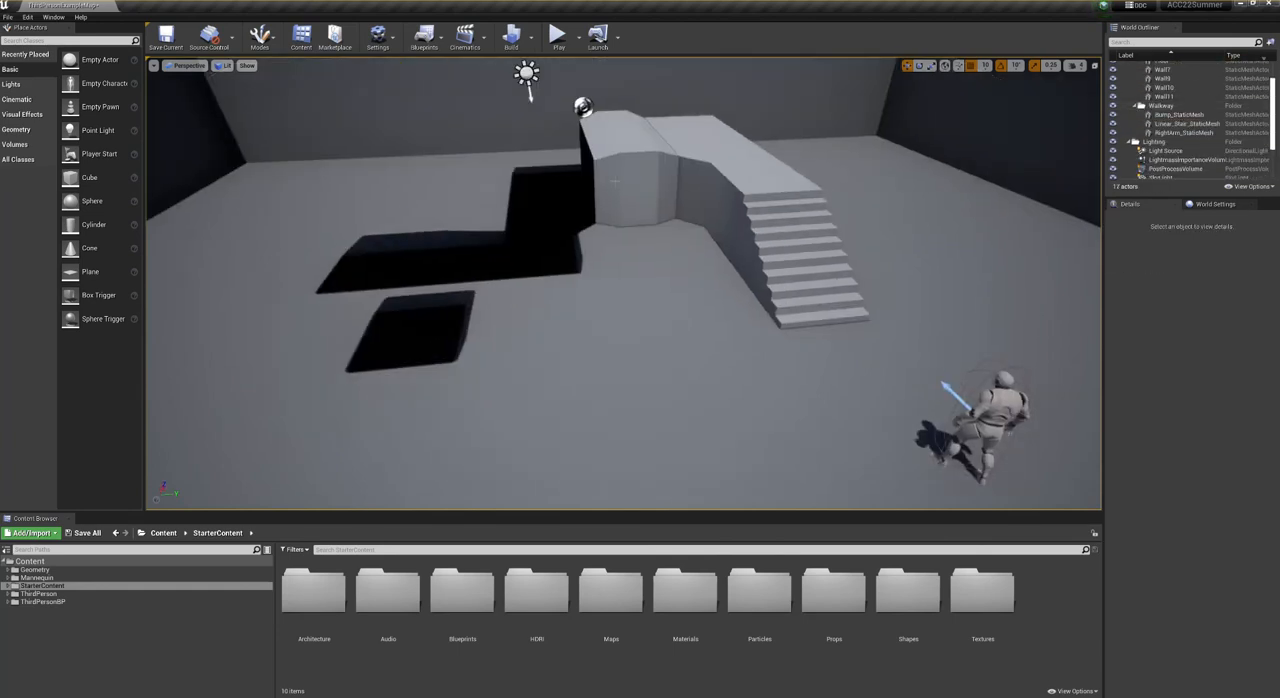
click(592, 205)
key(Delete)
click(700, 240)
key(Delete)
click(742, 229)
key(Delete)
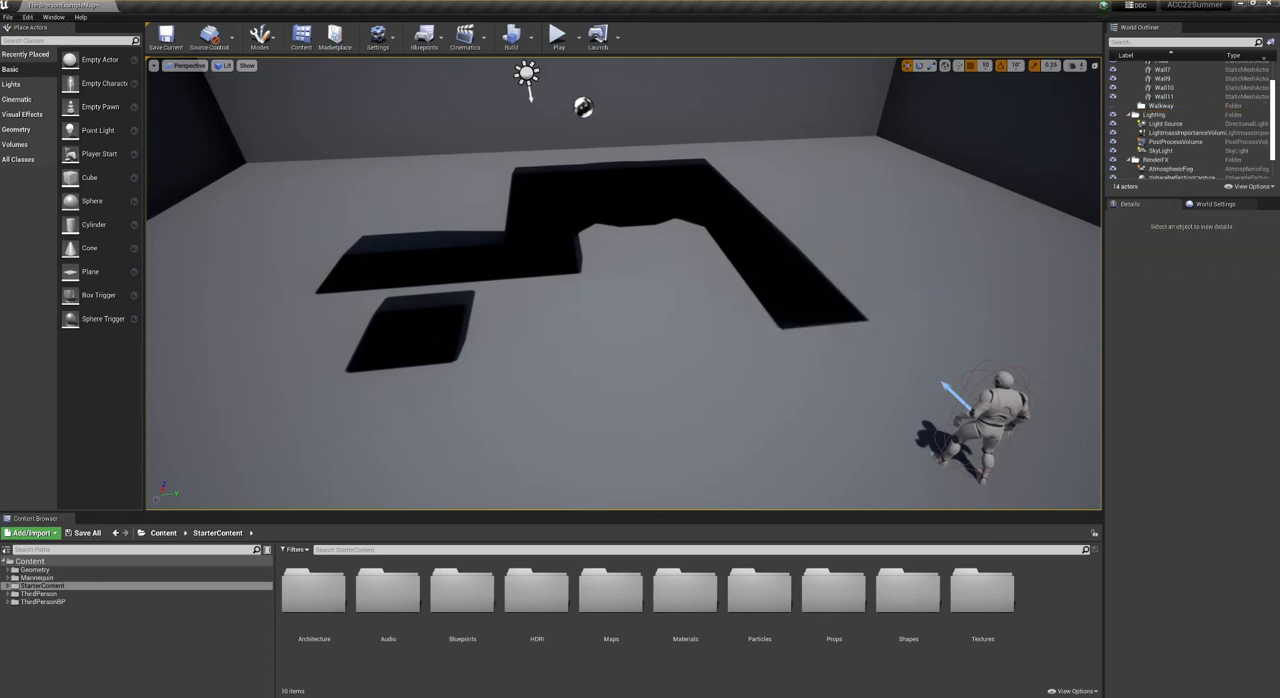
- Build the level's lighting to clear the baked shadows of the deleted objects from the floor
right_drag(515, 243, 512, 191)
click(511, 40)
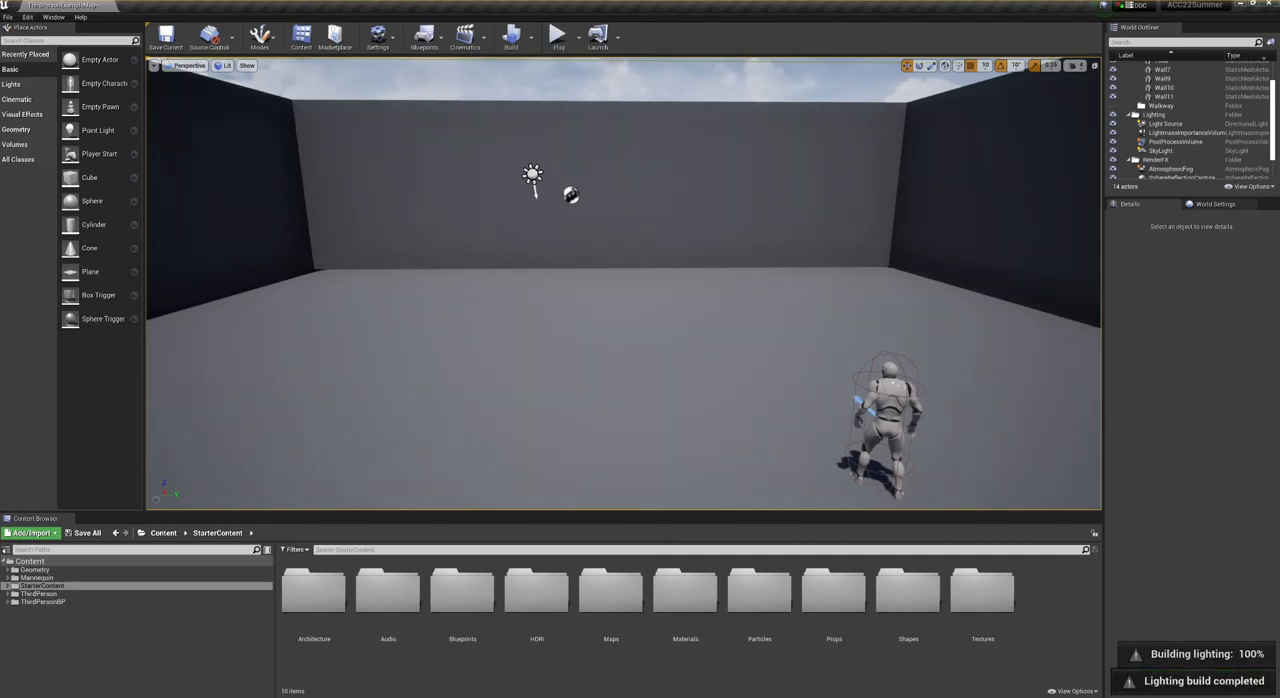
- Delete the four walls surrounding the floor, keeping the floor, the character and the camera
right_drag(624, 284, 560, 290)
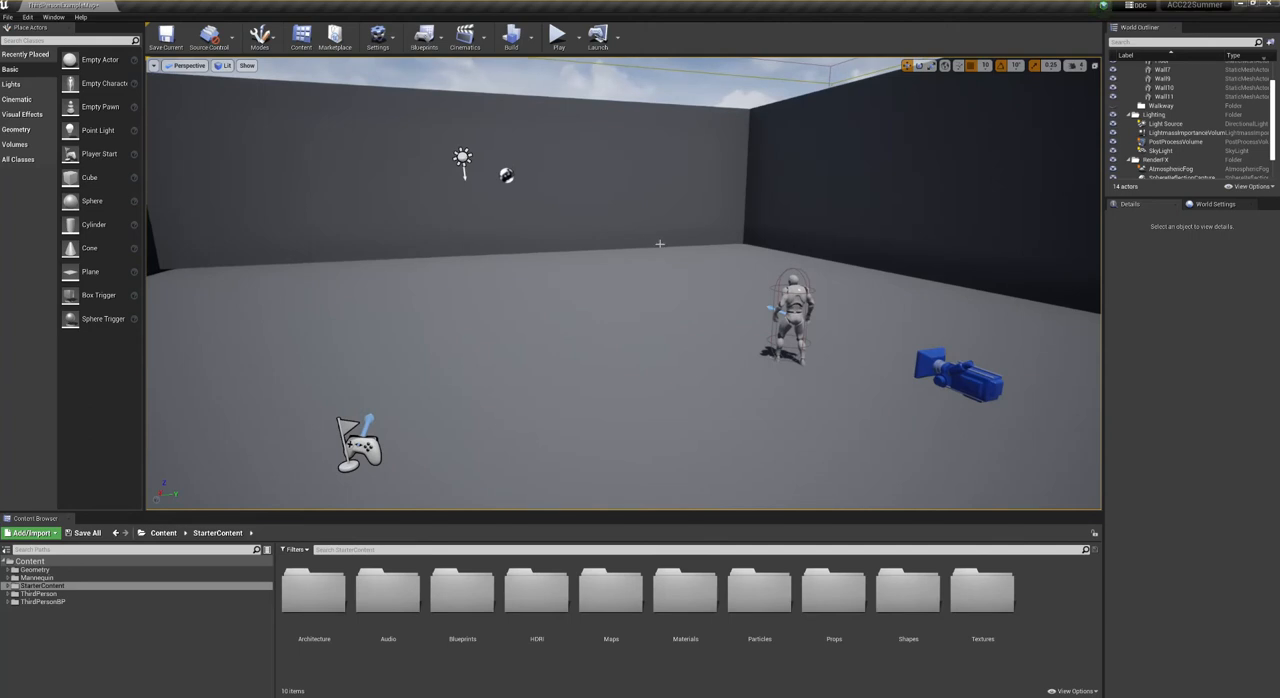
right_drag(641, 236, 560, 238)
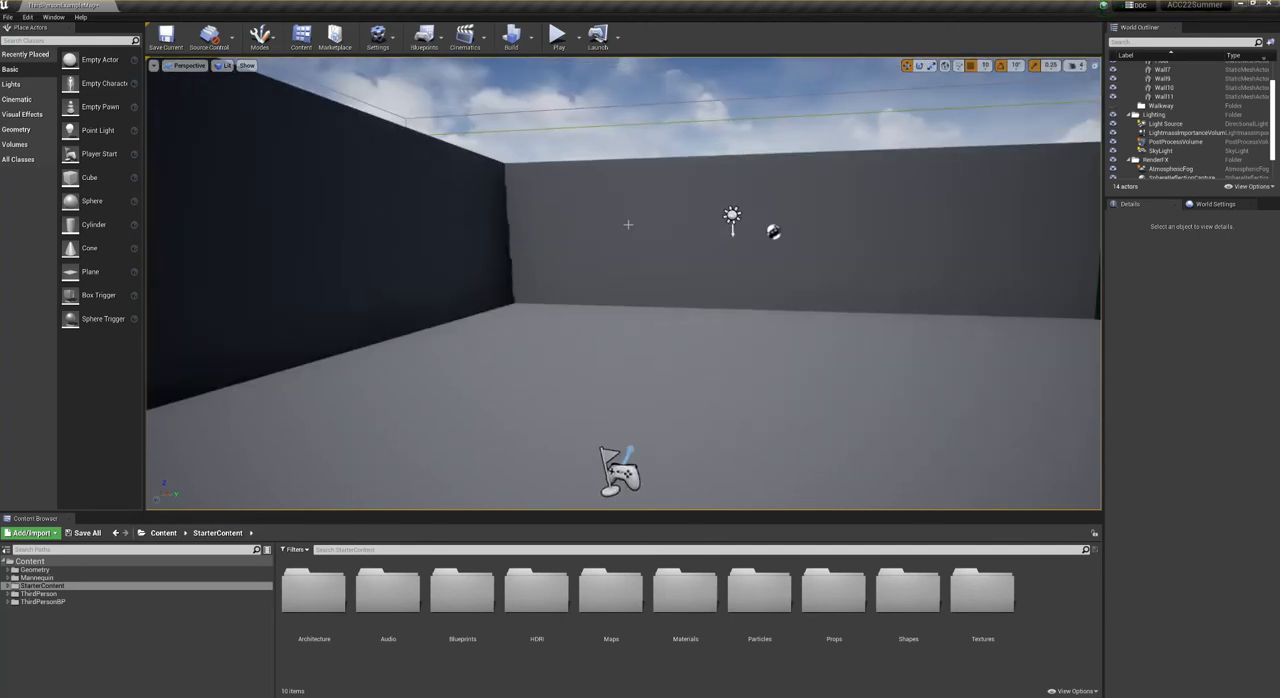
click(547, 238)
key(Delete)
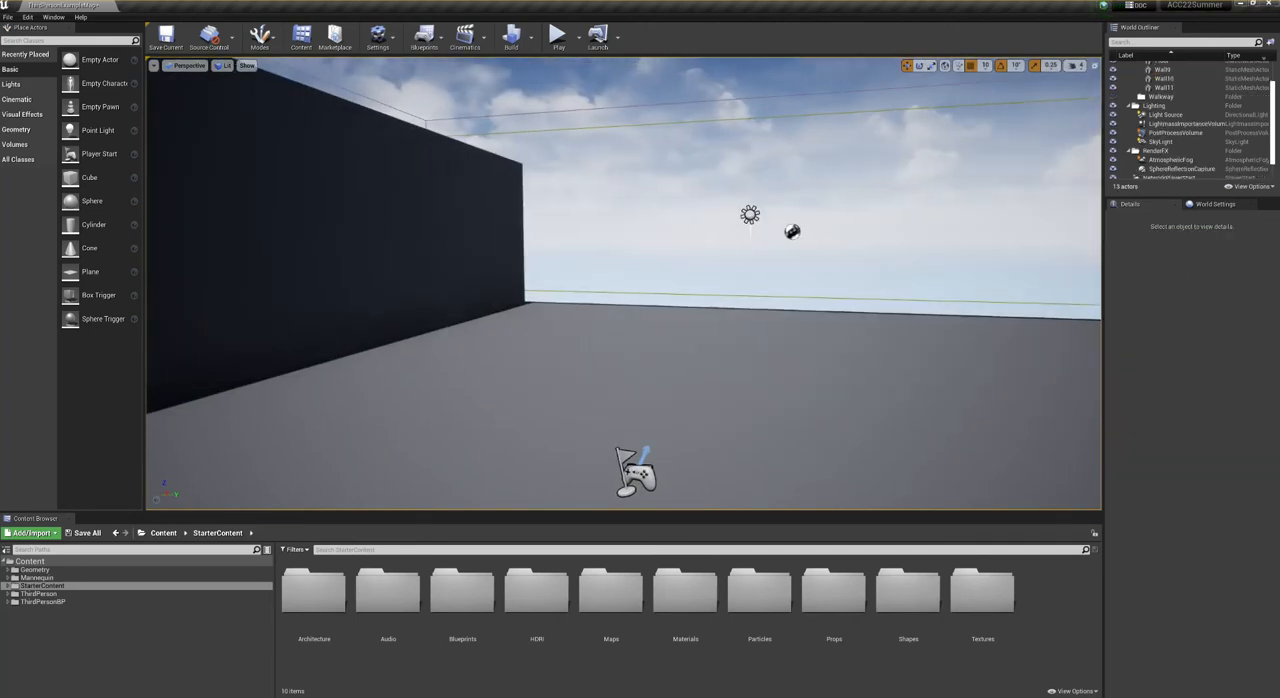
click(446, 277)
key(Delete)
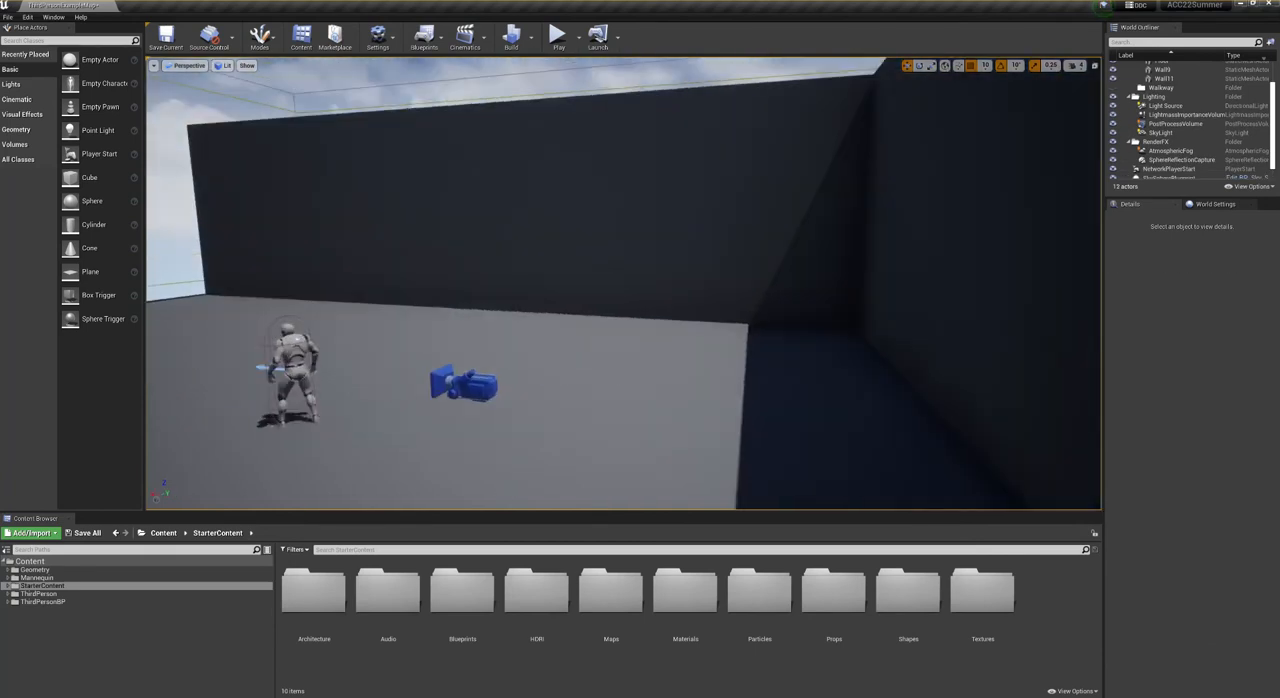
click(563, 231)
key(Delete)
click(897, 240)
key(Delete)
right_drag(680, 274, 1070, 272)
drag(668, 268, 455, 338)
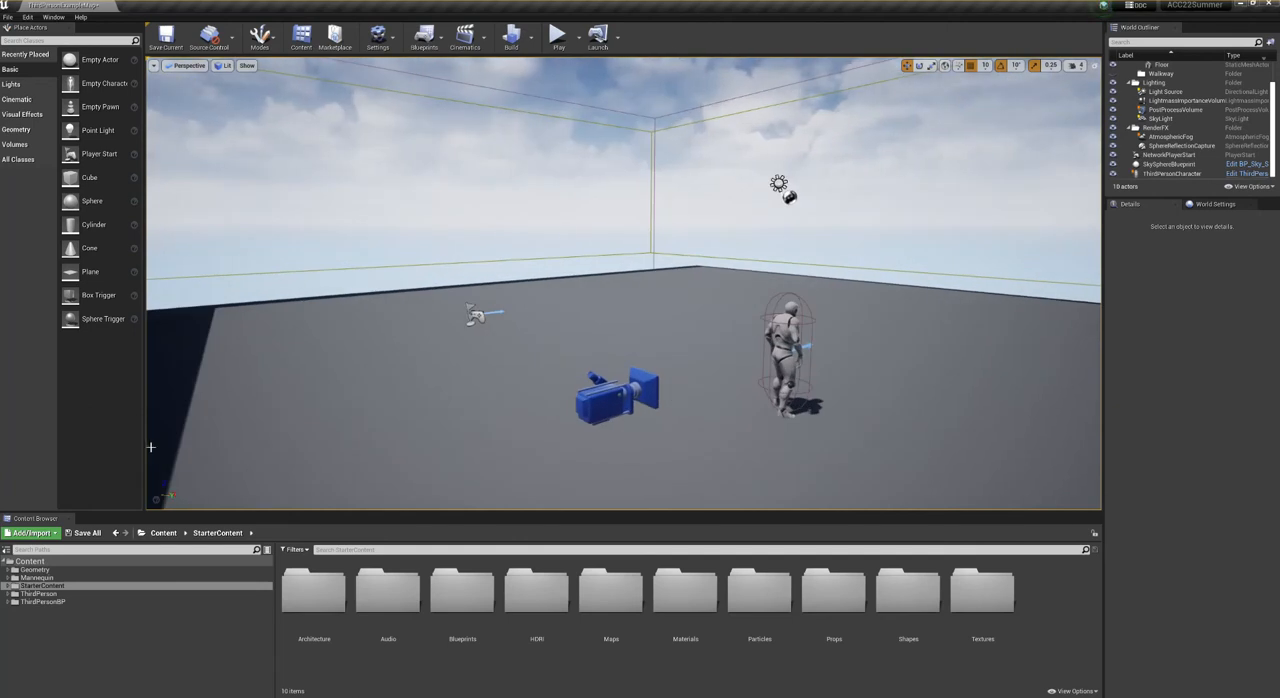
- Create a new folder named ACC inside the StarterContent folder
click(43, 636)
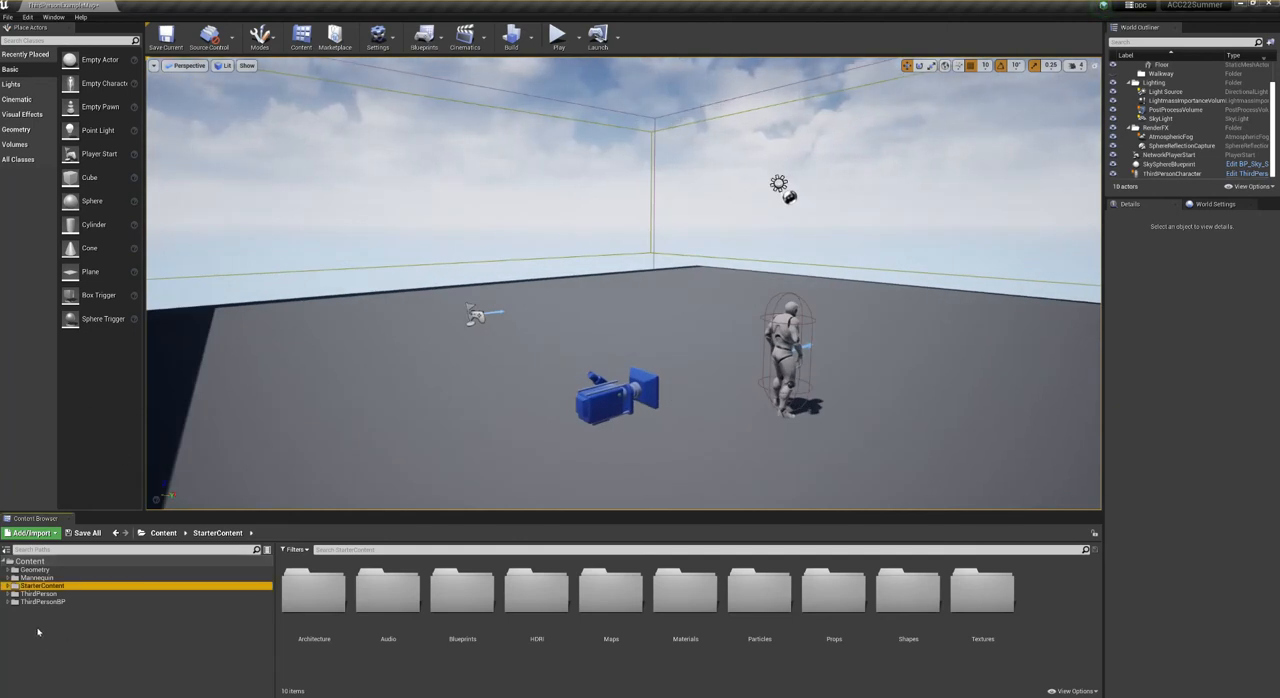
right_click(38, 631)
click(75, 399)
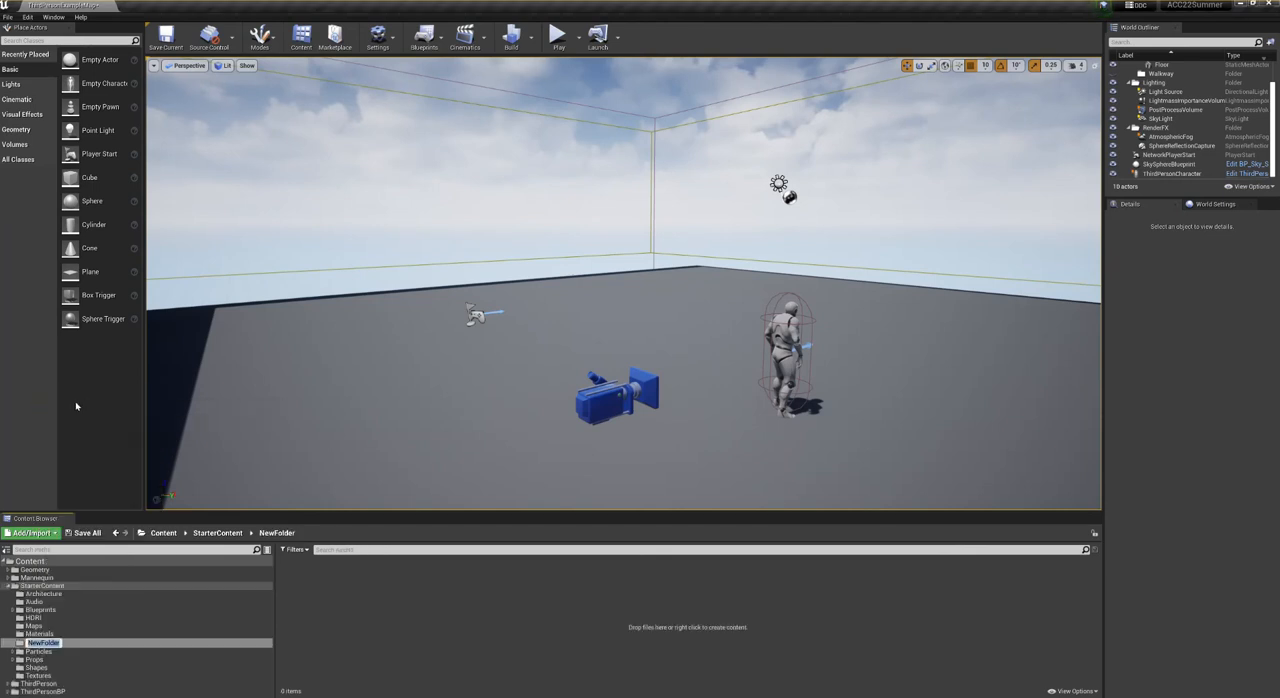
text(ACC)
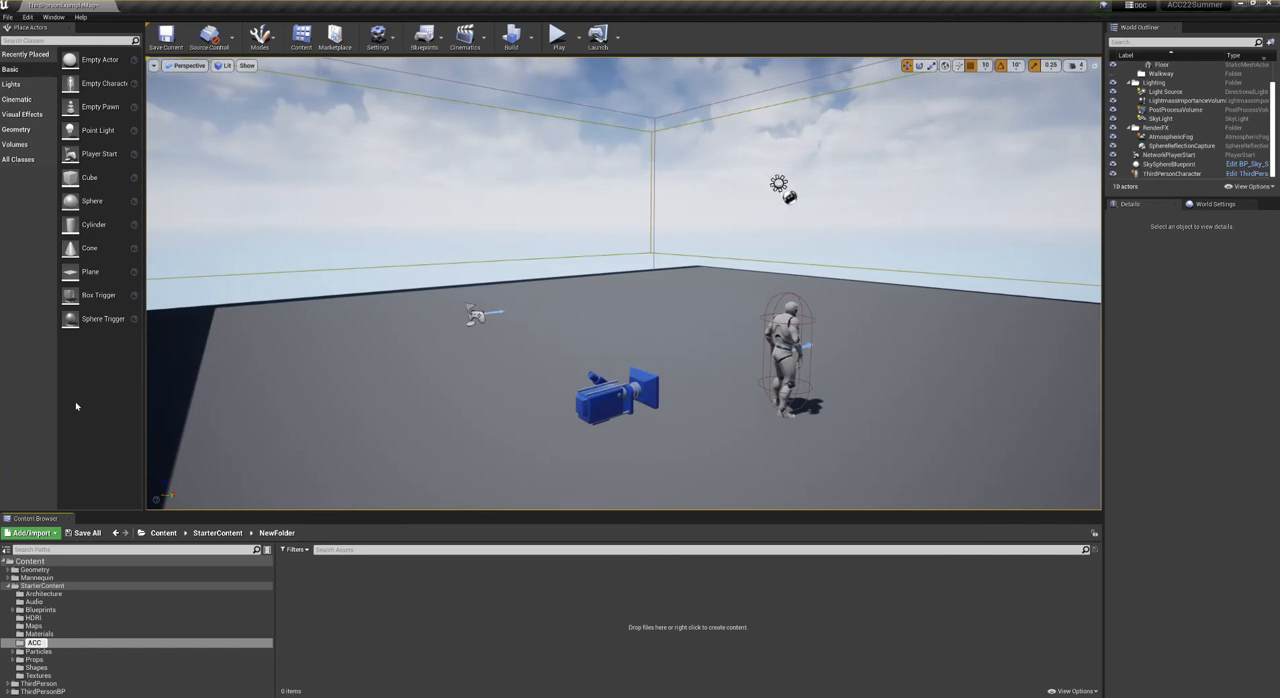
key(Return)
- Delete the ACC folder from StarterContent
right_click(27, 594)
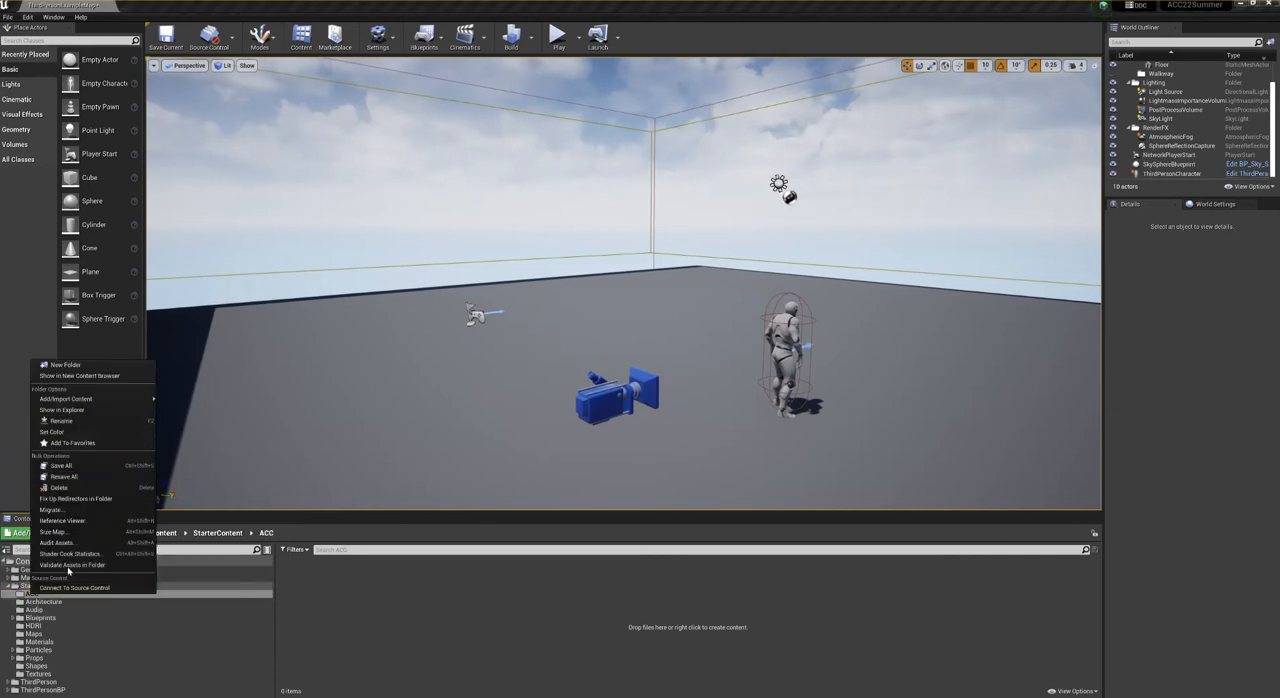
click(57, 488)
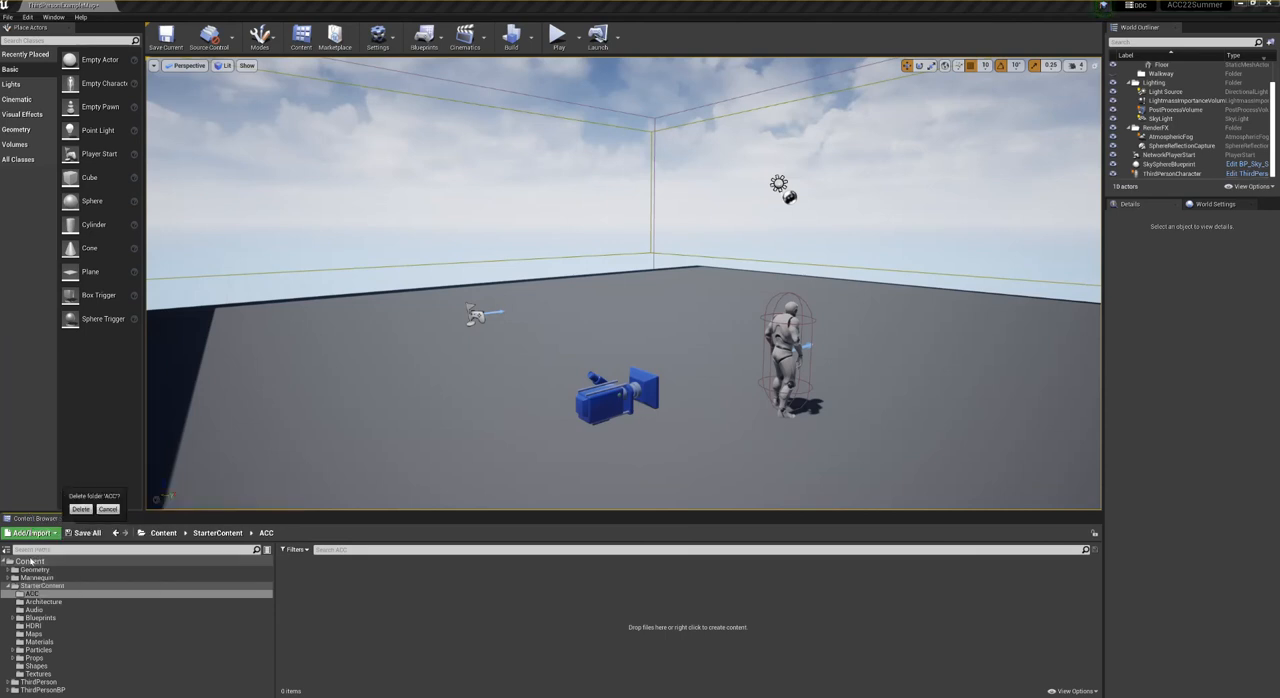
click(31, 561)
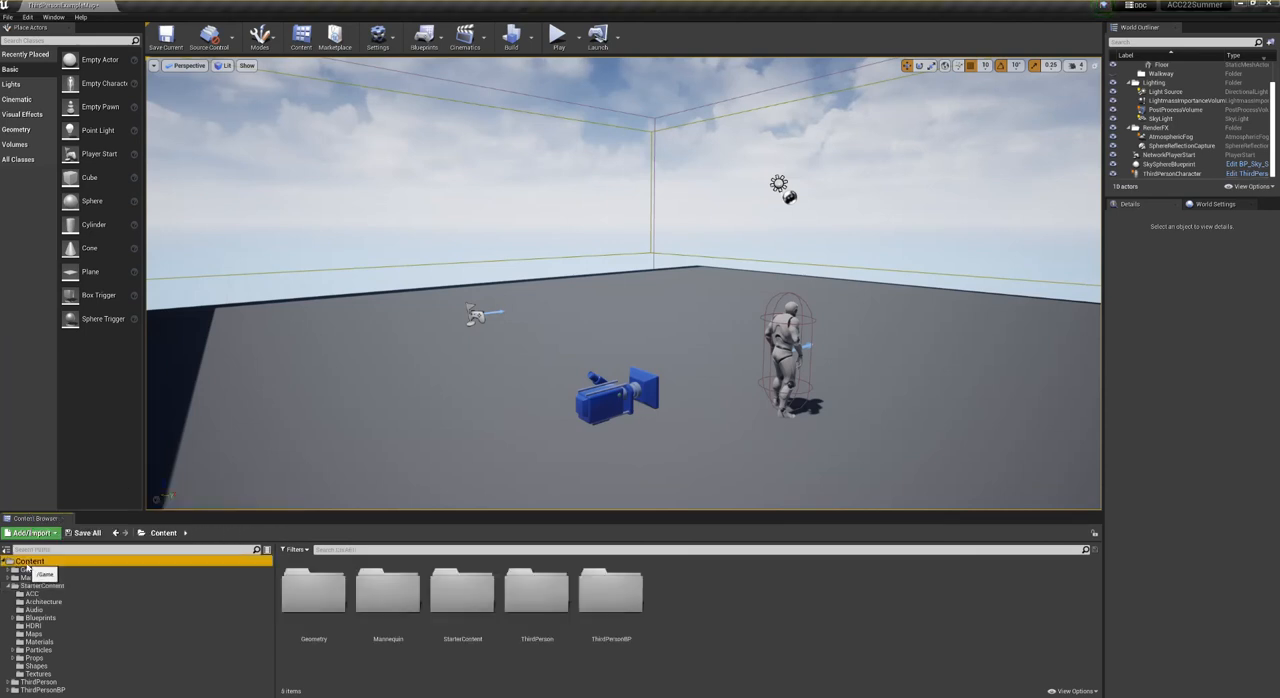
click(31, 594)
key(Delete)
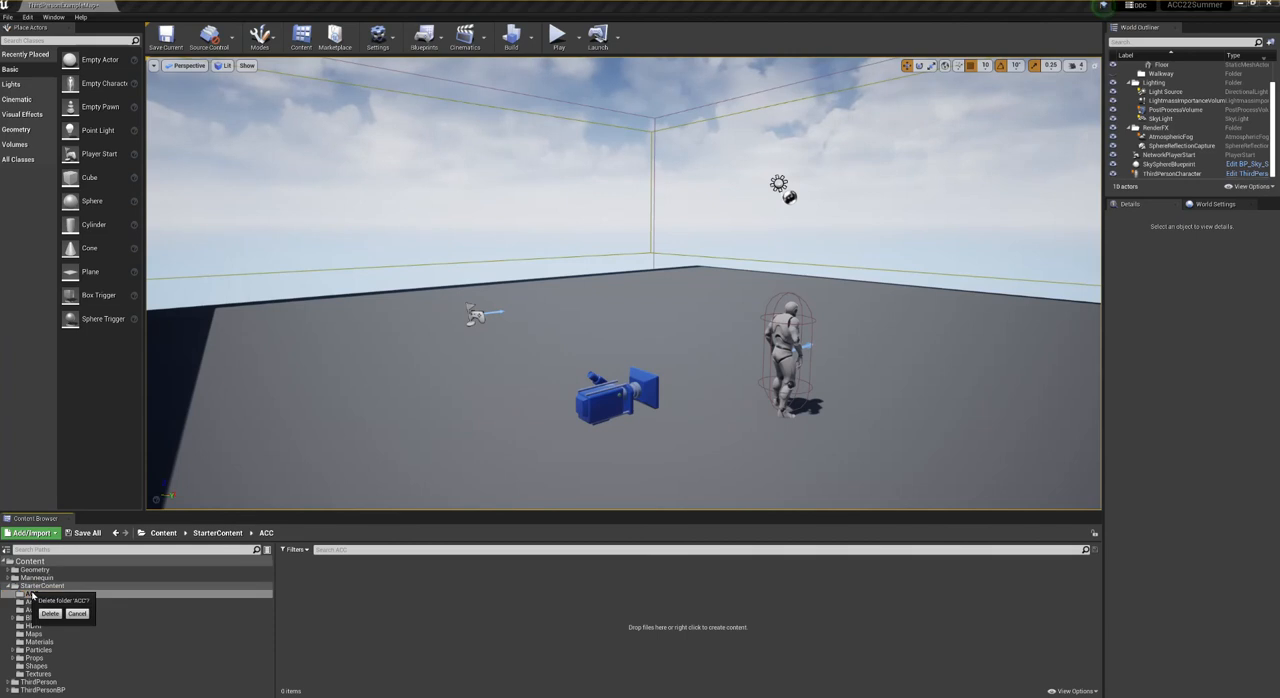
click(50, 613)
- Collapse StarterContent and create a folder named ACC_Summer_22 directly under the Content root
click(31, 561)
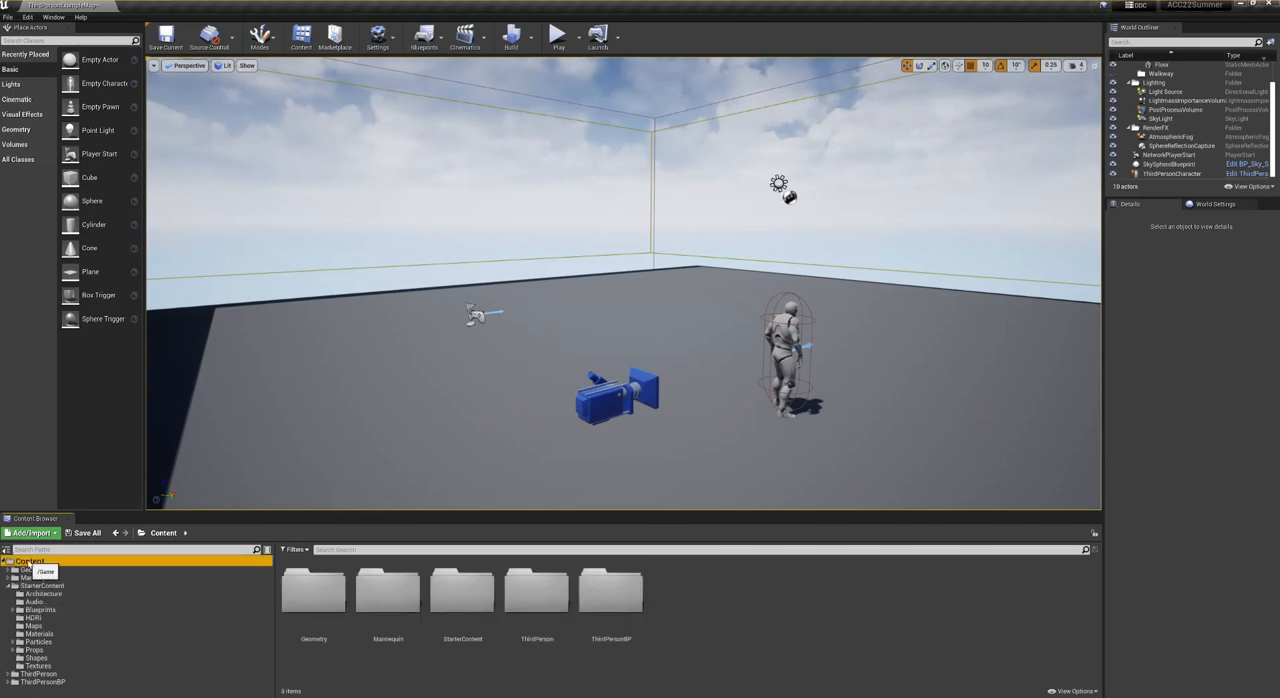
click(8, 586)
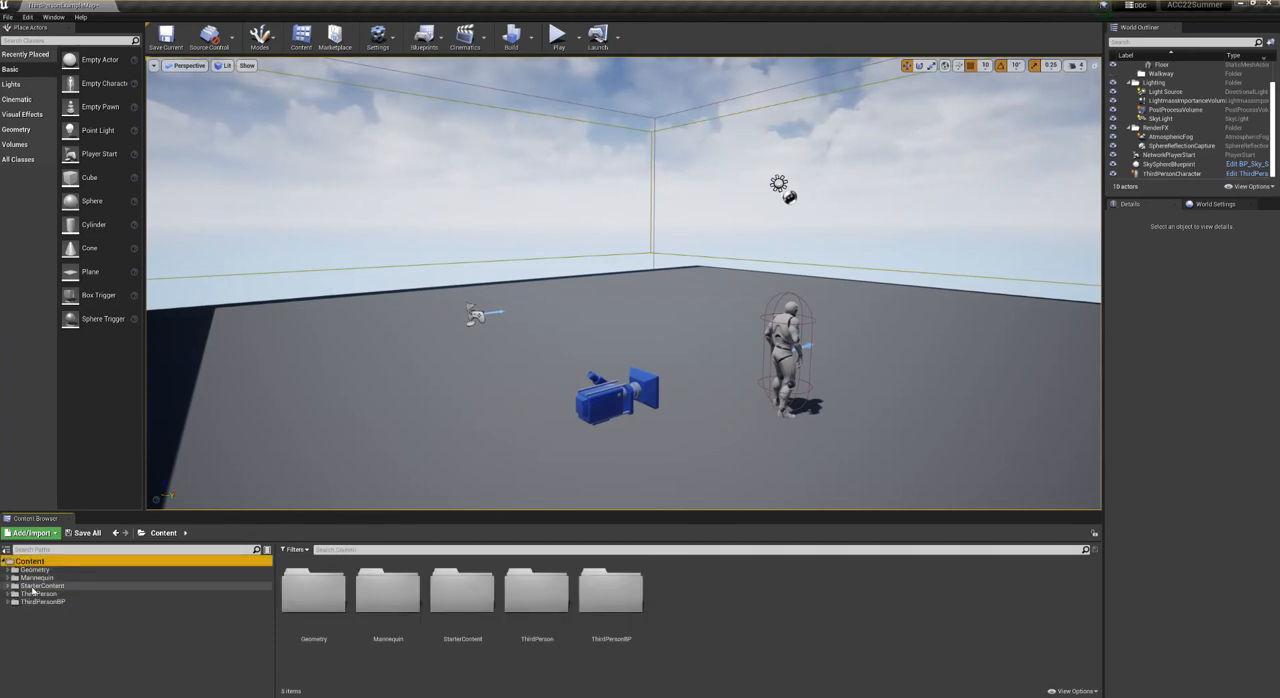
right_click(45, 637)
click(78, 412)
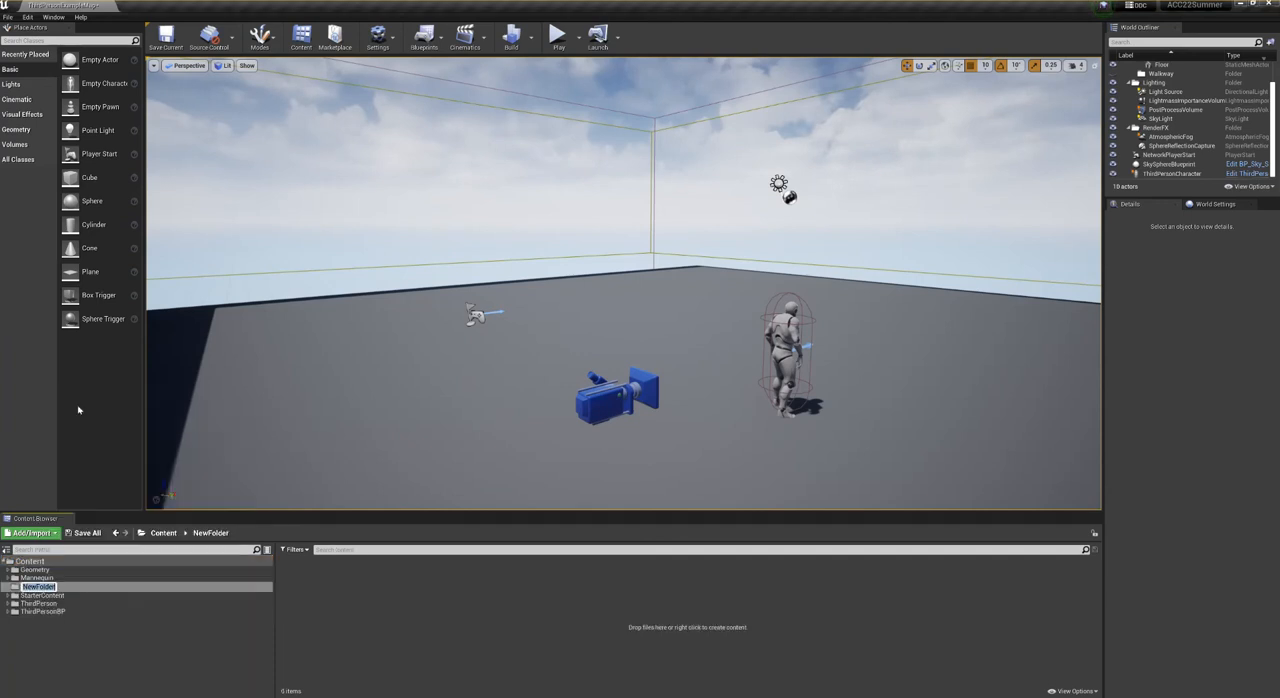
text(ACC)
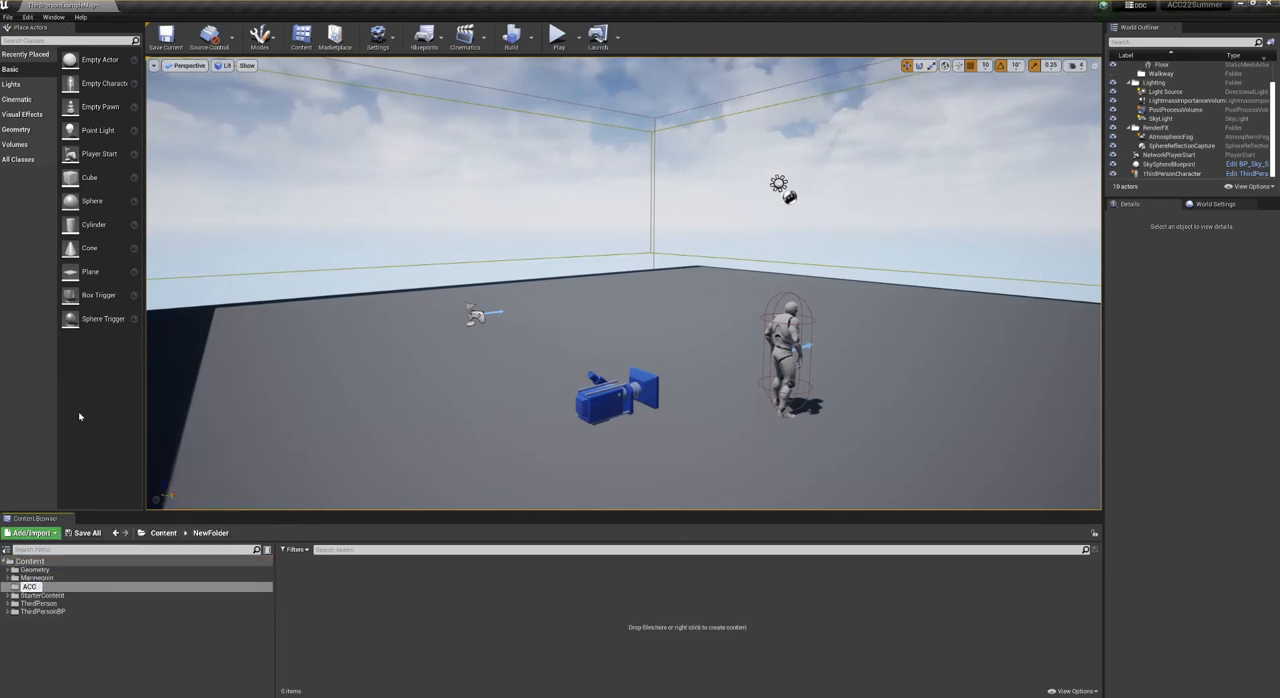
text(SUmmer)
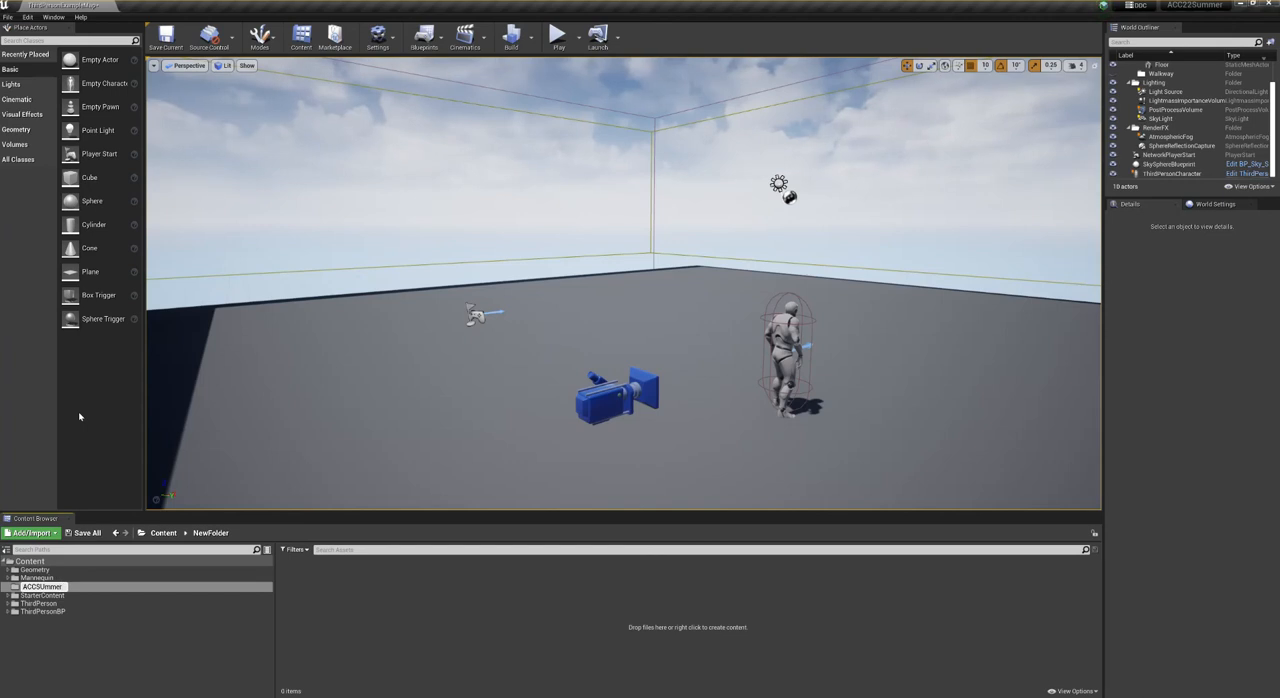
key(BackSpace)
key(BackSpace)
key(BackSpace)
key(BackSpace)
key(BackSpace)
key(BackSpace)
text(_)
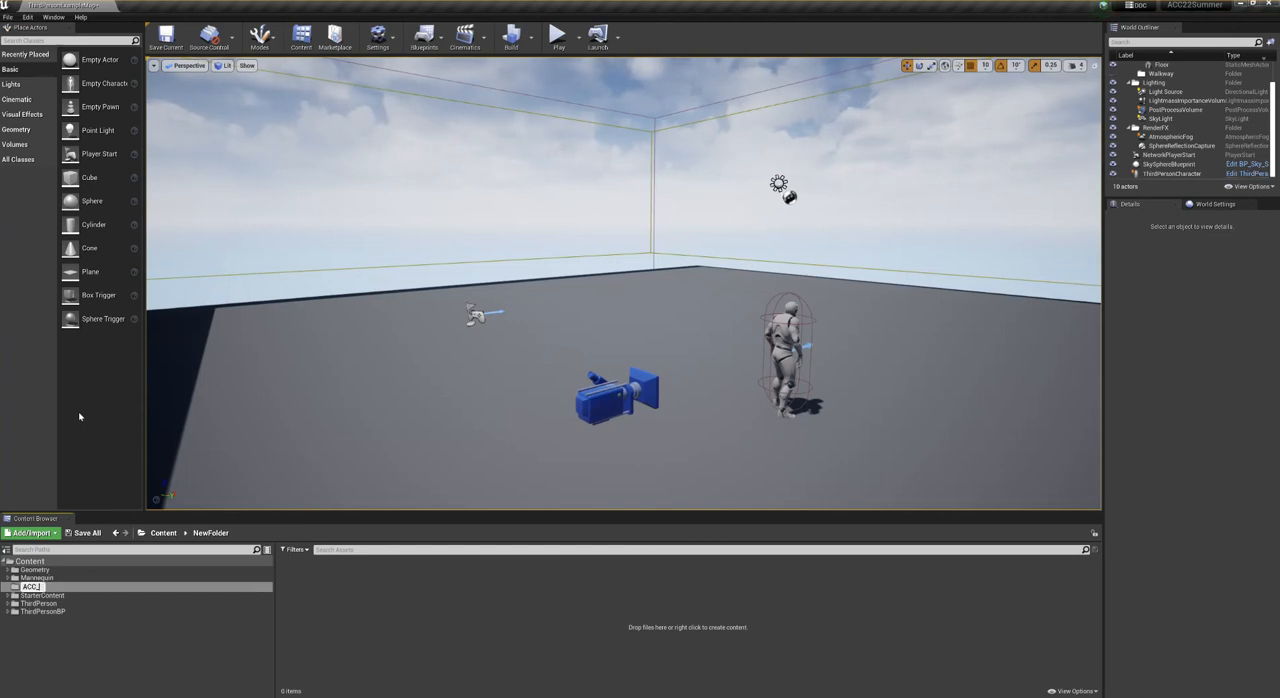
text(Summer_22)
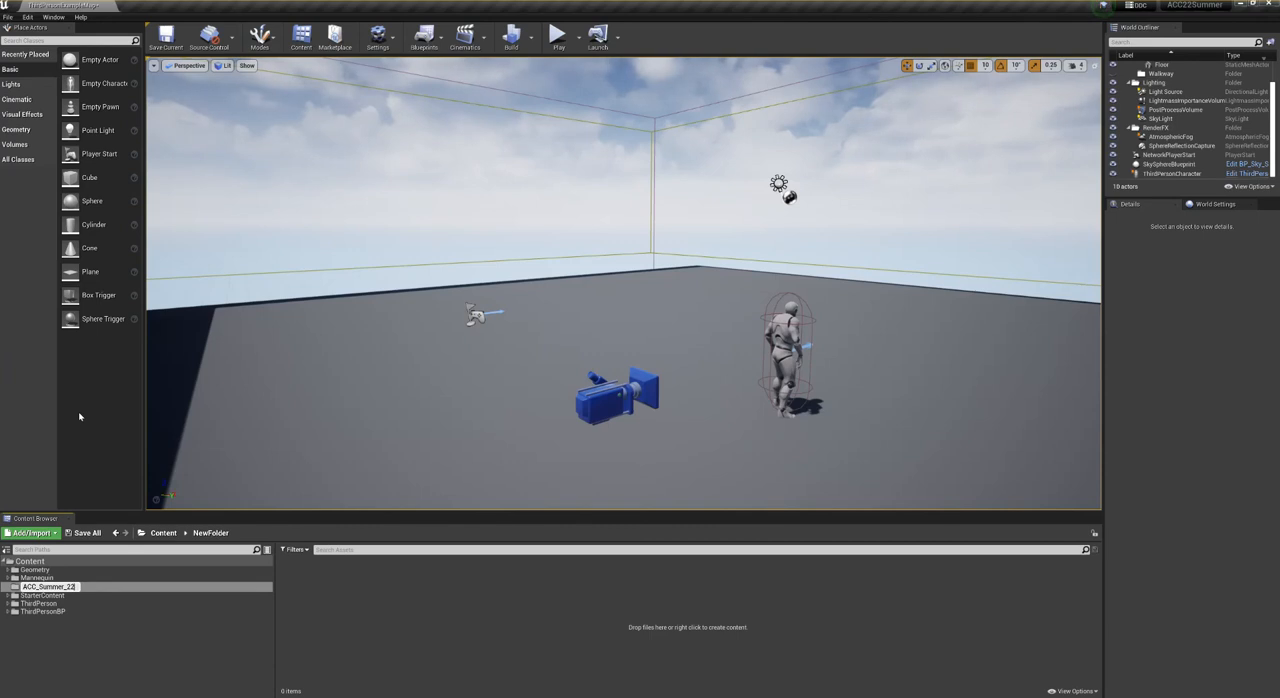
key(Return)
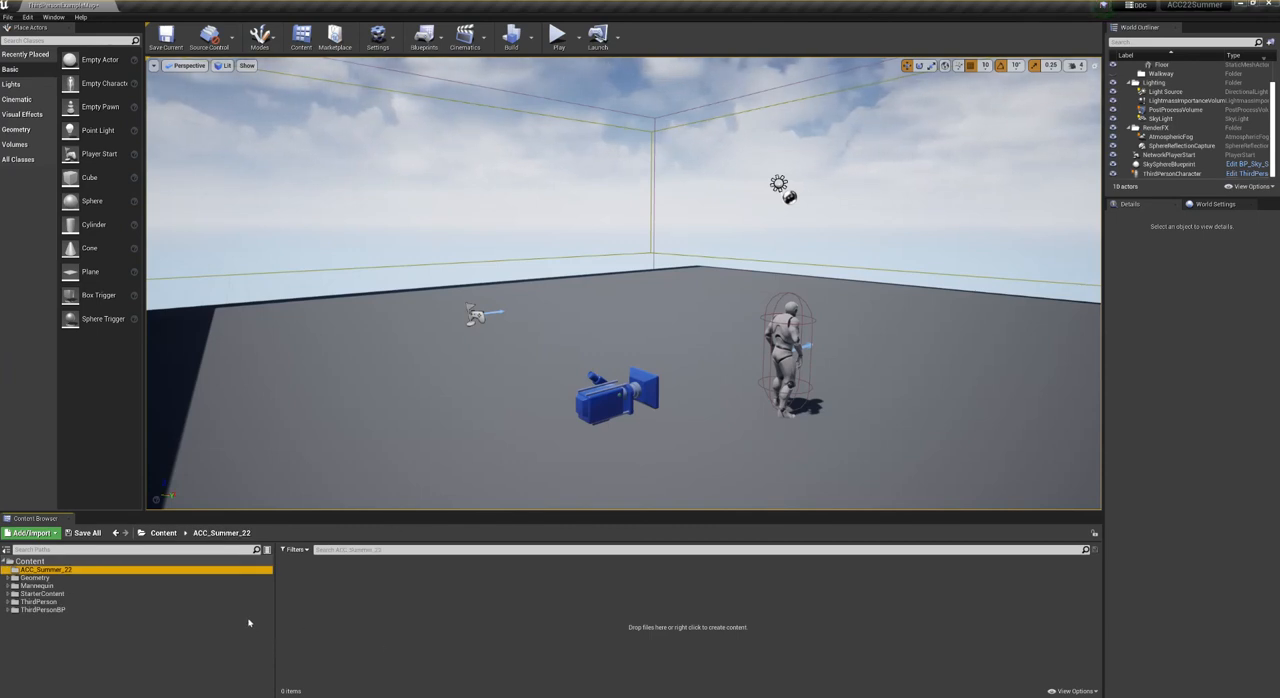
- Create a Props subfolder inside ACC_Summer_22 and hide the Content Browser's sources panel
click(381, 638)
right_click(372, 638)
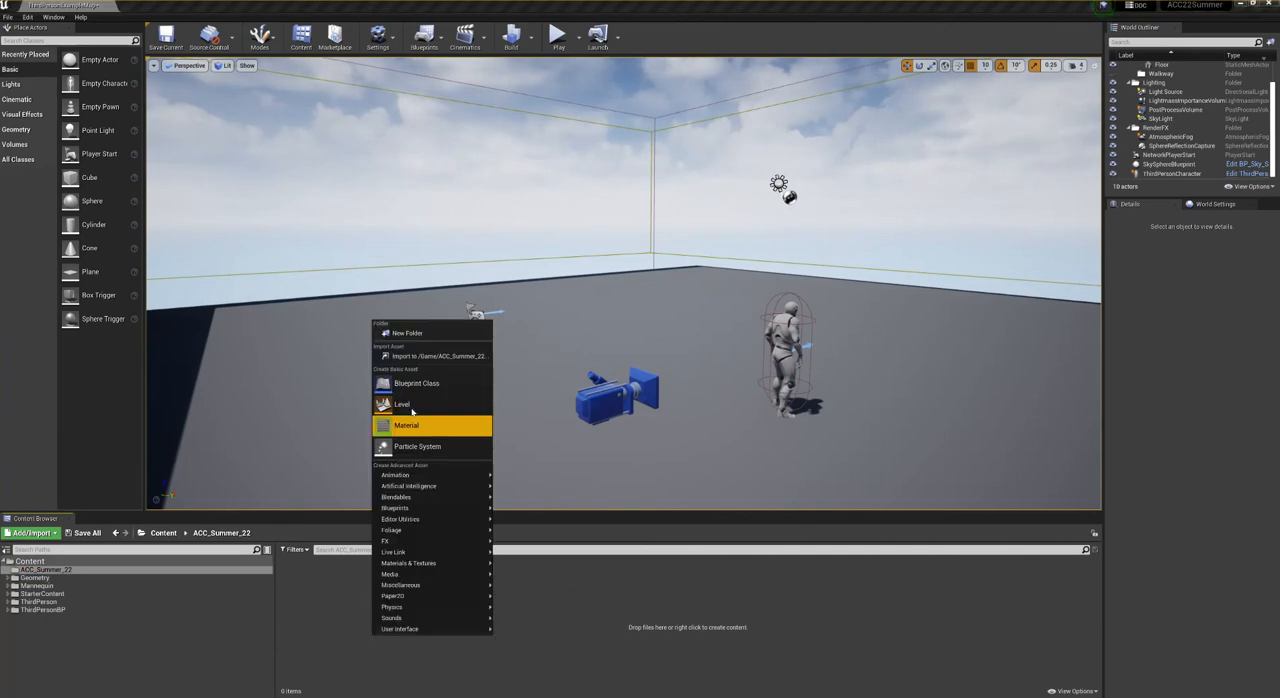
click(410, 333)
text(Props)
key(Return)
key(Return)
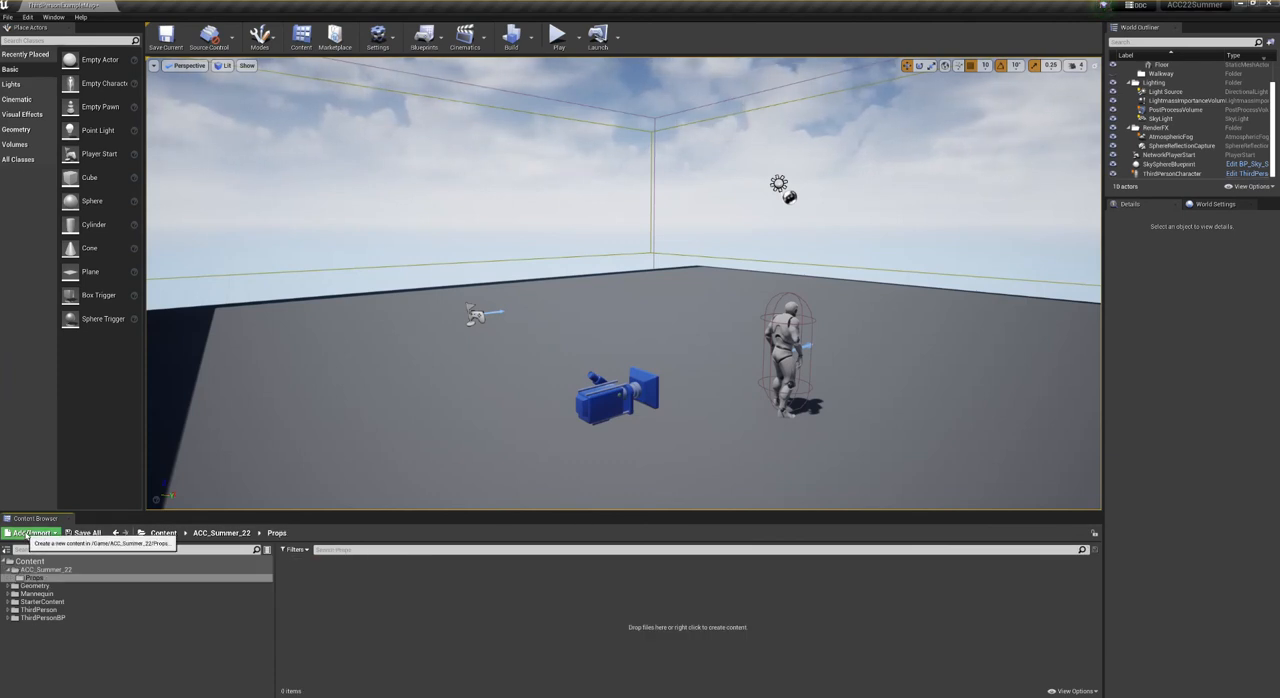
click(6, 550)
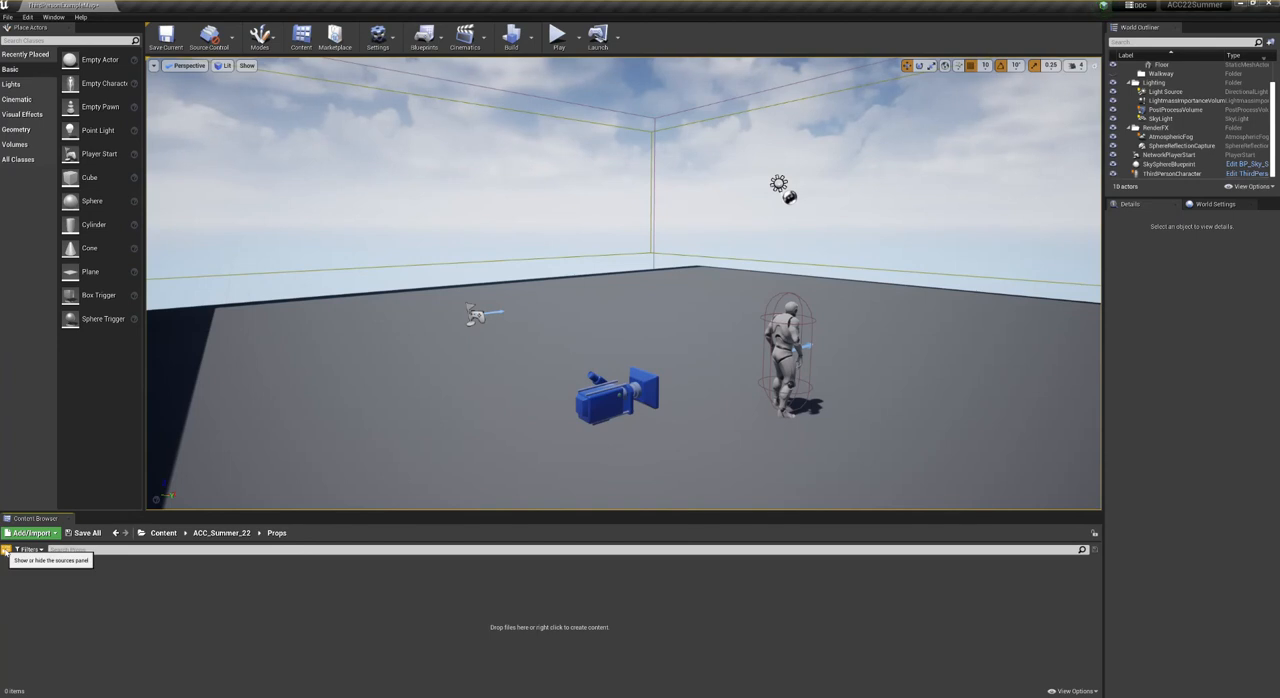
- Show the Content Browser's sources panel again and narrow it to about half its width
click(6, 550)
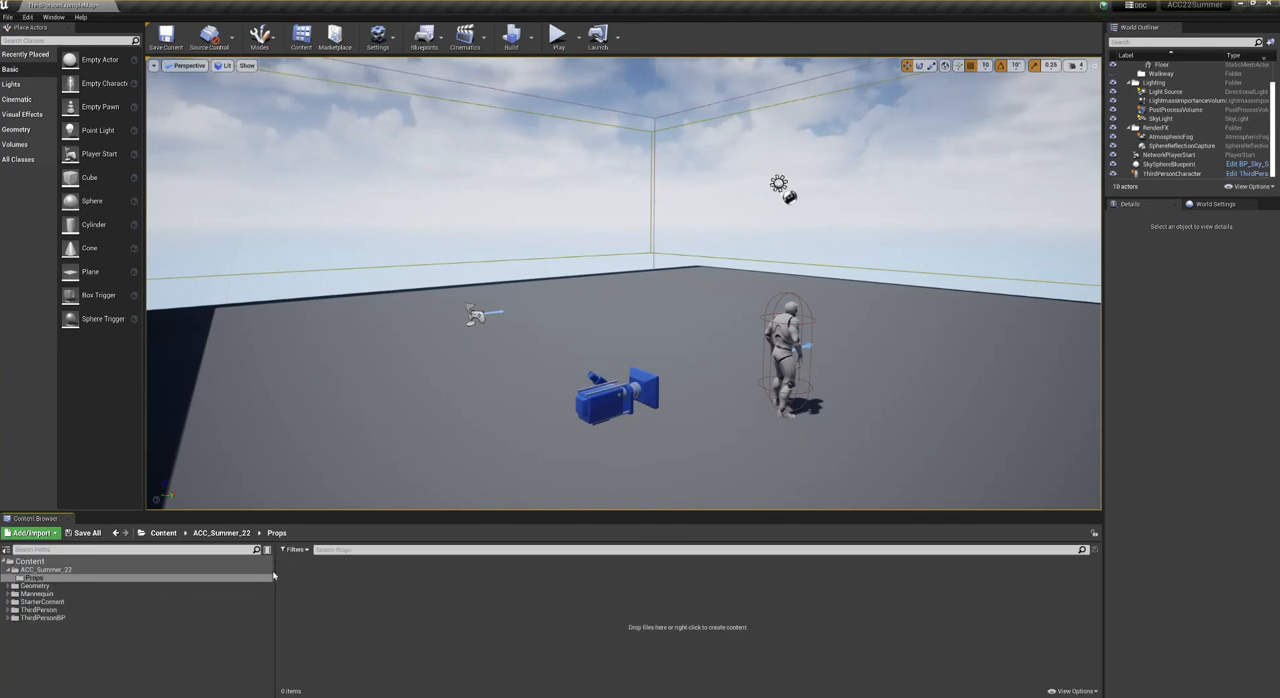
drag(273, 575, 137, 575)
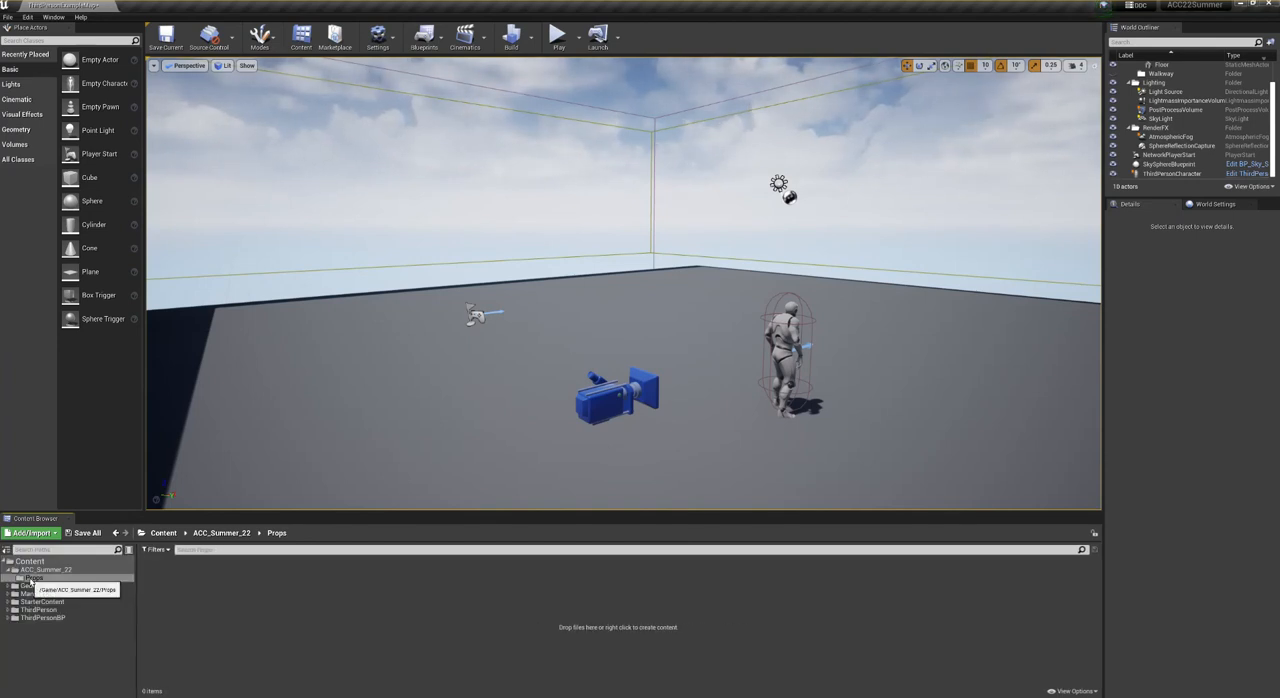
- View the Props folder's location on disk in File Explorer, then return to the Unreal editor
right_click(30, 580)
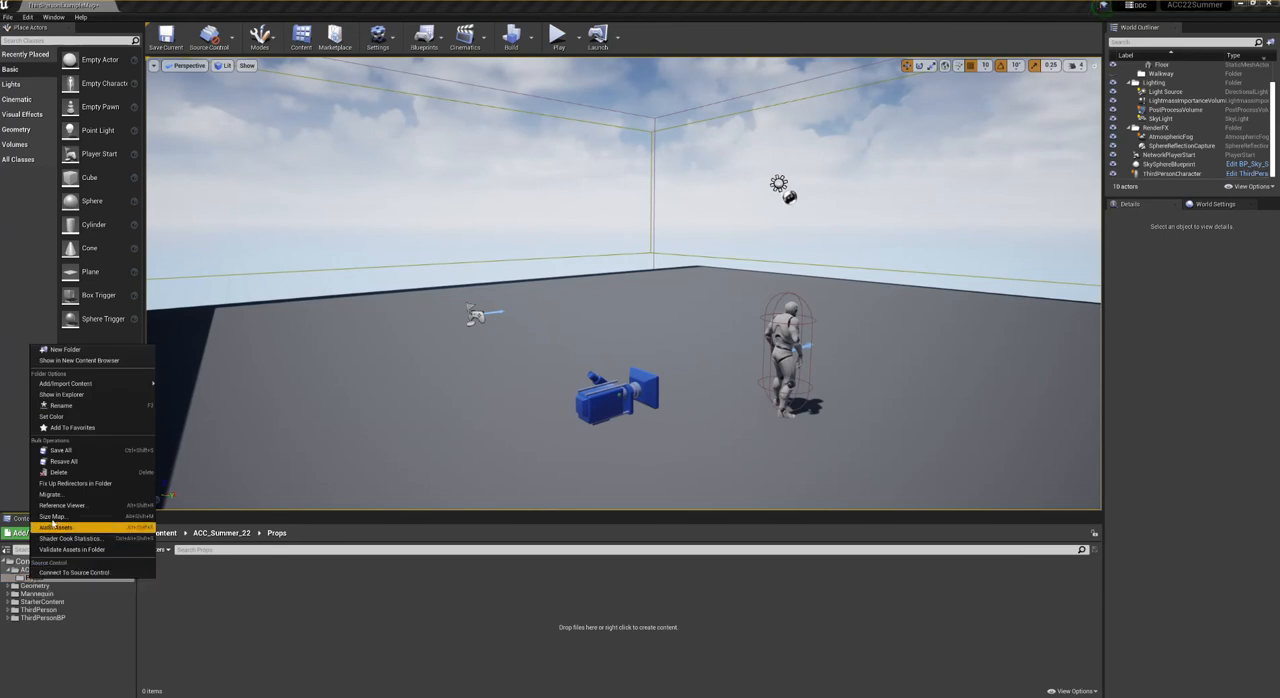
click(62, 394)
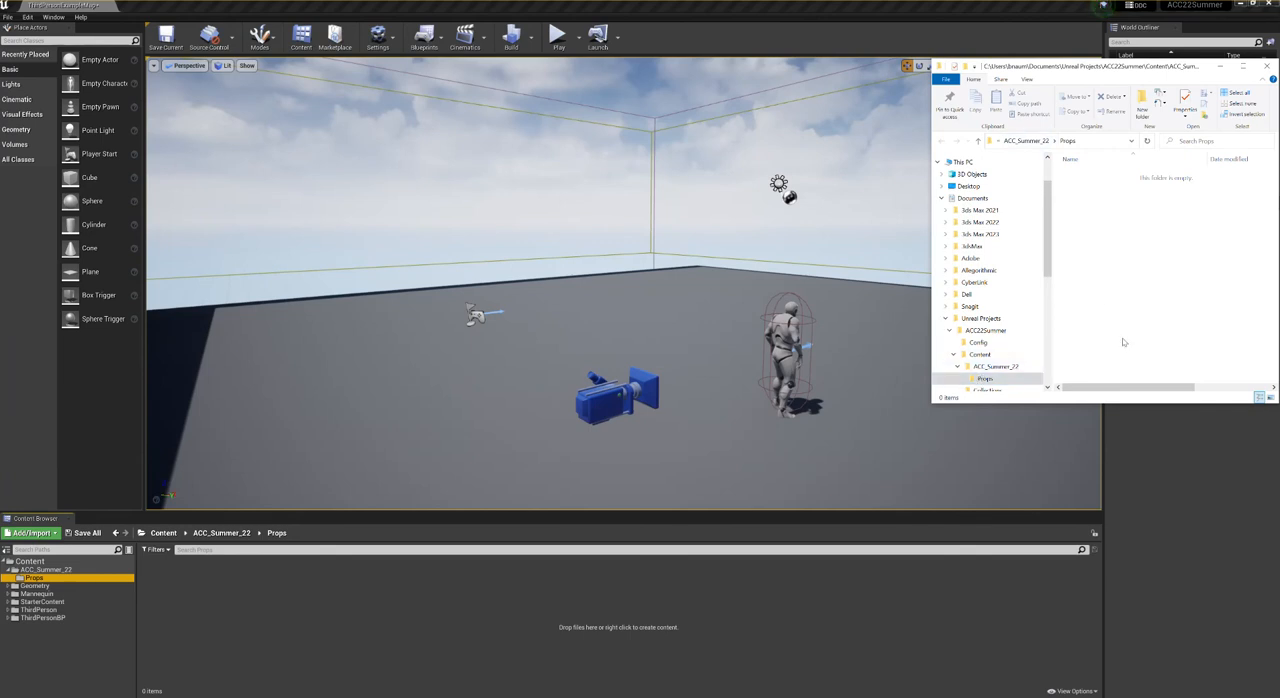
click(1154, 475)
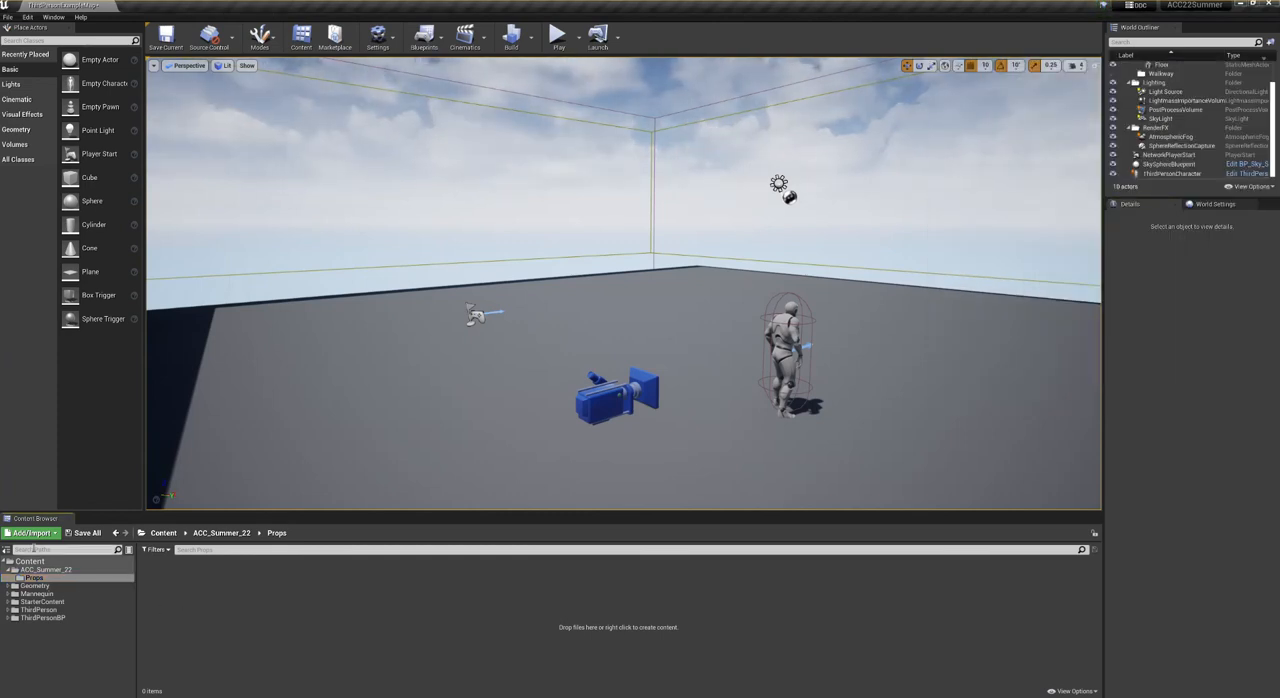
- Import BN_Gladius_LP.fbx and the BN_Gladius_BC, BN_Gladius_N and BN_Gladius_ORM PNG files from 3ds Max 2023\scenes\Gladius into the Props folder
click(25, 536)
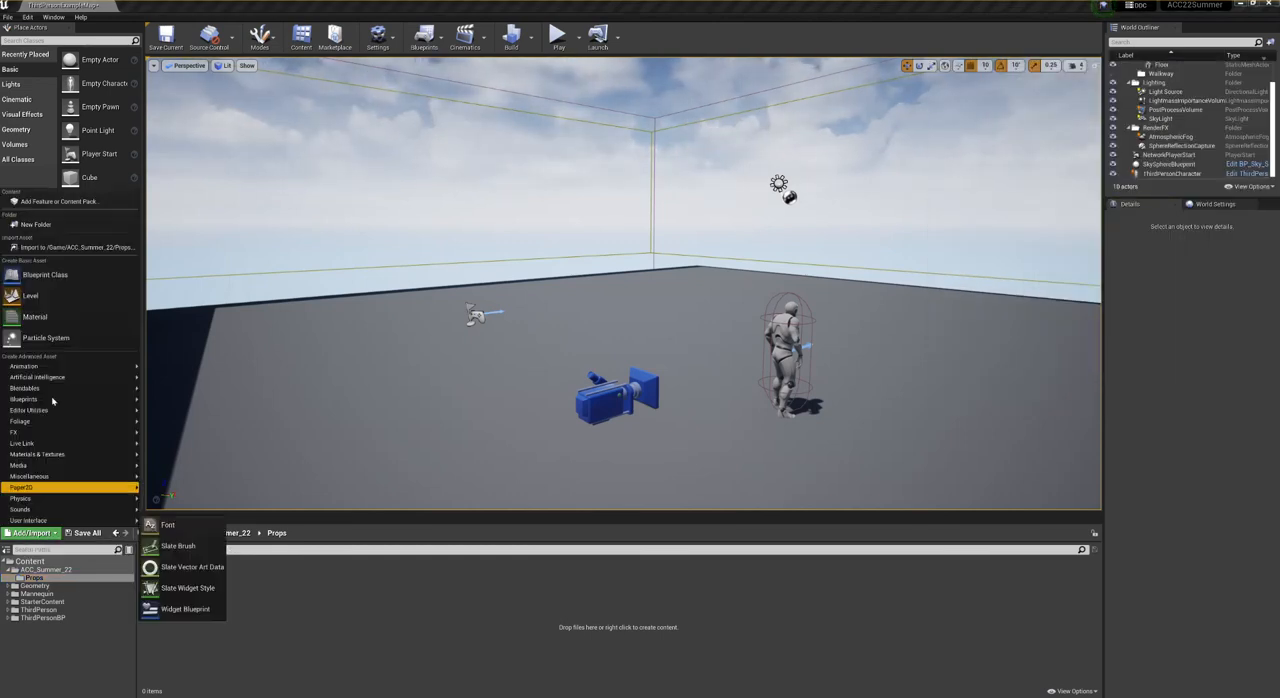
click(57, 247)
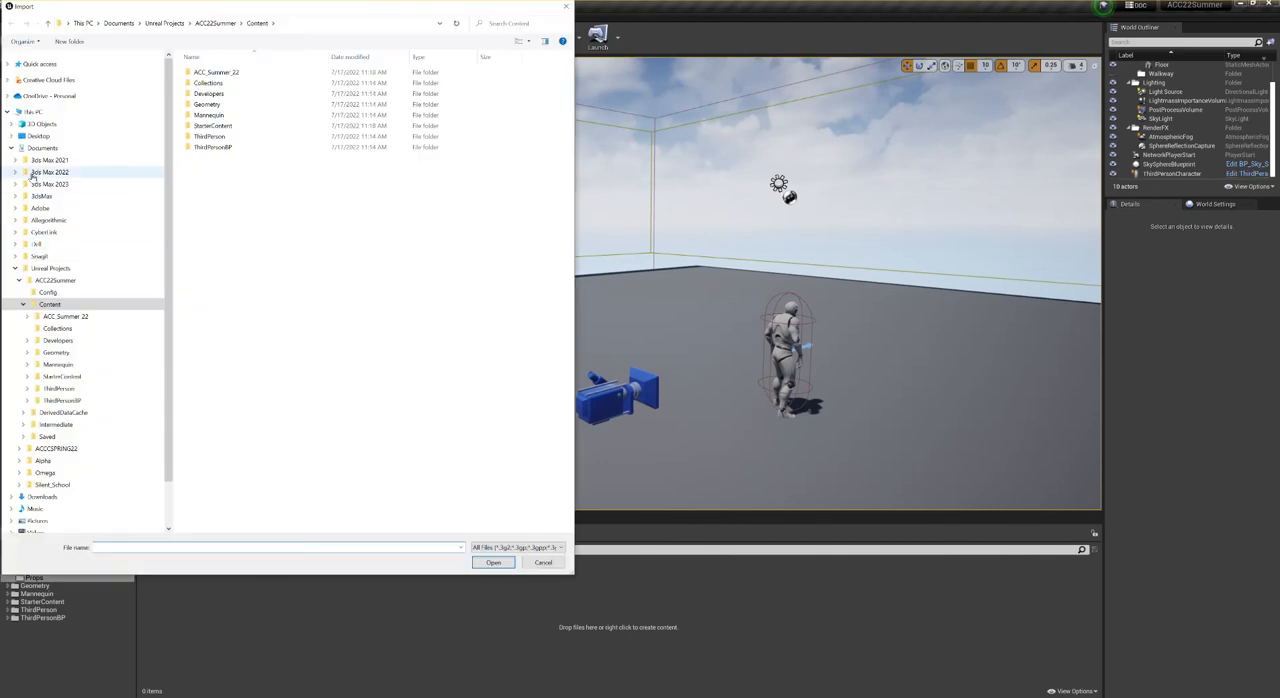
click(40, 184)
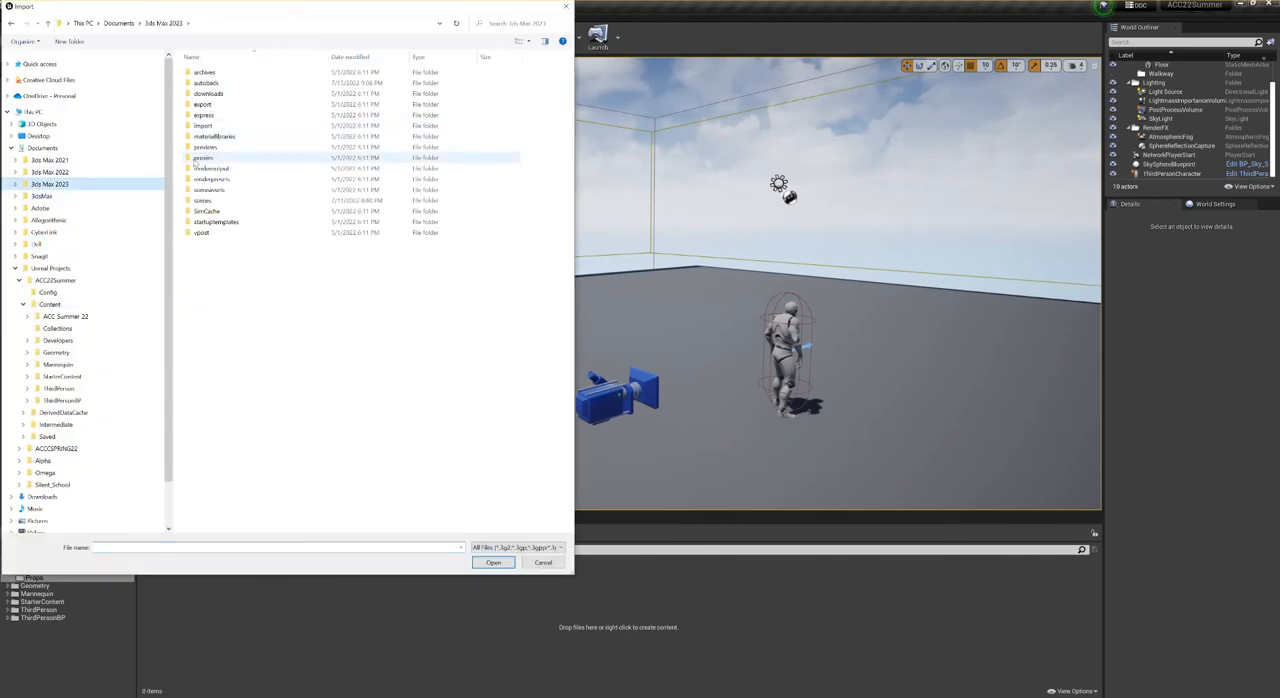
double_click(202, 201)
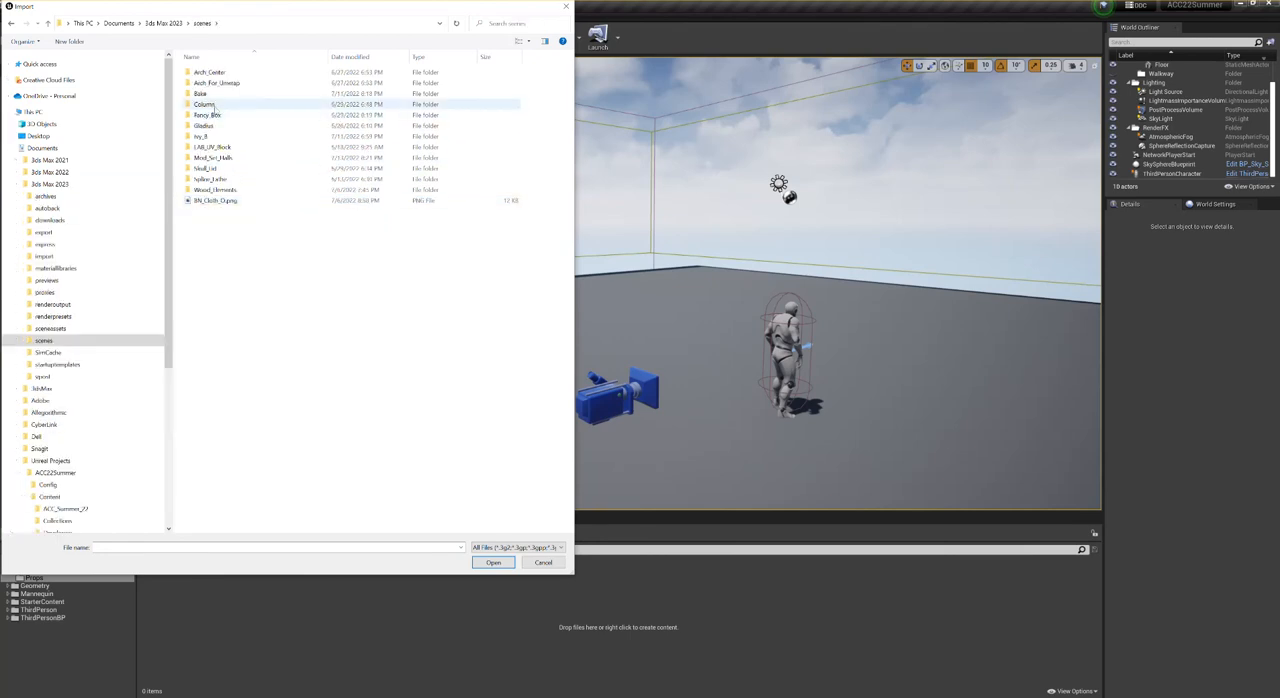
double_click(199, 126)
click(270, 100)
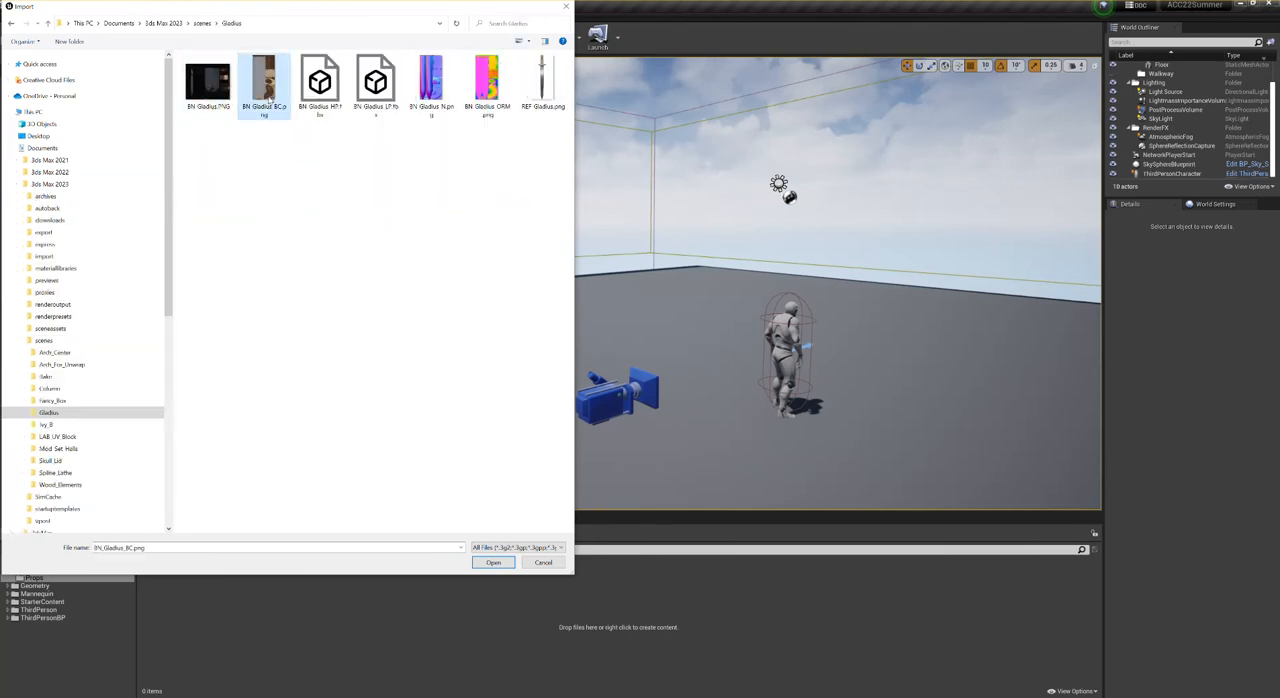
ctrl+click(435, 88)
ctrl+click(497, 92)
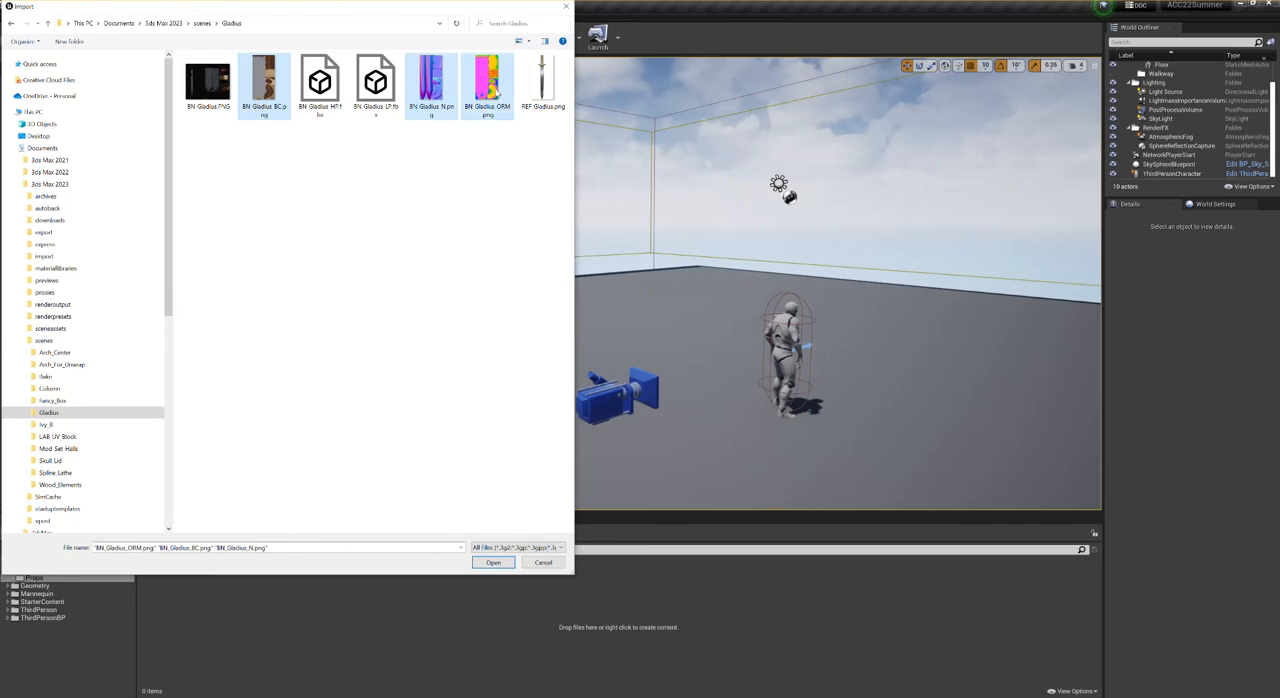
ctrl+click(385, 92)
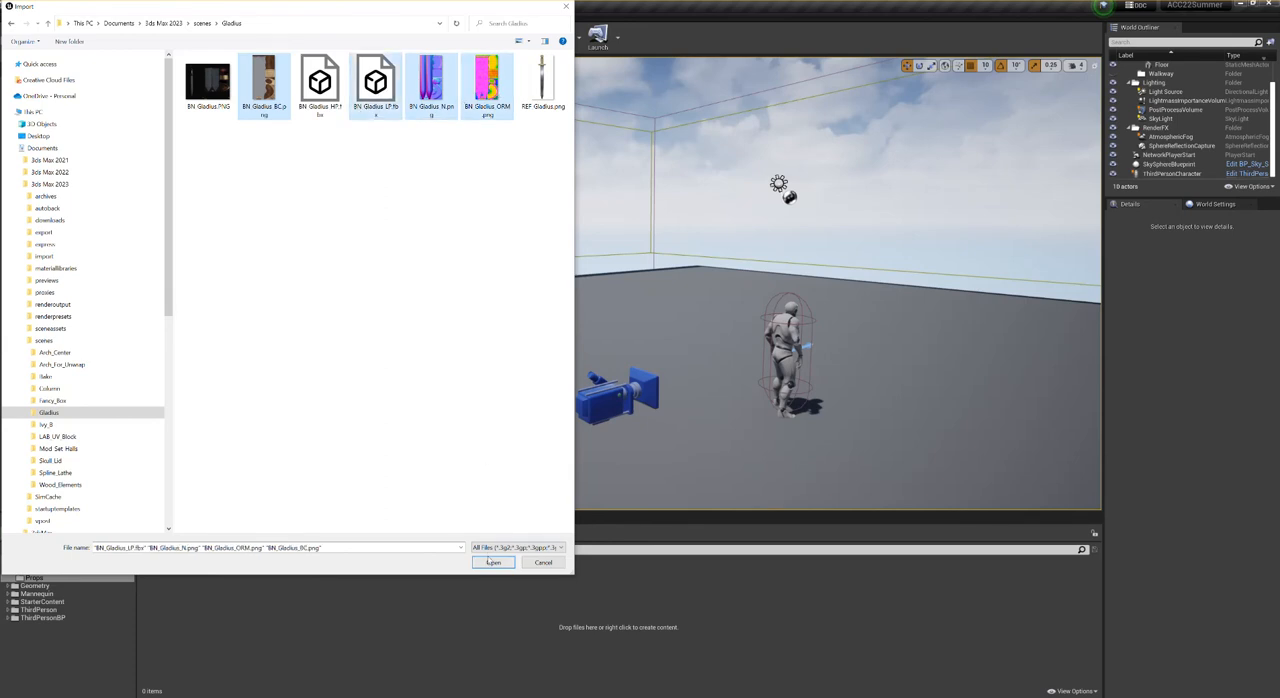
click(493, 563)
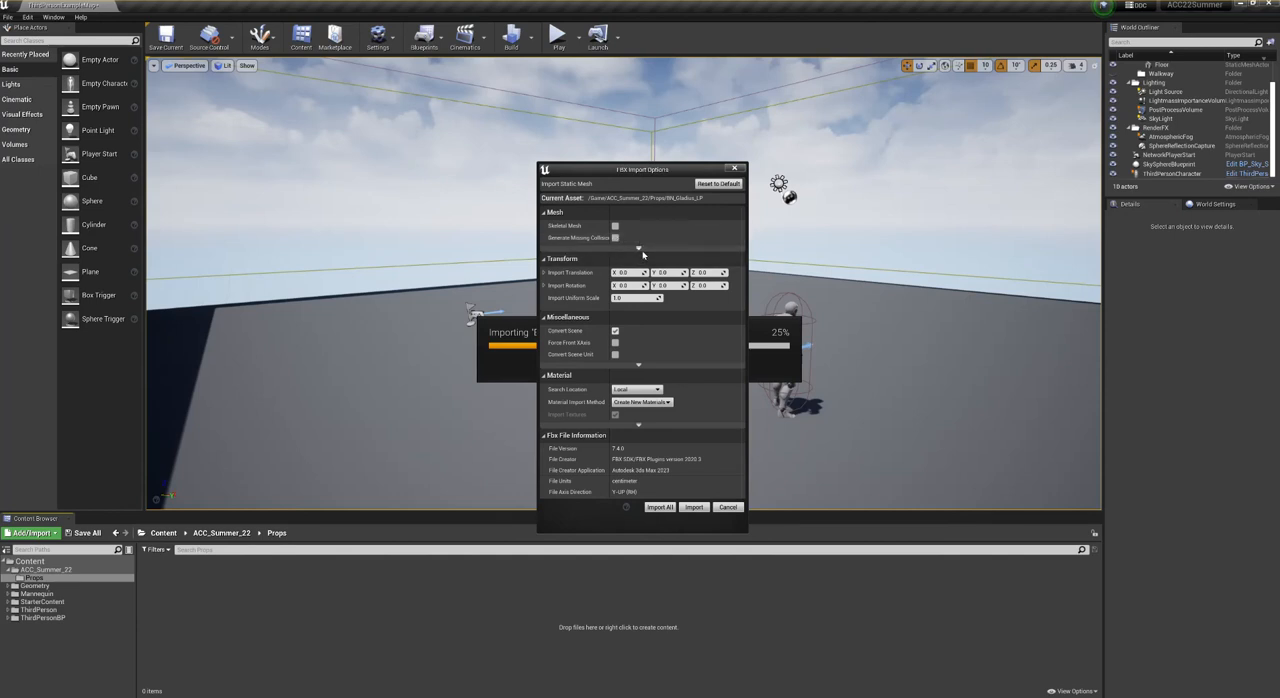
- Set the FBX import to Do Not Create Material with Import Textures off, import all files and accept the normal map notice
click(639, 250)
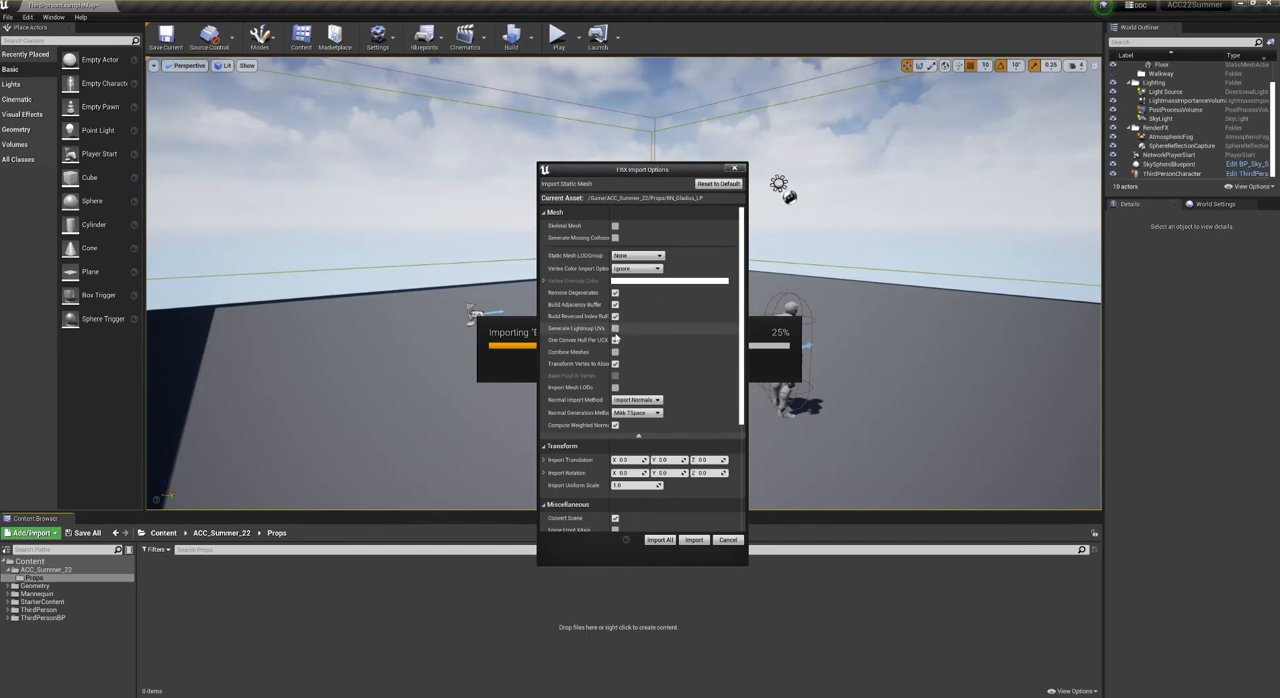
scroll(614, 418, down, 2)
scroll(614, 416, down, 3)
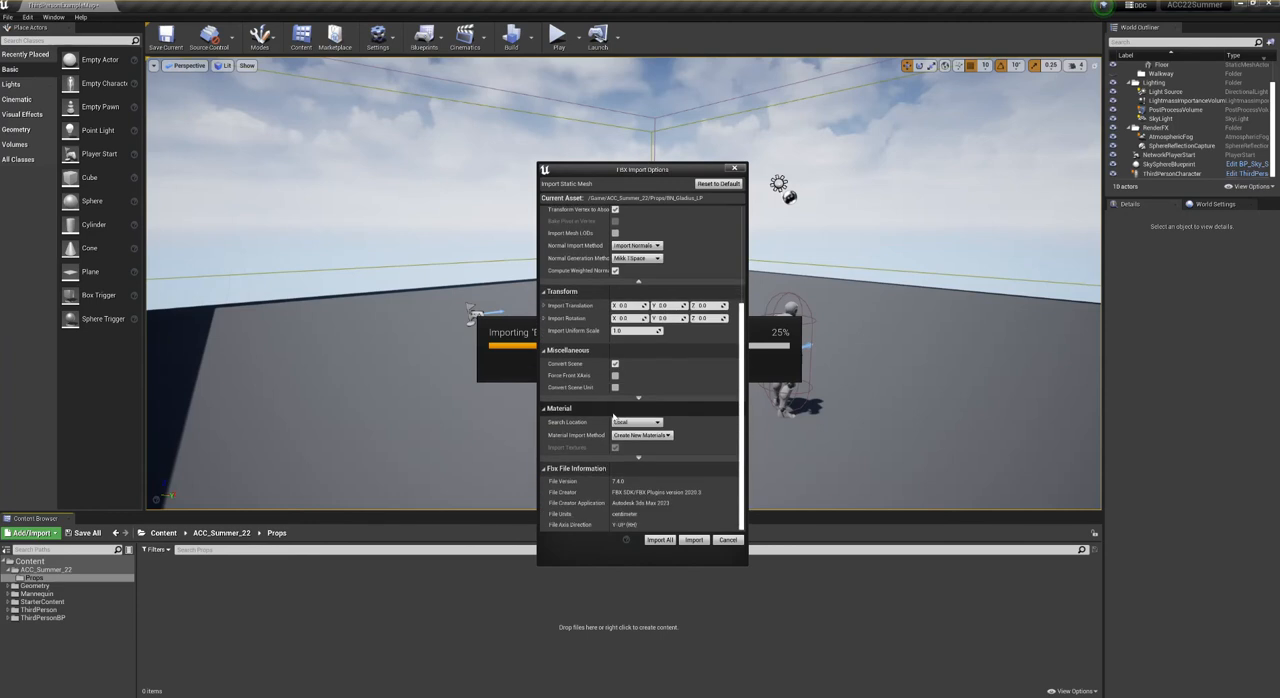
click(632, 435)
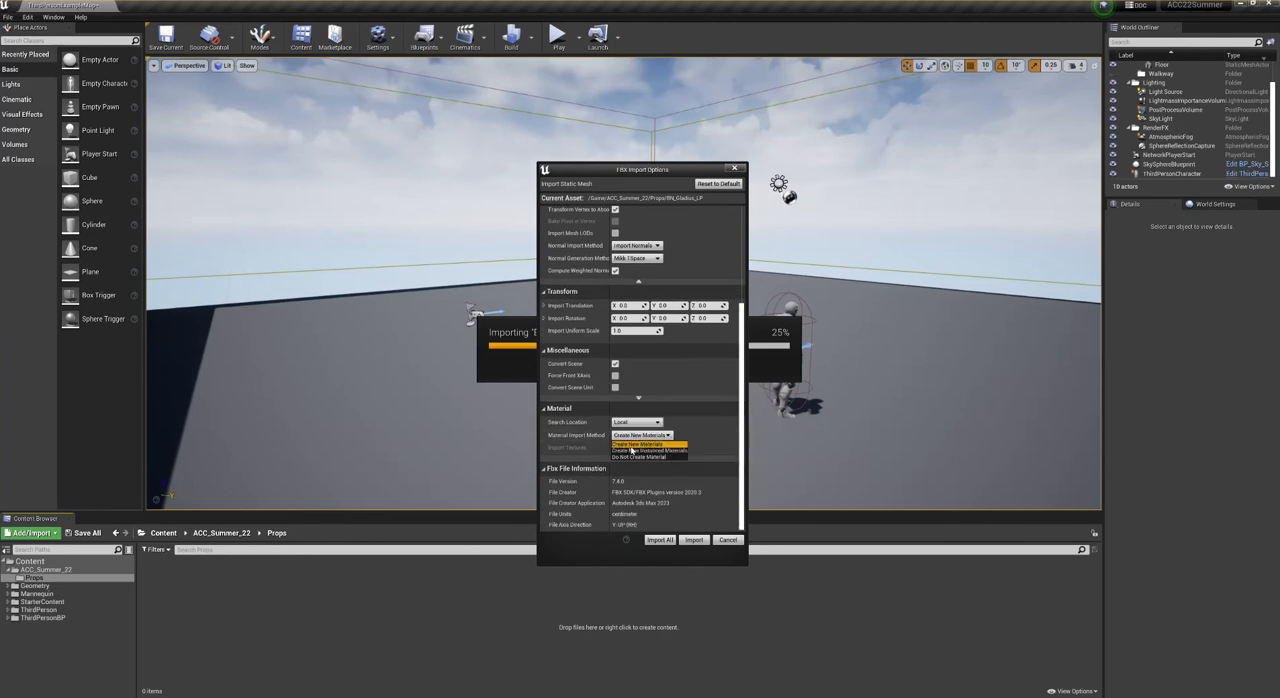
click(630, 457)
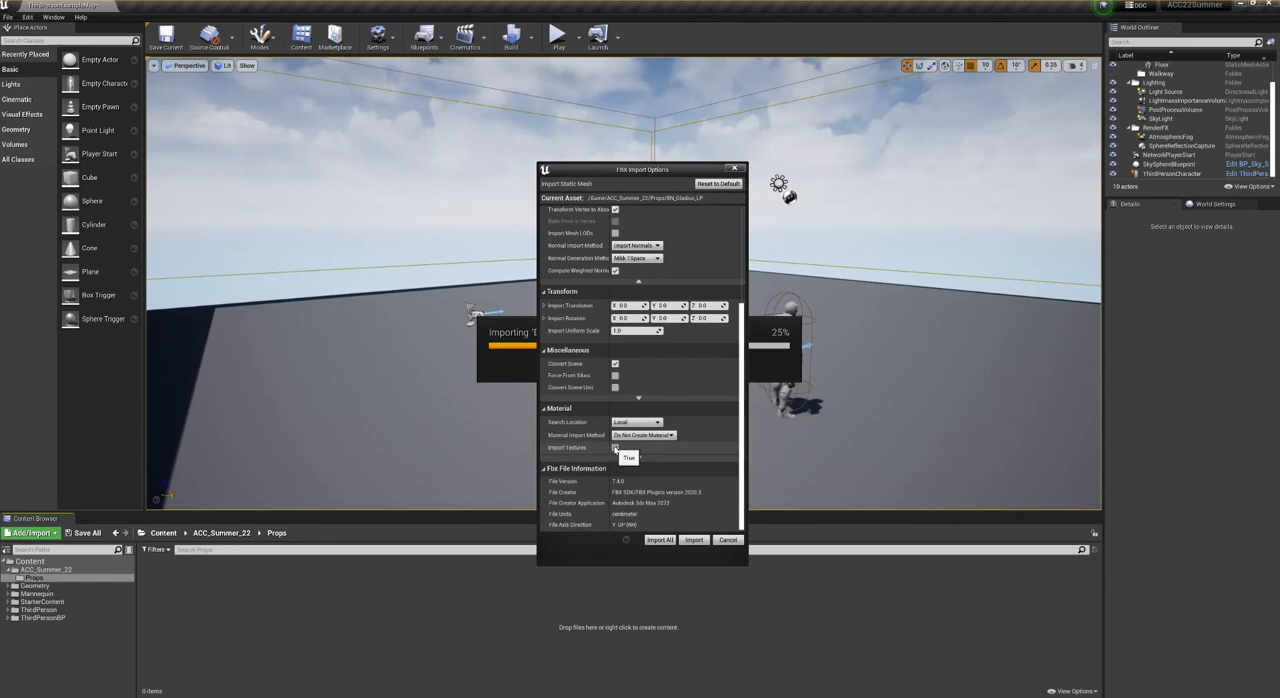
click(615, 448)
scroll(683, 449, up, 5)
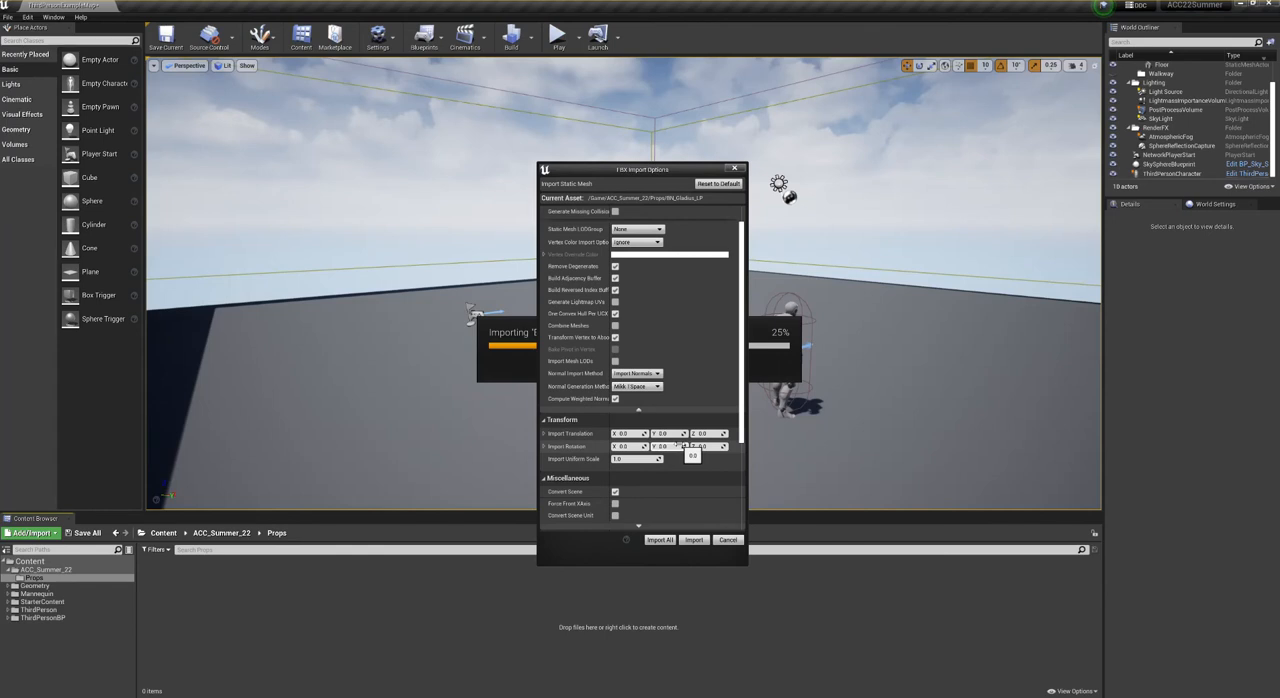
click(659, 539)
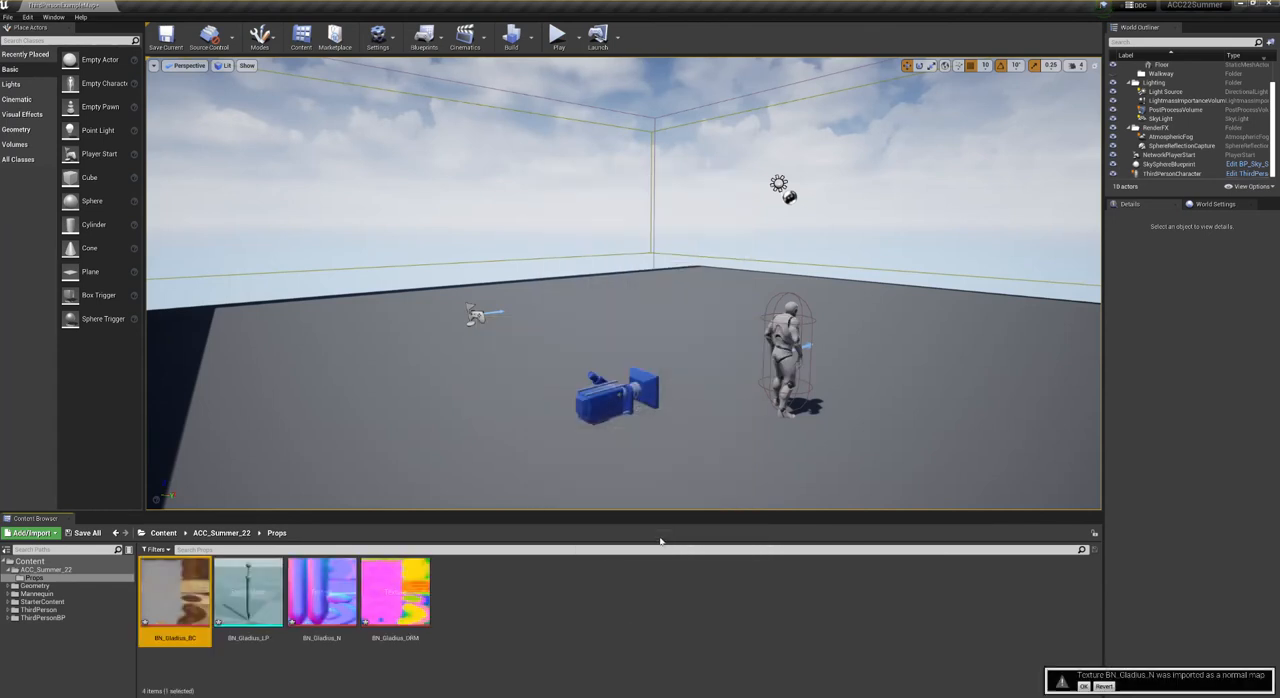
click(1082, 686)
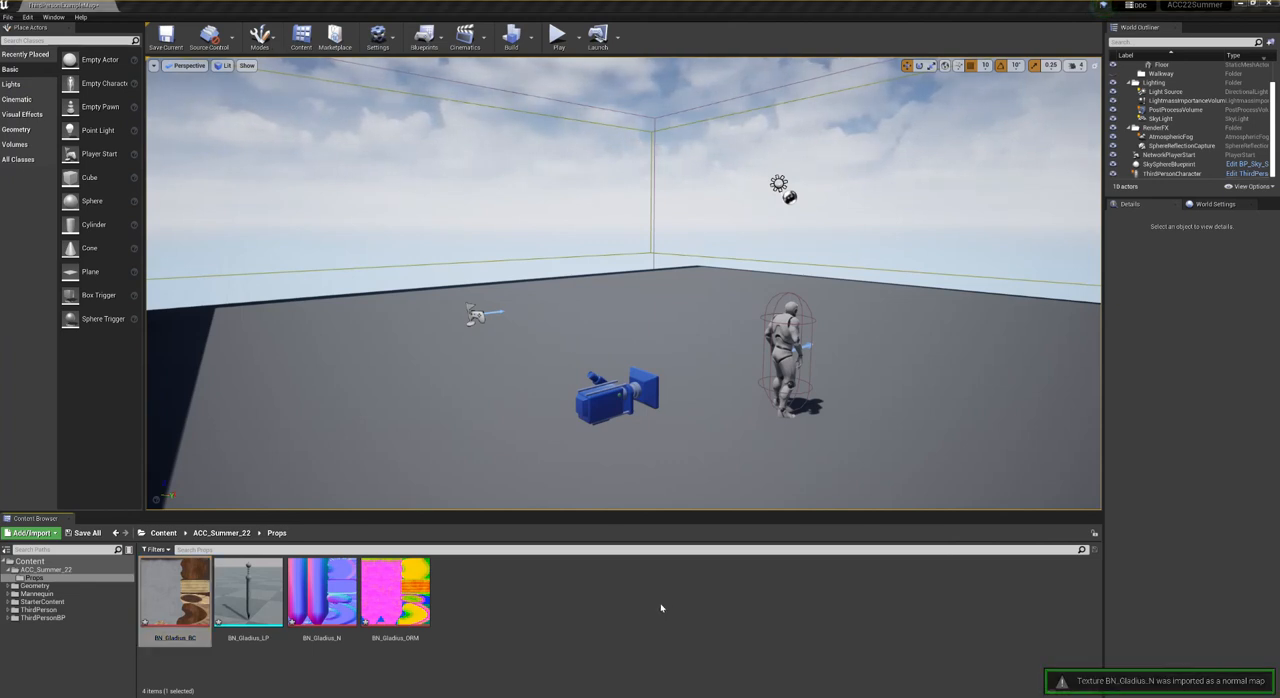
- Review the BN_Gladius_BC and BN_Gladius_N texture settings and turn off sRGB for BN_Gladius_ORM
double_click(182, 580)
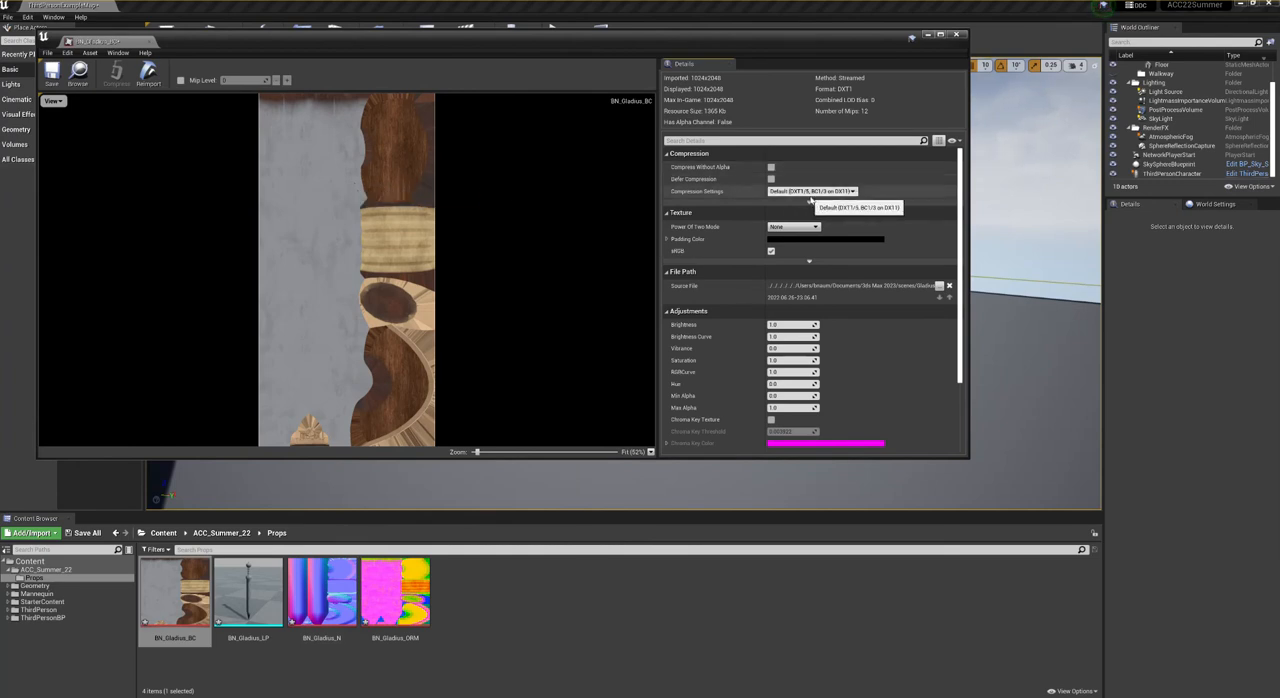
double_click(314, 597)
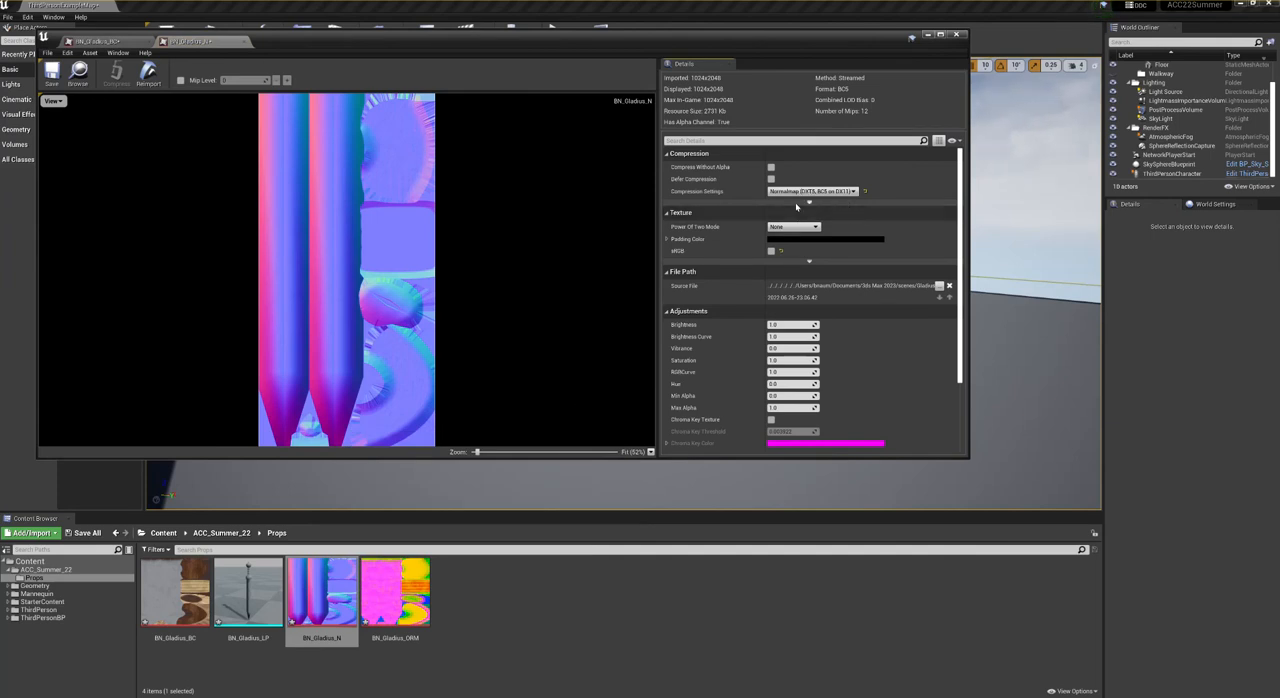
double_click(385, 592)
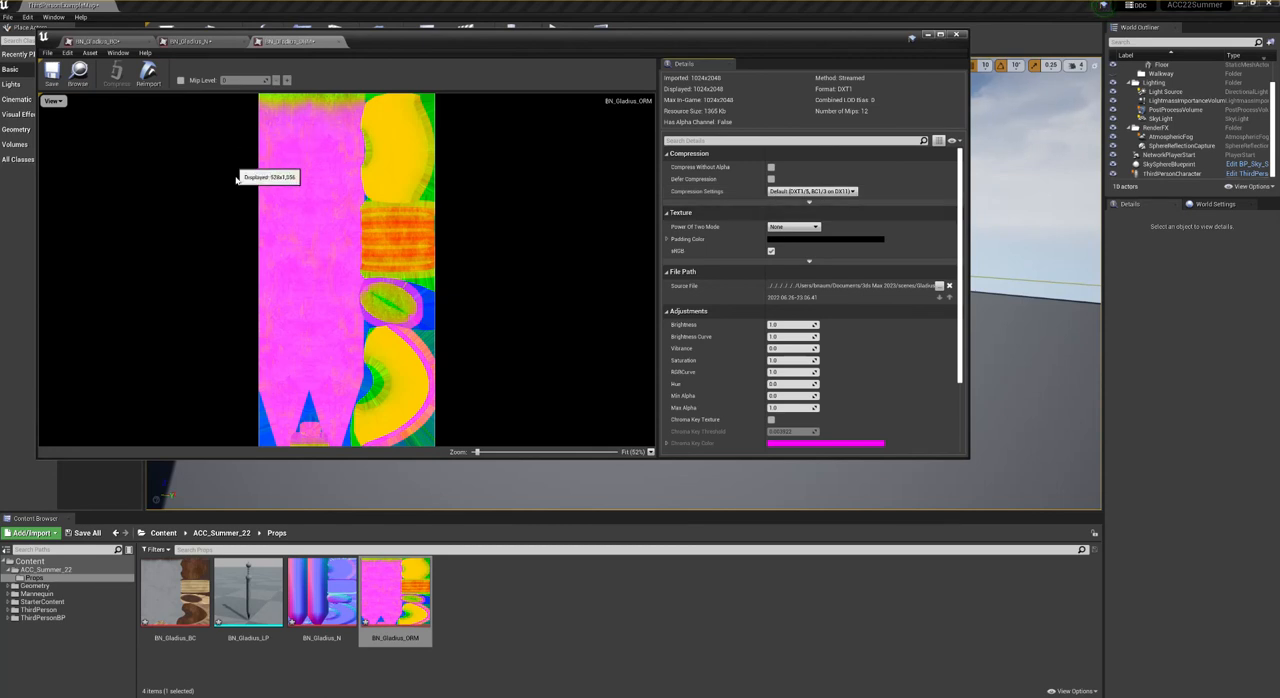
click(770, 251)
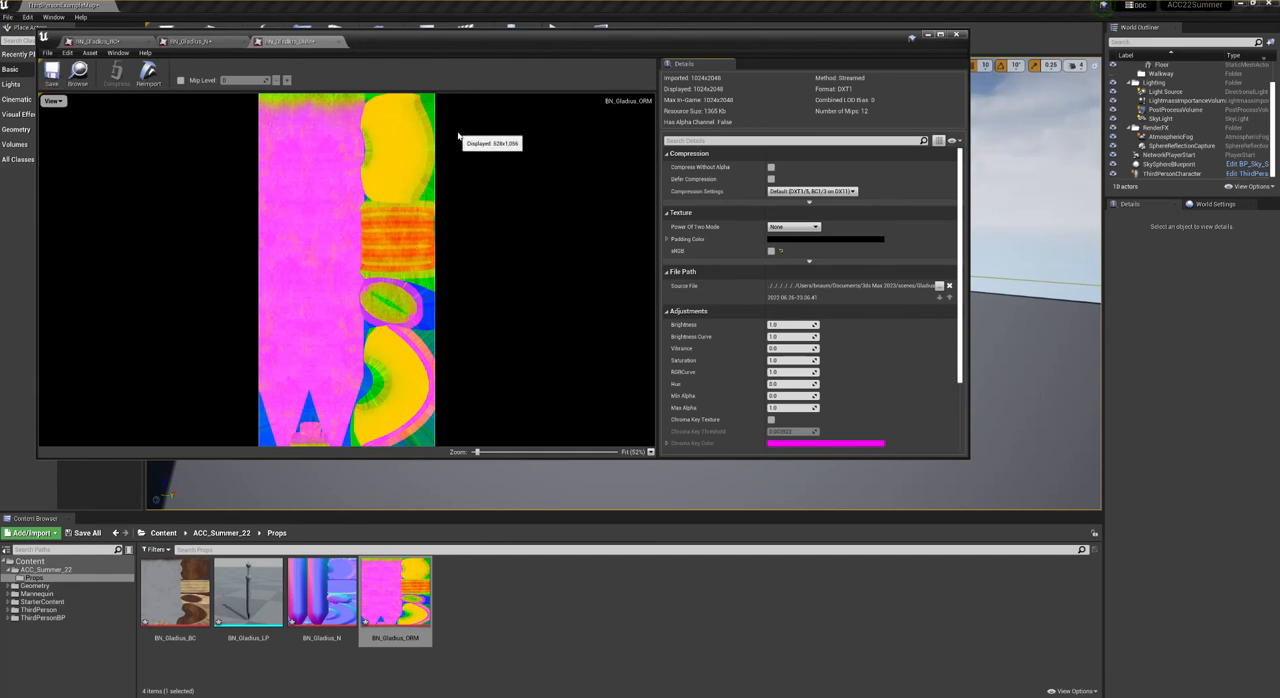
- Examine the red, green and blue channels of the BN_Gladius_ORM texture one at a time
click(51, 102)
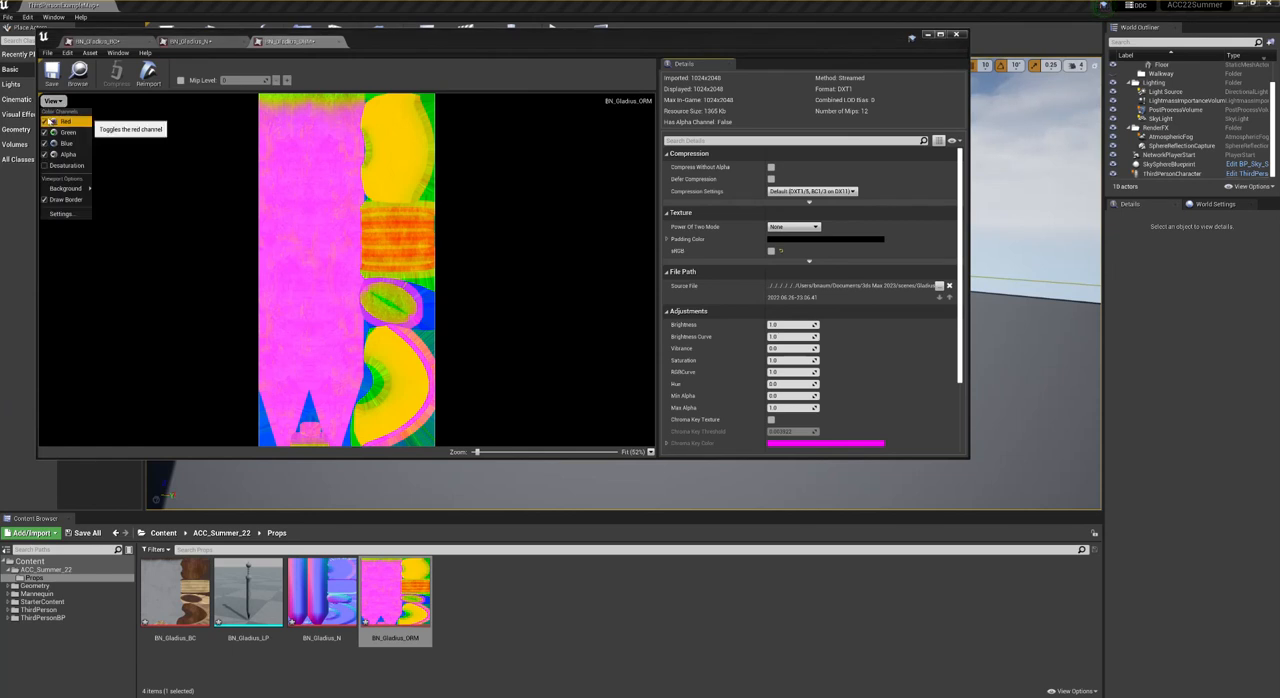
click(47, 132)
click(47, 143)
click(47, 154)
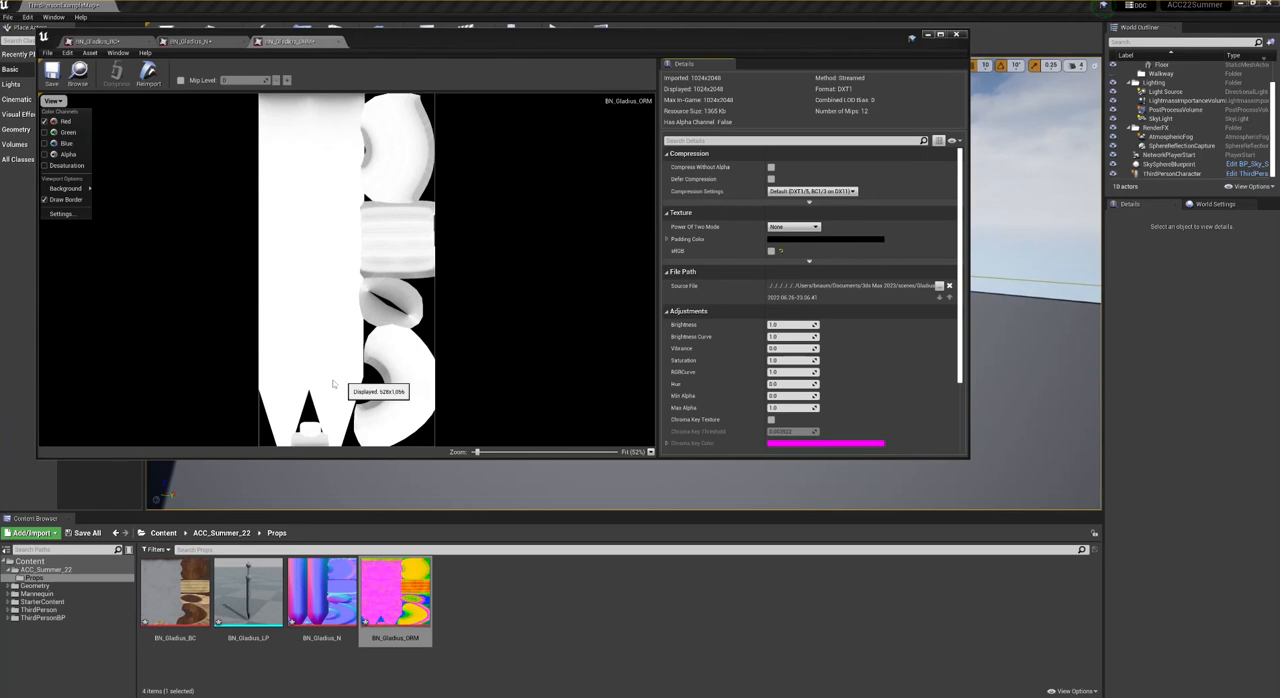
click(47, 121)
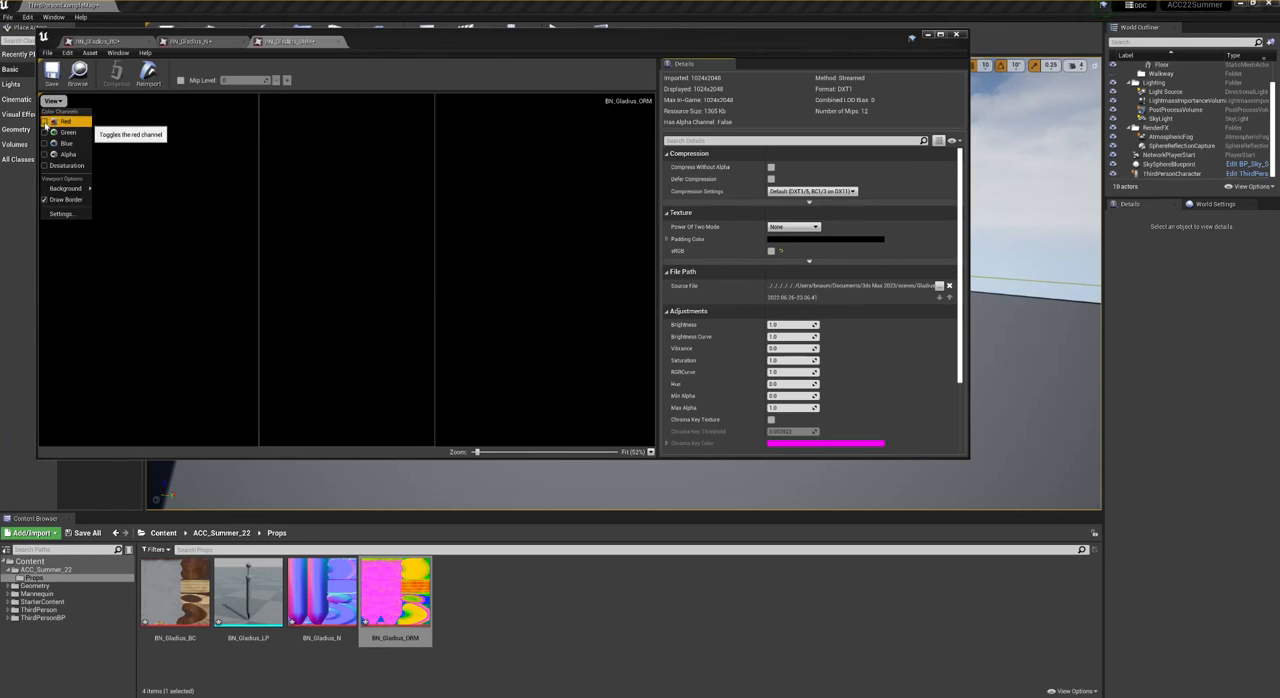
click(46, 132)
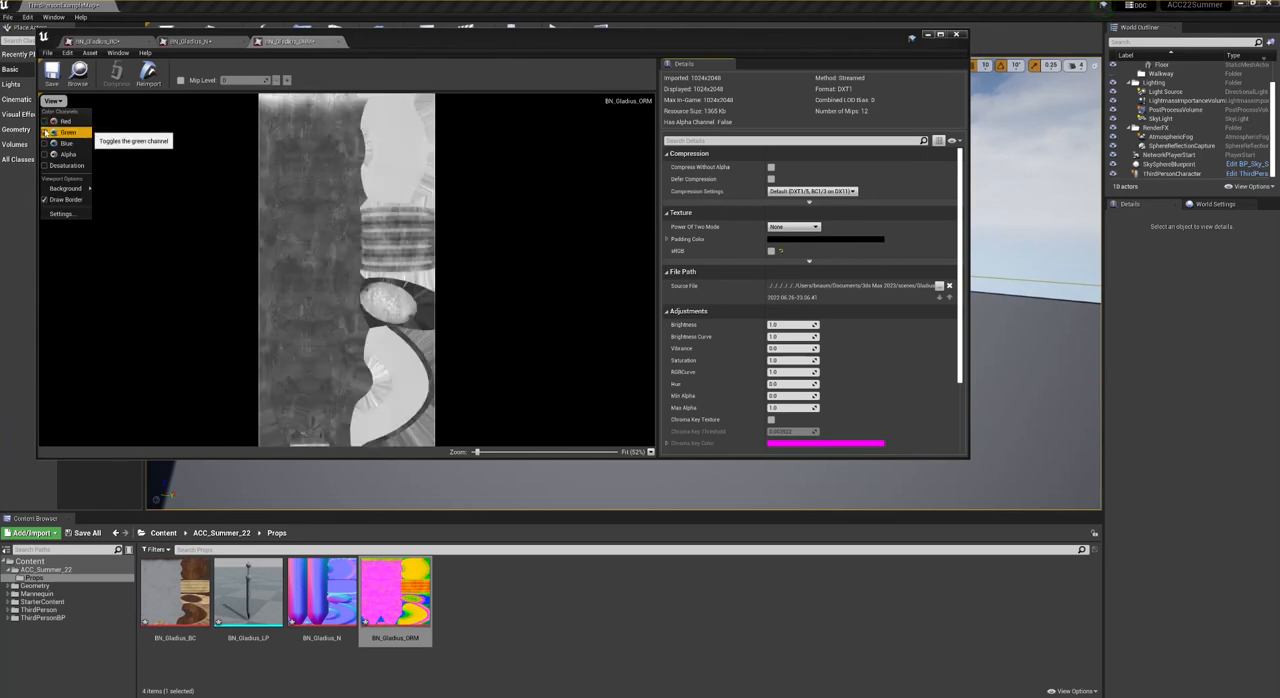
click(46, 132)
click(46, 143)
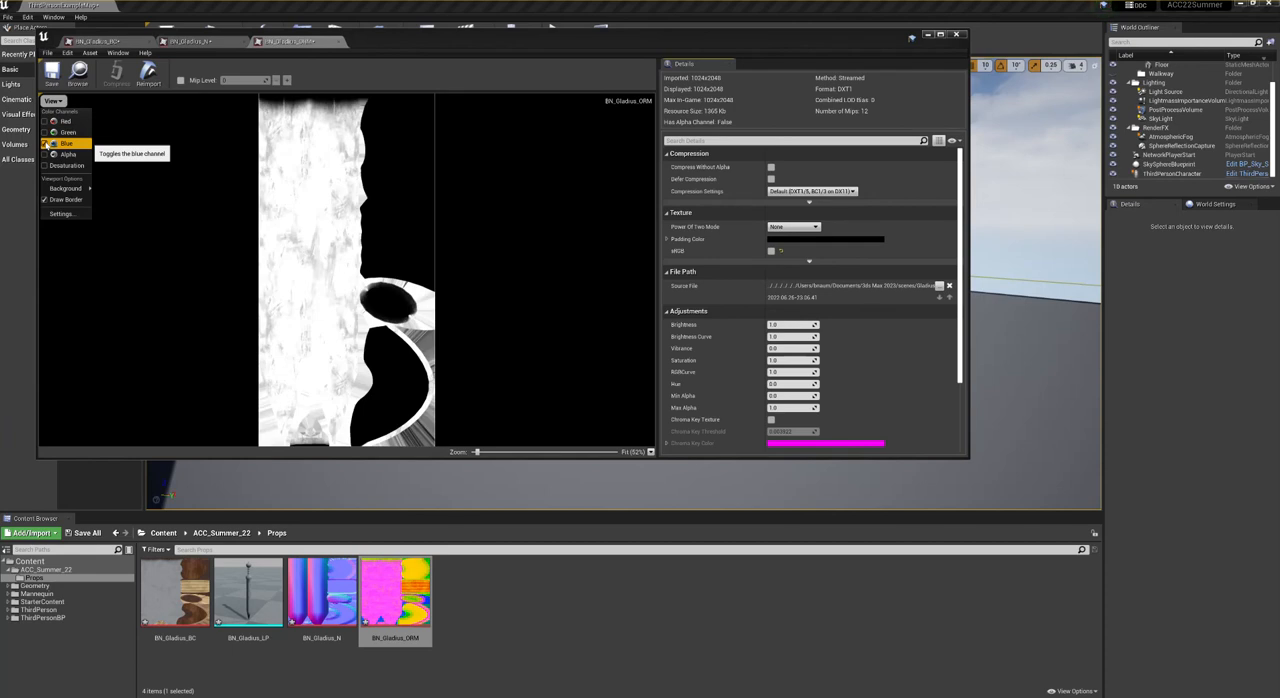
click(46, 143)
click(53, 102)
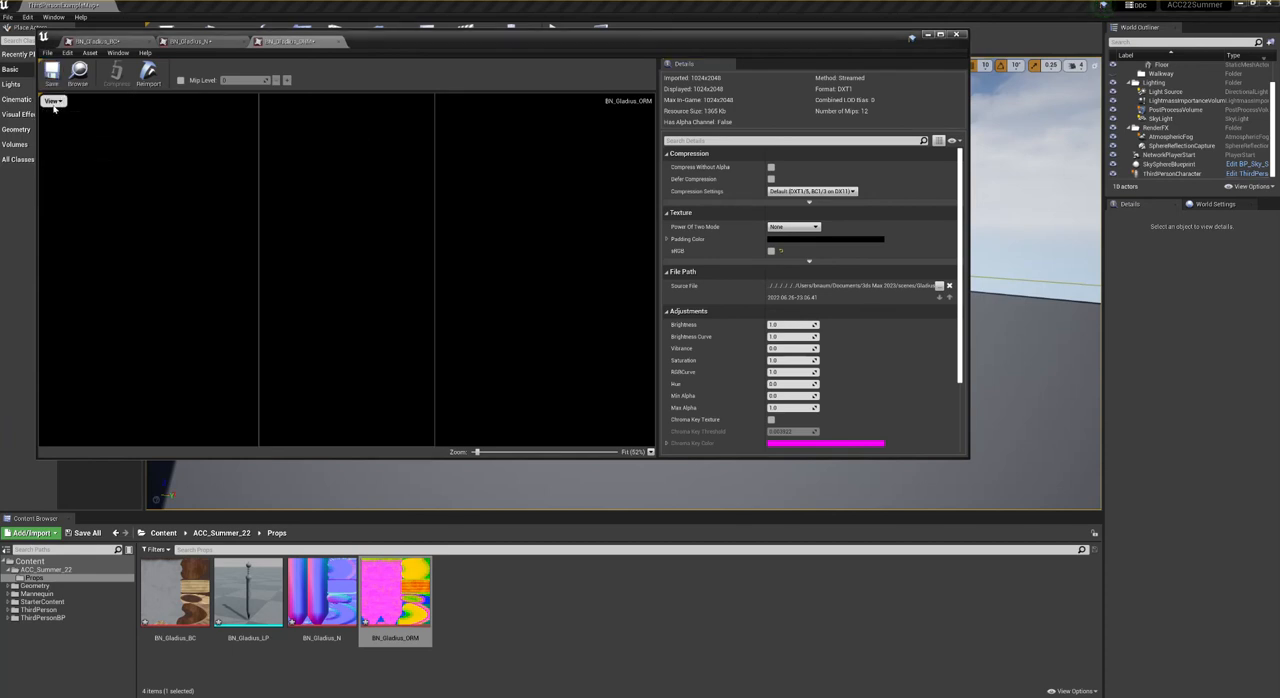
- Close the open editors for the BN_Gladius_ORM, BN_Gladius_N and BN_Gladius_BC textures
click(78, 72)
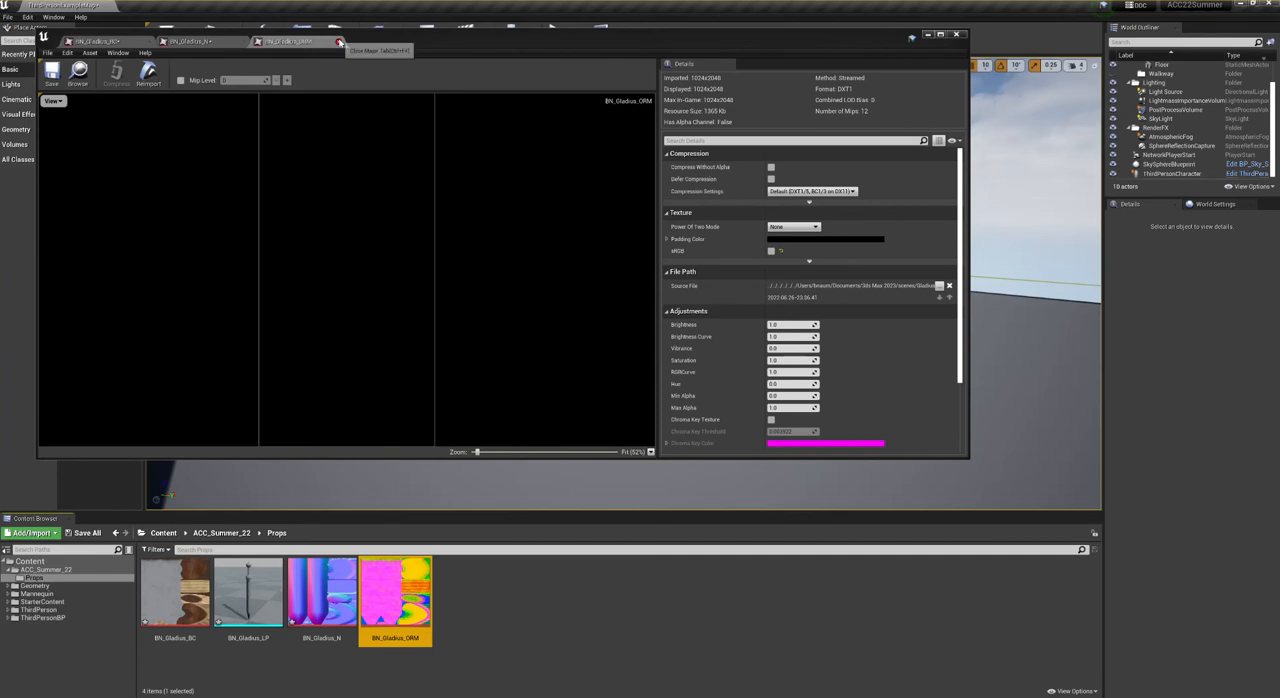
click(339, 42)
click(244, 42)
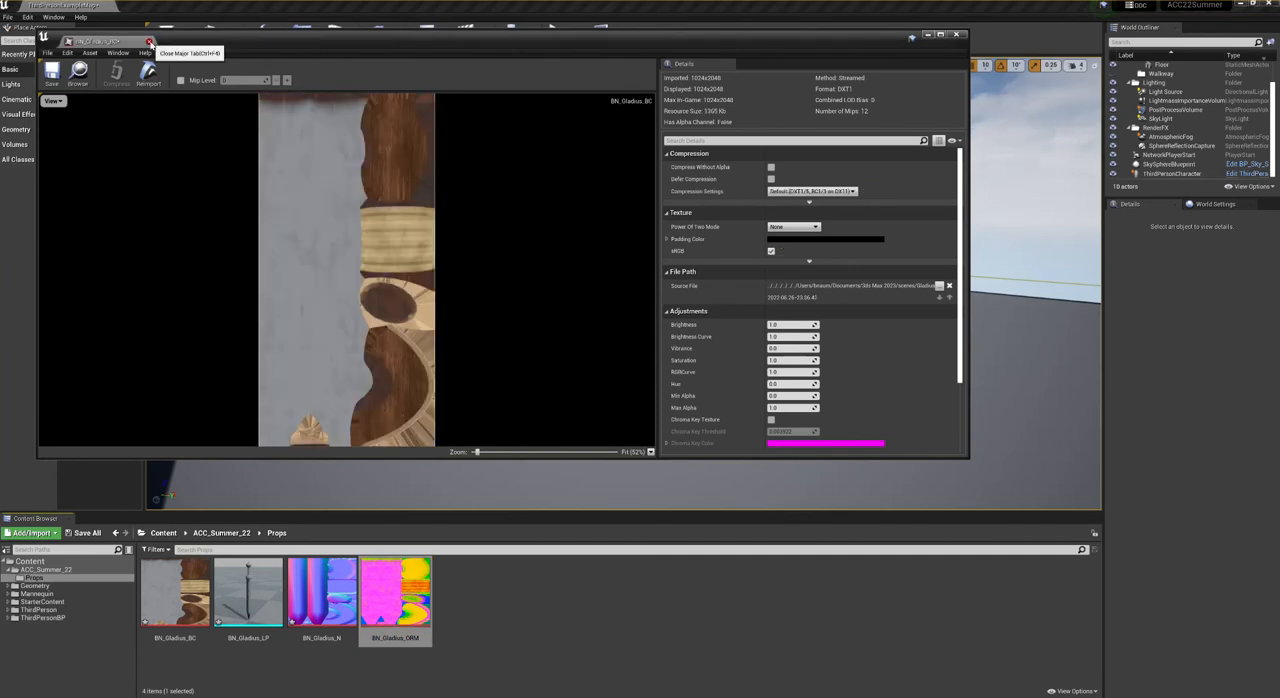
click(146, 42)
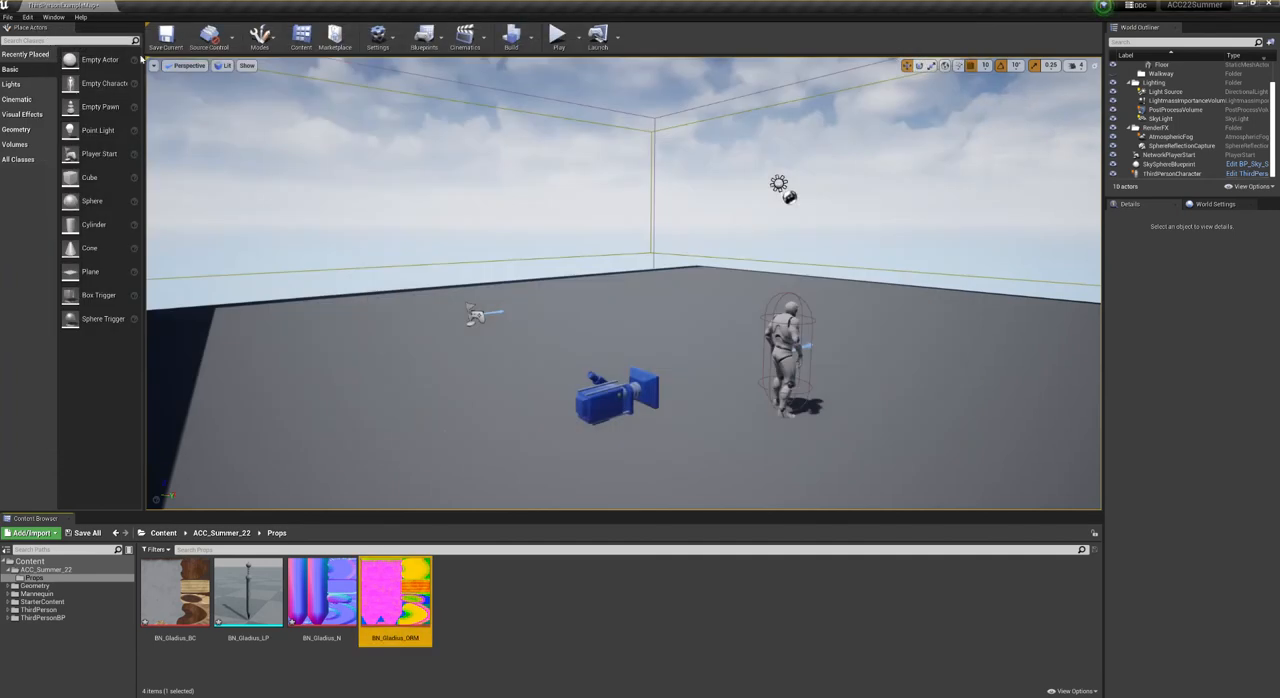
- Open the BN_Gladius_LP static mesh, inspect the sword up close from several angles and widen the mesh editor window
double_click(248, 592)
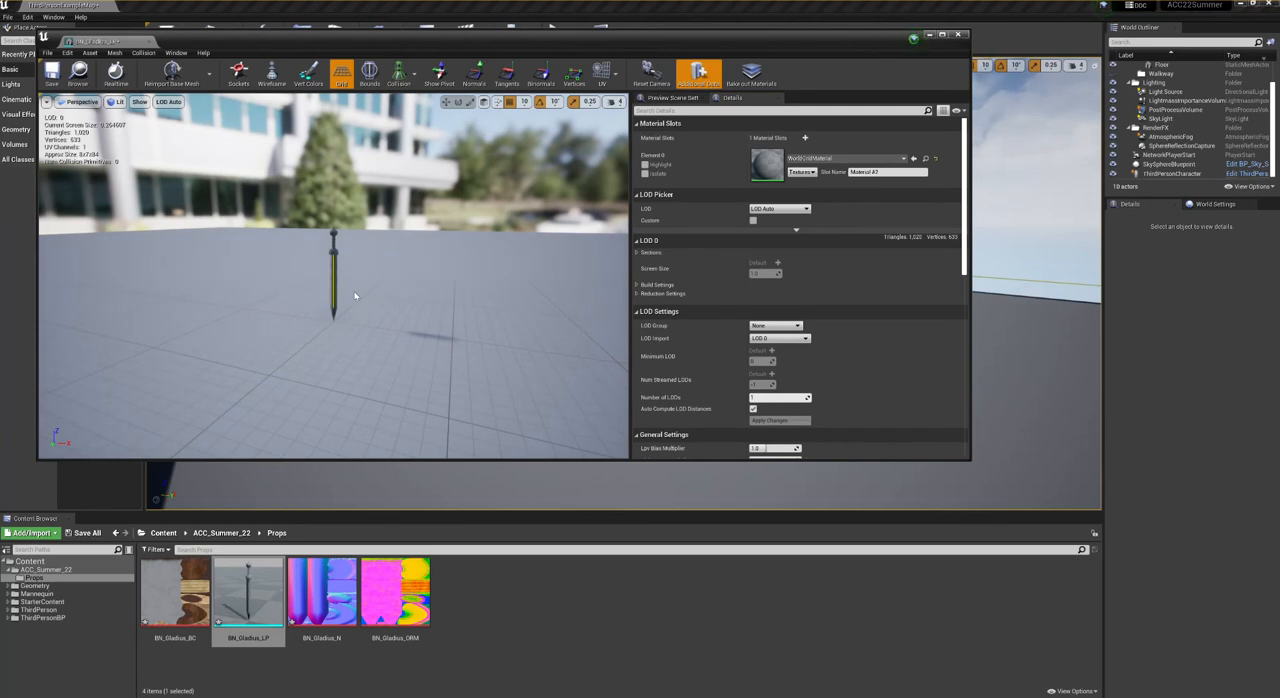
scroll(354, 295, up, 5)
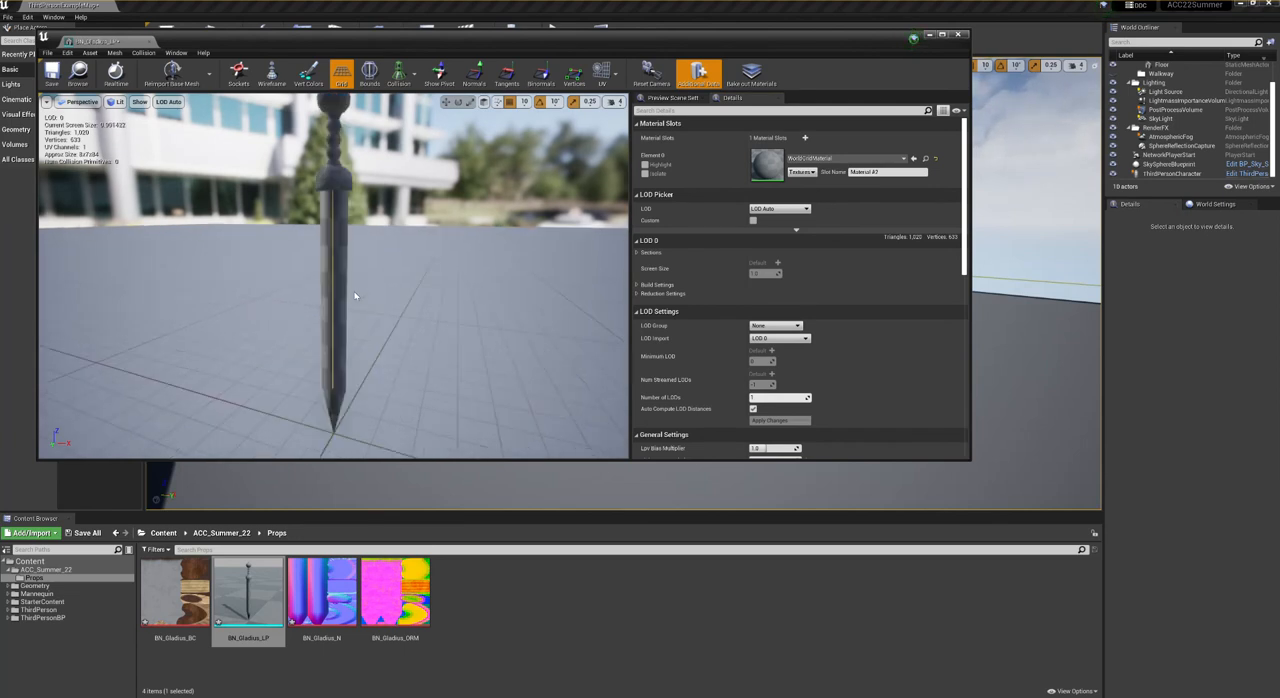
click(392, 248)
drag(393, 262, 418, 291)
middle_drag(418, 291, 392, 280)
mouse_move(392, 280)
right_down()
mouse_move(530, 284)
mouse_move(450, 292)
mouse_move(392, 262)
mouse_move(410, 318)
mouse_move(458, 288)
mouse_move(424, 296)
mouse_move(356, 280)
mouse_move(326, 312)
mouse_move(456, 288)
mouse_move(400, 296)
mouse_move(410, 285)
right_up()
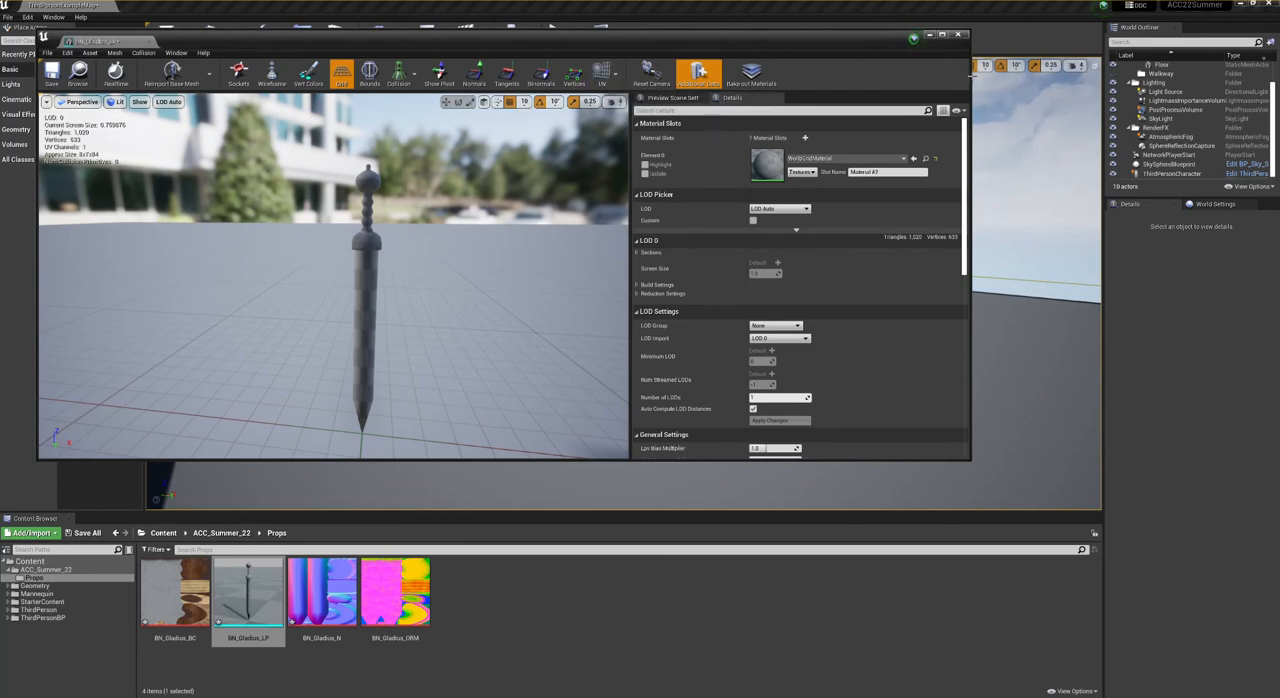
drag(970, 76, 1122, 92)
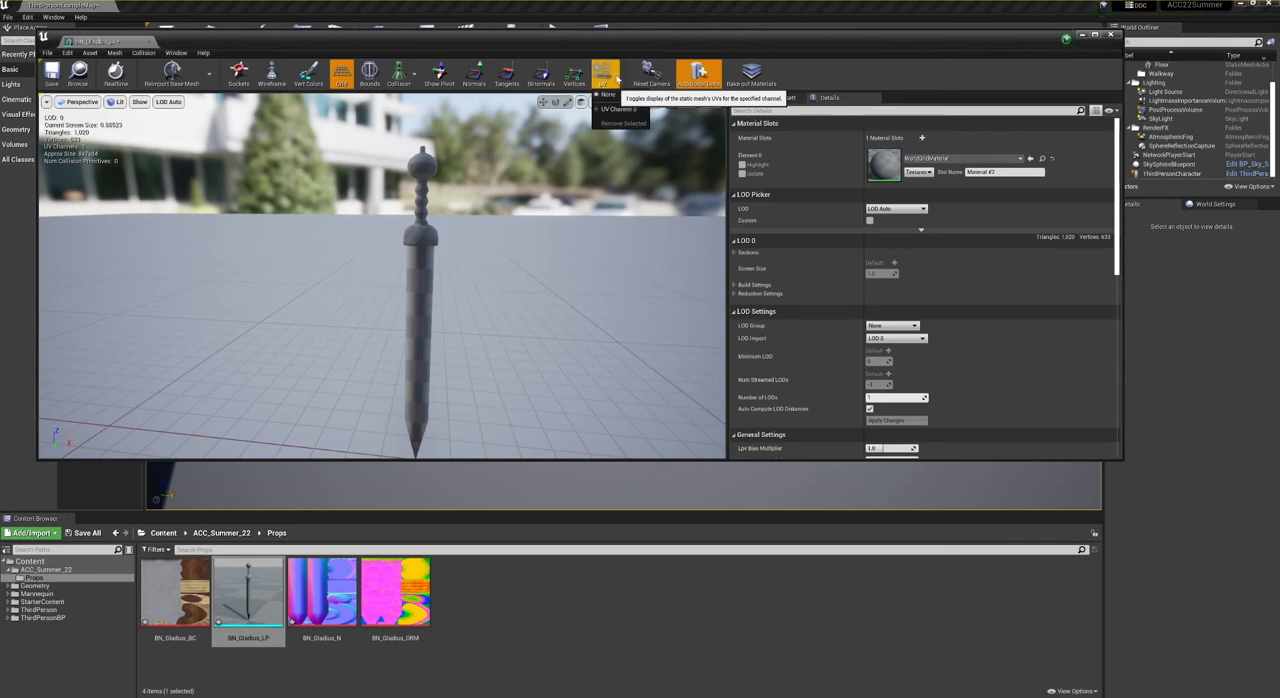
- Overlay UV Channel 0 on the sword mesh preview to check its UV layout, and set the UV display back to None
click(616, 78)
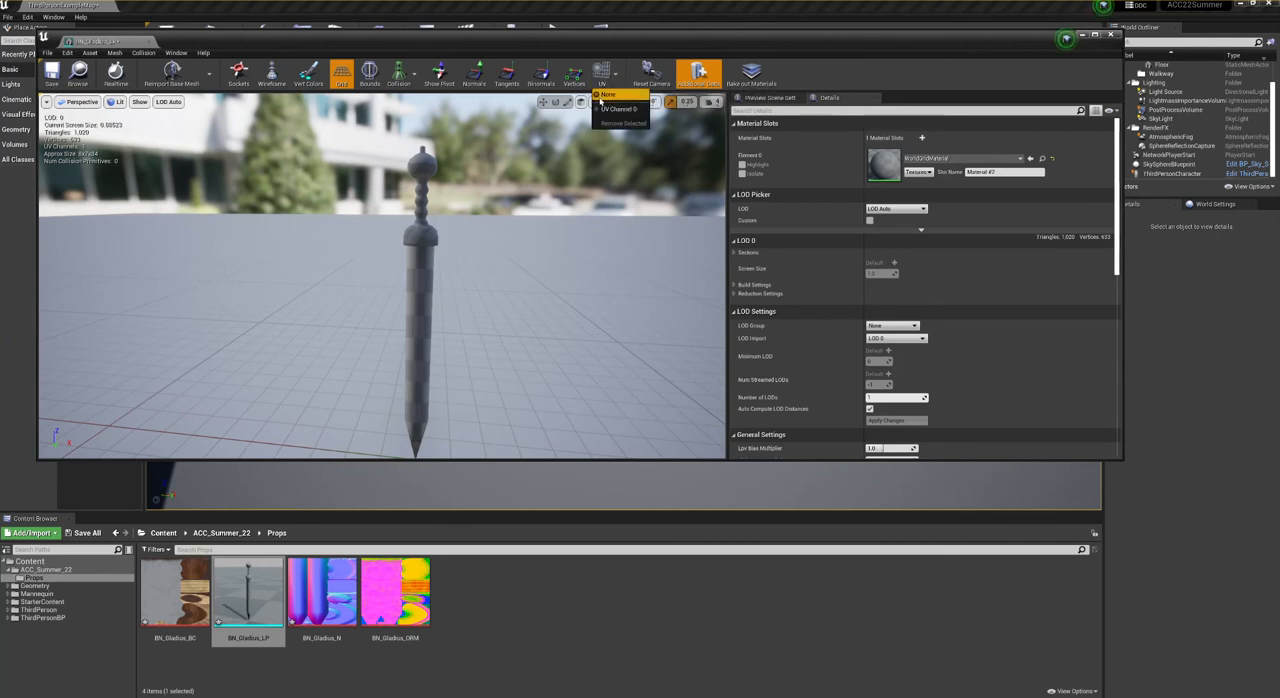
click(597, 111)
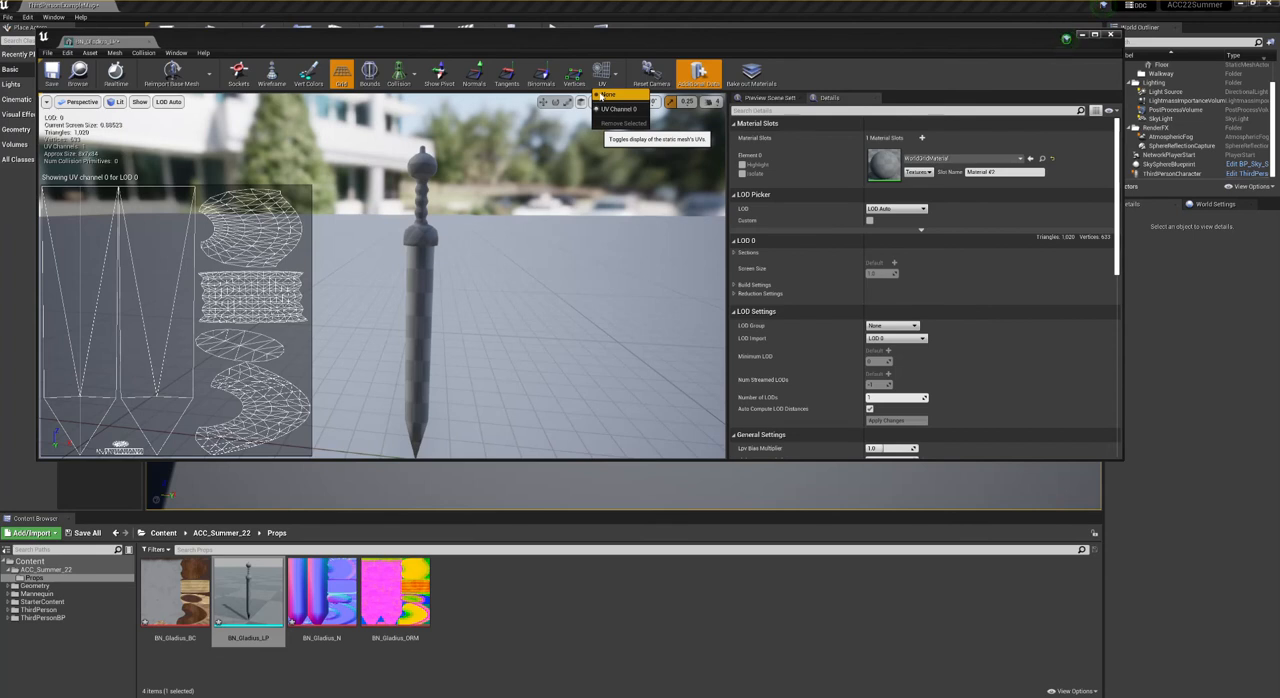
click(607, 95)
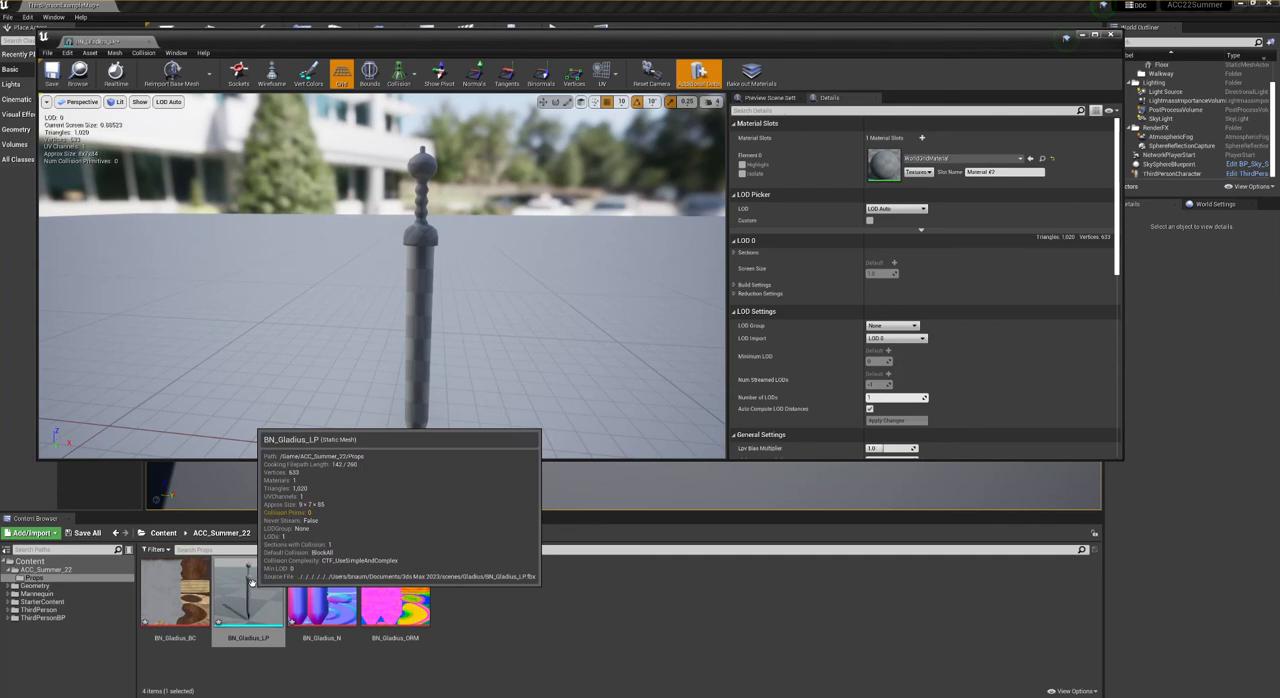
- Create a new material named M_Gladius in the Props folder
click(172, 600)
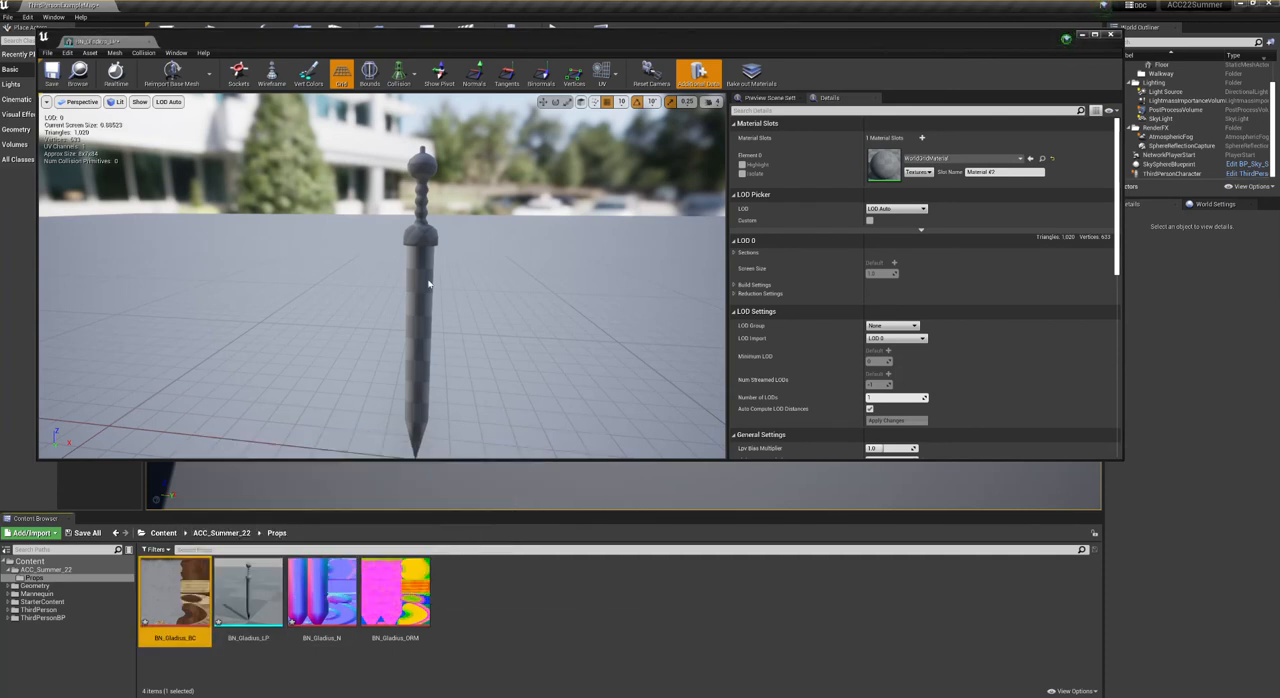
right_click(469, 598)
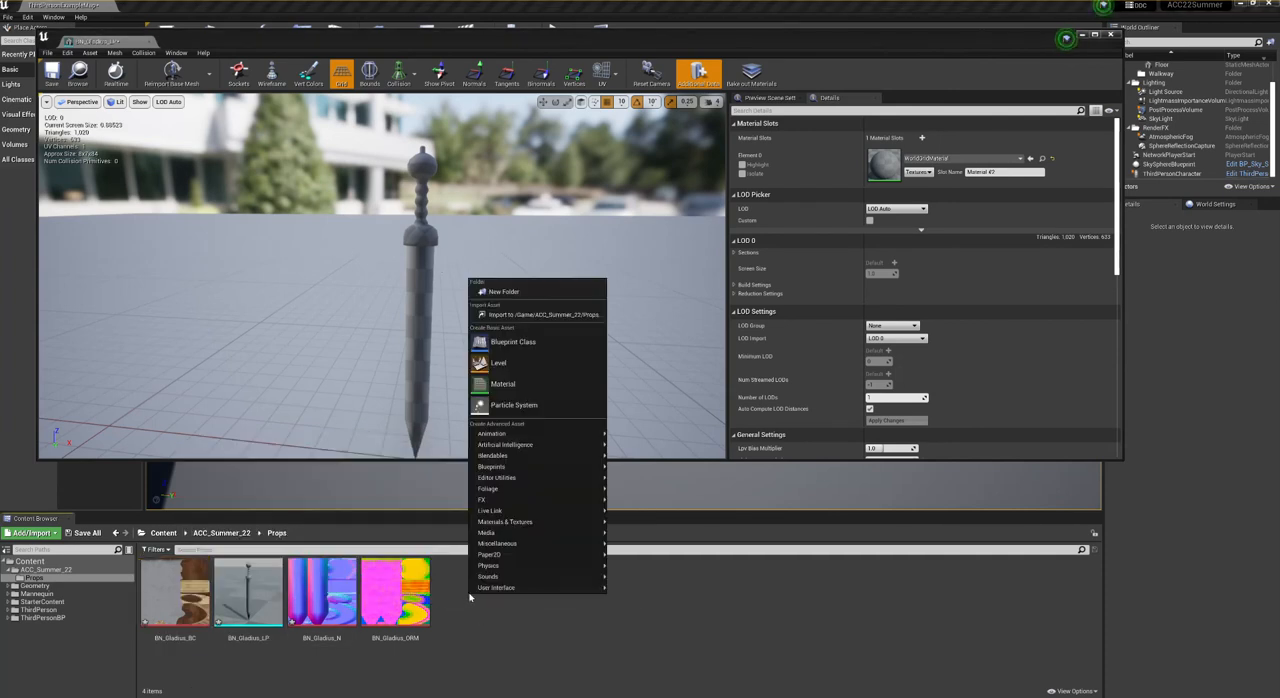
click(505, 384)
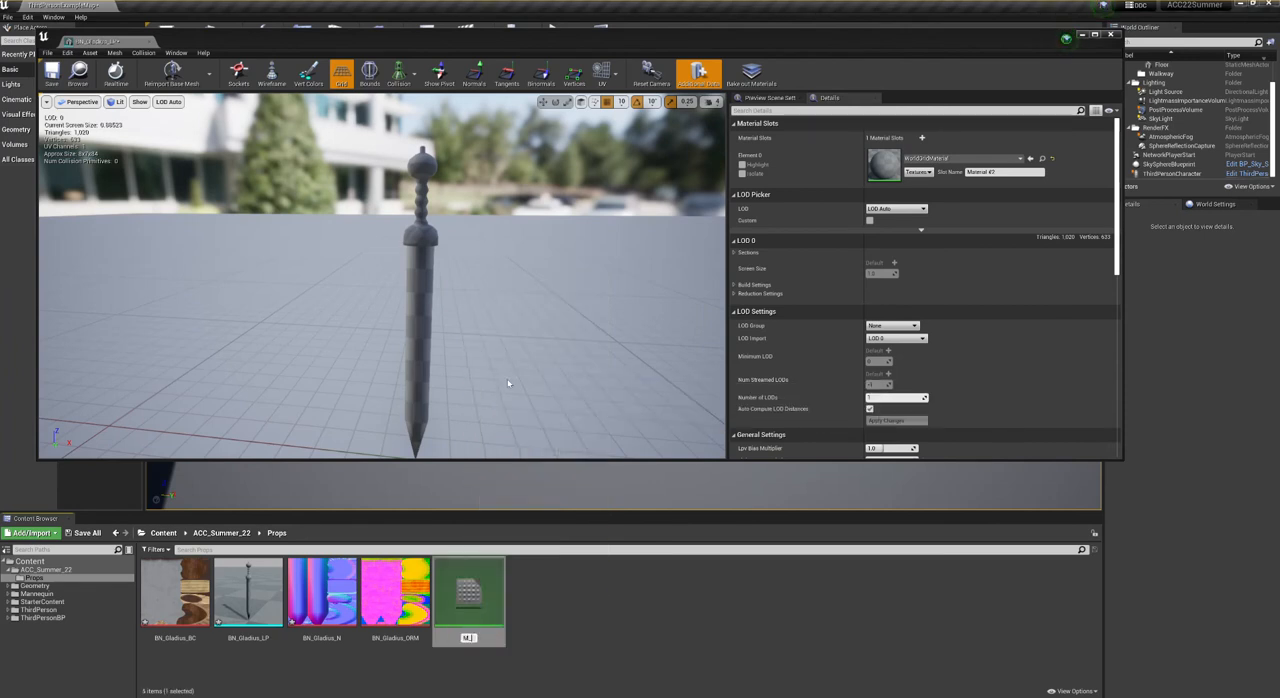
text(M_Gladius)
key(Return)
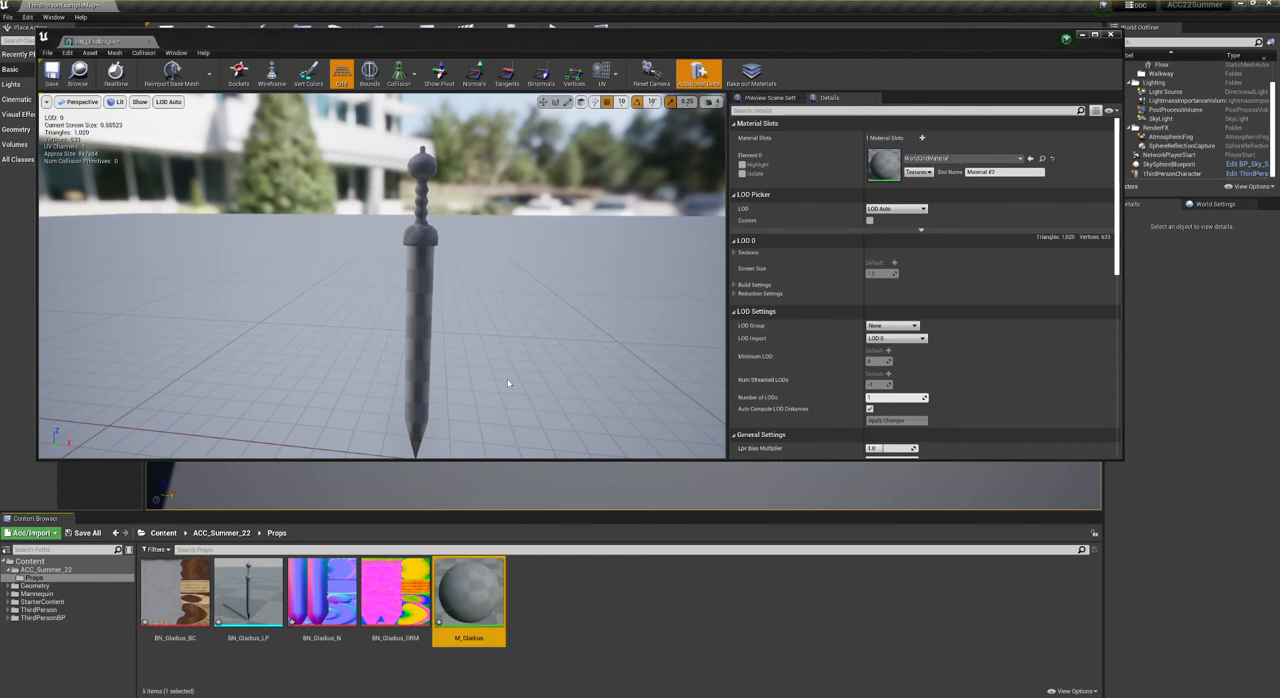
- Open M_Gladius in an enlarged editor and add BN_Gladius_BC, BN_Gladius_N and BN_Gladius_ORM to its graph as texture samples
double_click(495, 594)
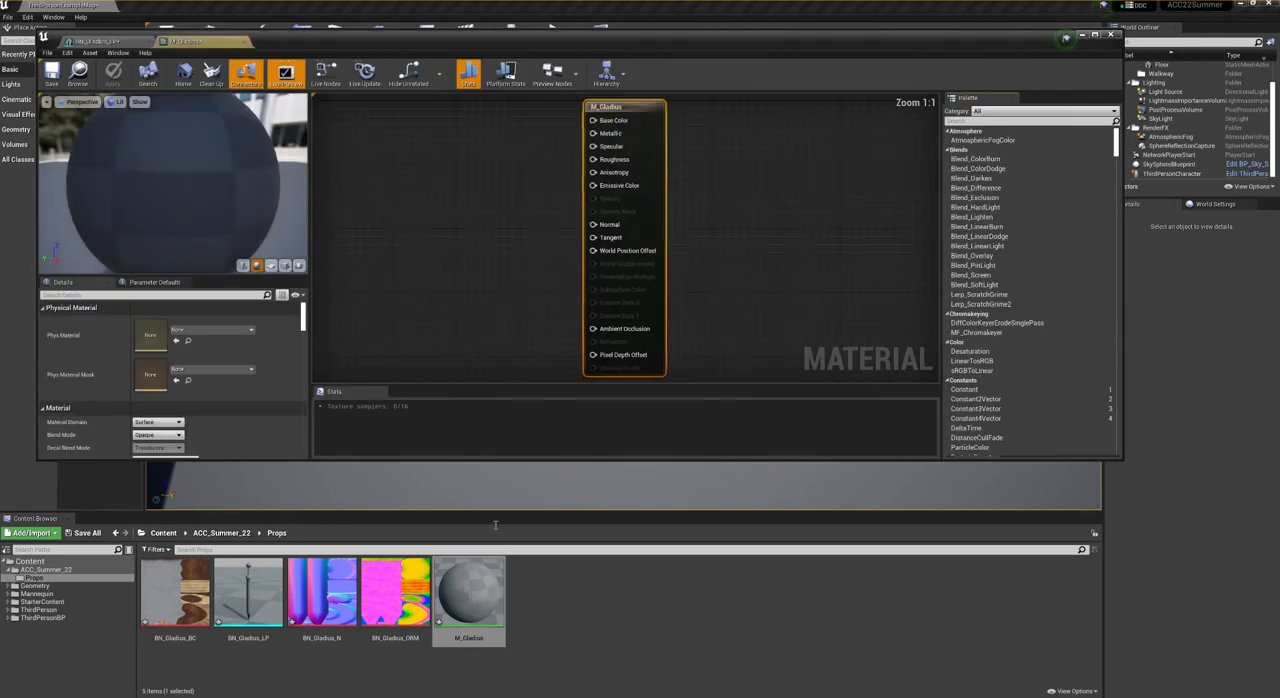
right_drag(557, 229, 740, 226)
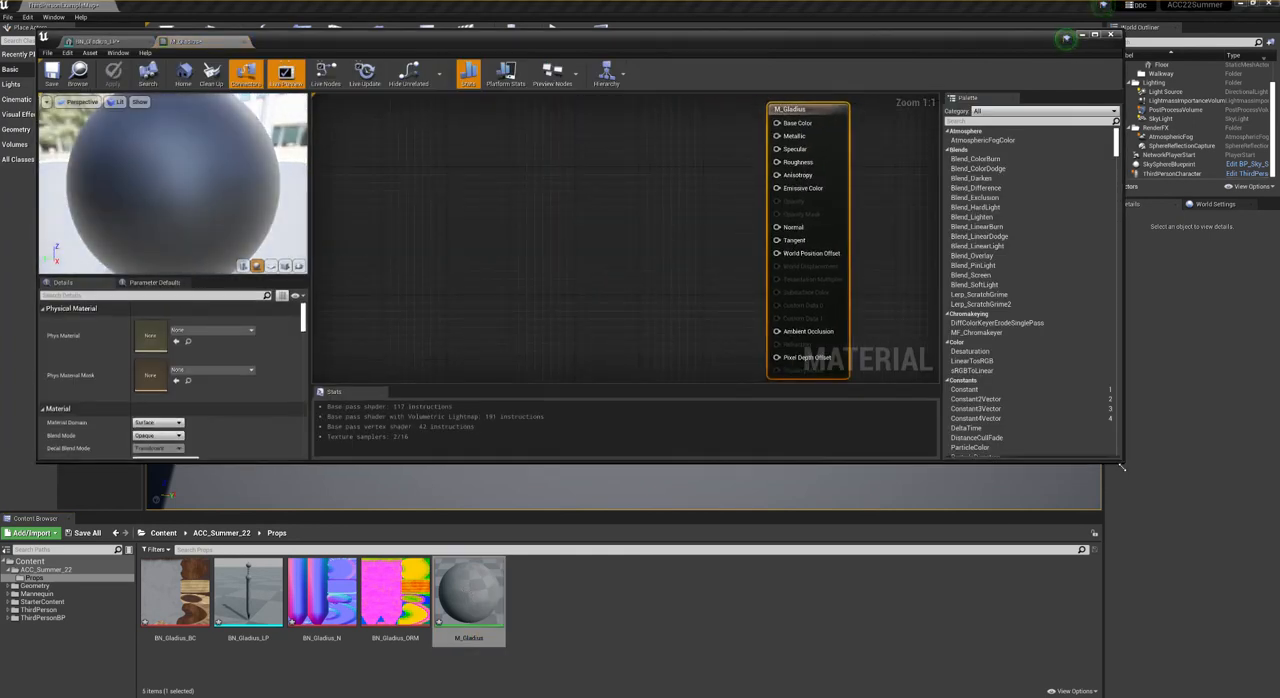
drag(1121, 461, 1137, 527)
mouse_move(735, 299)
right_down()
mouse_move(763, 329)
mouse_move(714, 297)
right_up()
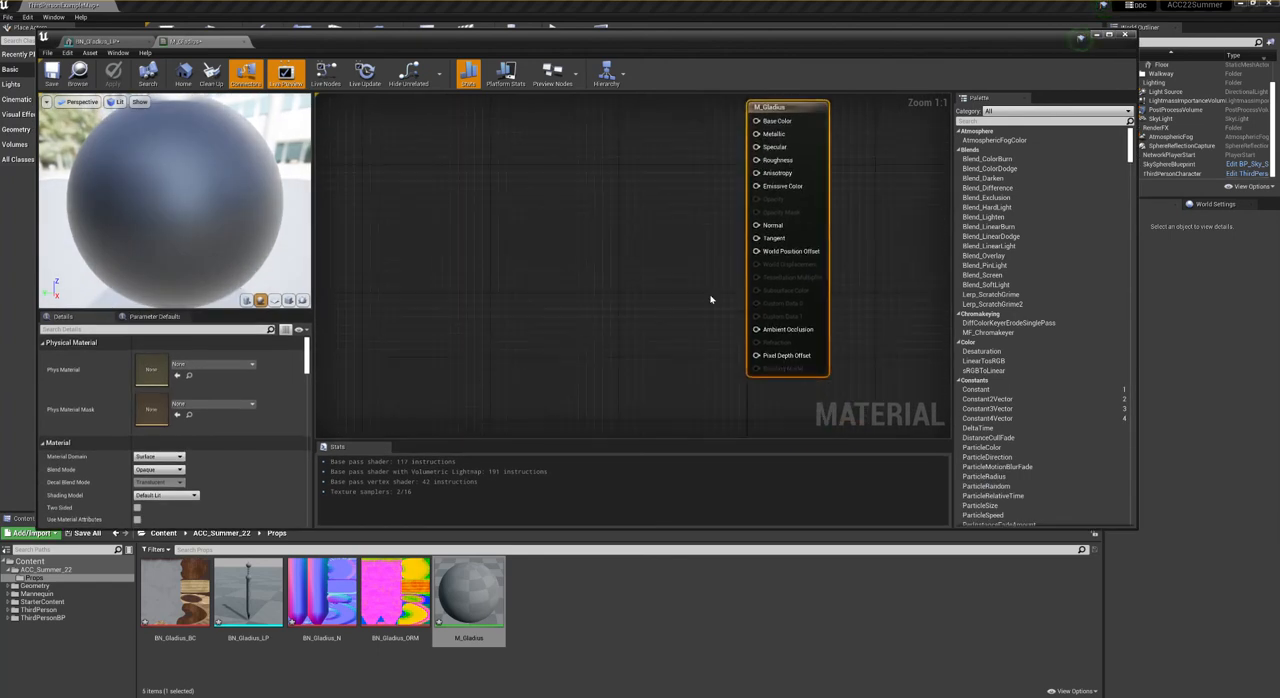
drag(175, 595, 470, 262)
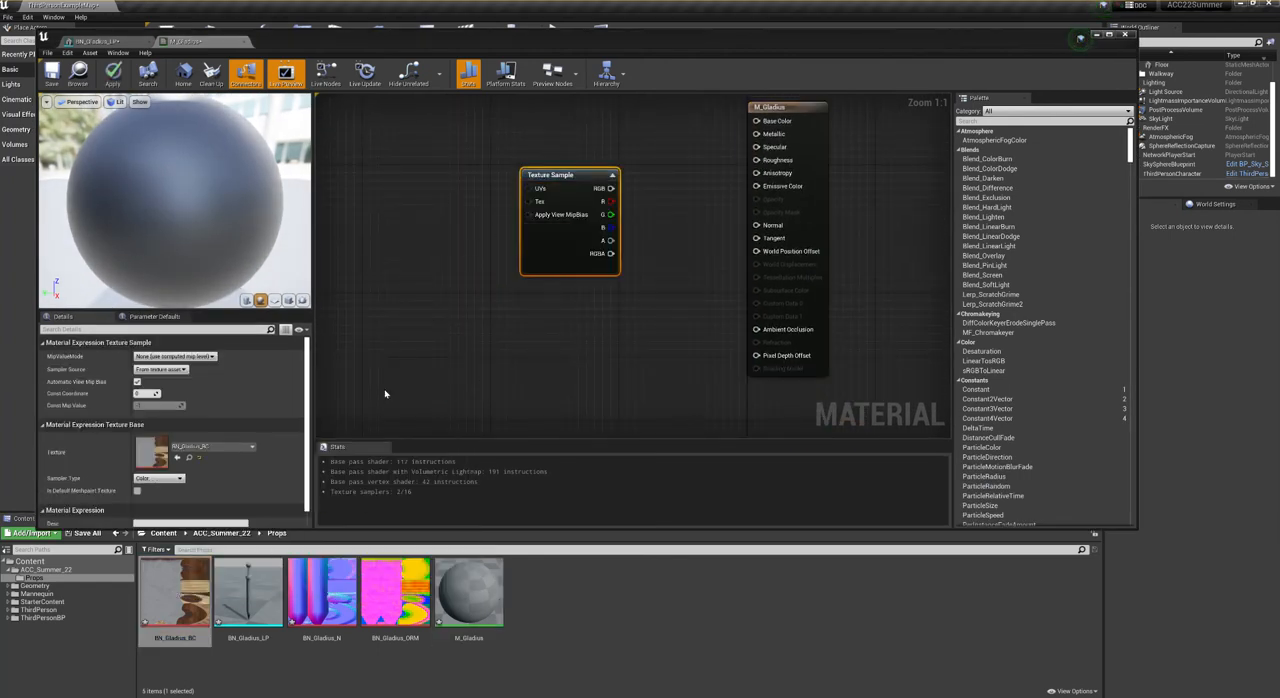
drag(321, 595, 418, 331)
drag(368, 583, 590, 365)
- Place the BN_Gladius_BC texture sample beside the M_Gladius node and connect its RGB output to Base Color
right_drag(644, 166, 614, 377)
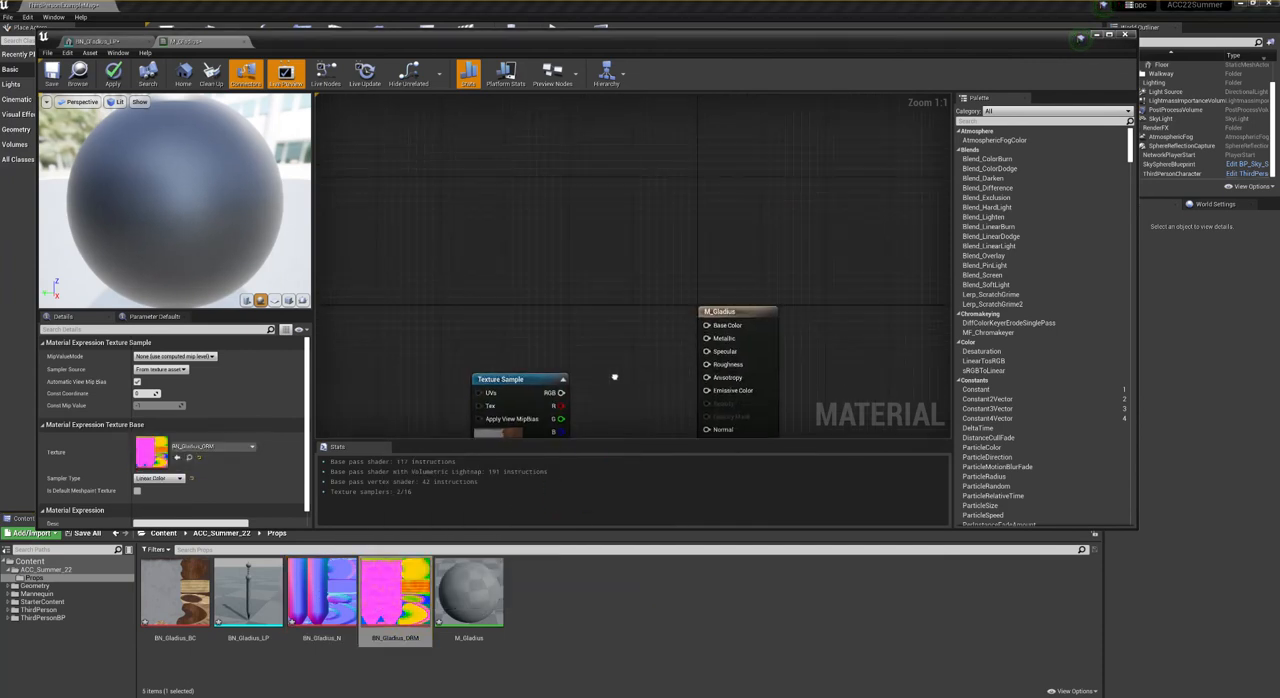
drag(540, 381, 580, 244)
right_drag(628, 288, 623, 191)
drag(597, 175, 705, 239)
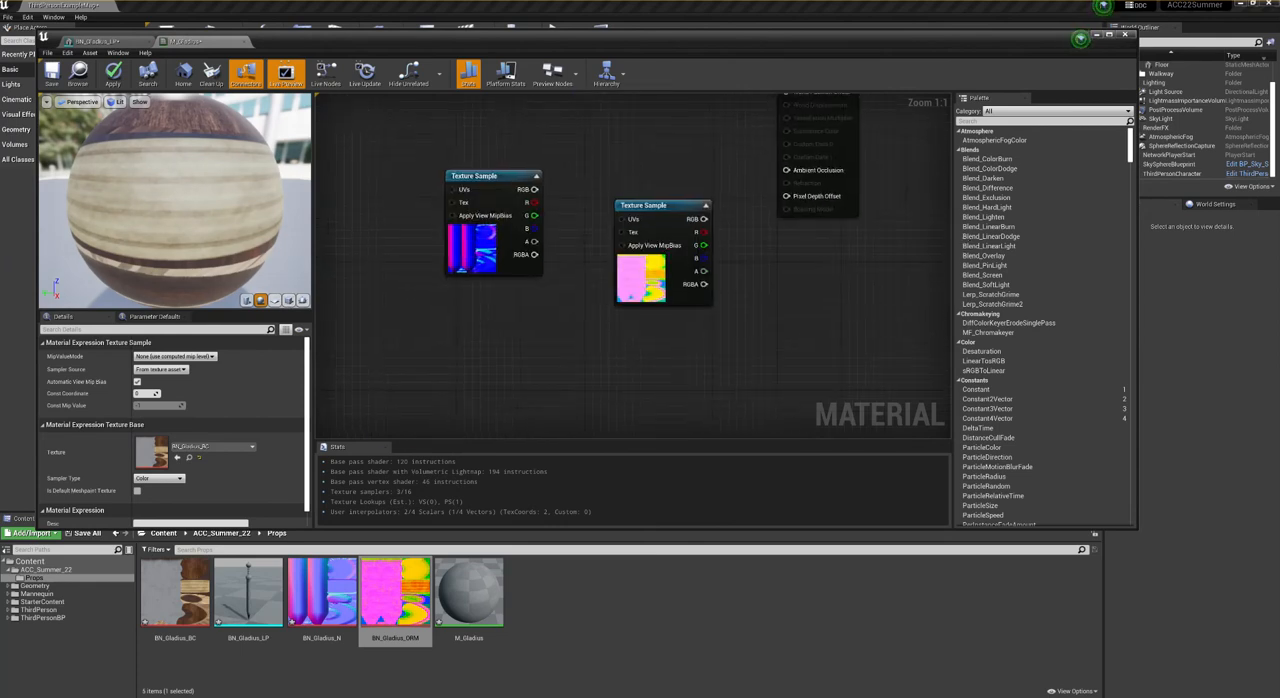
- Connect the BN_Gladius_N sample's RGB output to Normal and place the BN_Gladius_ORM sample between the other two samples
right_drag(495, 140, 429, 240)
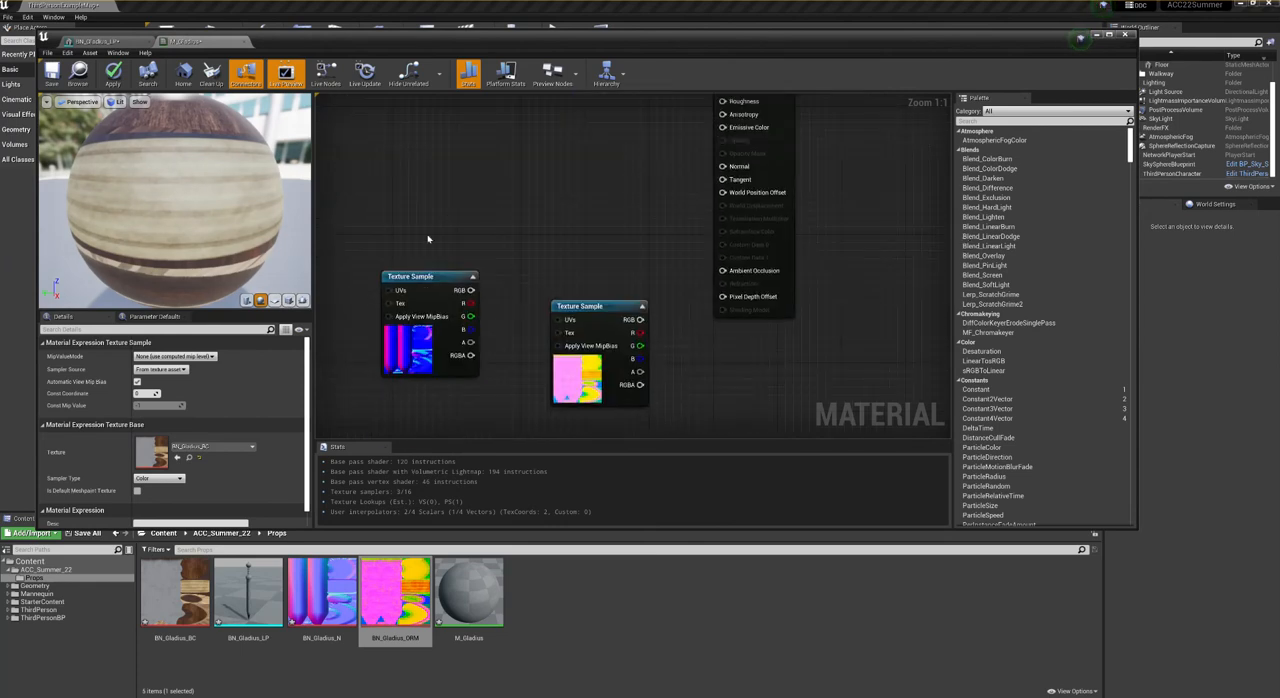
drag(425, 278, 724, 168)
right_drag(698, 335, 694, 403)
drag(614, 373, 592, 175)
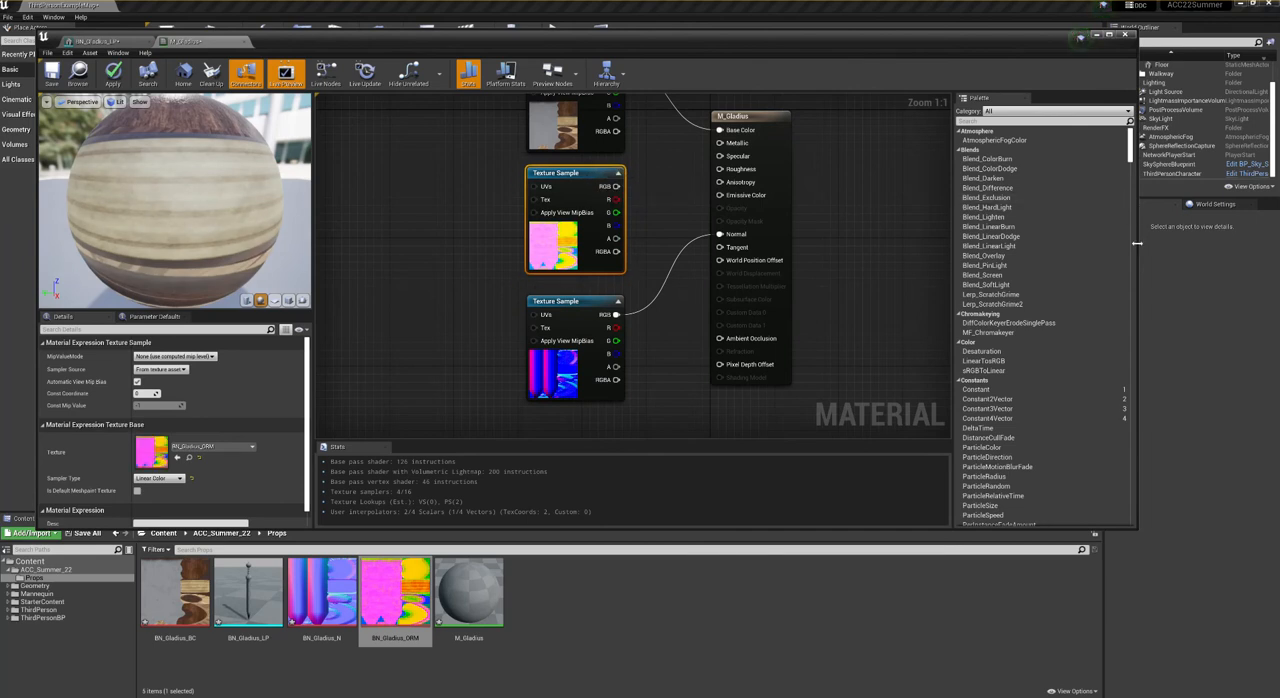
- Narrow the material editor and open the BN_Gladius_ORM texture in its own enlarged window beside it
drag(1140, 246, 757, 246)
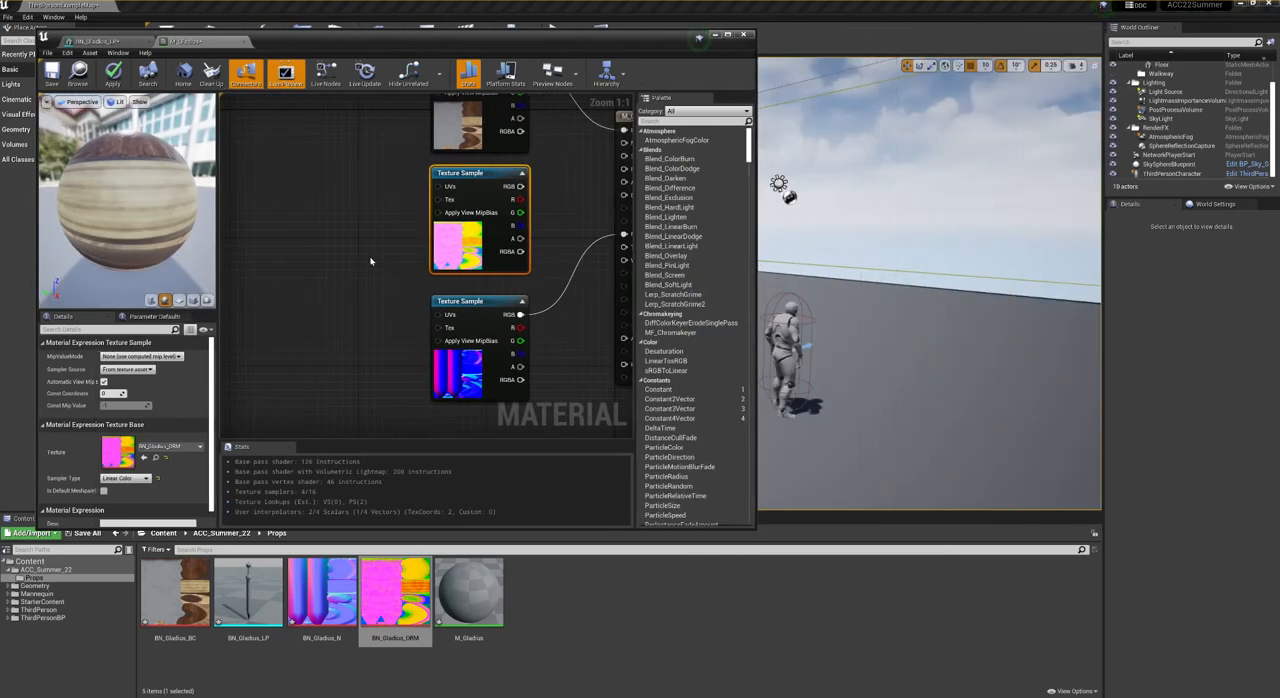
double_click(394, 600)
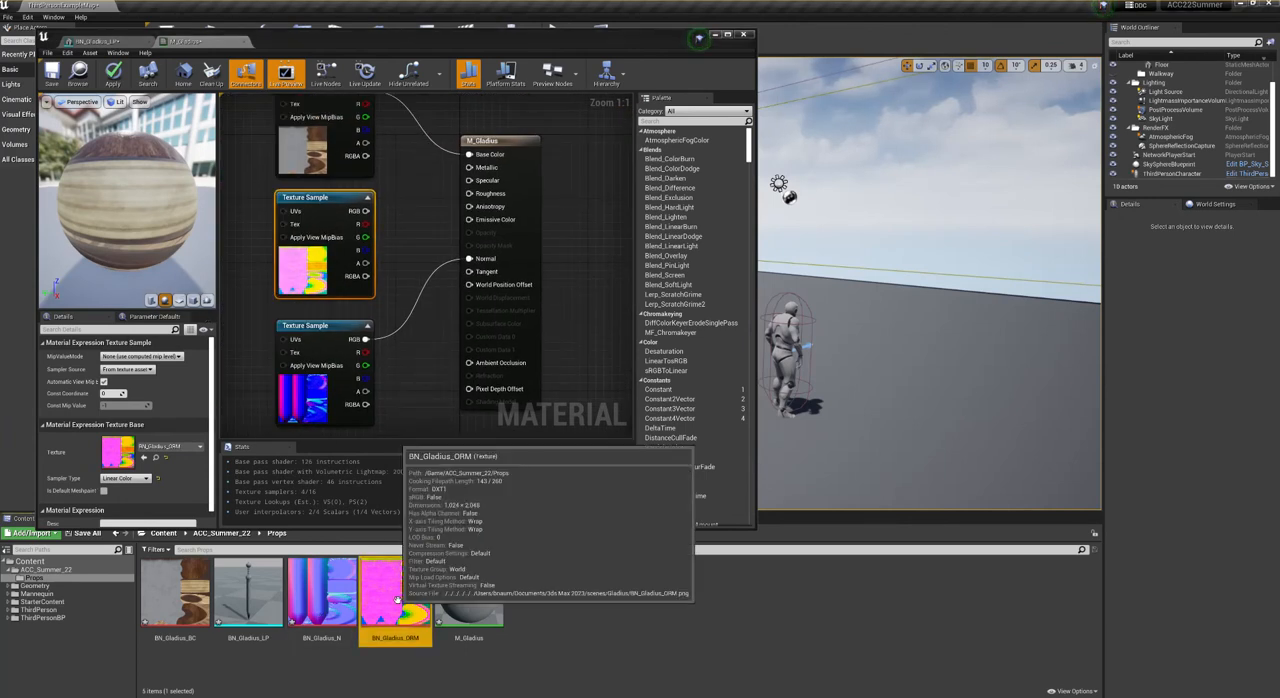
drag(262, 42, 787, 37)
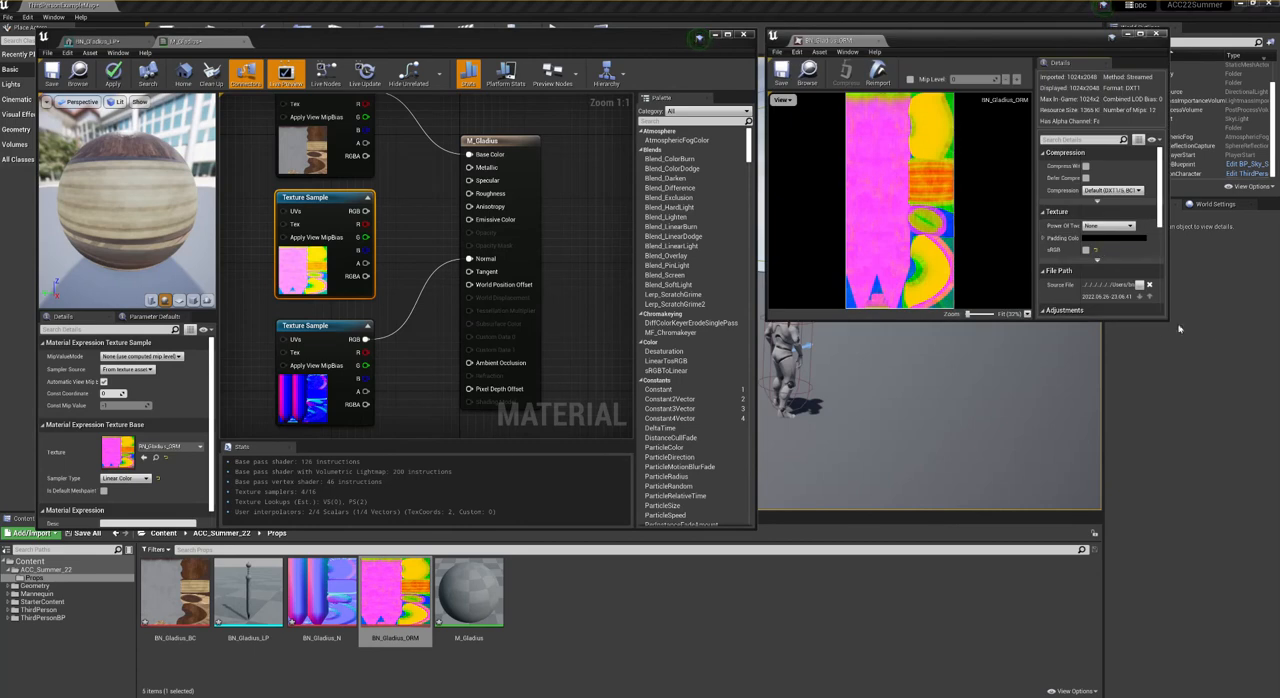
drag(1170, 320, 1275, 531)
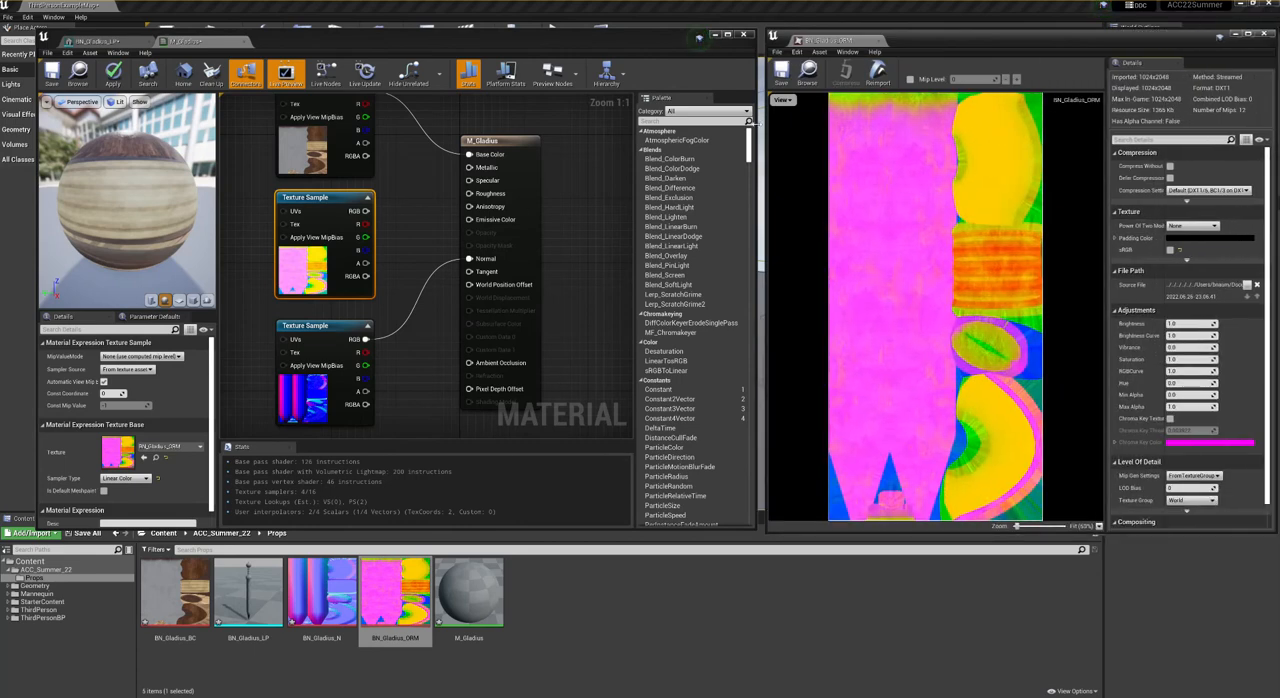
- Show only the red channel of BN_Gladius_ORM and connect its sample's R output to Ambient Occlusion
click(781, 100)
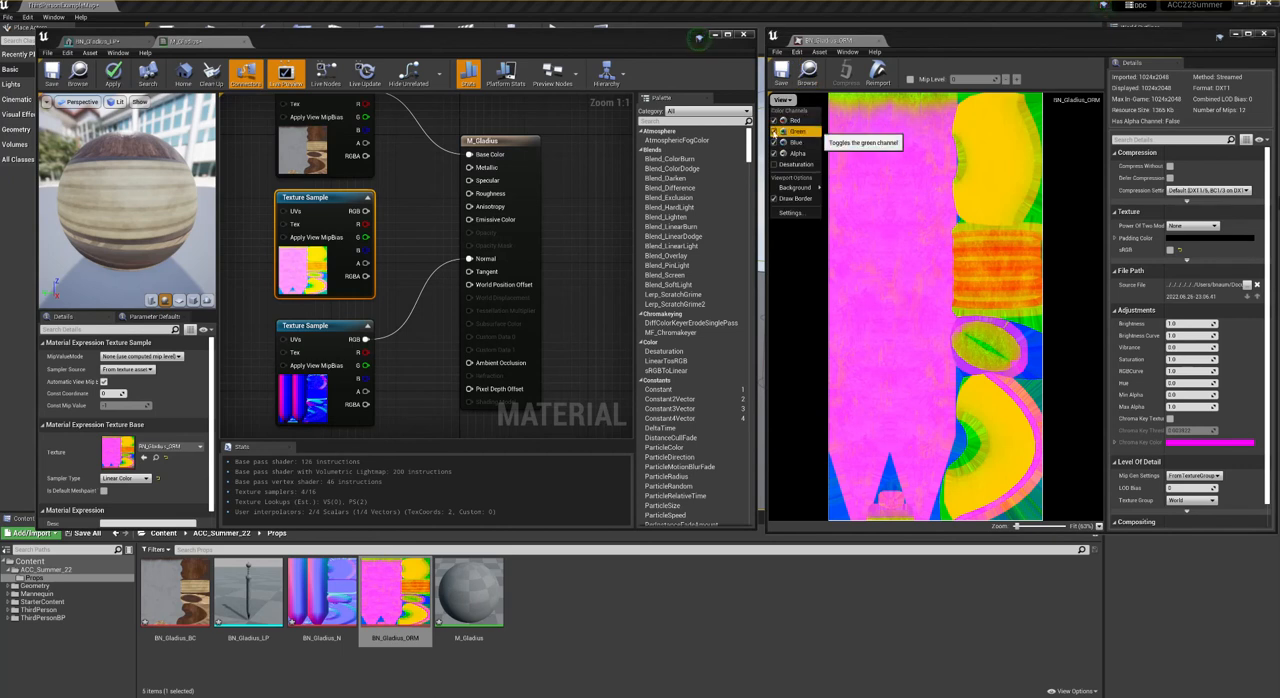
click(795, 131)
click(795, 142)
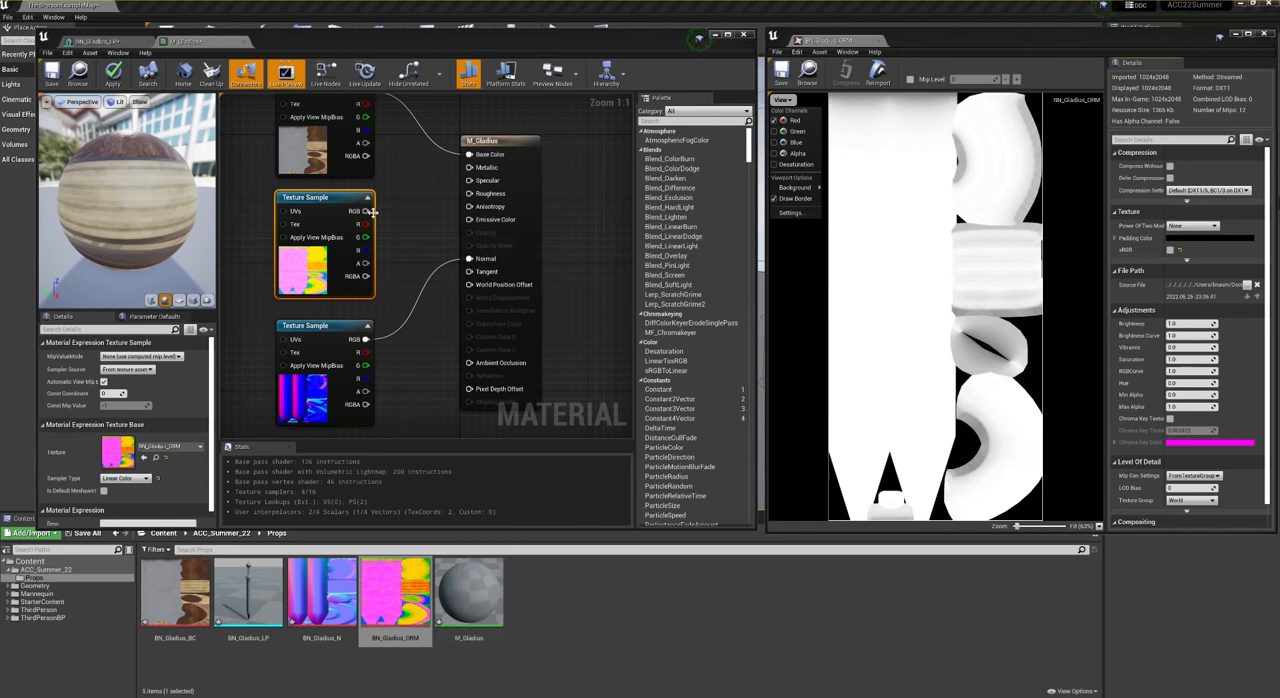
drag(367, 224, 470, 363)
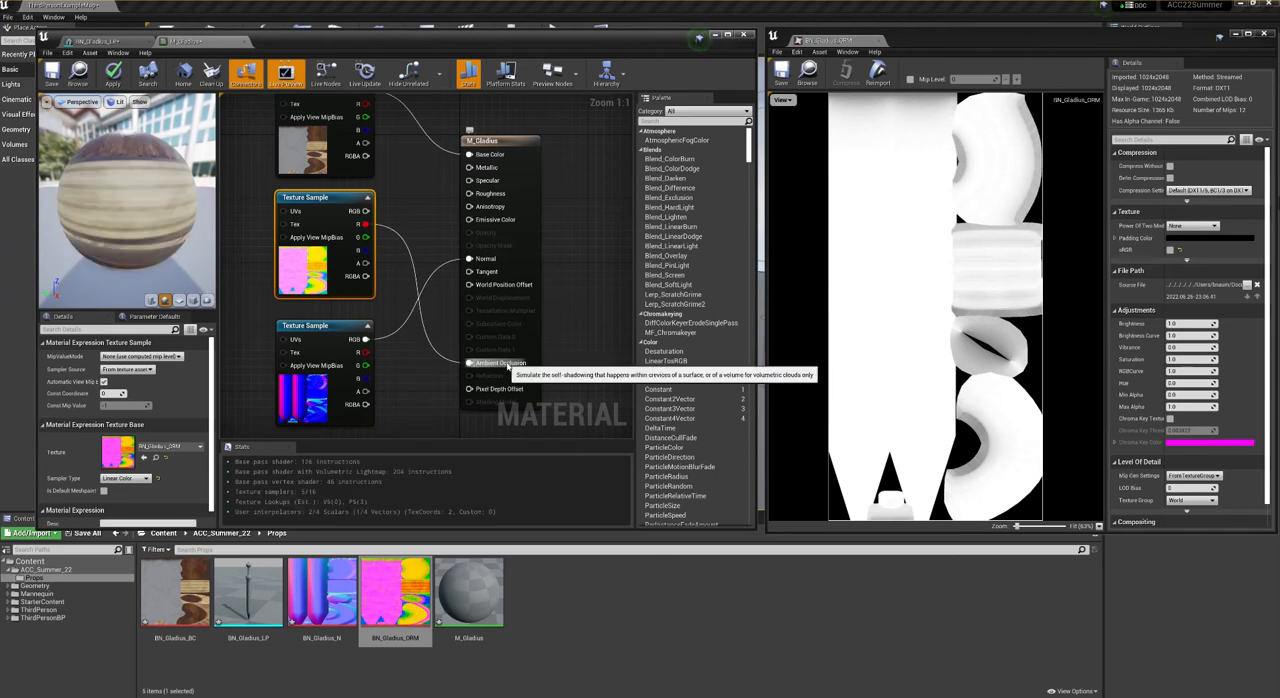
- Show only the green channel of BN_Gladius_ORM and connect its sample's G output to Roughness
click(784, 102)
click(791, 131)
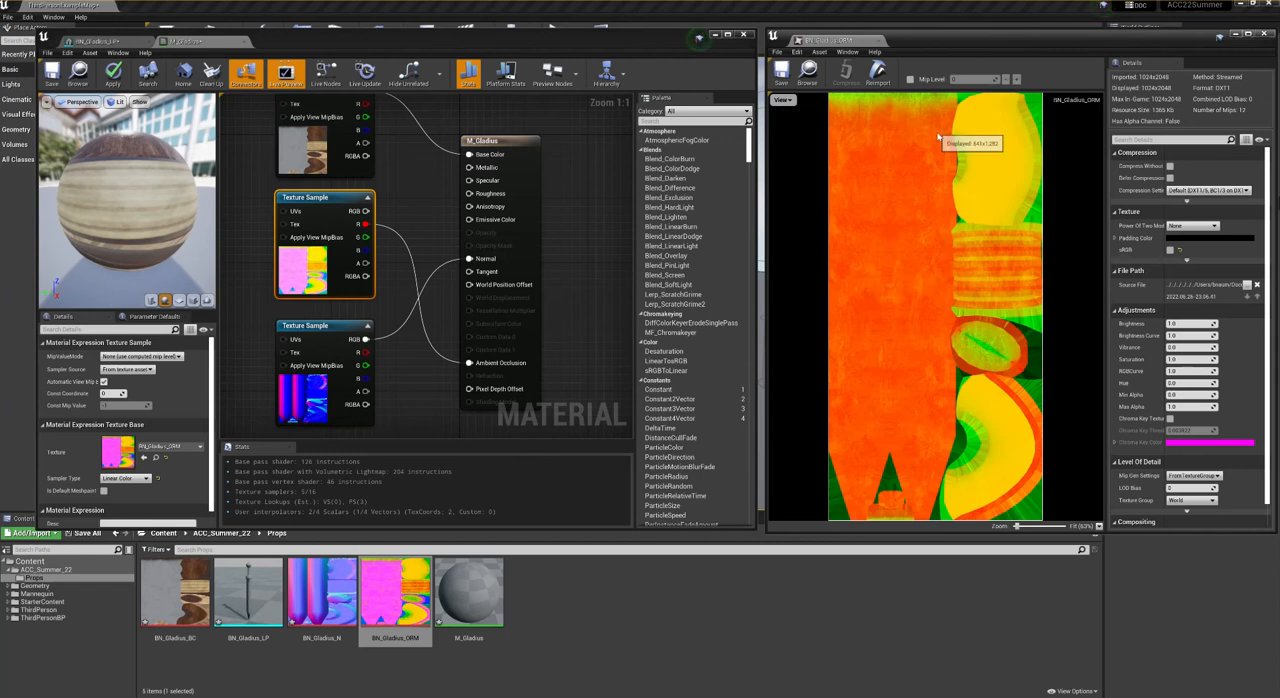
click(783, 100)
click(800, 121)
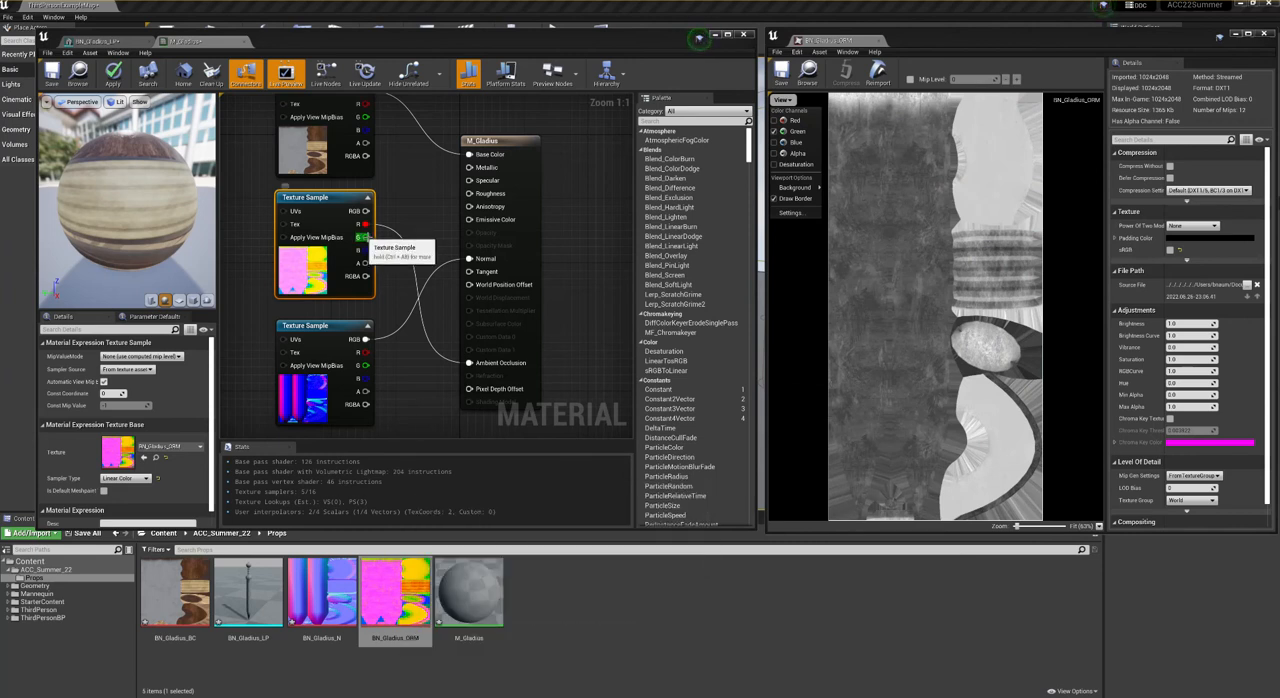
drag(362, 237, 480, 194)
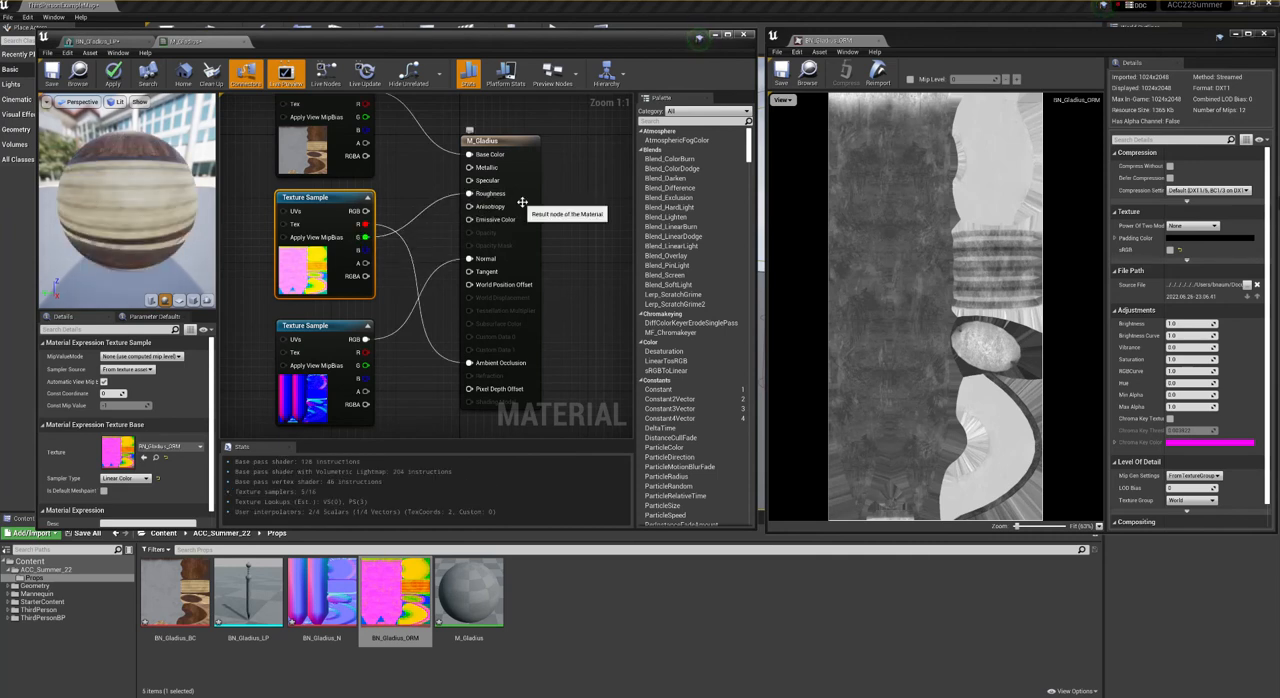
- Show only the blue channel of BN_Gladius_ORM and connect its sample's B output to Metallic
click(782, 100)
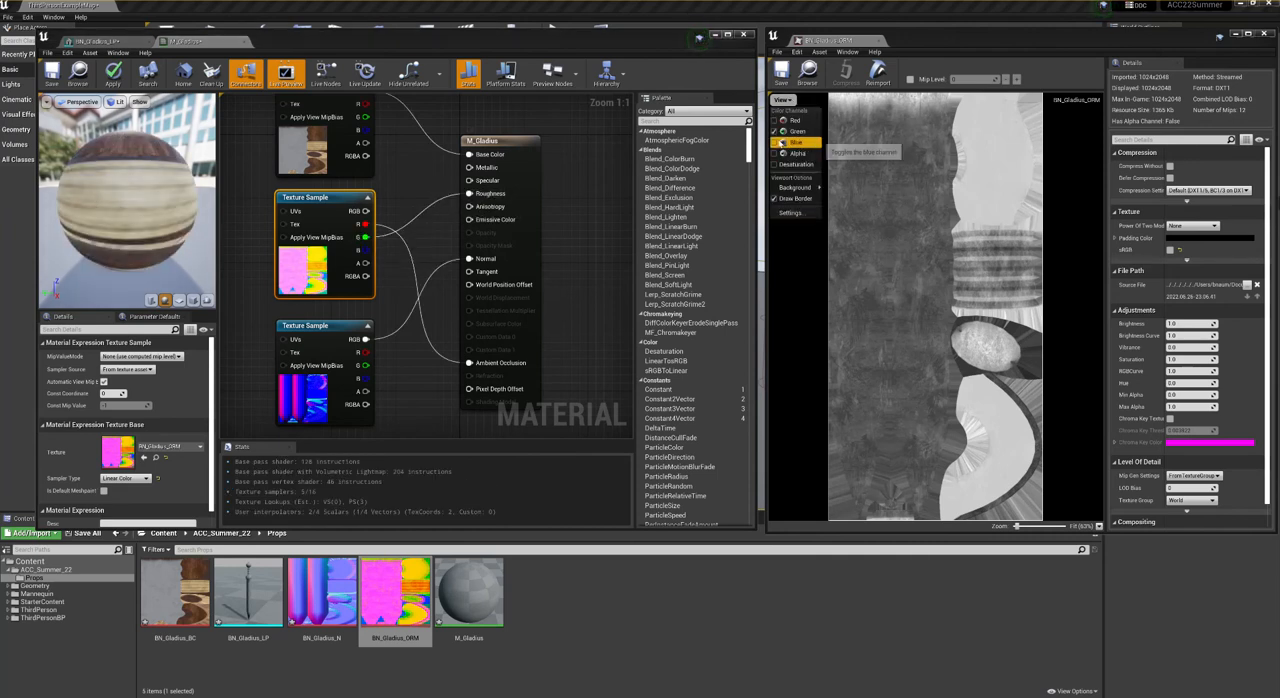
click(775, 142)
click(776, 131)
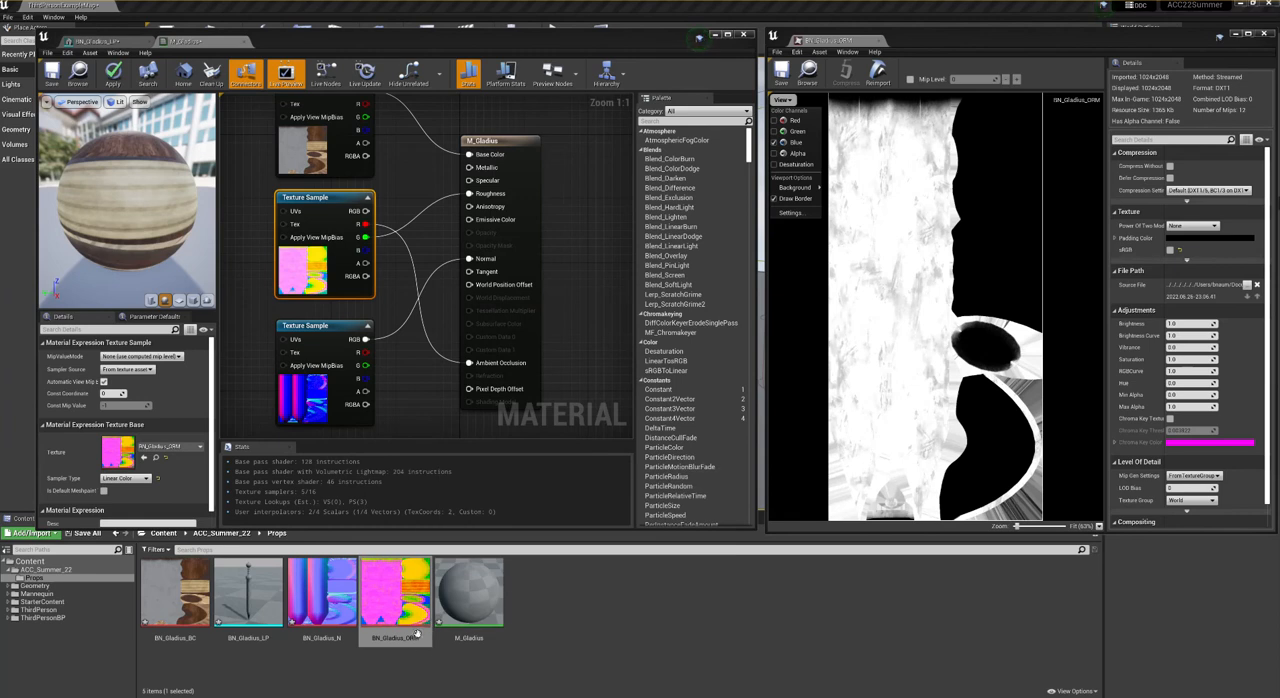
mouse_move(418, 638)
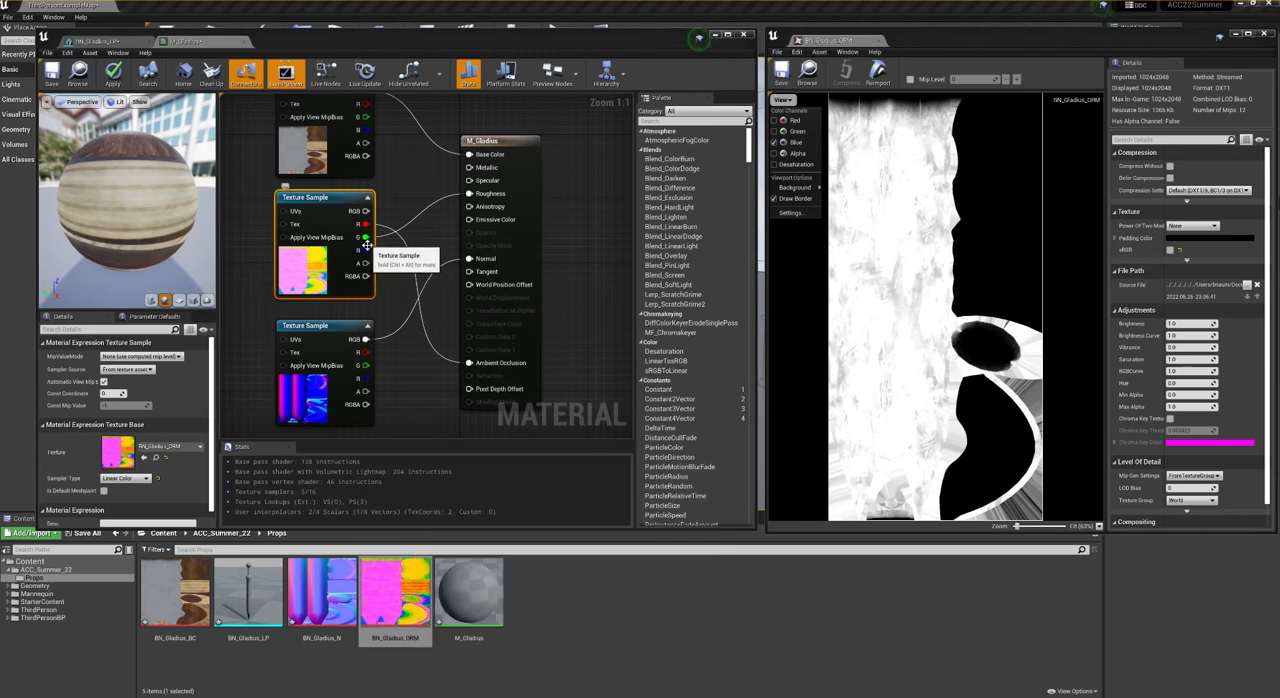
drag(366, 237, 470, 167)
click(404, 191)
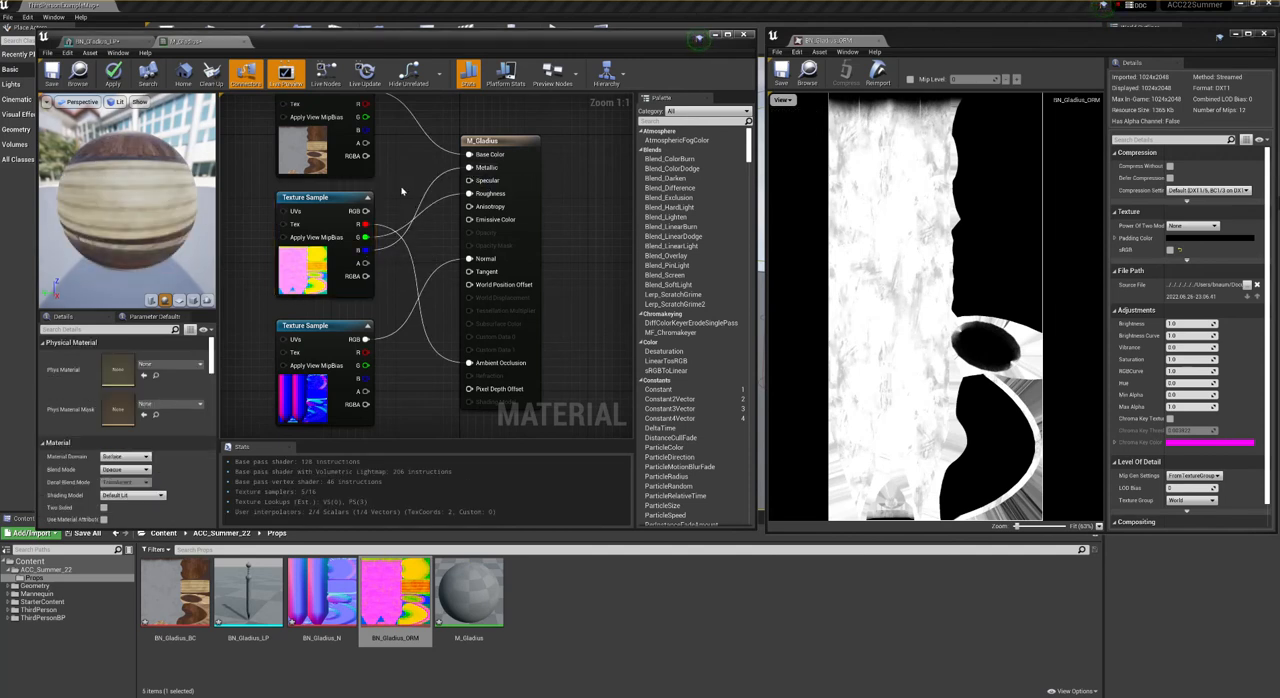
- Review the connections of the three texture samples in the M_Gladius graph and save the material
scroll(400, 205, down, 1)
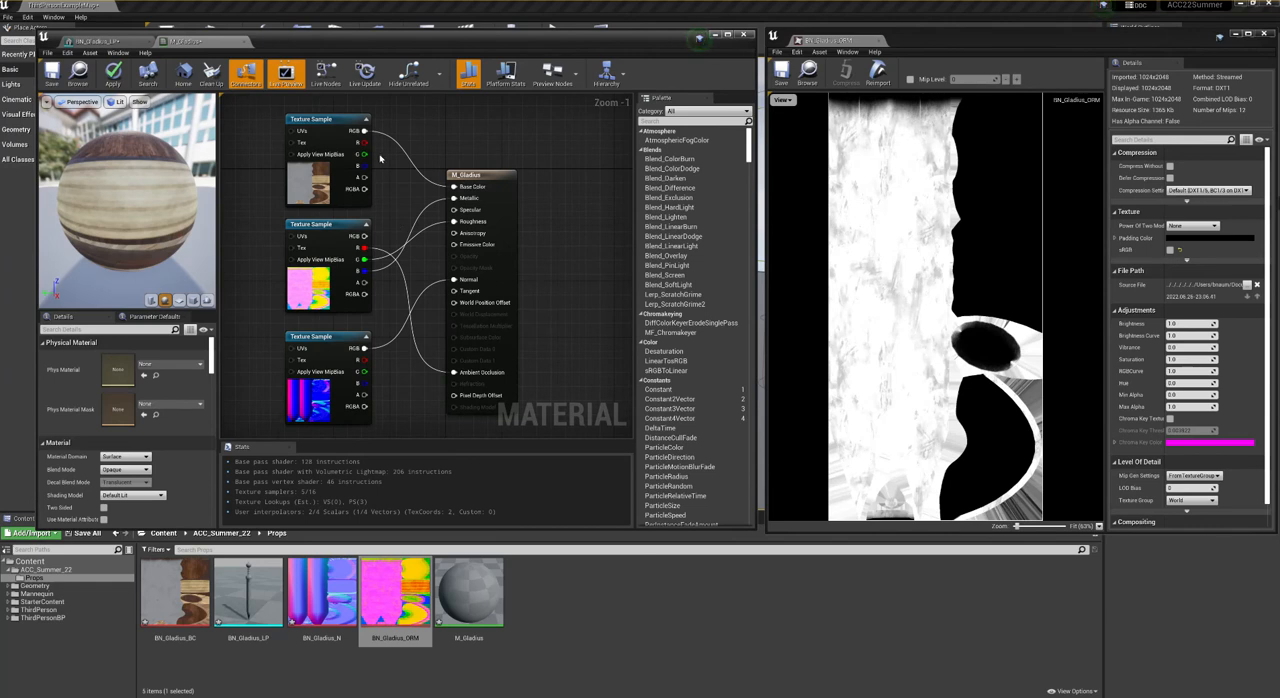
click(324, 122)
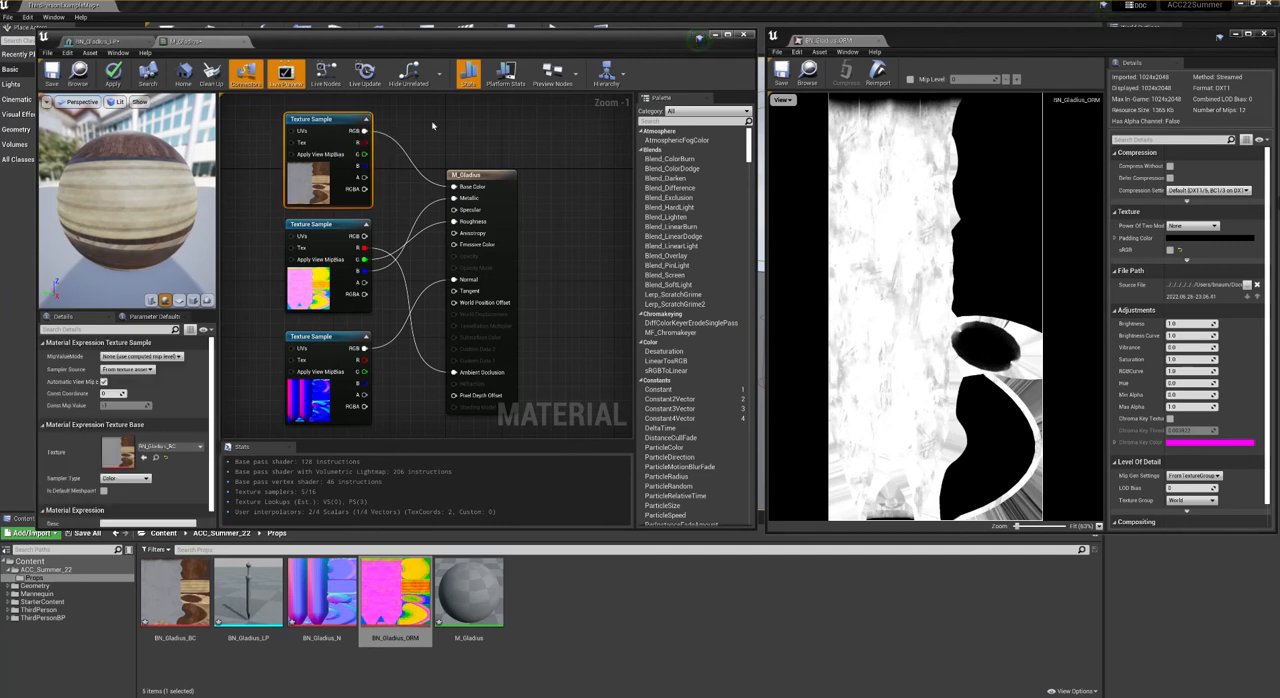
click(325, 338)
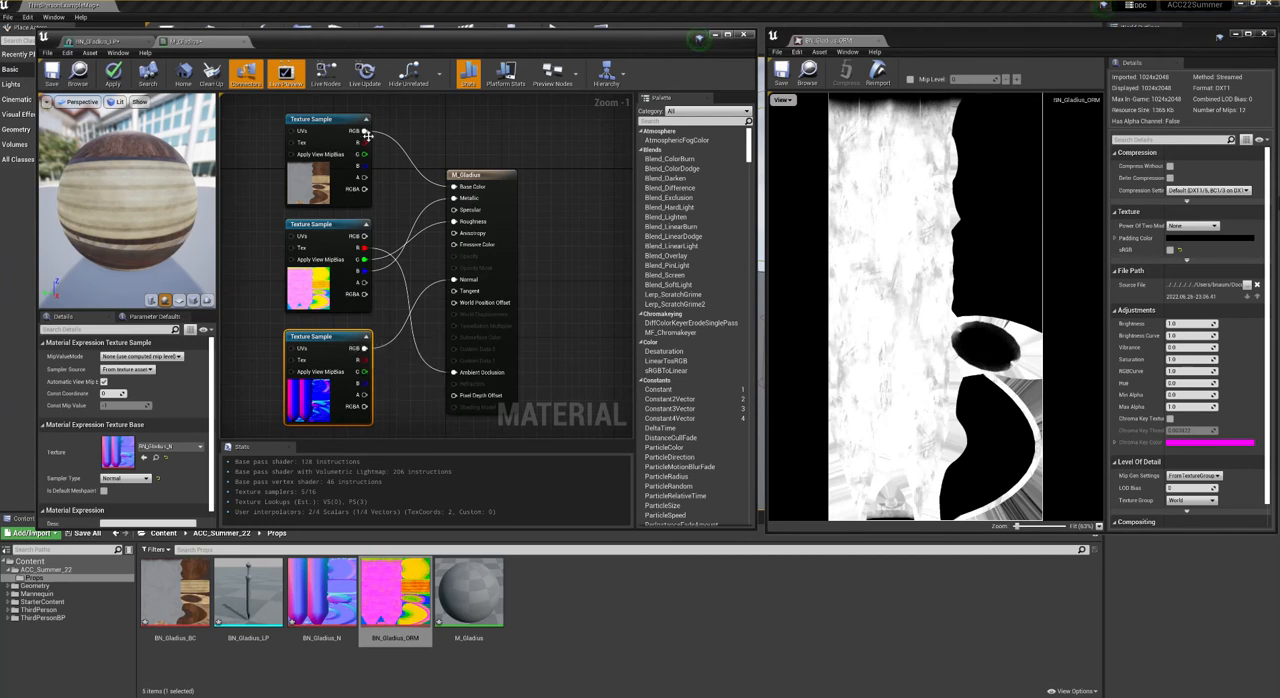
click(322, 240)
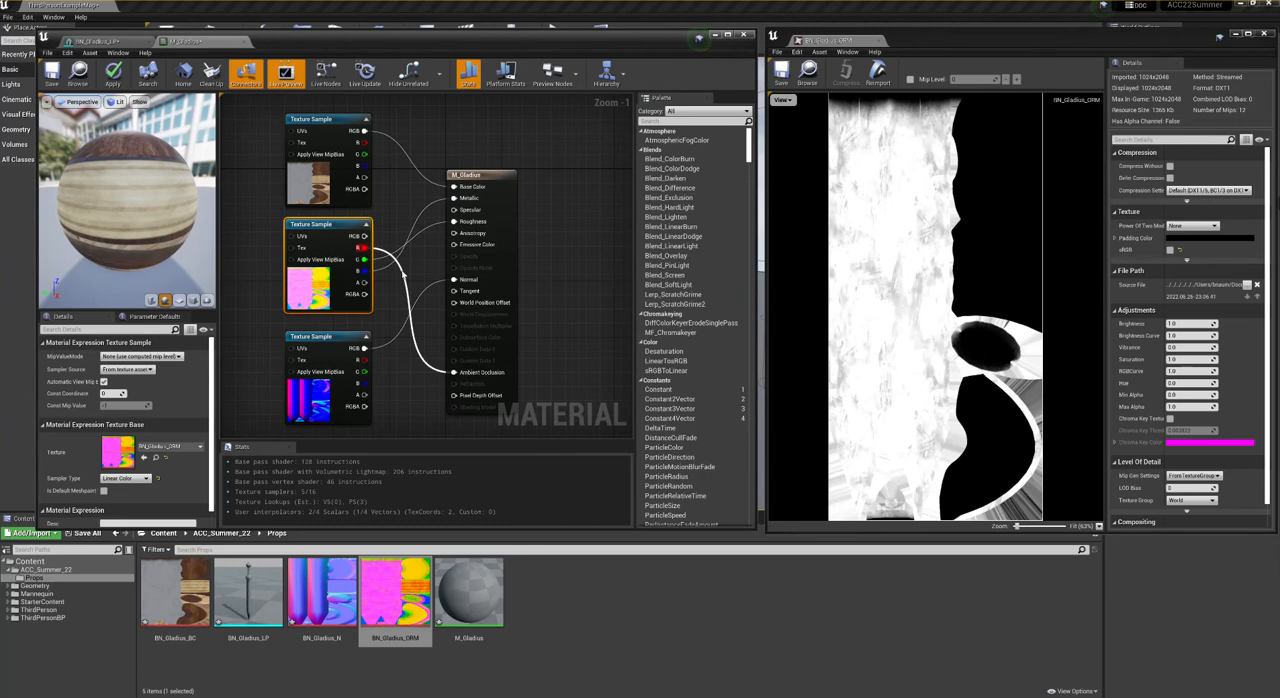
click(393, 302)
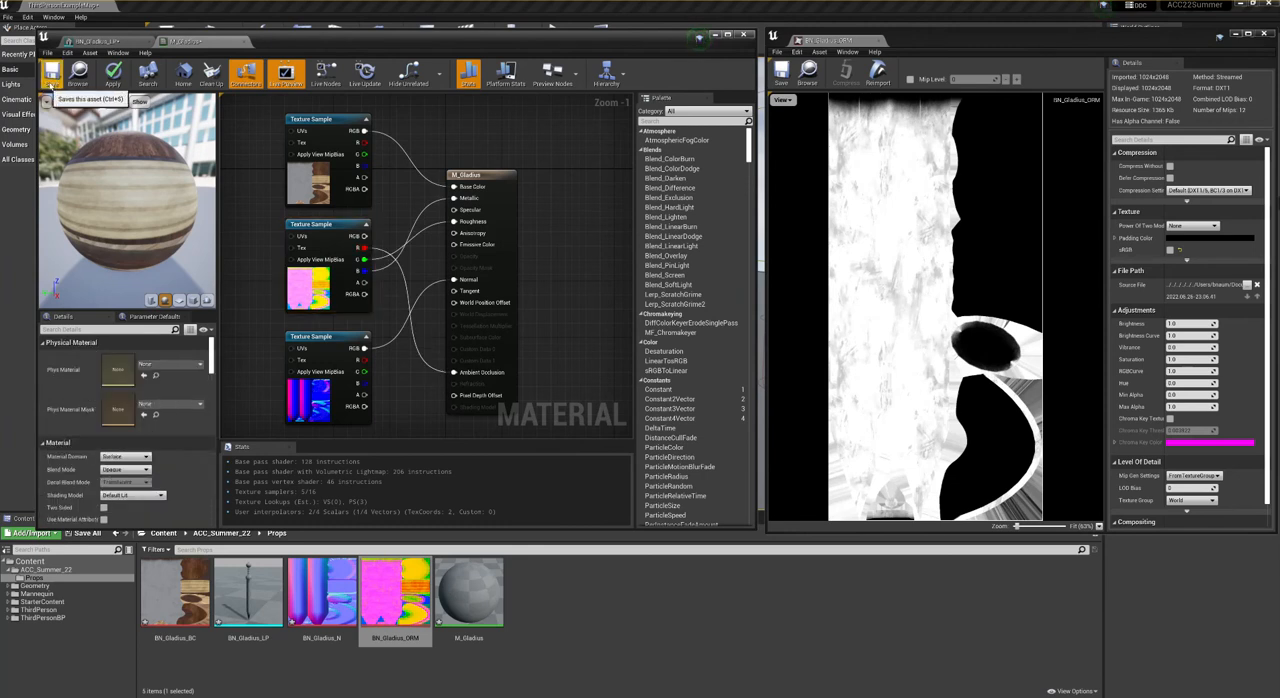
click(52, 84)
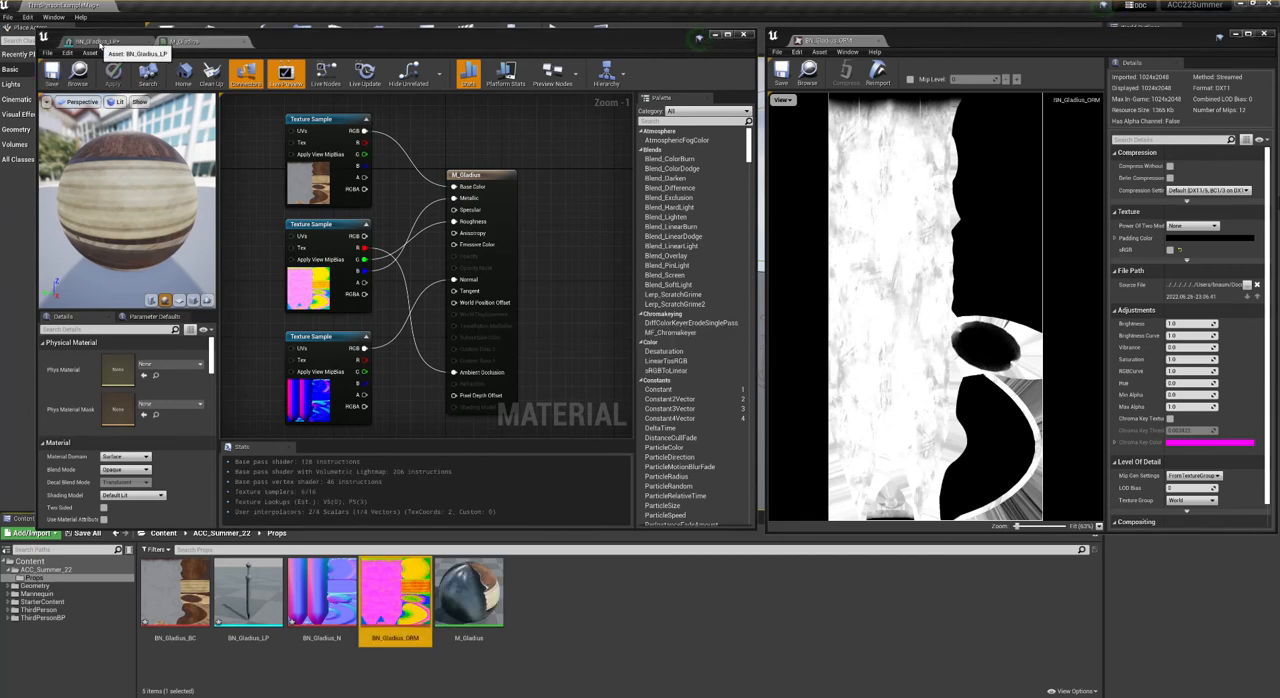
- Assign M_Gladius to the material slot of the BN_Gladius_LP mesh, checking the sword up close, and save the mesh
click(97, 41)
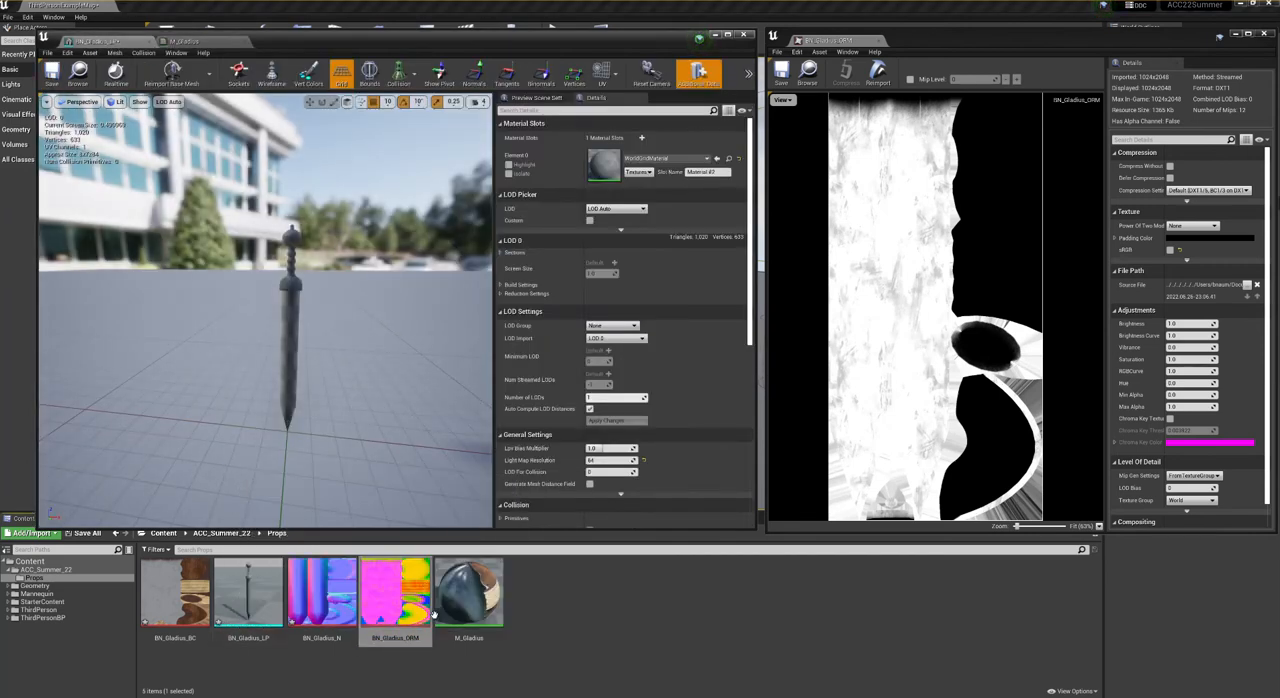
mouse_move(470, 608)
mouse_down()
mouse_move(625, 162)
mouse_move(605, 165)
mouse_up()
right_drag(378, 259, 453, 206)
middle_drag(378, 259, 410, 238)
drag(337, 361, 331, 420)
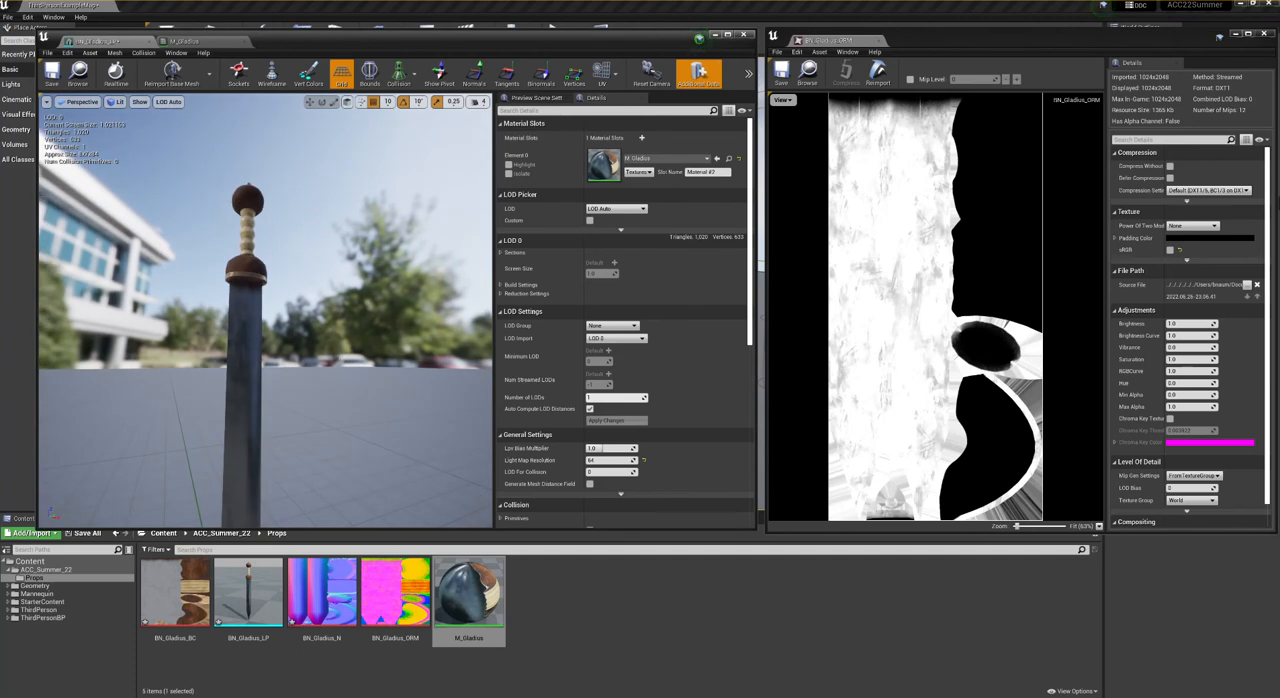
drag(140, 347, 240, 347)
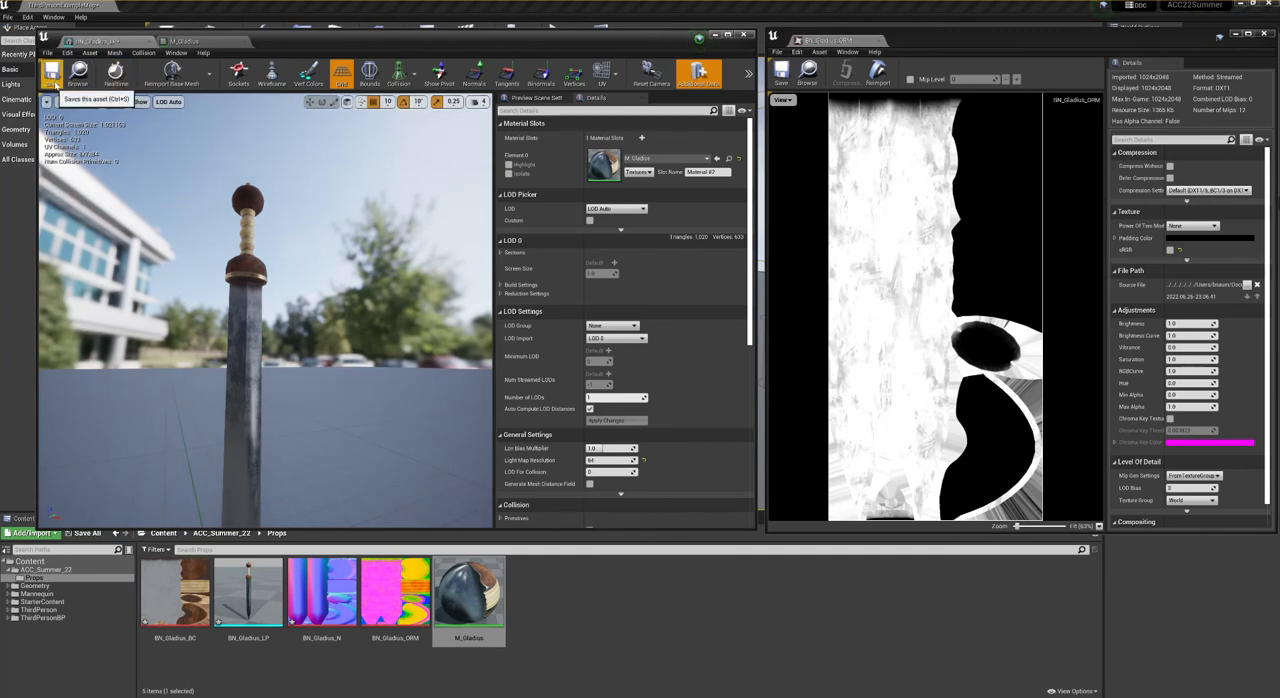
click(55, 81)
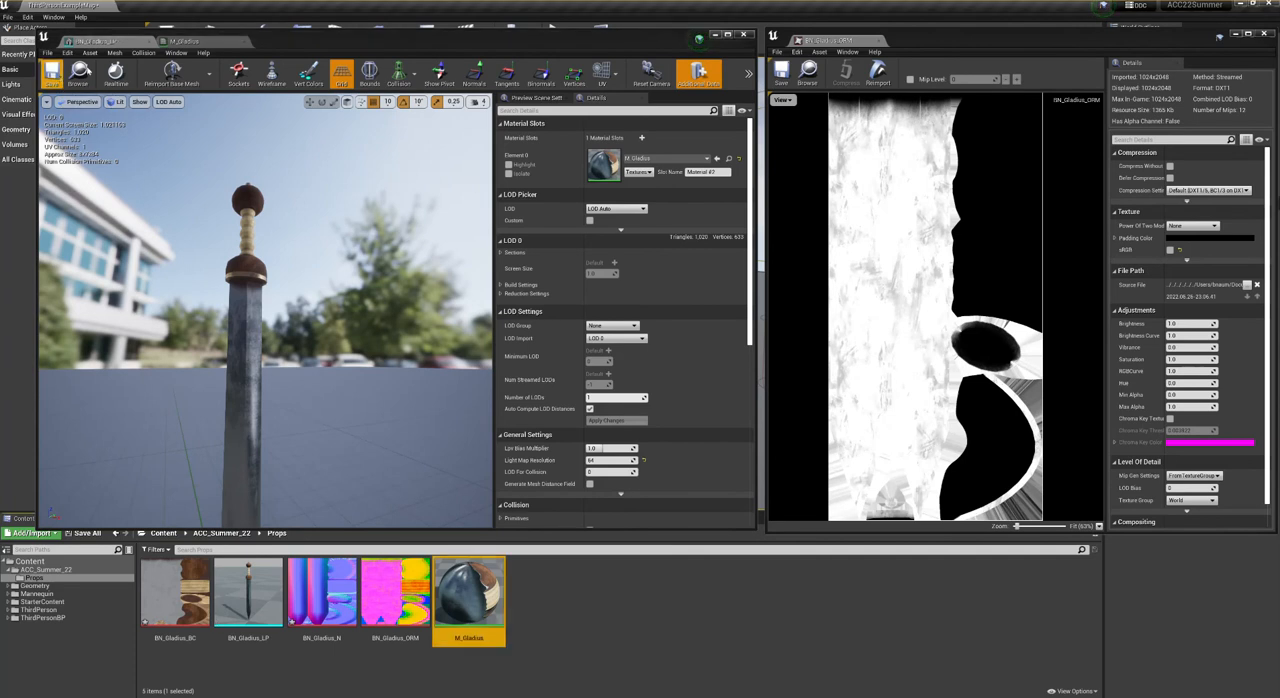
- Close the BN_Gladius_LP mesh editor and the M_Gladius material editor, returning to the Props folder
click(162, 42)
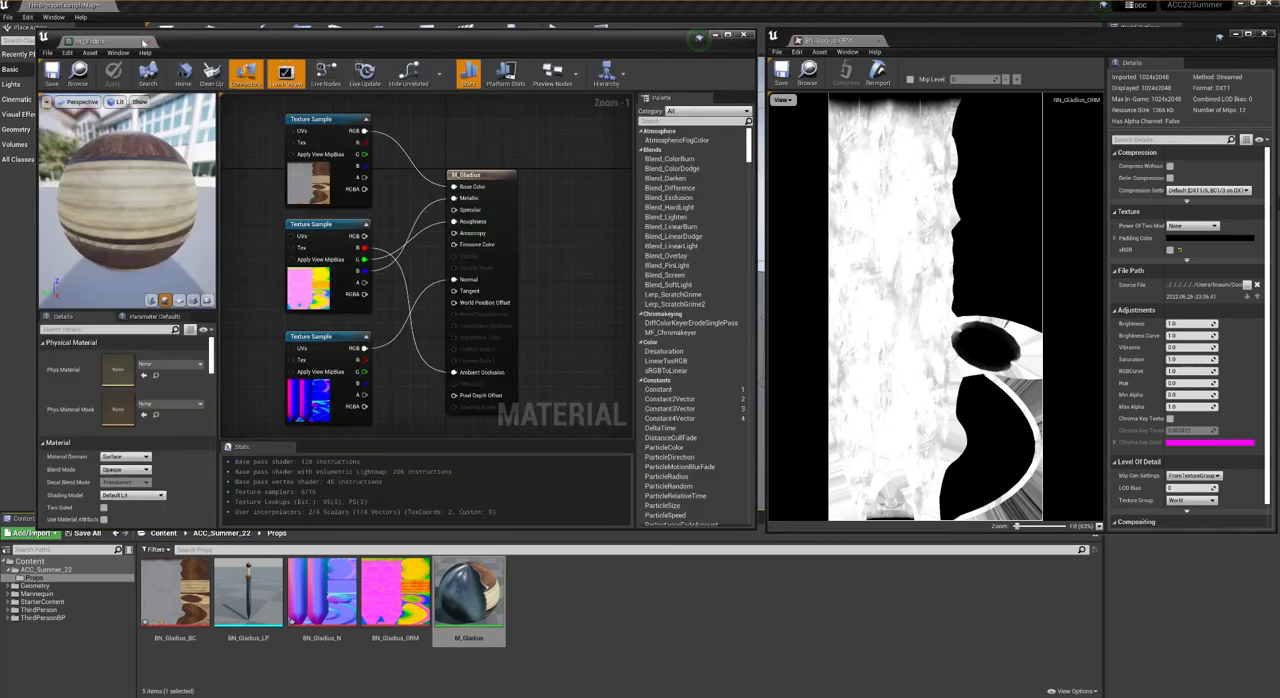
click(151, 42)
click(600, 620)
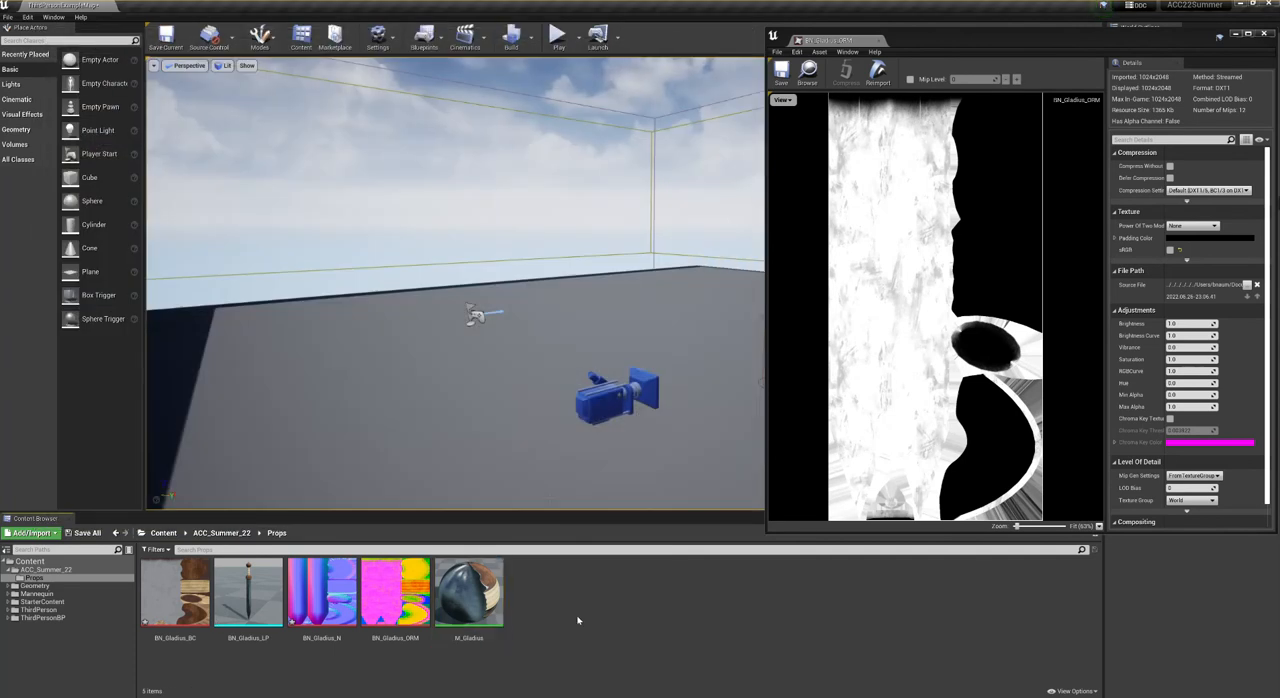
- Import BN_Column_LP.fbx and the BN_Column_BC, BN_Column_N and BN_Column_ORM textures from the Column folder into Props with the existing FBX options
click(31, 533)
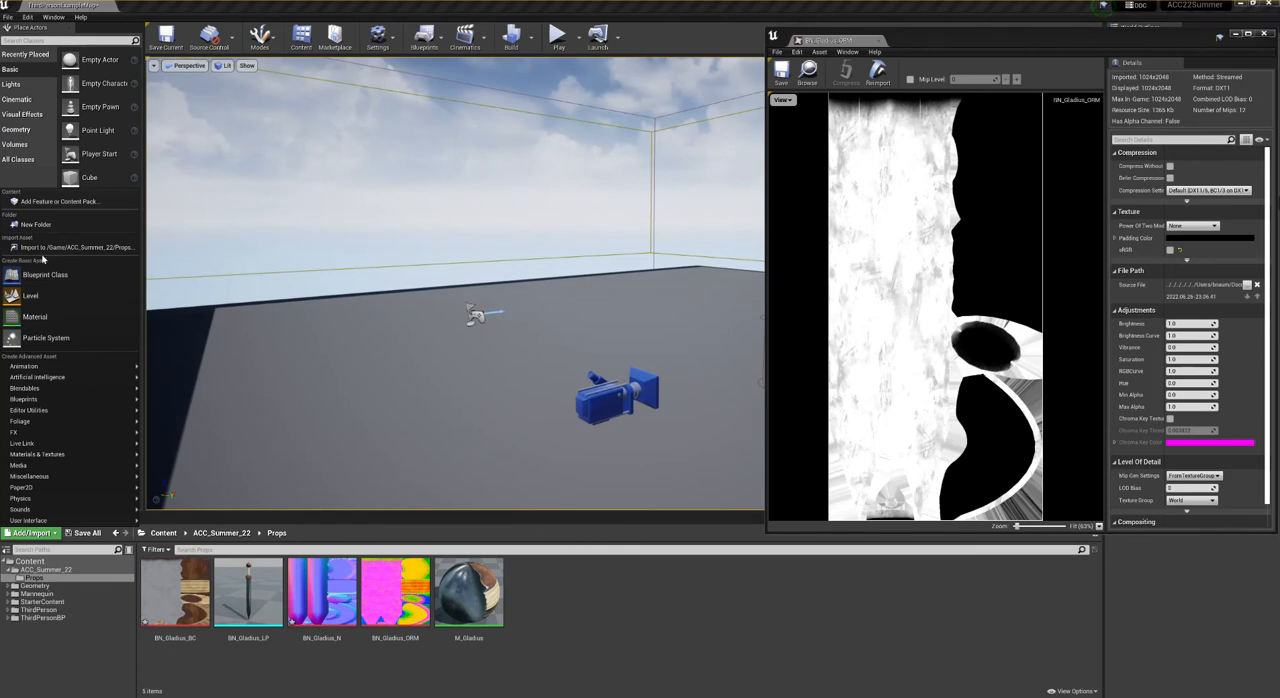
click(43, 248)
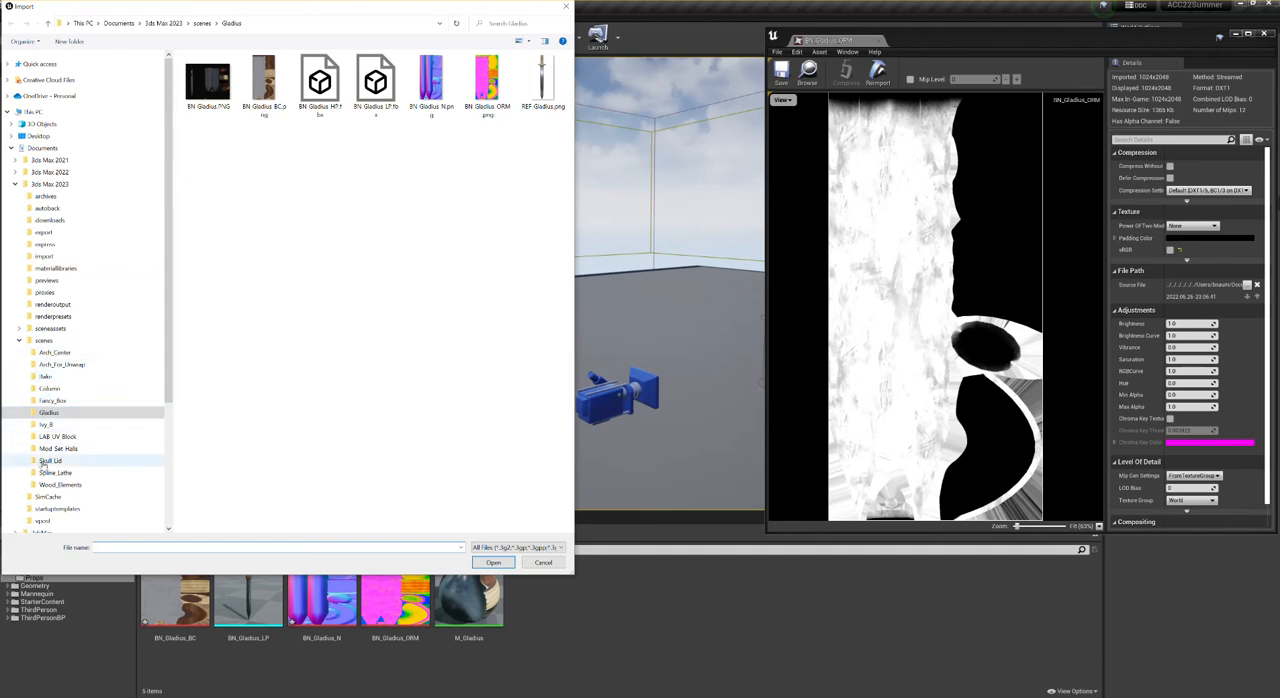
click(49, 388)
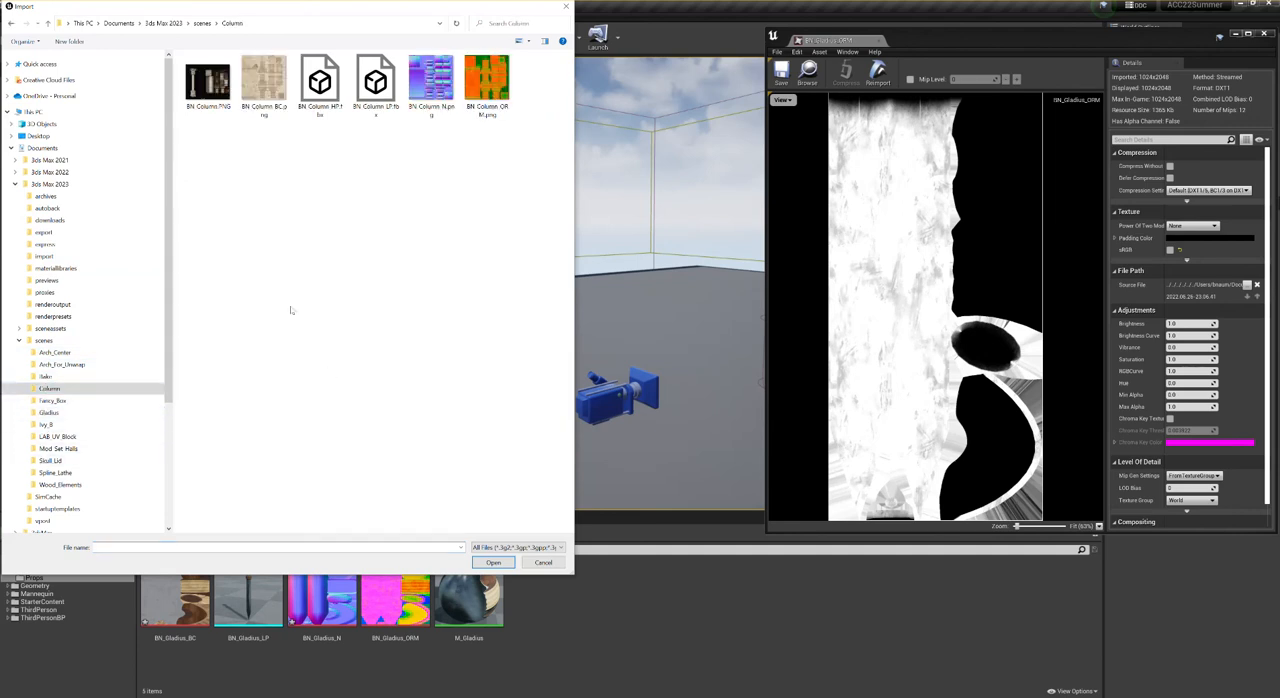
click(263, 84)
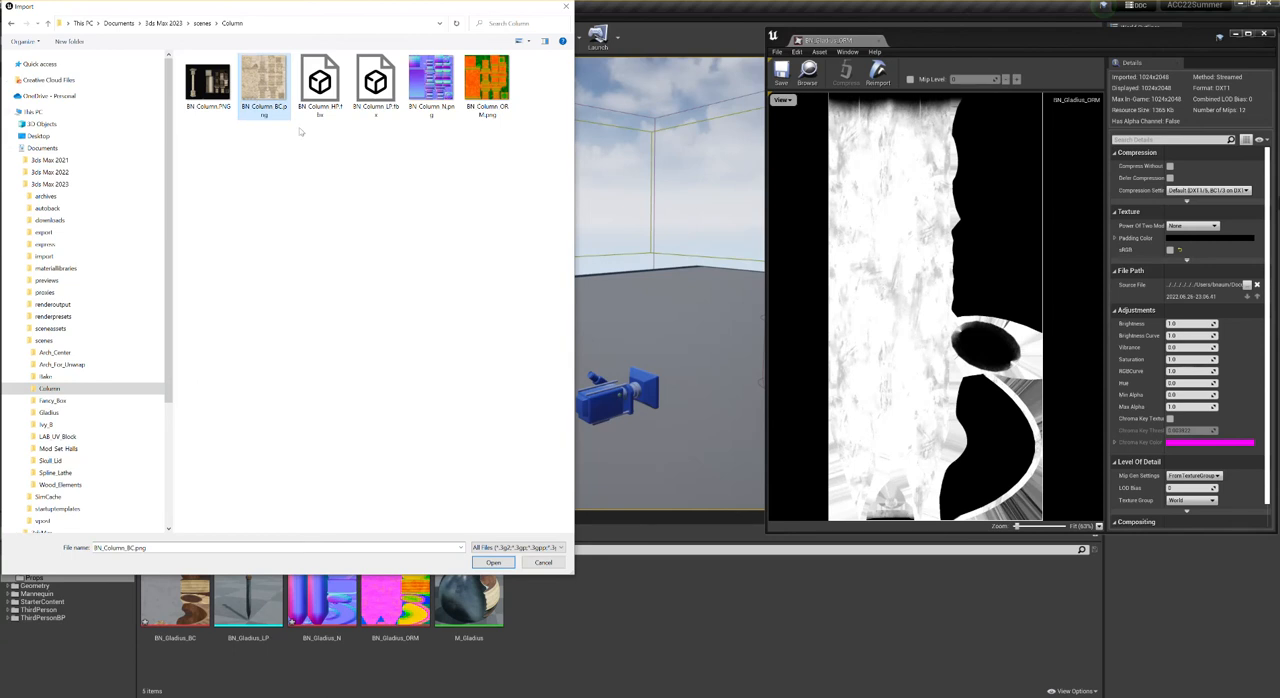
ctrl+click(430, 85)
ctrl+click(487, 85)
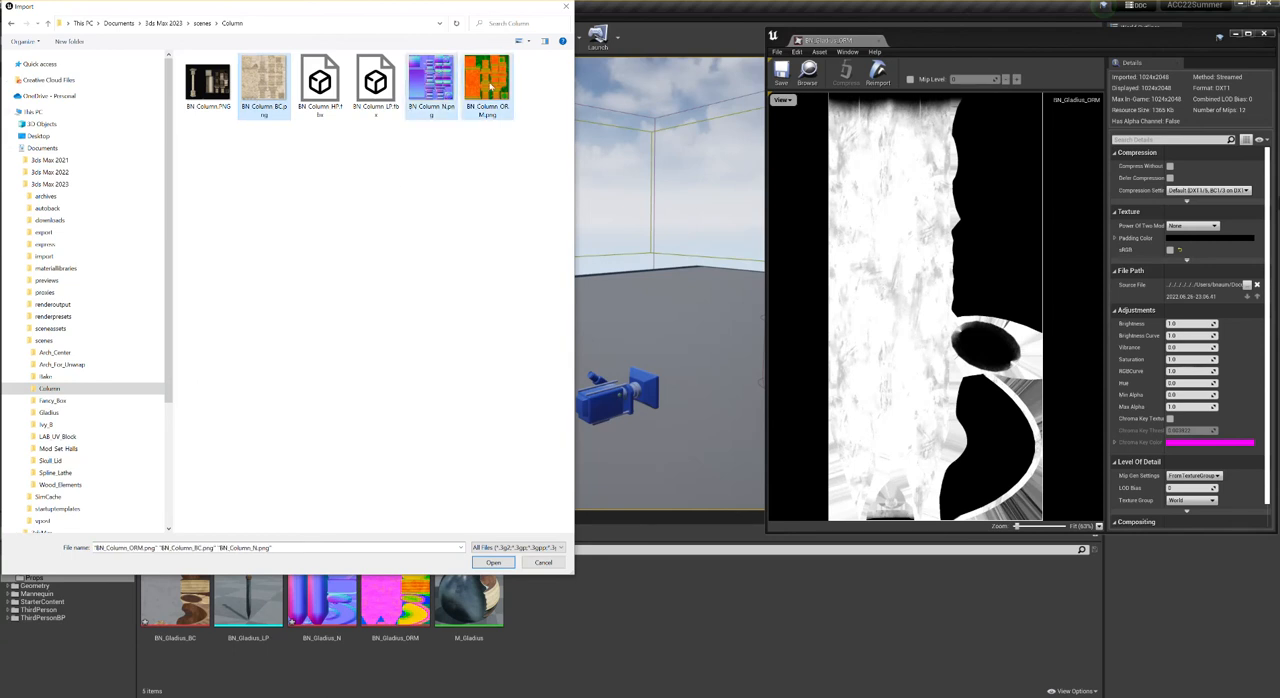
ctrl+click(375, 85)
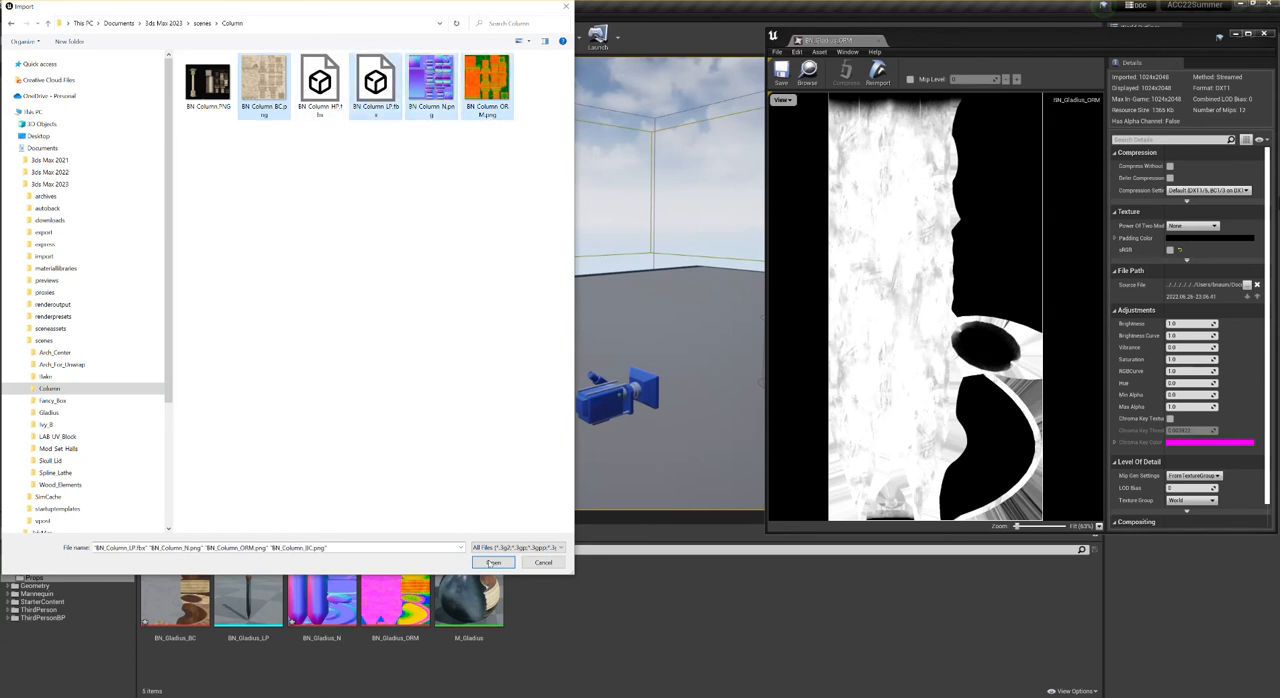
click(493, 562)
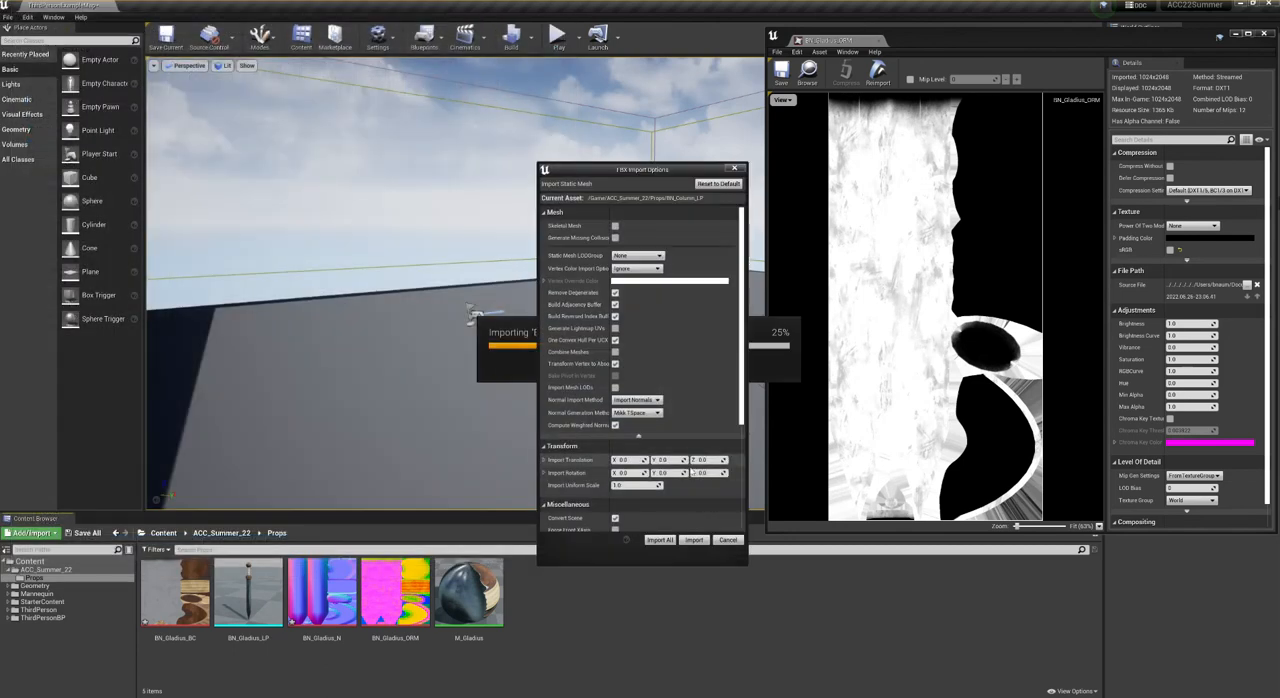
click(659, 540)
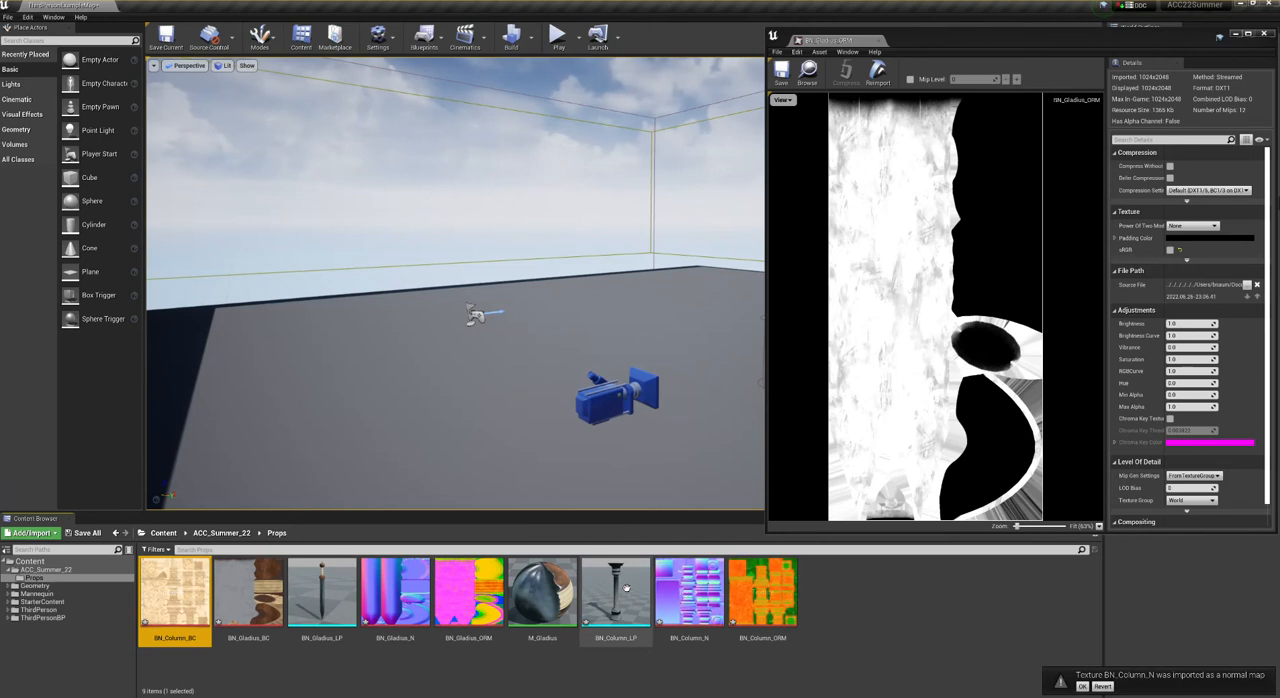
click(587, 669)
- Turn off sRGB for the BN_Column_ORM texture and save it
double_click(766, 610)
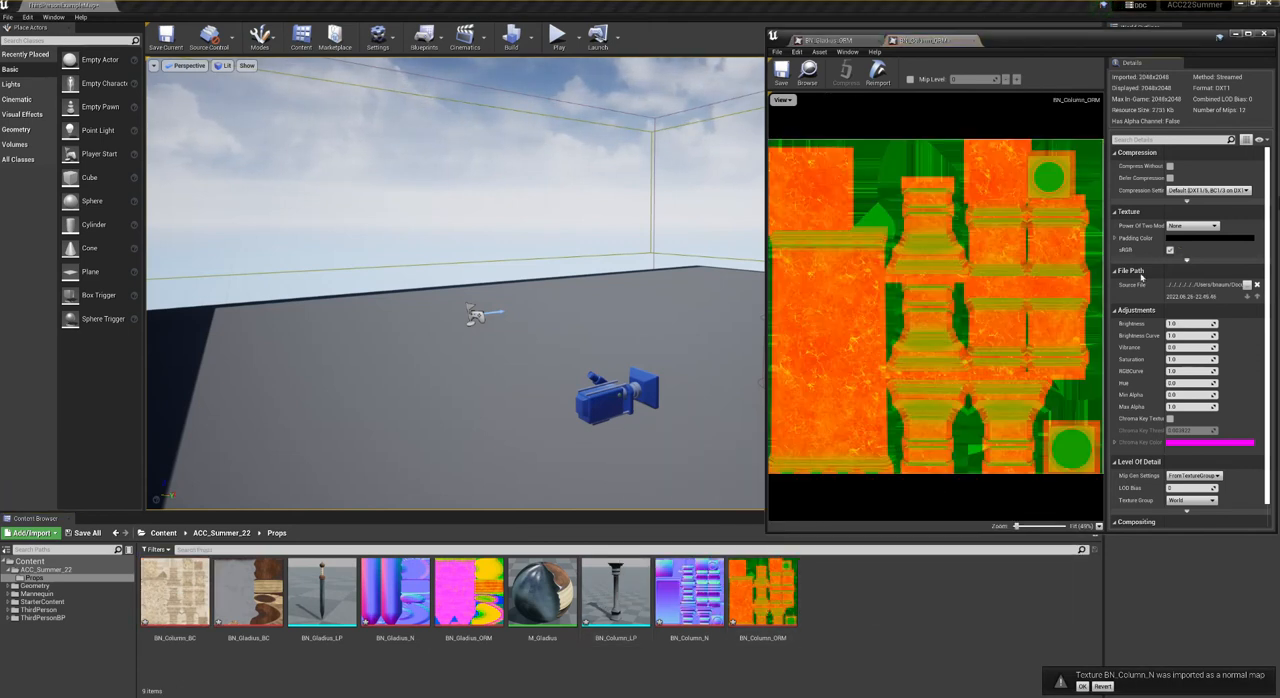
click(1170, 251)
click(781, 72)
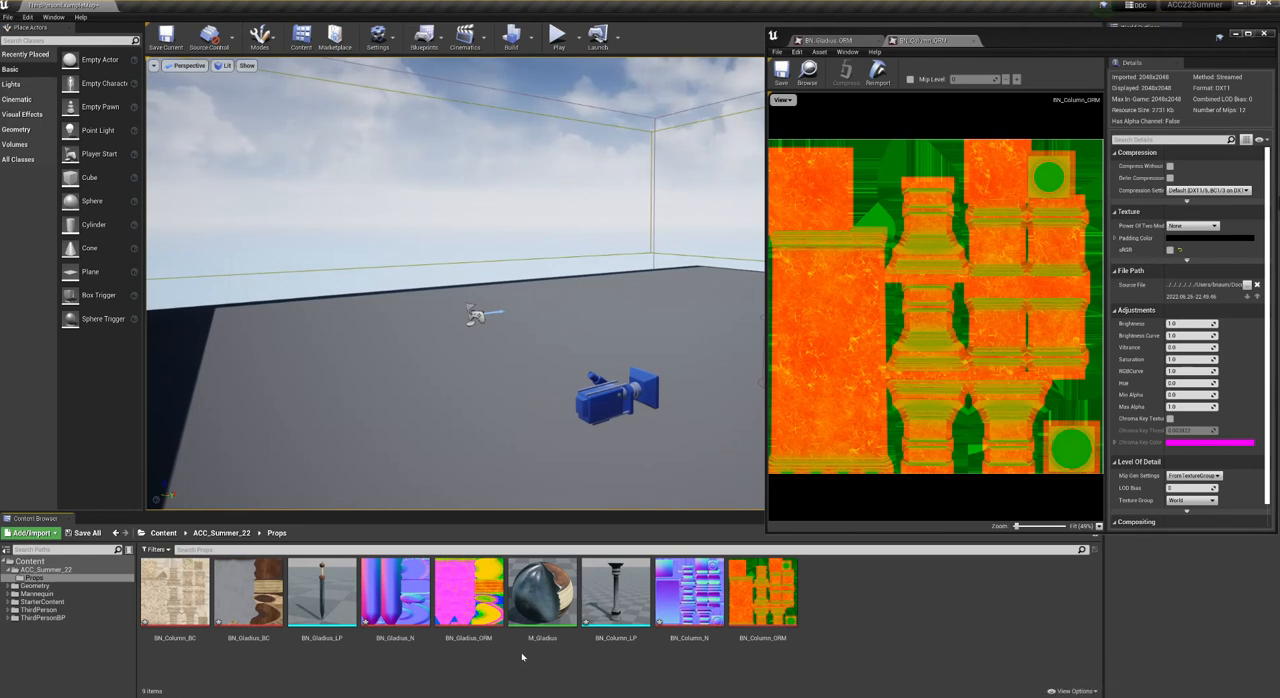
- Duplicate the M_Gladius material in Props and name the copy M_BASIC_BC_N_ORM
click(539, 587)
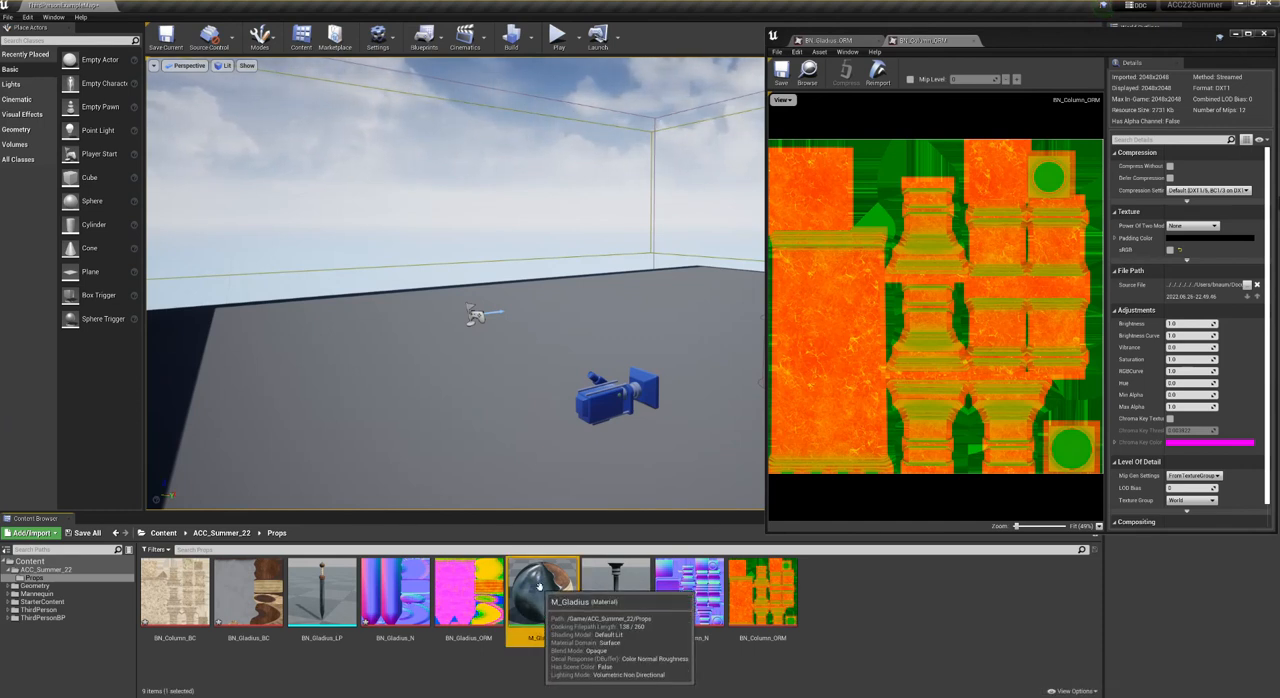
right_click(533, 590)
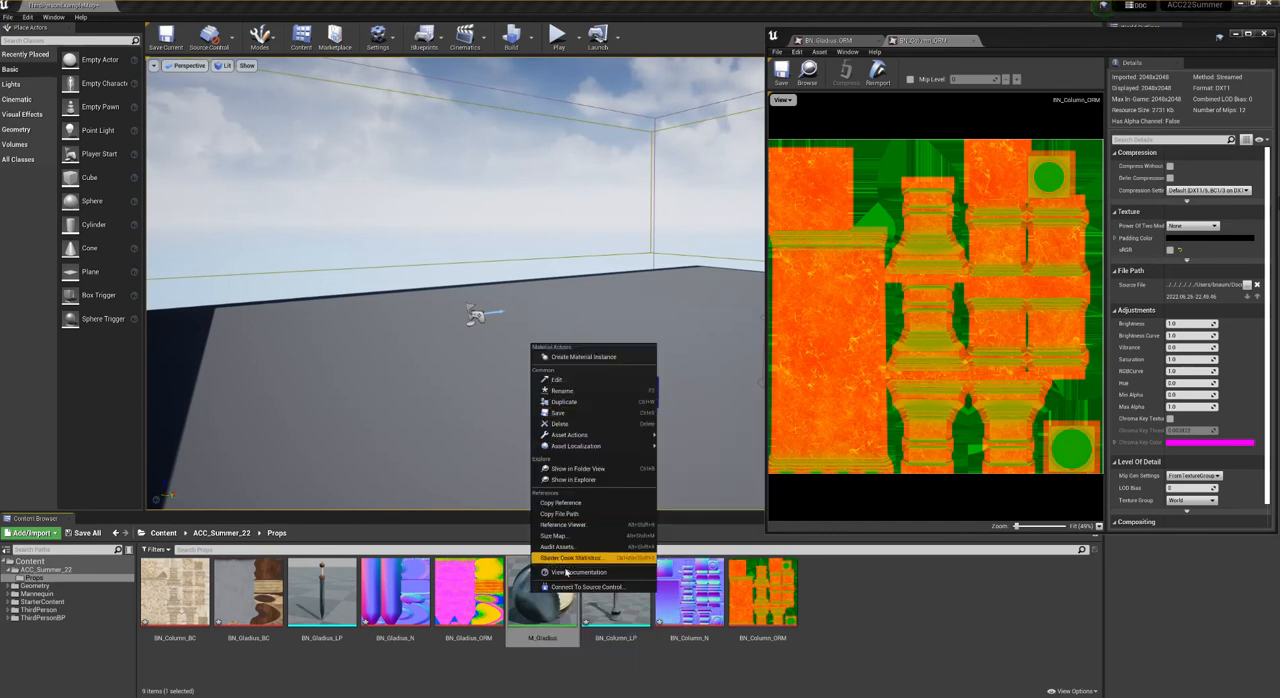
click(563, 401)
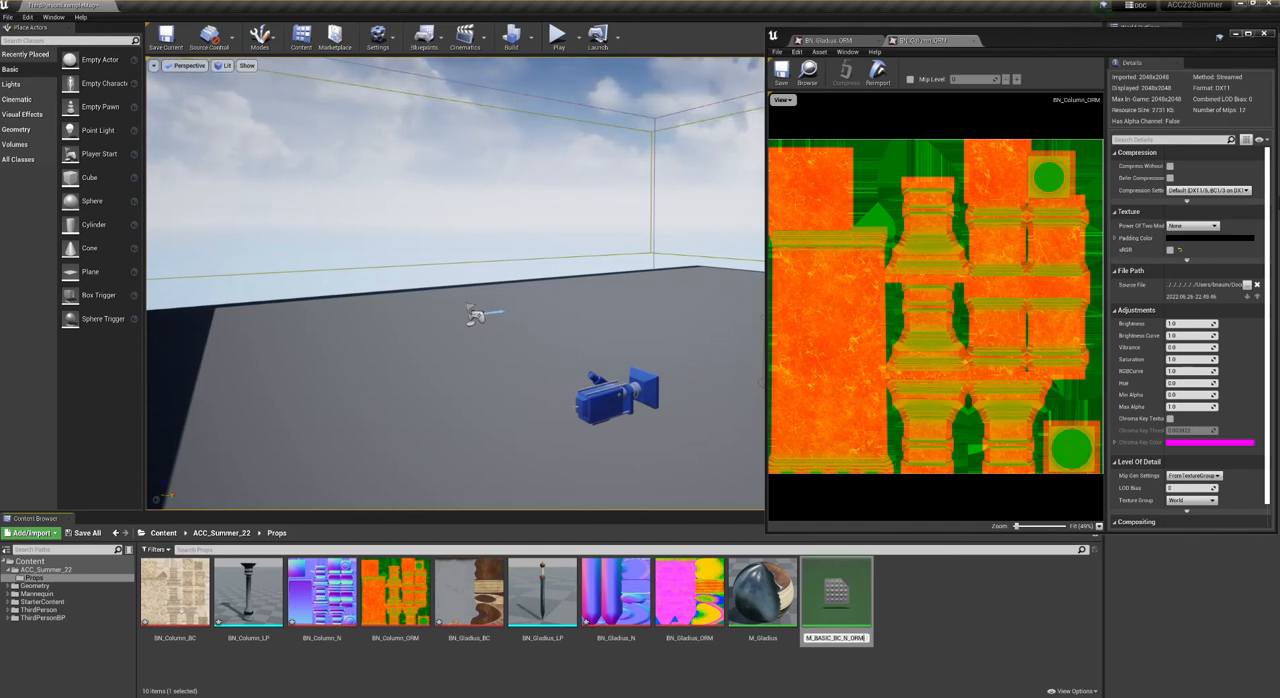
key(Return)
key(Return)
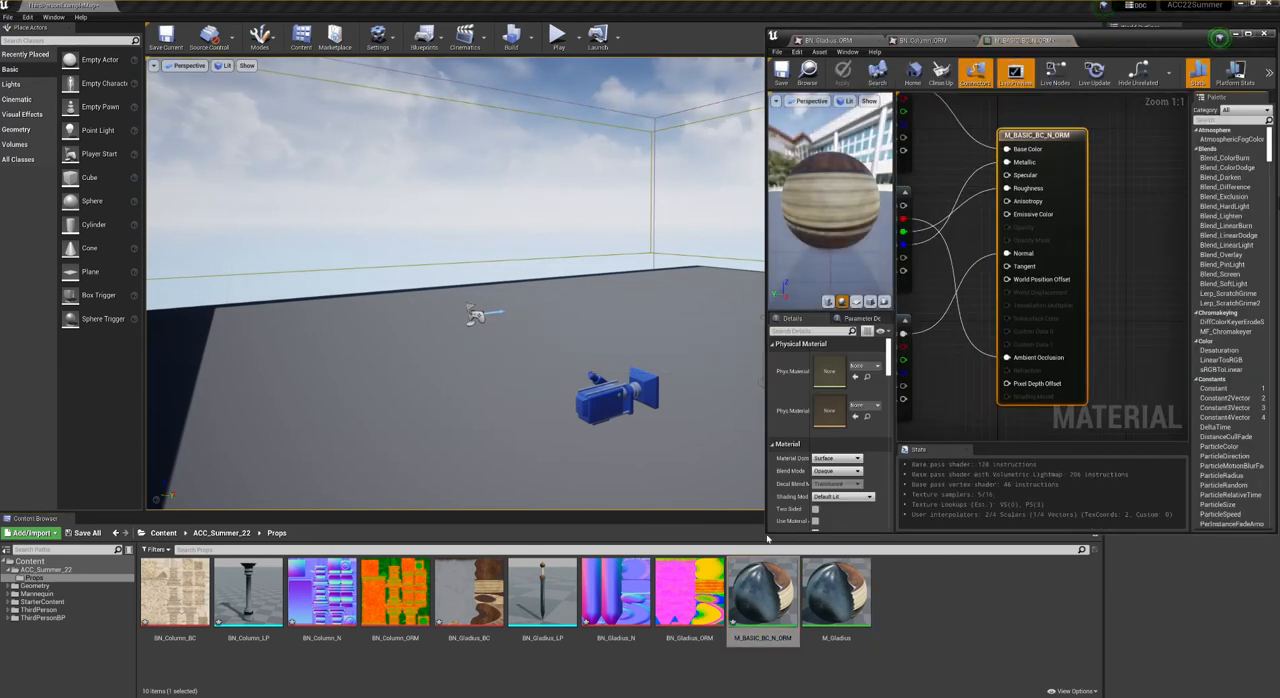
- Open M_BASIC_BC_N_ORM in a widened editor and convert its BN_Gladius_BC texture sample to a parameter named BC
drag(768, 535, 416, 535)
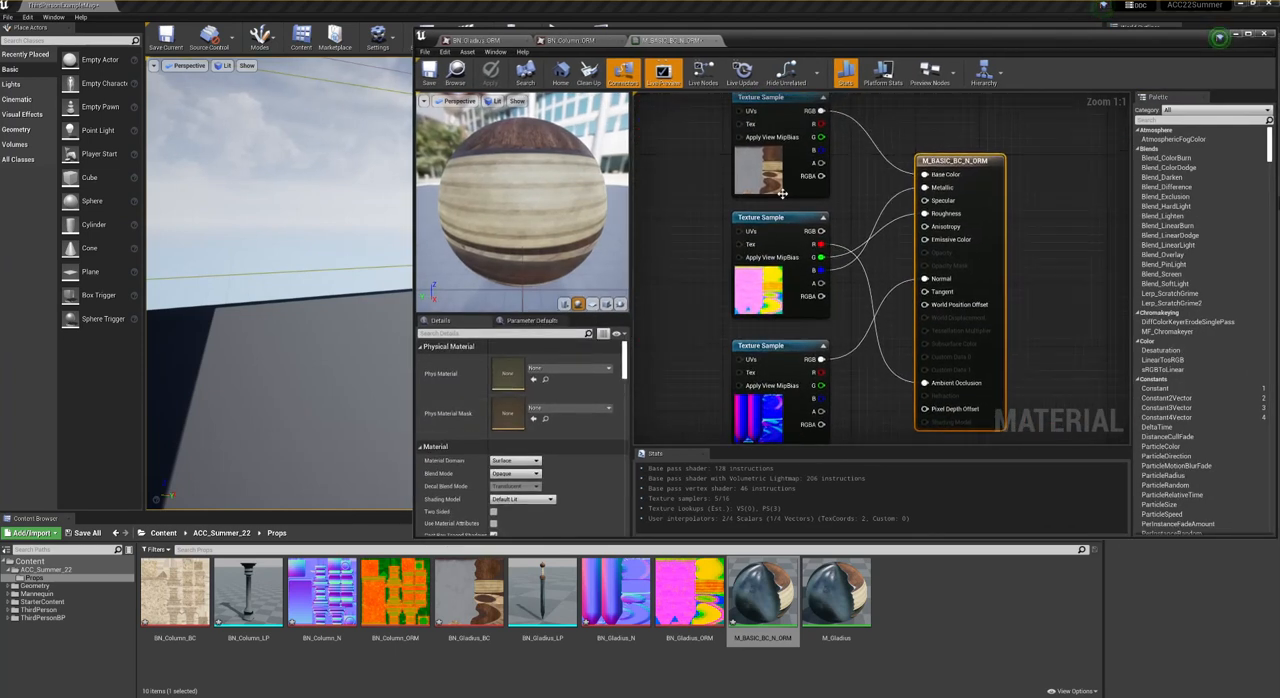
click(781, 100)
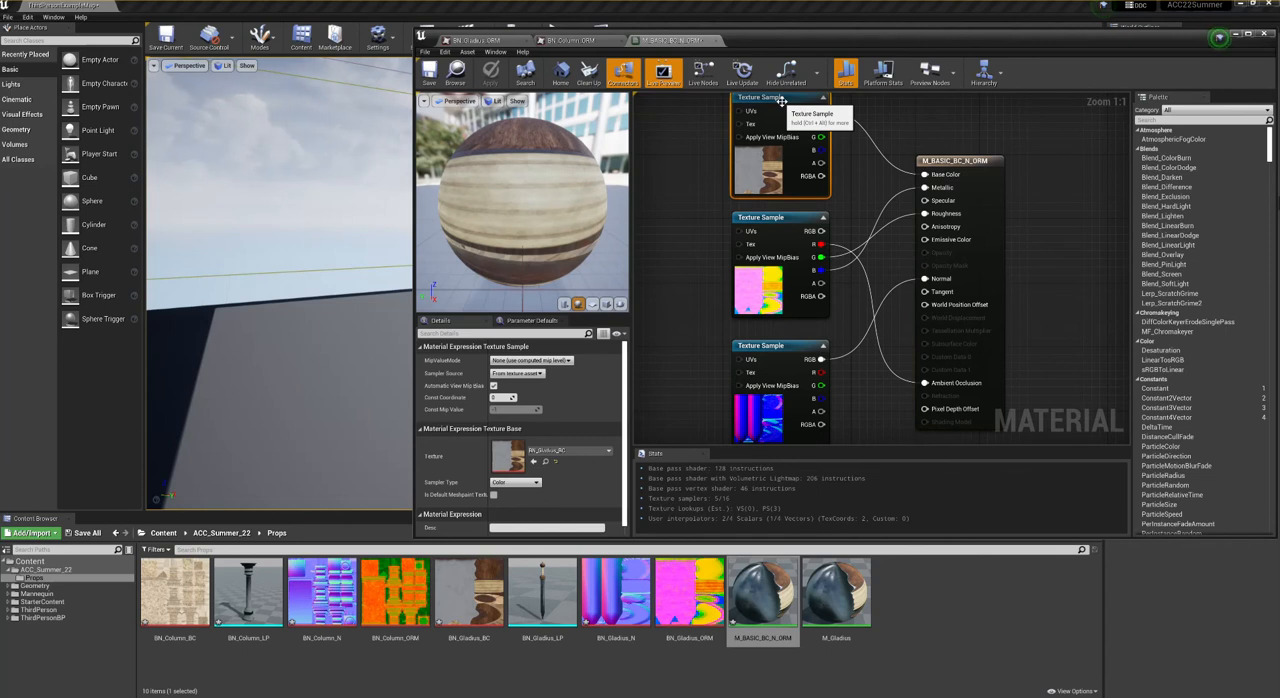
right_click(782, 101)
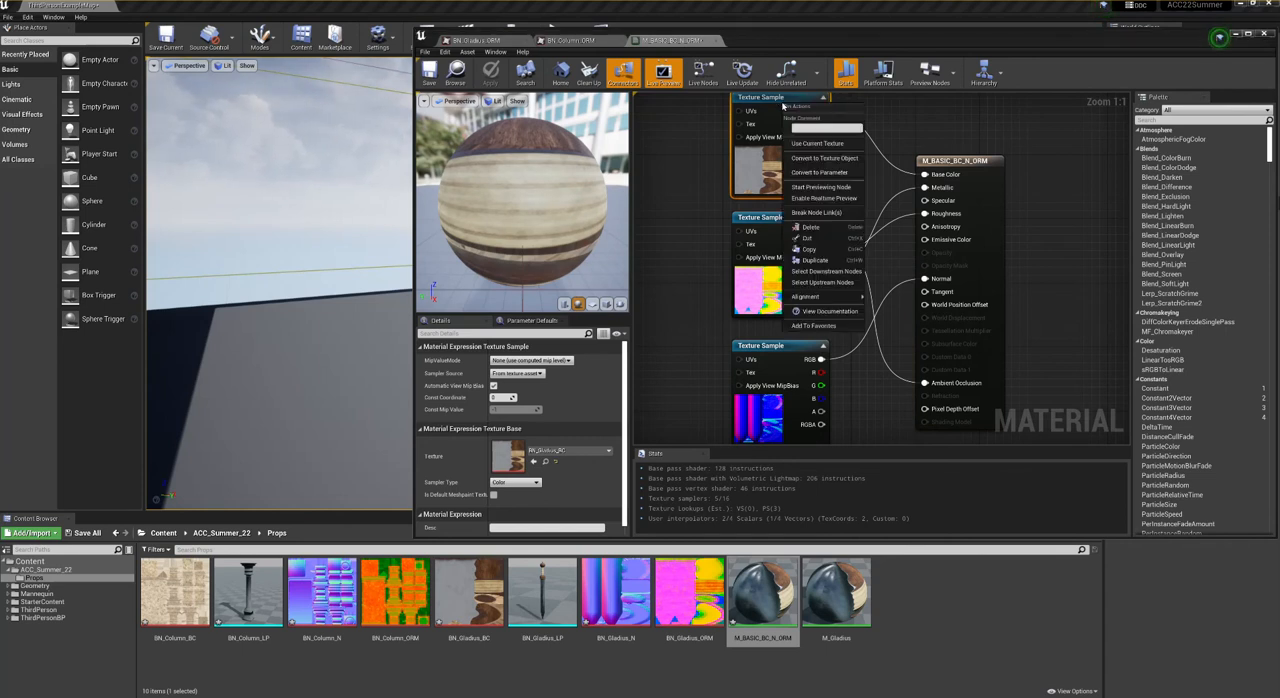
click(819, 172)
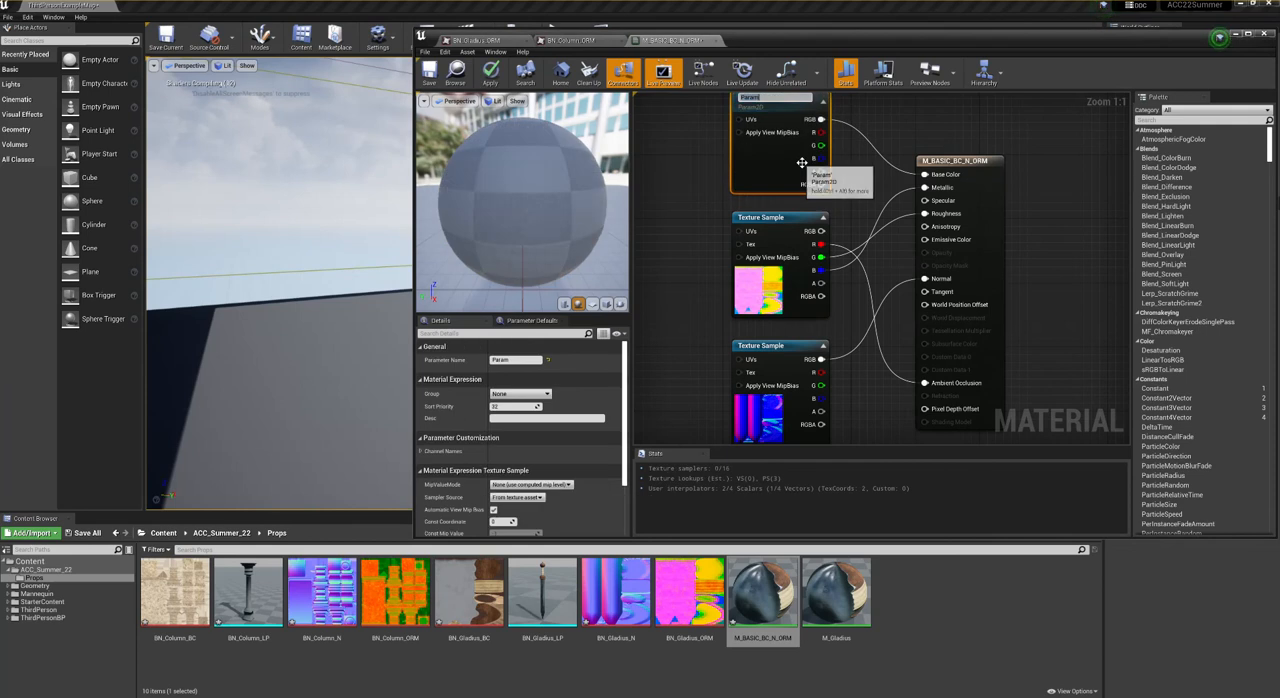
key(Return)
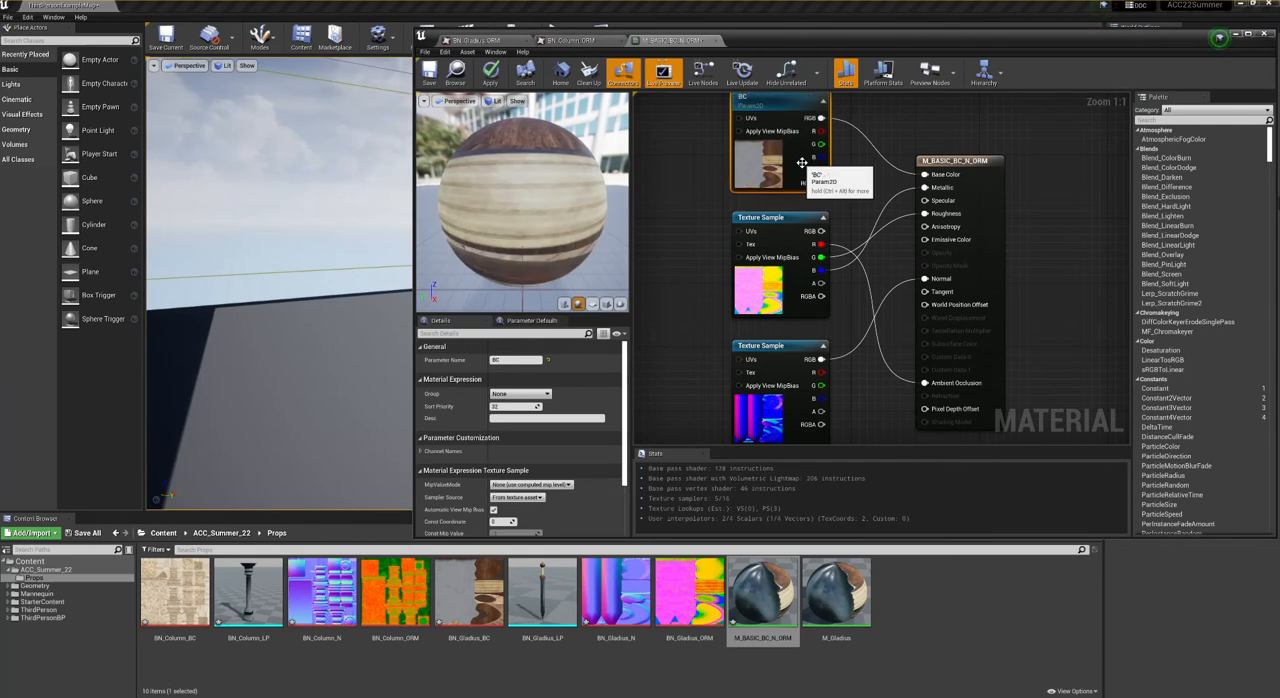
- Convert the BN_Gladius_ORM texture sample to a parameter named ORM
right_drag(772, 230, 792, 207)
right_click(805, 200)
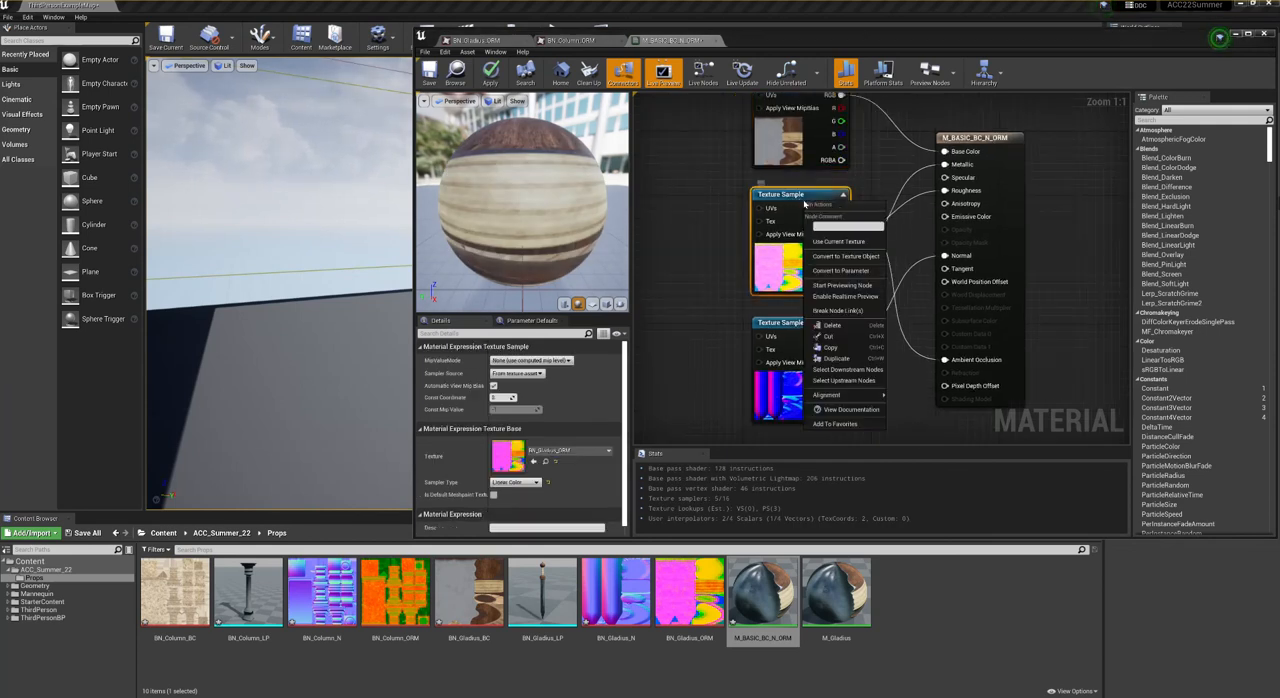
click(841, 270)
text(ORM)
key(Return)
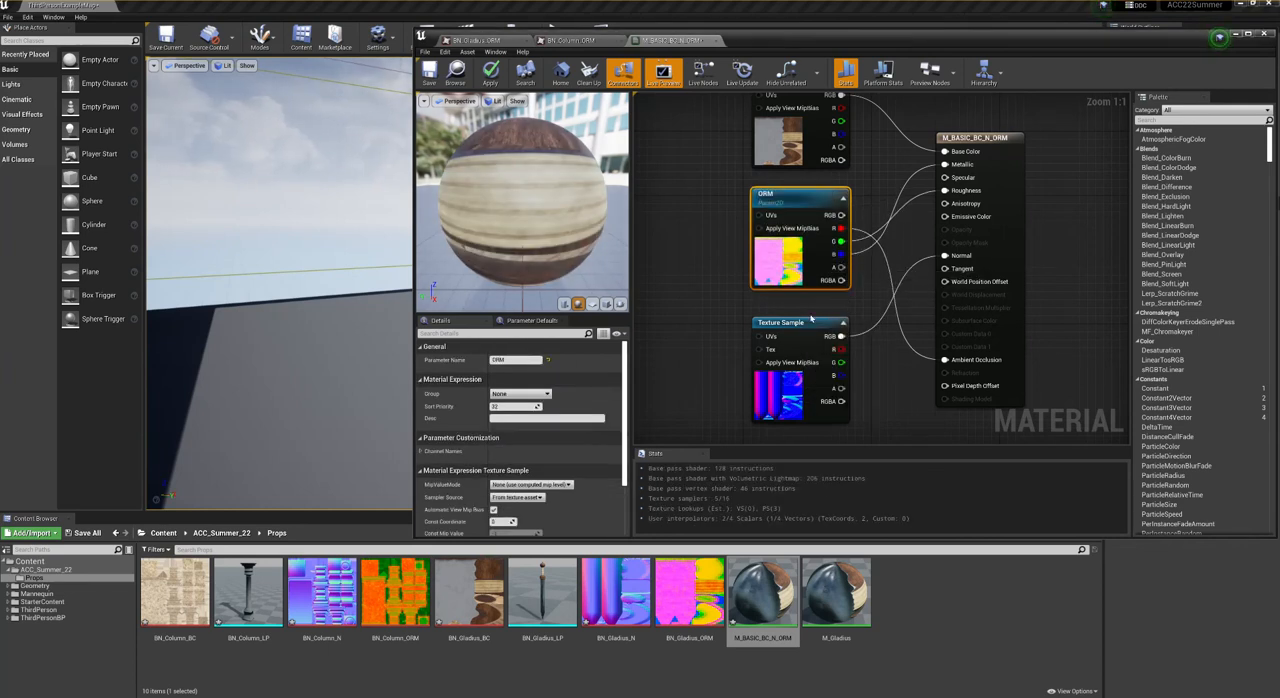
- Convert the normal map texture sample to a parameter named N
right_click(787, 323)
click(806, 392)
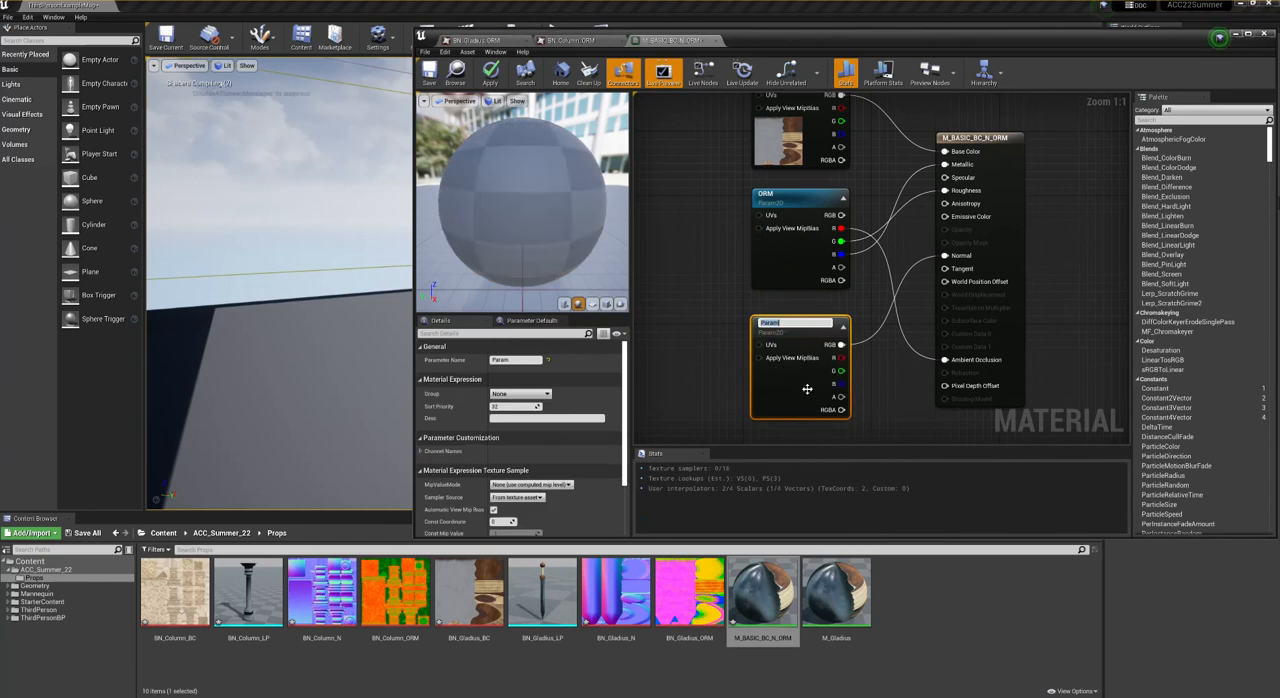
key(Return)
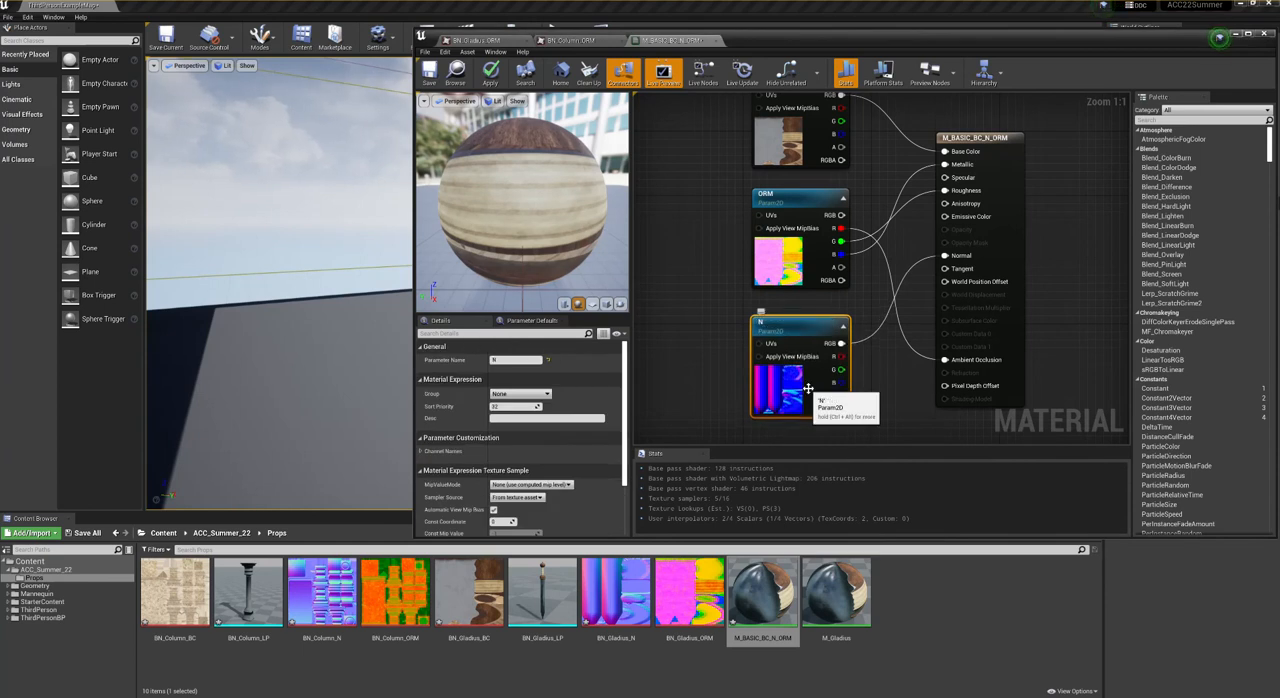
- Save the M_BASIC_BC_N_ORM material and close its editor together with the two open ORM texture editors
click(721, 336)
right_drag(694, 248, 694, 265)
click(440, 86)
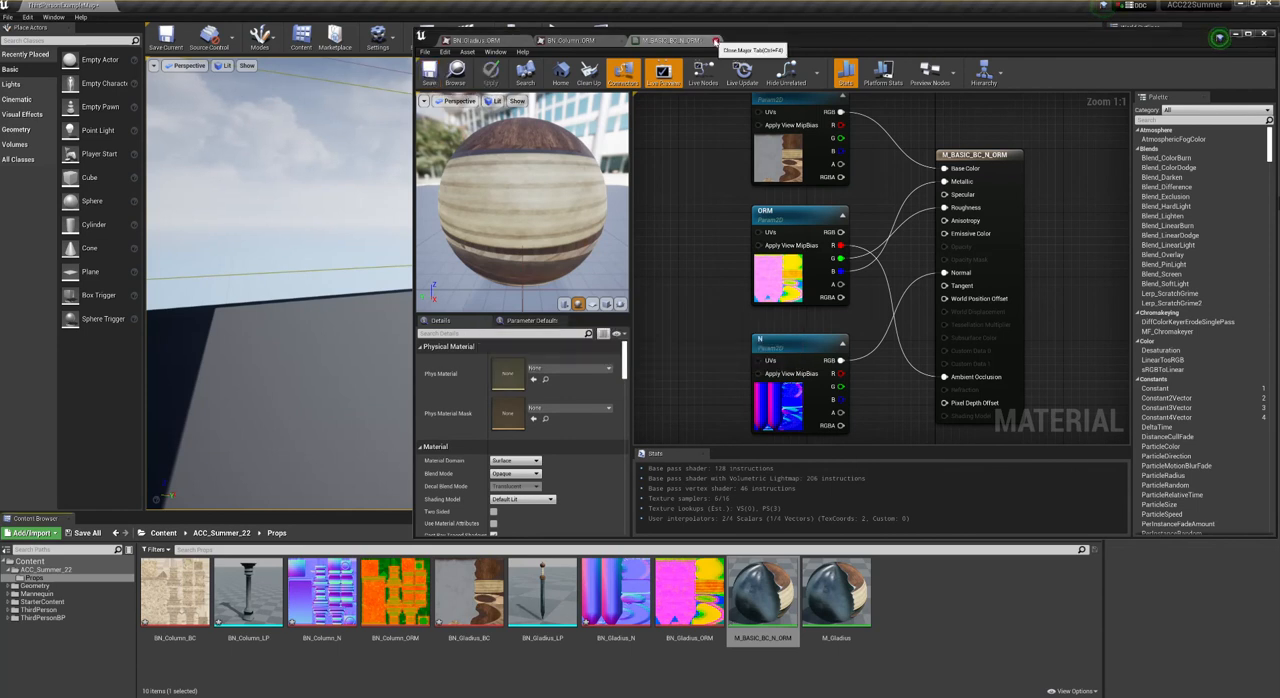
click(710, 41)
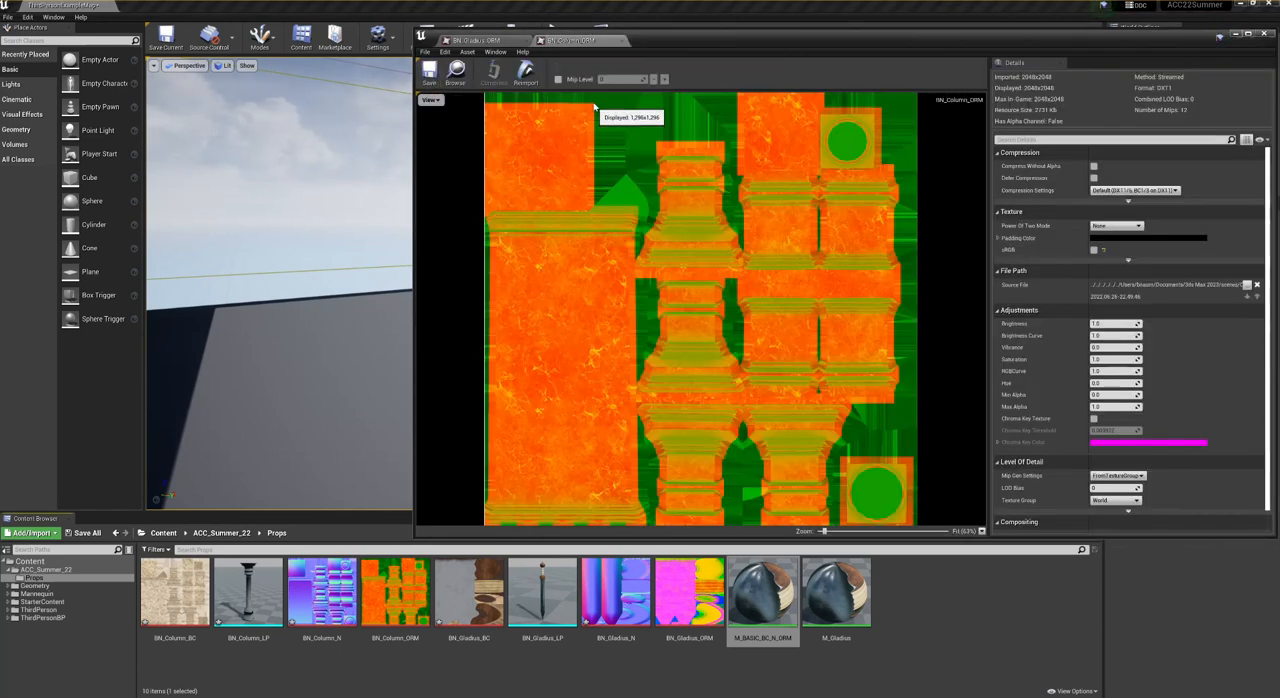
click(626, 40)
click(527, 40)
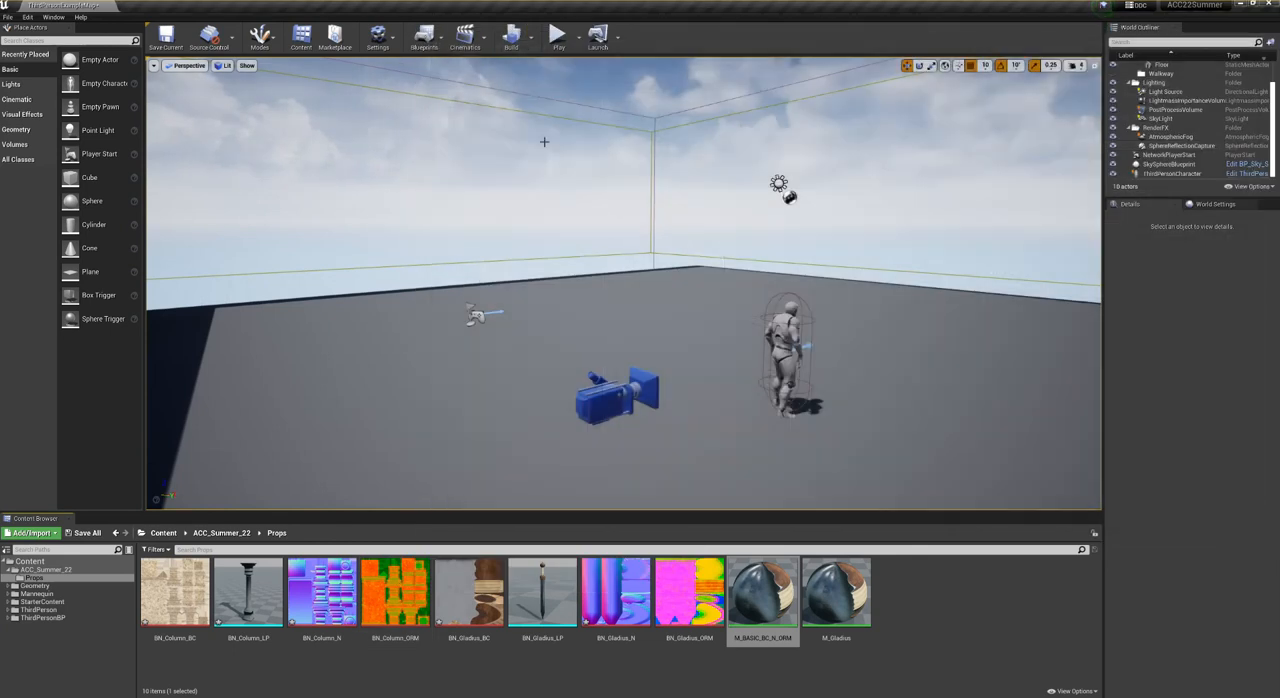
- Create a material instance named MI_Column in Props and set its parent to M_BASIC_BC_N_ORM
click(940, 594)
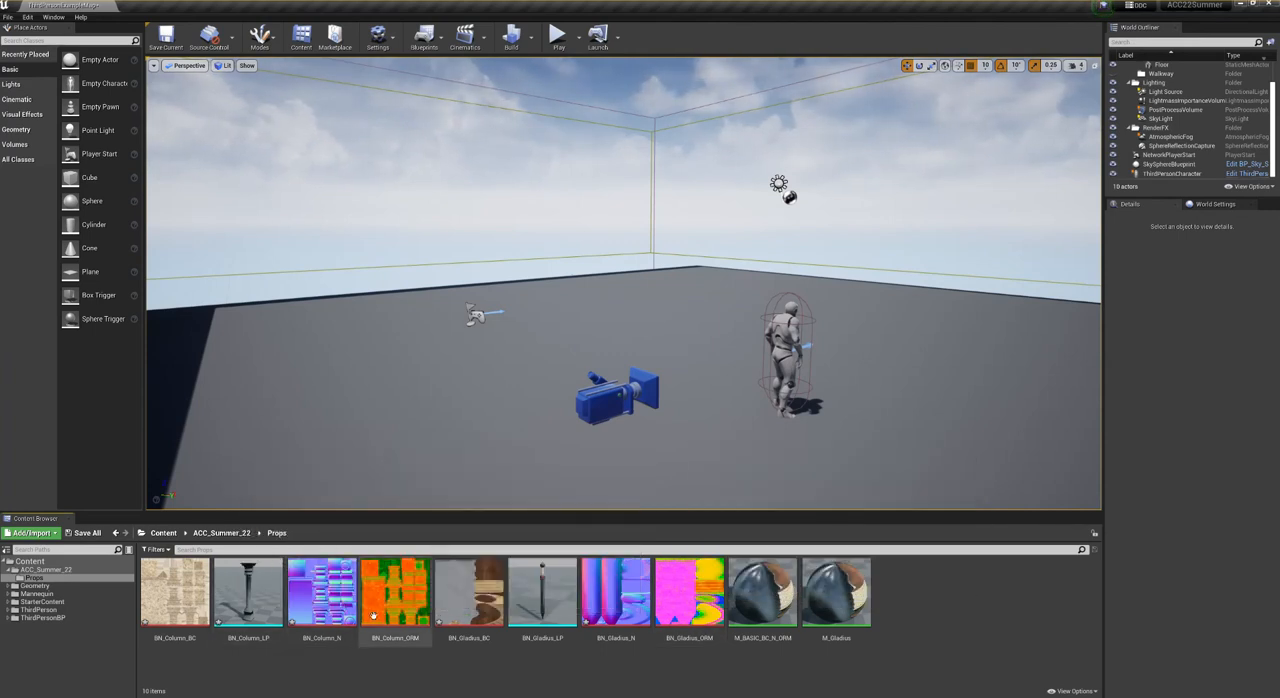
right_click(907, 594)
mouse_move(932, 520)
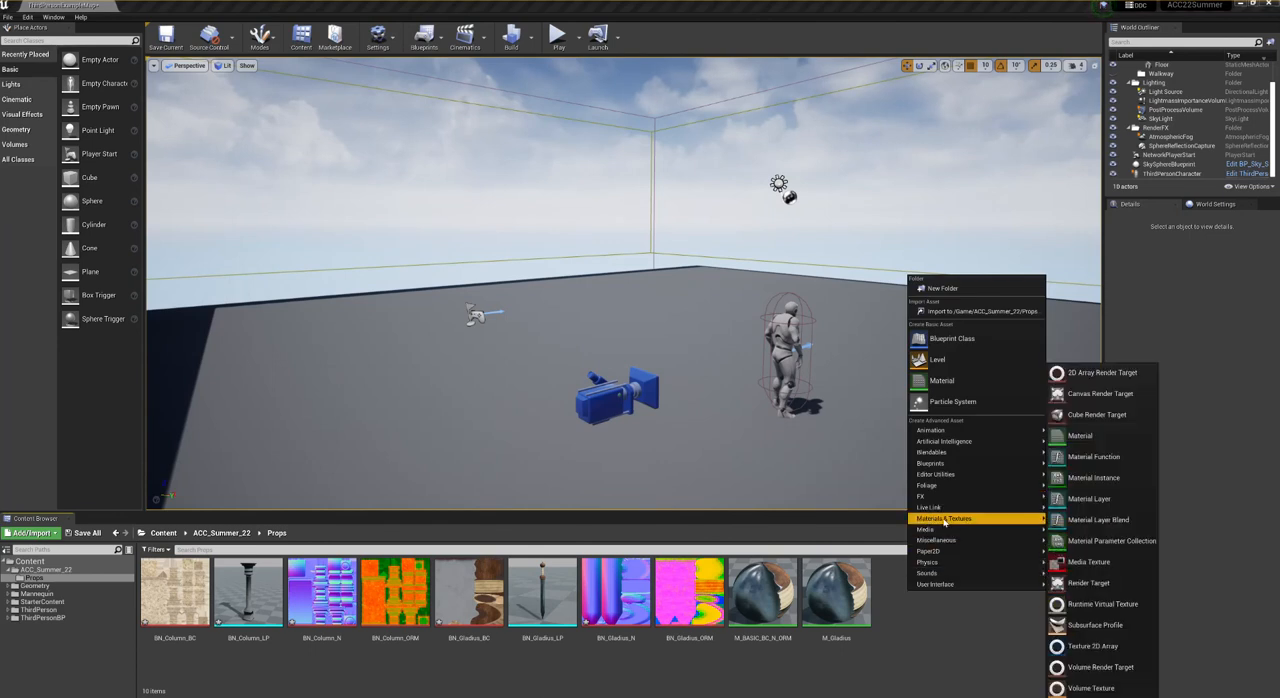
click(1093, 477)
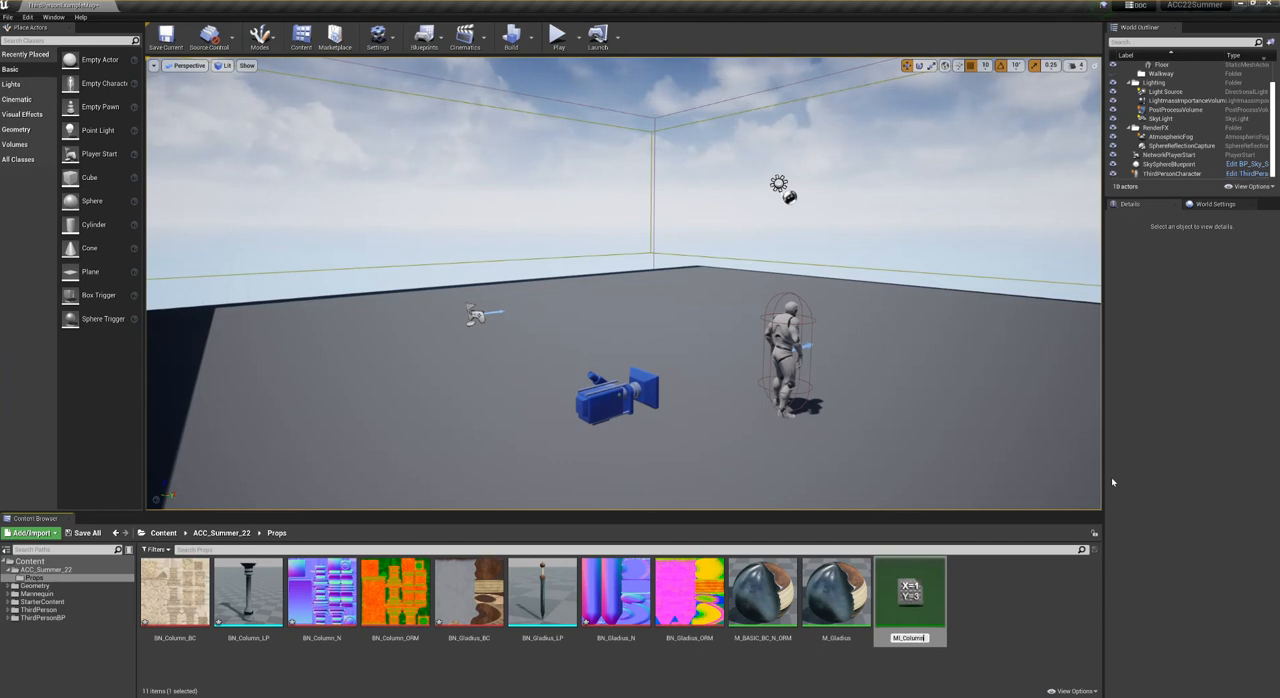
key(Return)
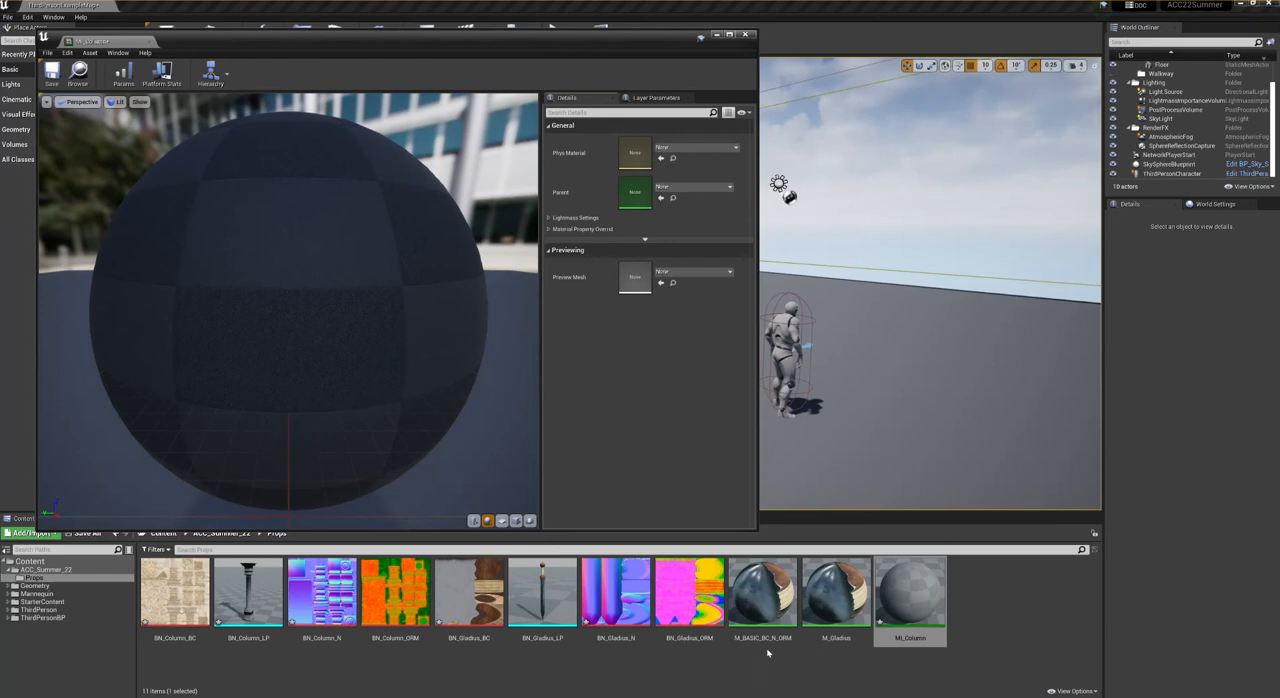
drag(760, 628, 645, 195)
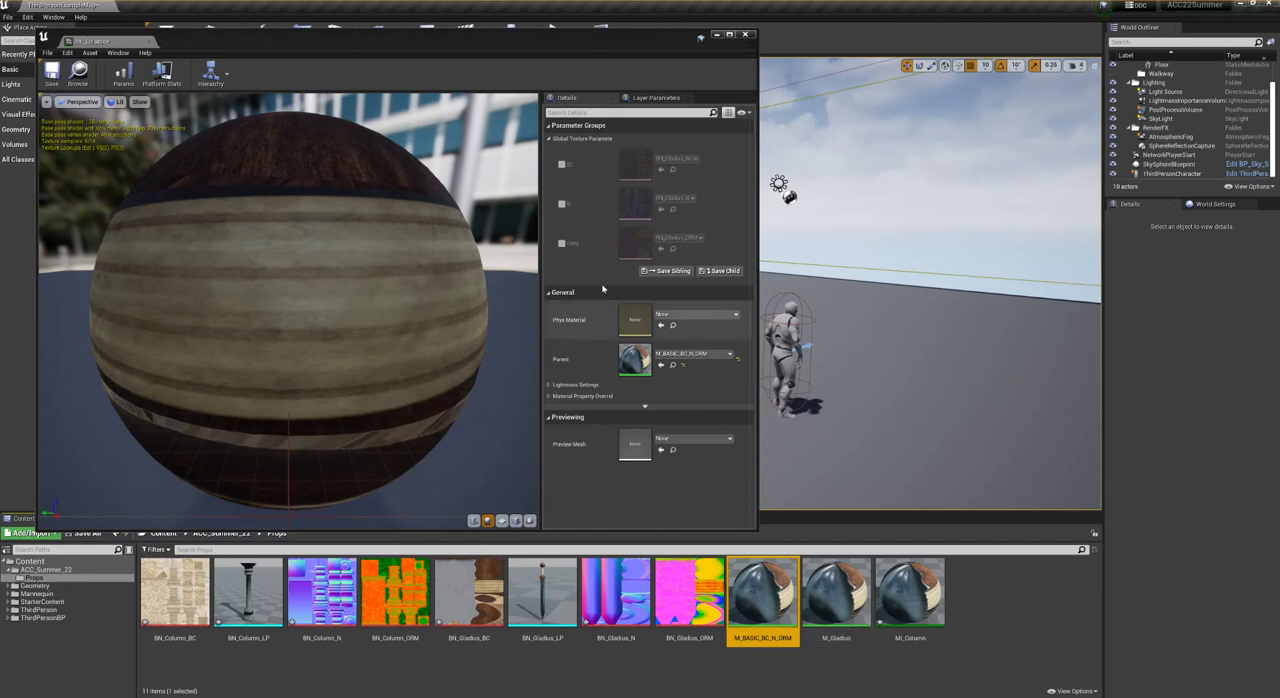
- Override the BC, N and ORM parameters of MI_Column with BN_Column_BC, BN_Column_N and BN_Column_ORM
click(562, 164)
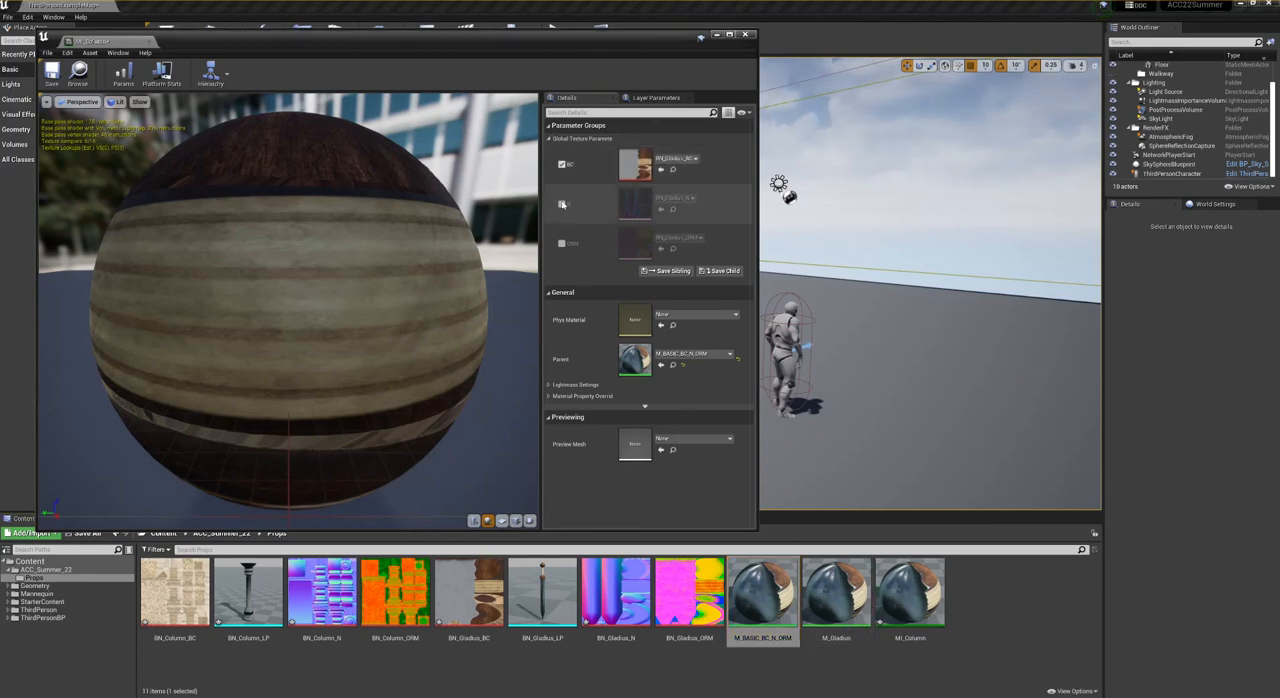
click(562, 204)
click(562, 245)
drag(175, 592, 630, 168)
click(395, 596)
drag(395, 596, 637, 243)
drag(321, 596, 638, 204)
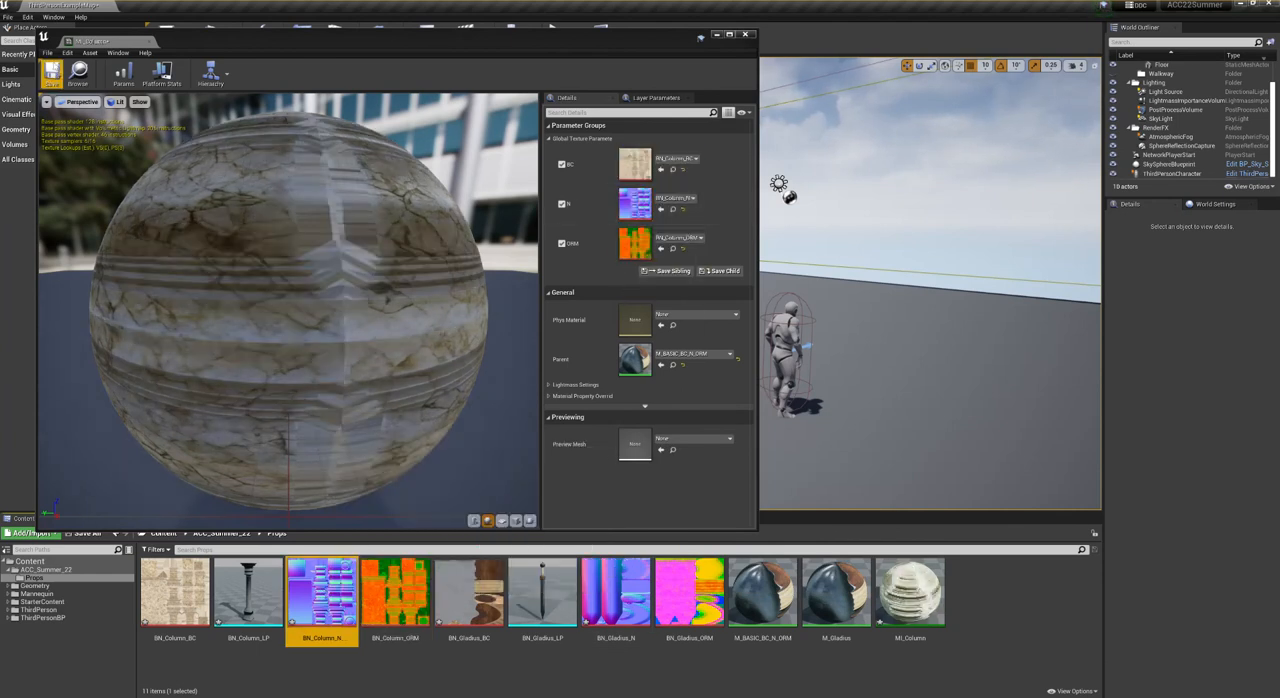
- Open the BN_Column_LP static mesh and assign MI_Column to its Element 0 material slot
double_click(248, 600)
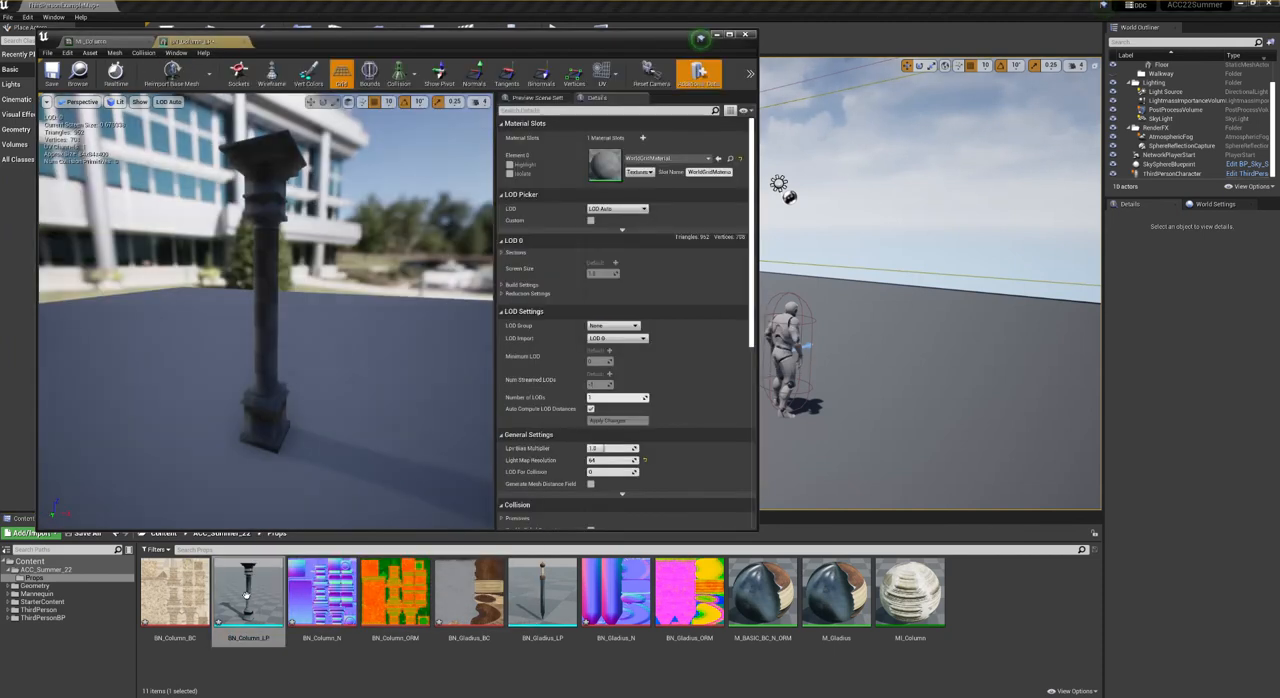
click(915, 602)
drag(918, 606, 606, 164)
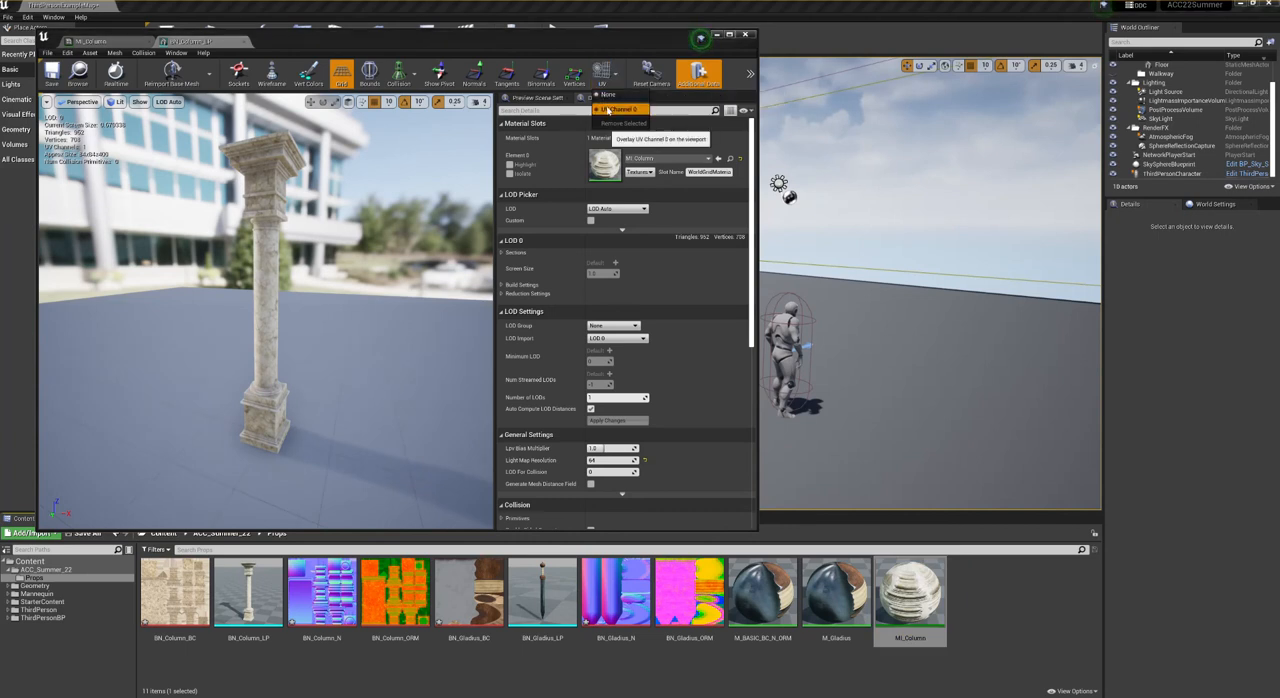
- Overlay UV Channel 0 on the column mesh preview to inspect its layout, and turn the overlay off again
click(602, 70)
click(619, 73)
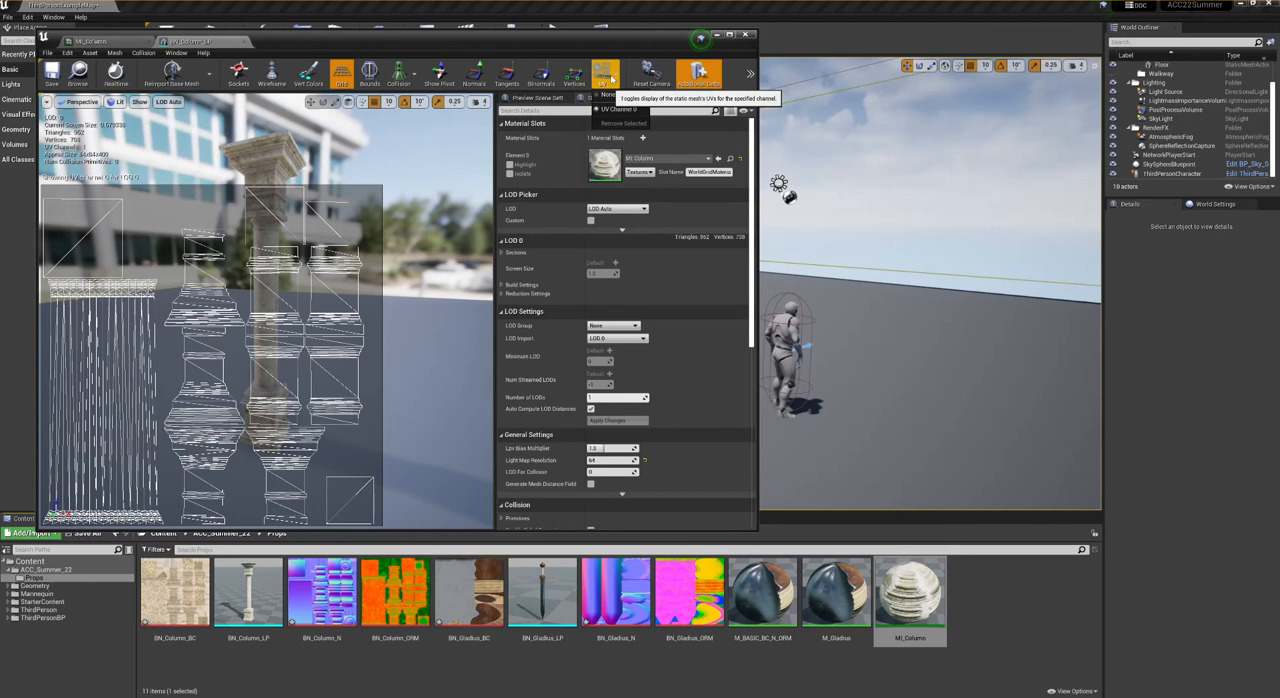
click(617, 109)
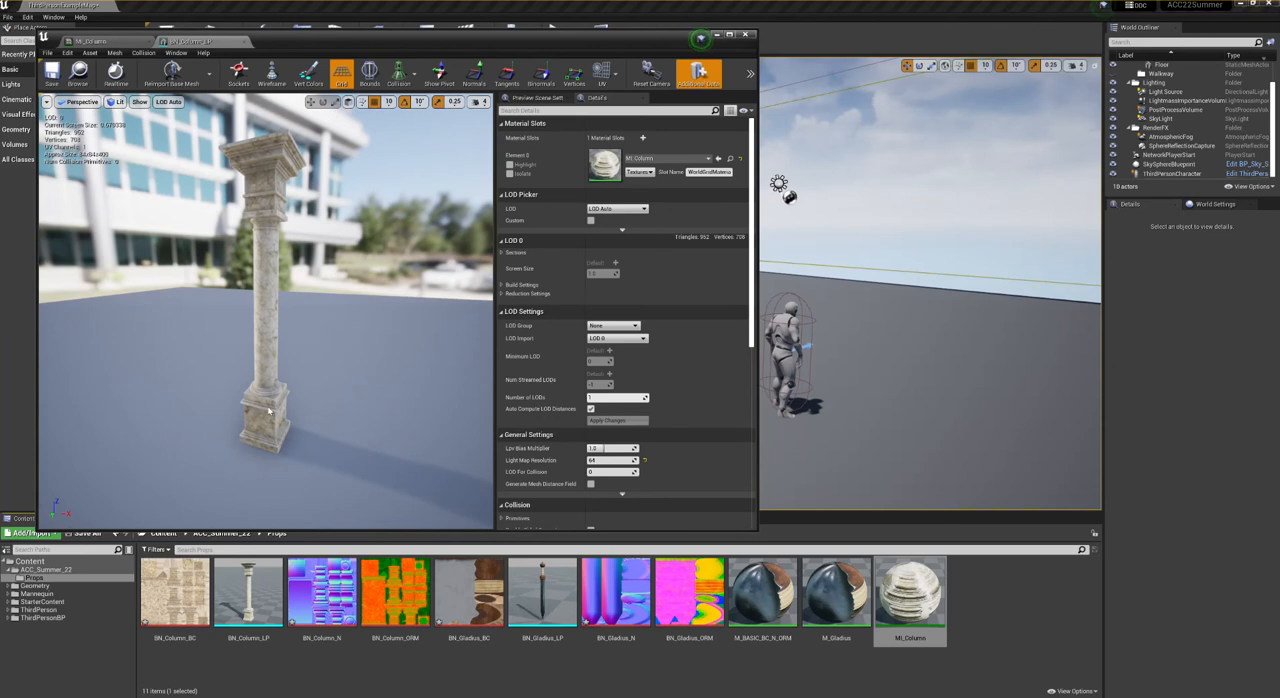
- Add a box simplified collision to BN_Column_LP, save the mesh and close the asset editors
click(143, 52)
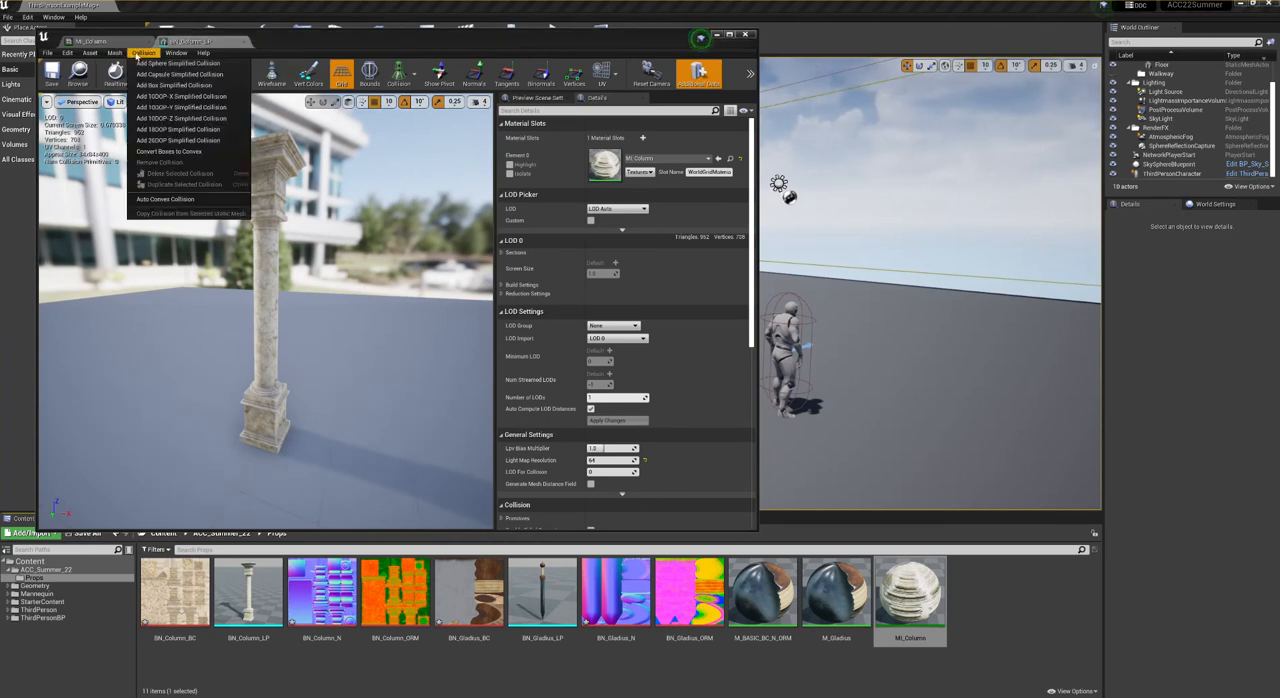
click(178, 85)
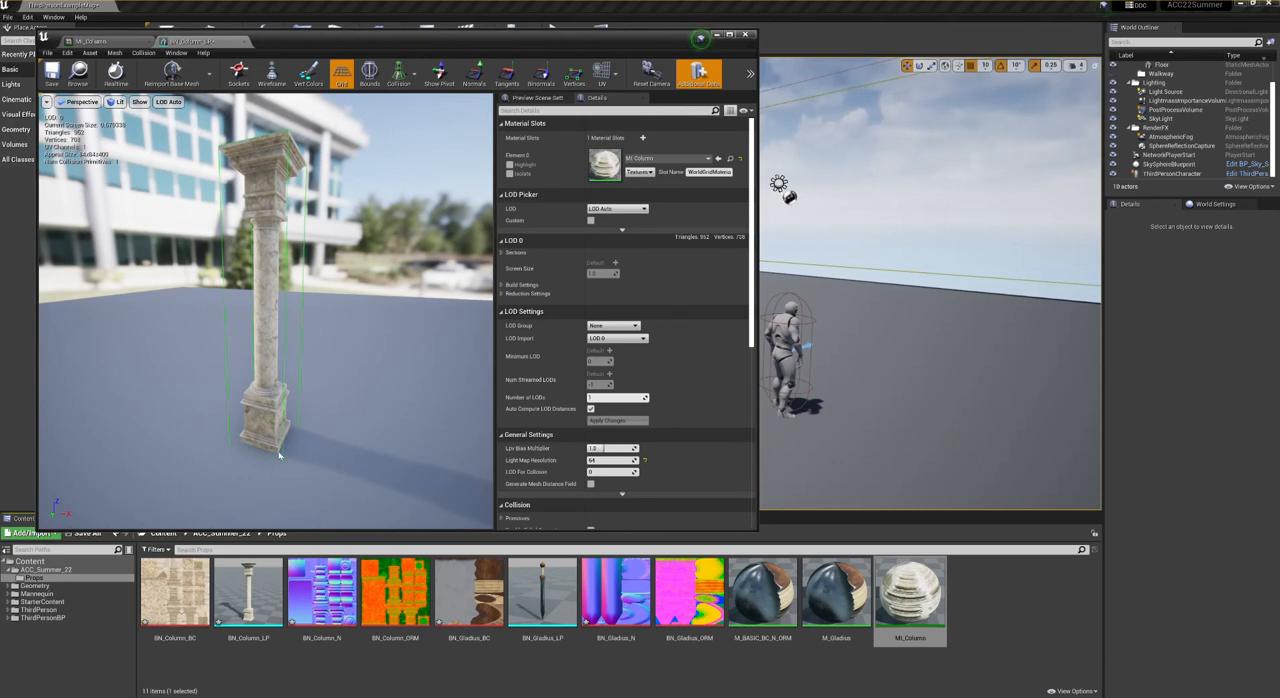
click(52, 75)
click(244, 42)
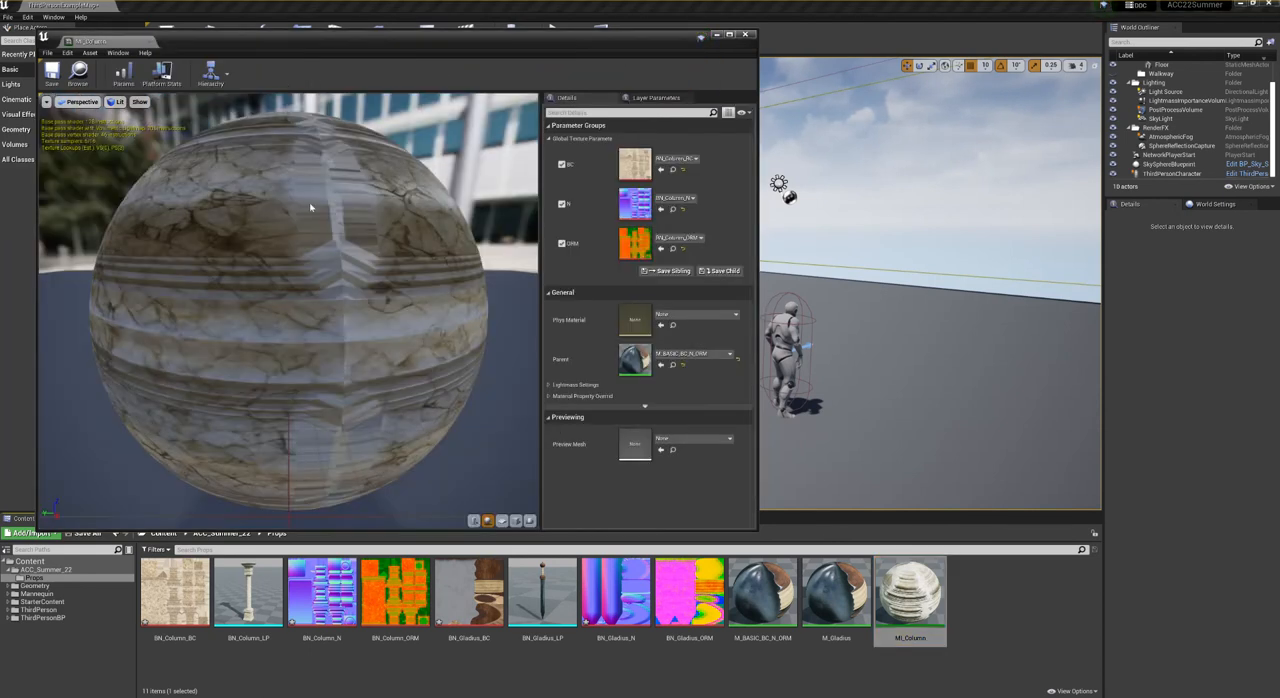
click(748, 35)
- Place BN_Column_LP on the floor behind the character and BN_Gladius_LP near the character in the level
drag(248, 598, 882, 352)
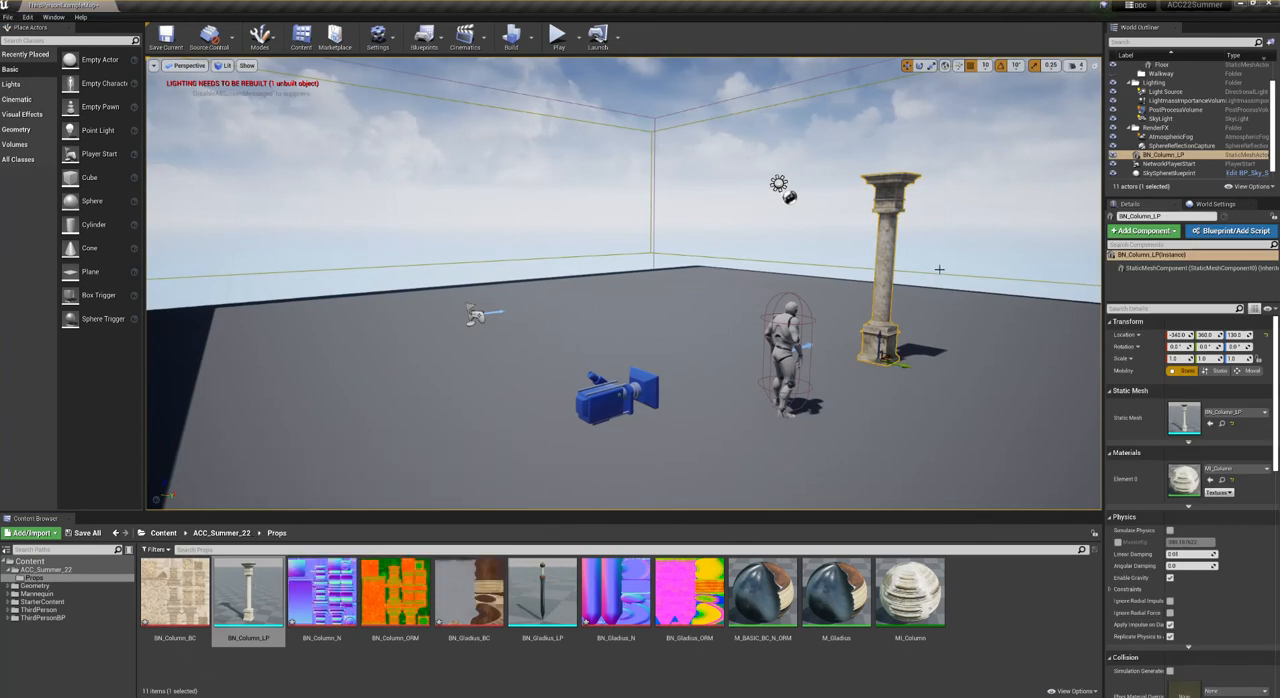
drag(542, 592, 740, 389)
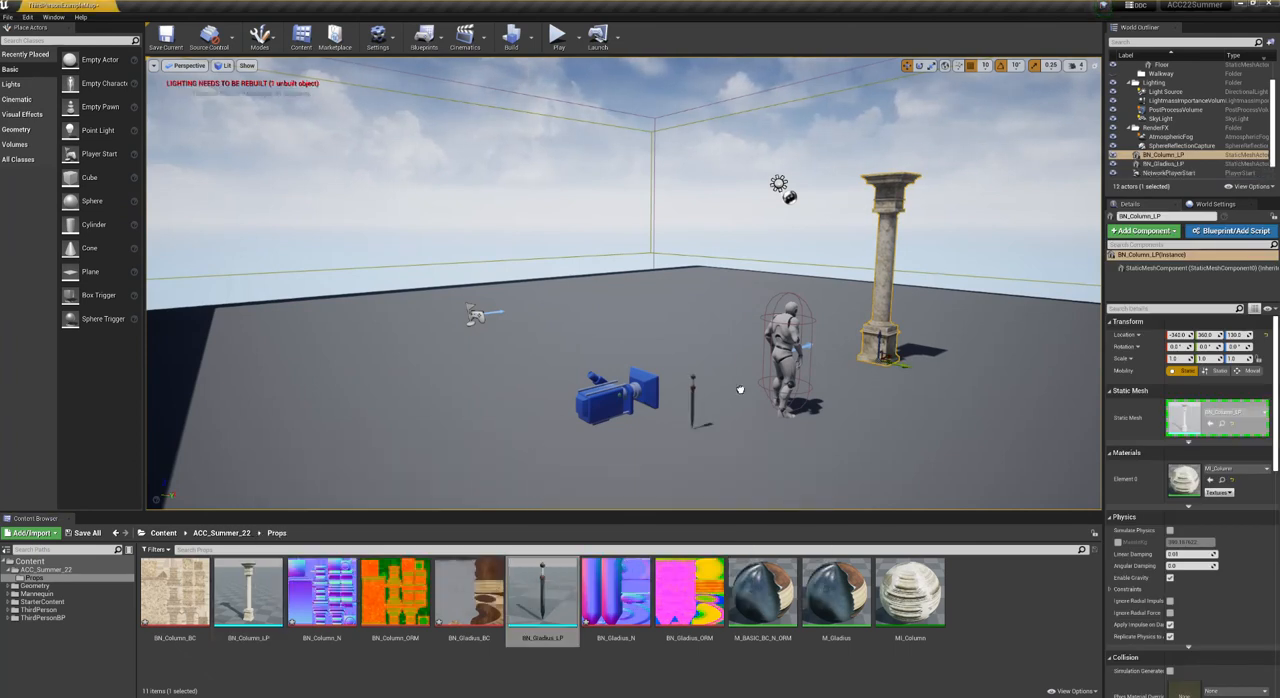
drag(727, 337, 728, 338)
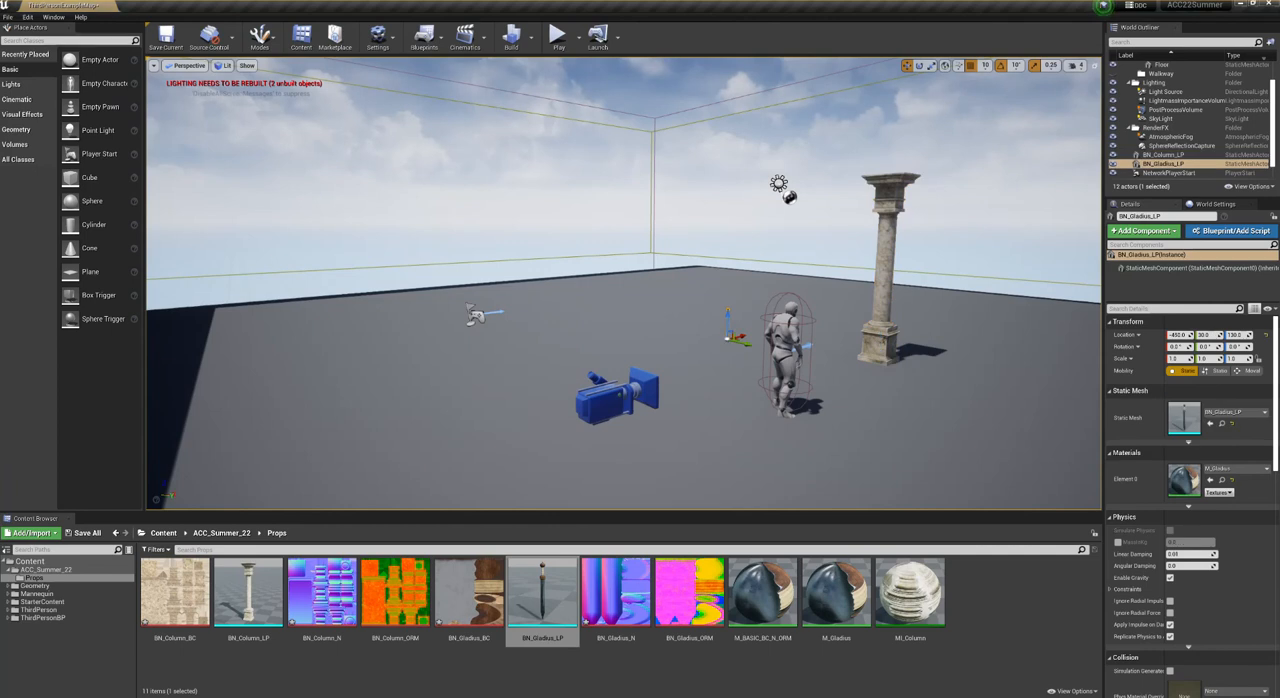
- Save the current level and all modified content, including the column and gladius BC and N textures
click(177, 36)
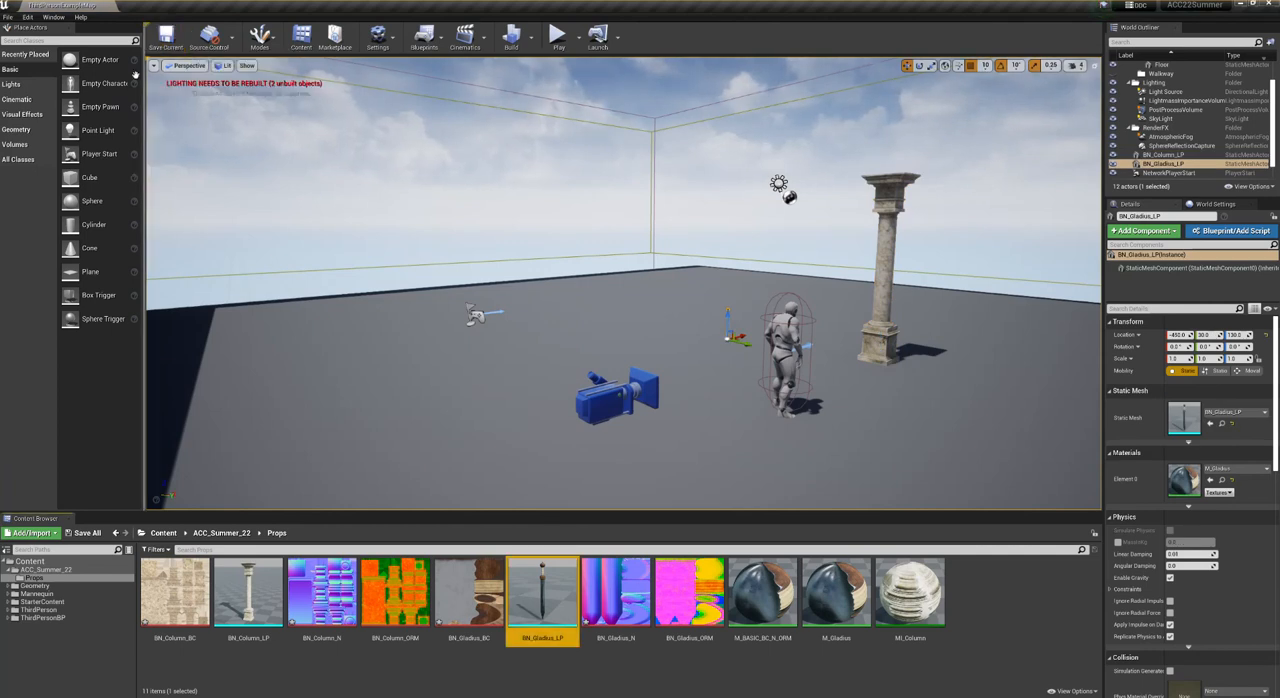
click(85, 533)
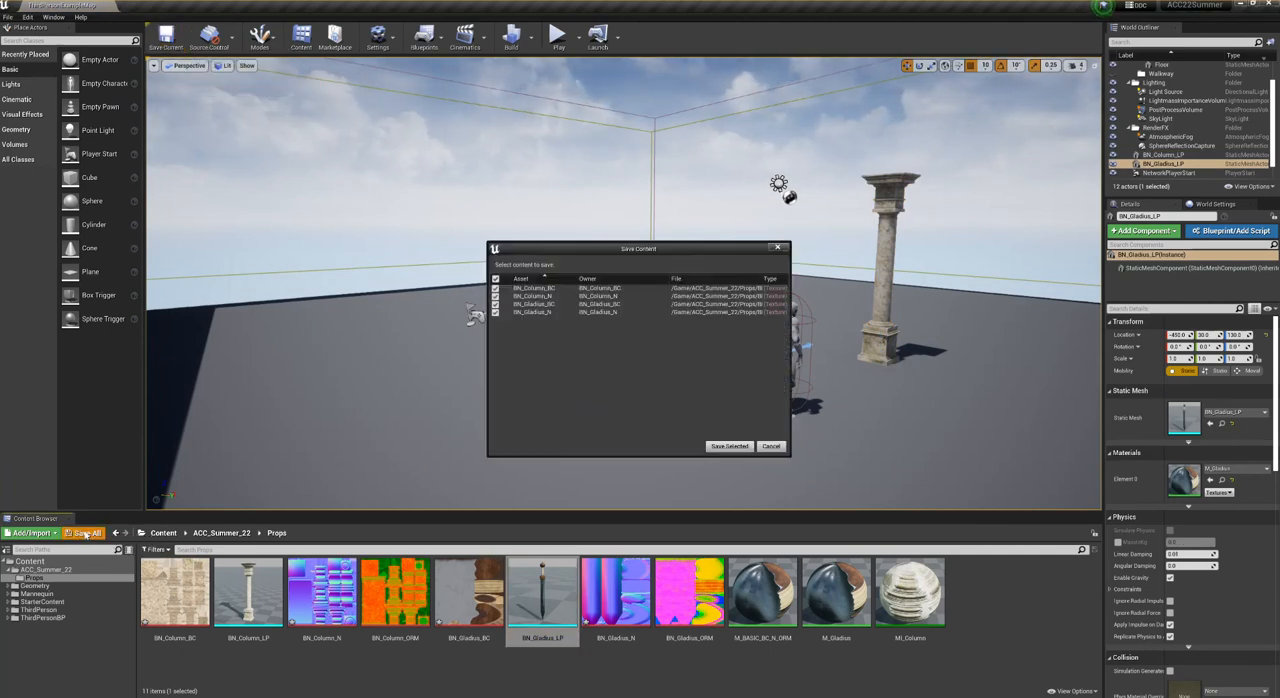
click(730, 446)
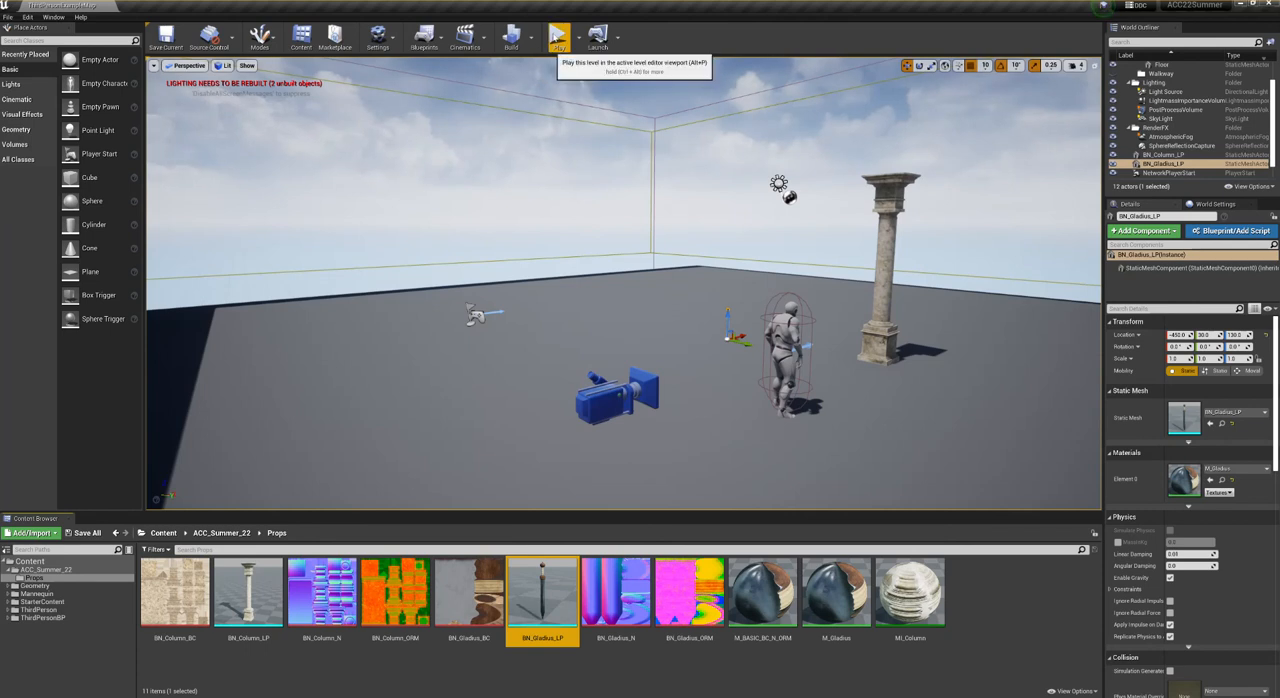
- Play the level, run the character around the column and gladius to check collision and materials, and stop playing
click(557, 36)
key(w)
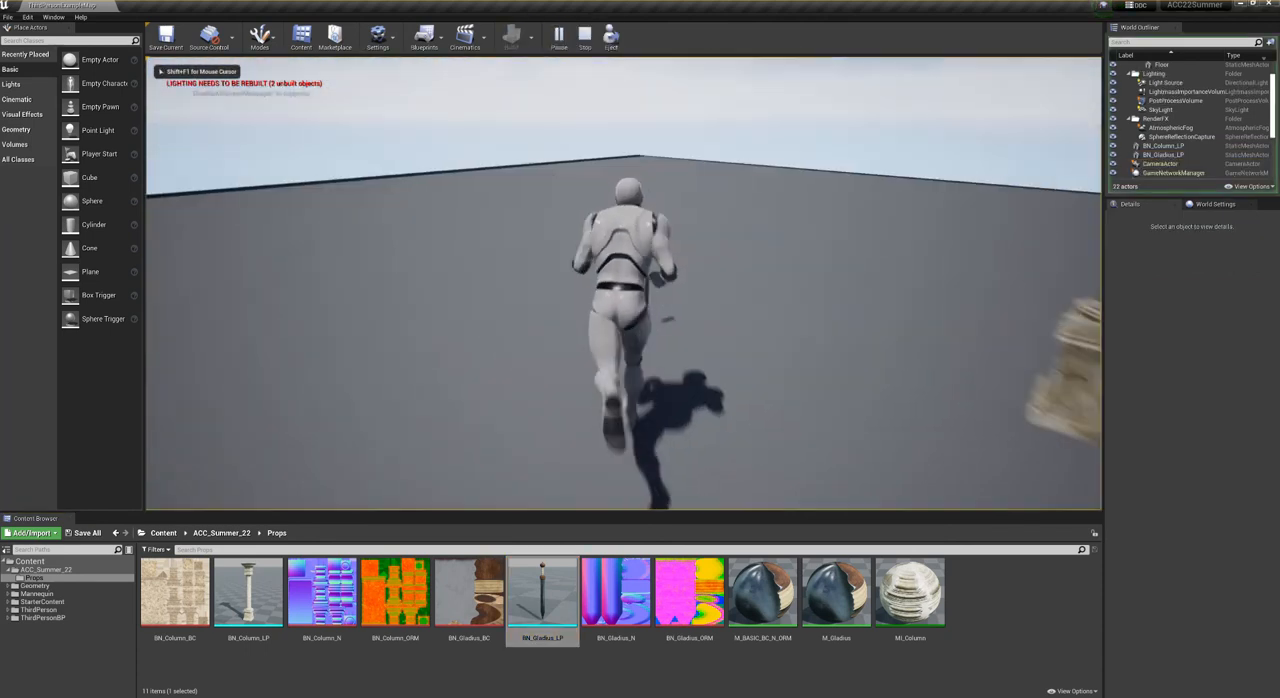
key(s)
key(d)
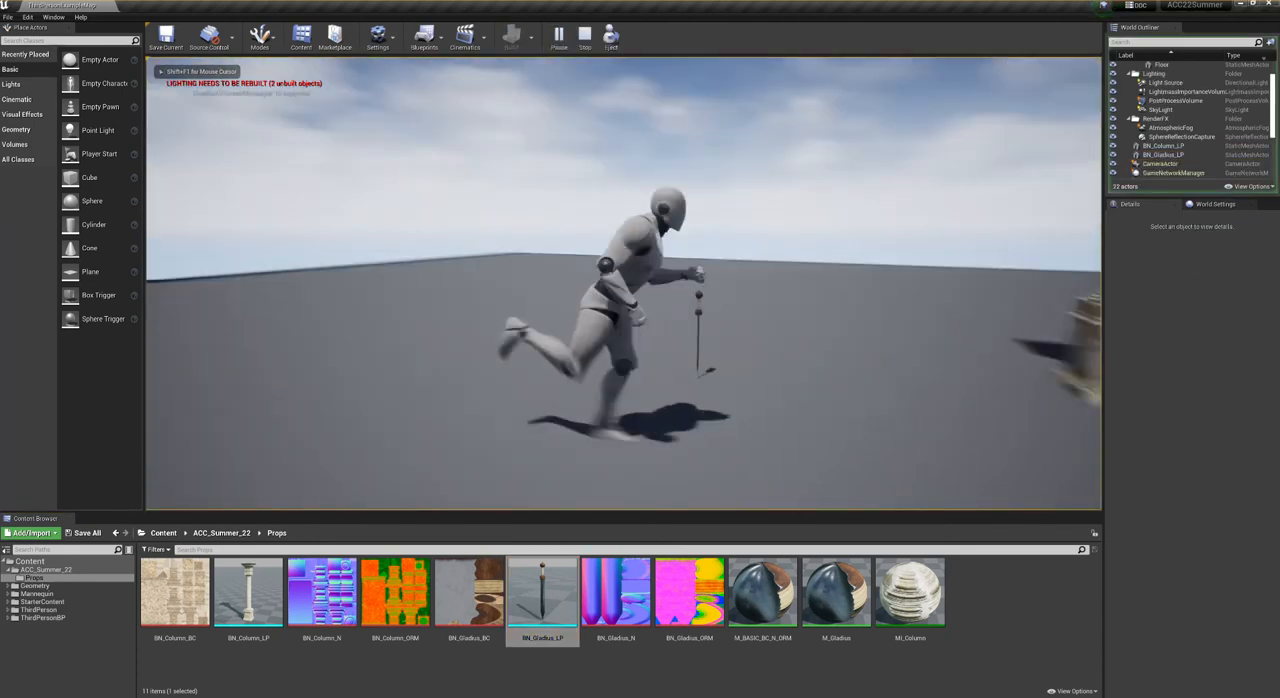
key(d)
key(w)
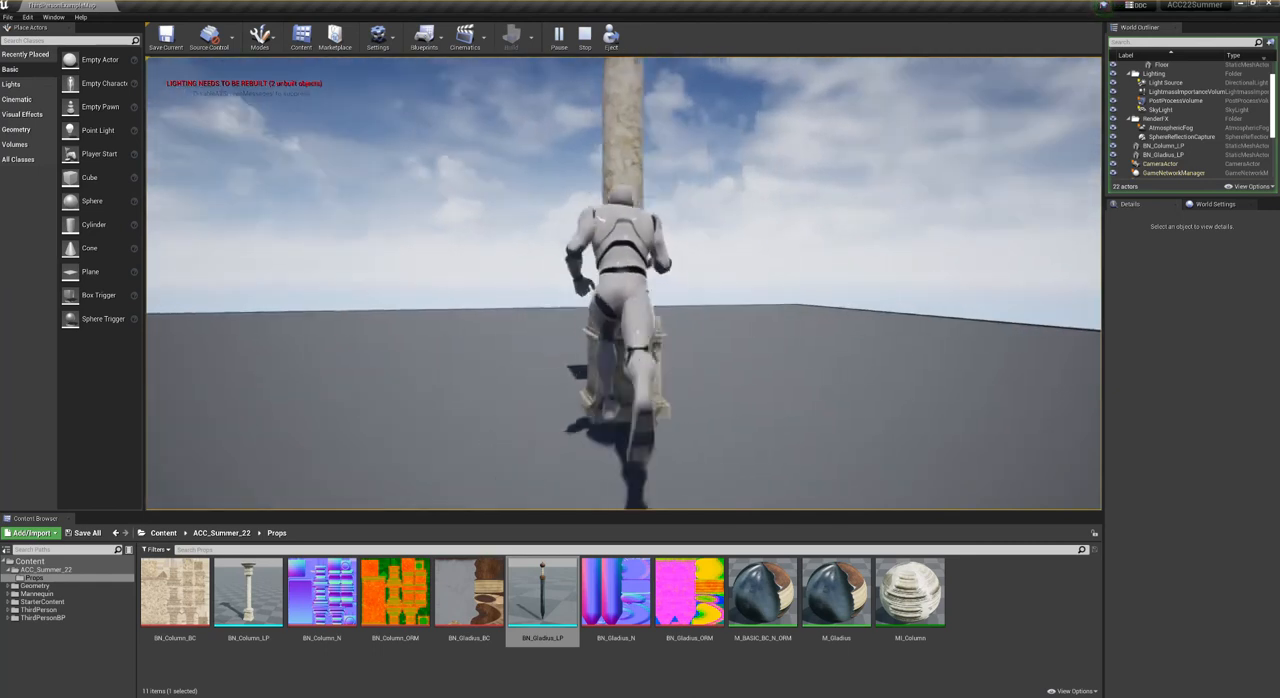
key(d)
key(w)
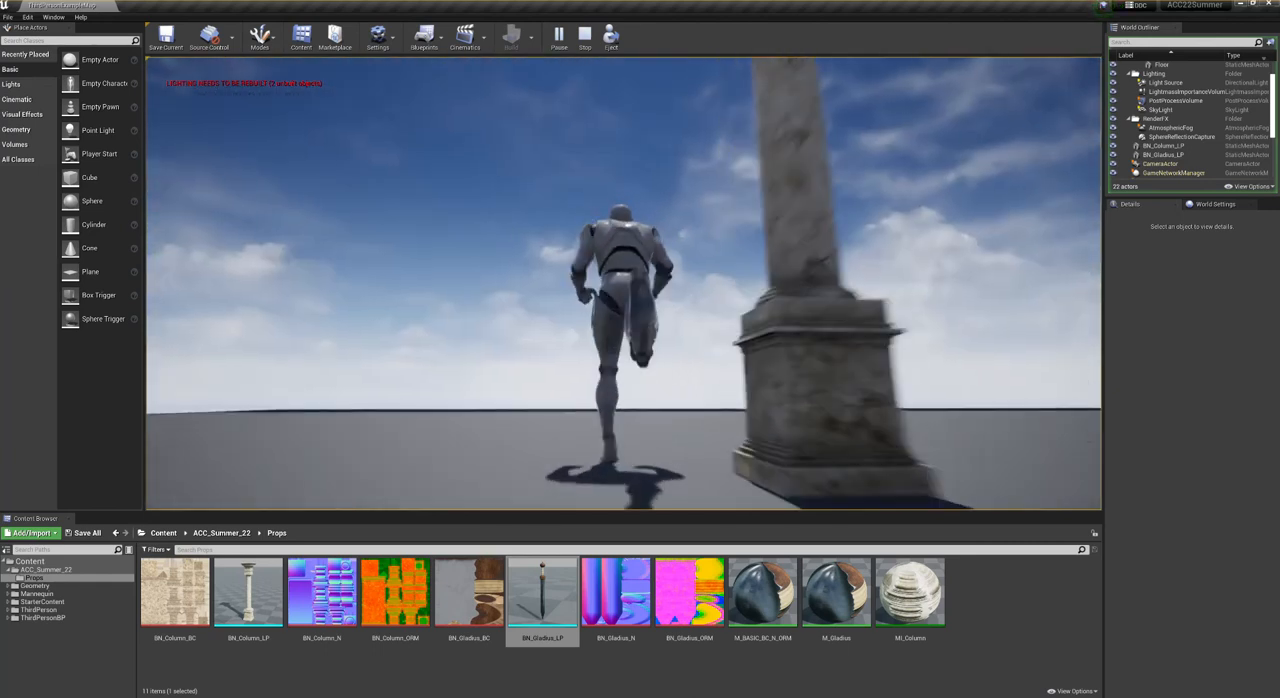
key(w)
key(d)
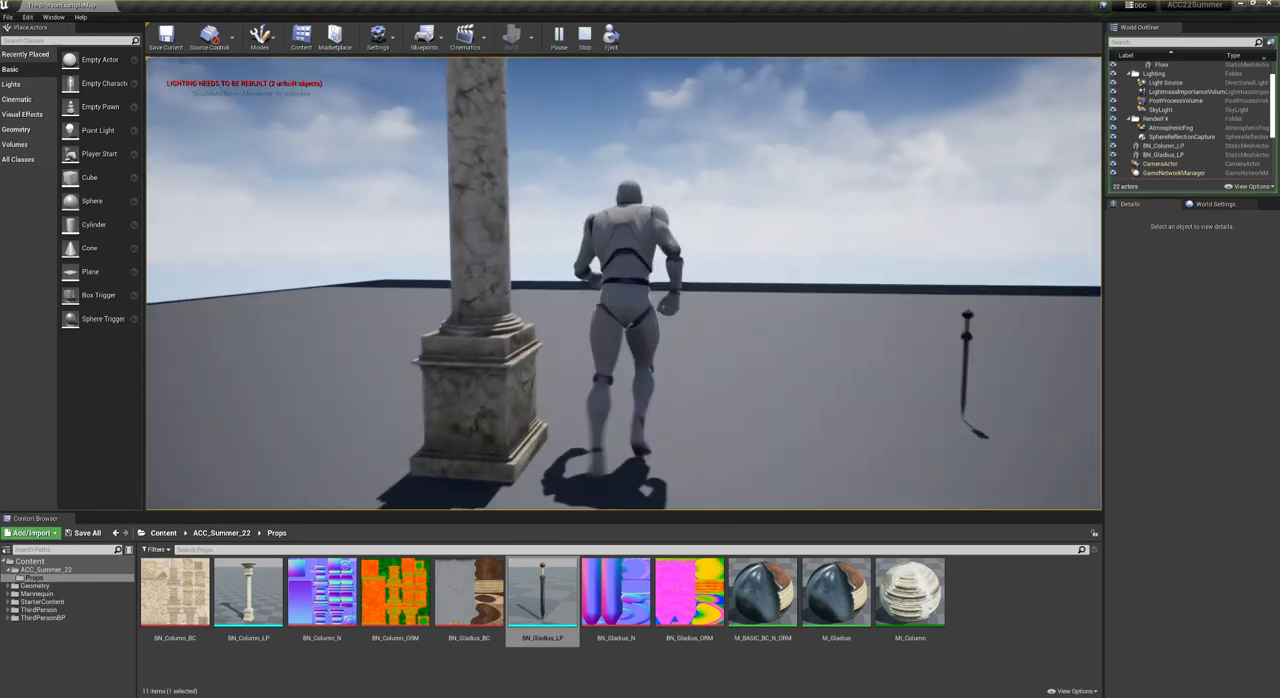
key(a)
key(s)
key(w)
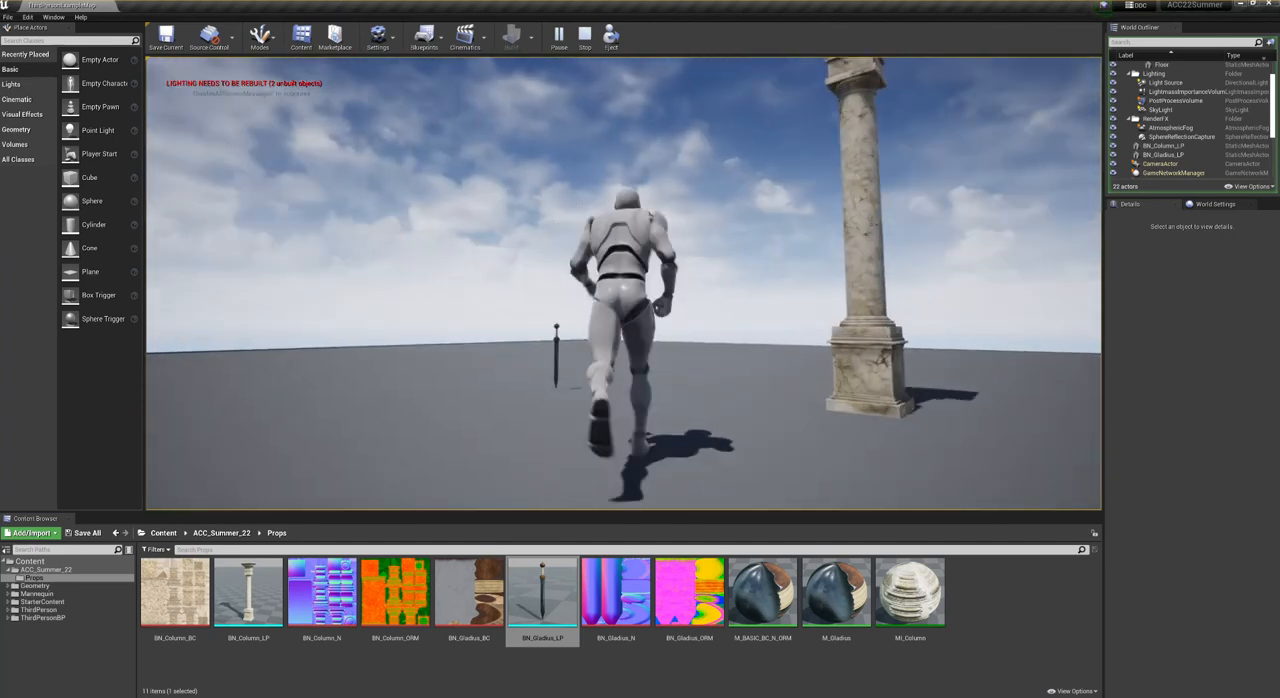
key(Escape)
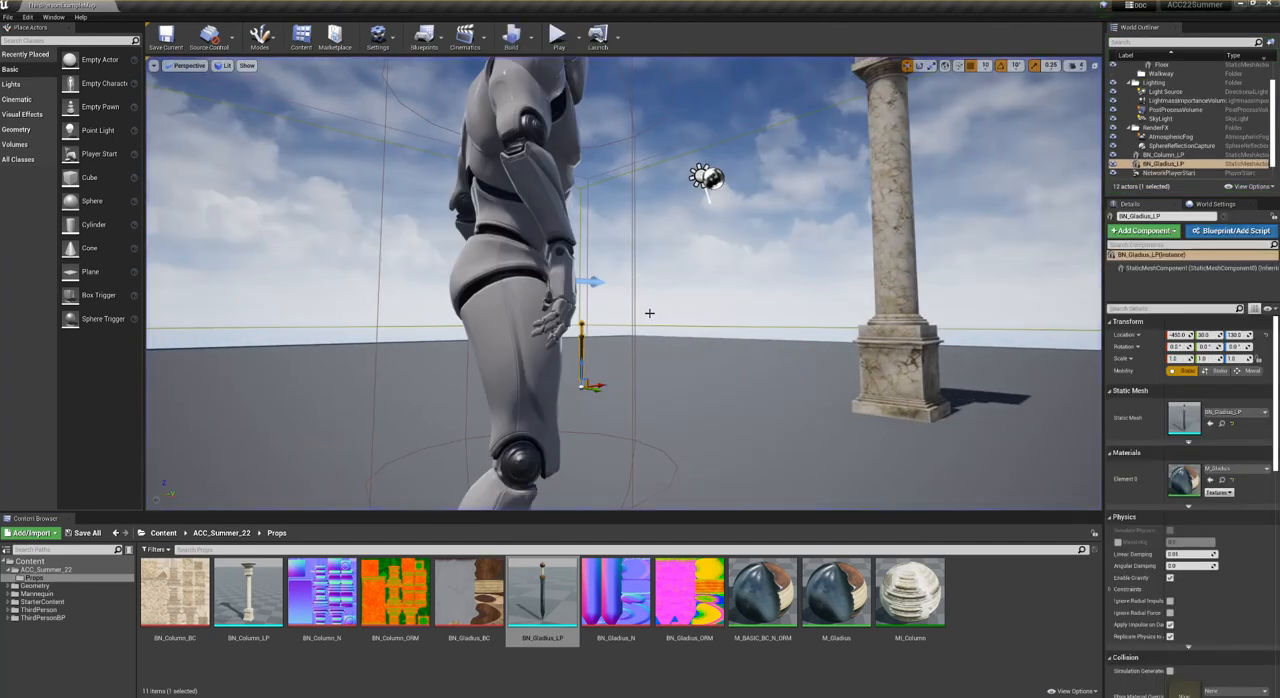
right_drag(649, 313, 622, 385)
key(s)
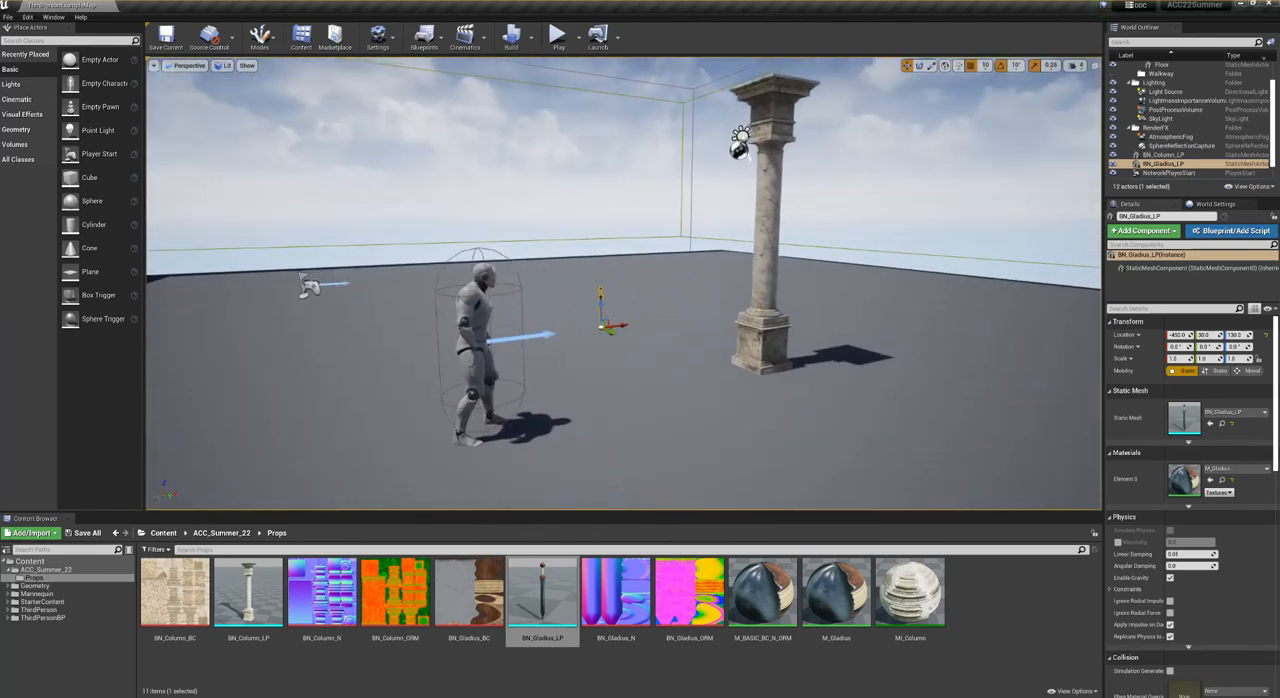
- Import the BN_Weapon_Rack mesh and the BN_Wood_Elements ORM, BC and N textures from the Wood_Elements folder into Props
click(314, 663)
right_click(314, 663)
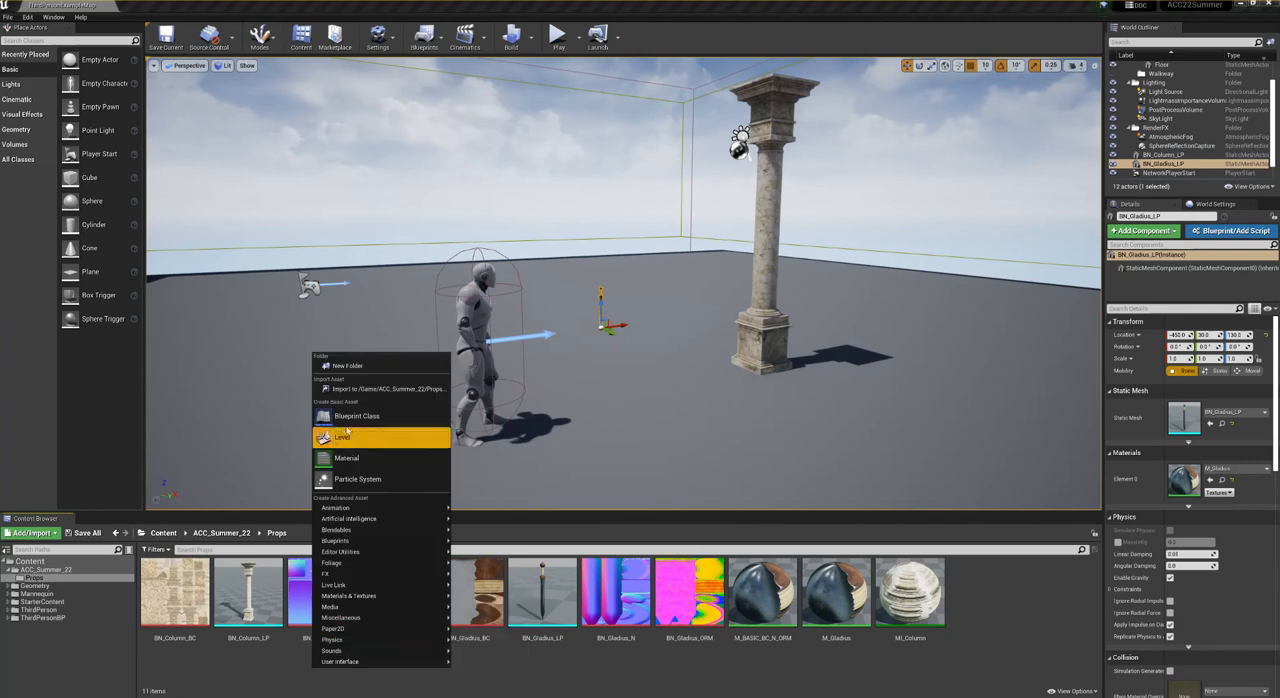
click(355, 390)
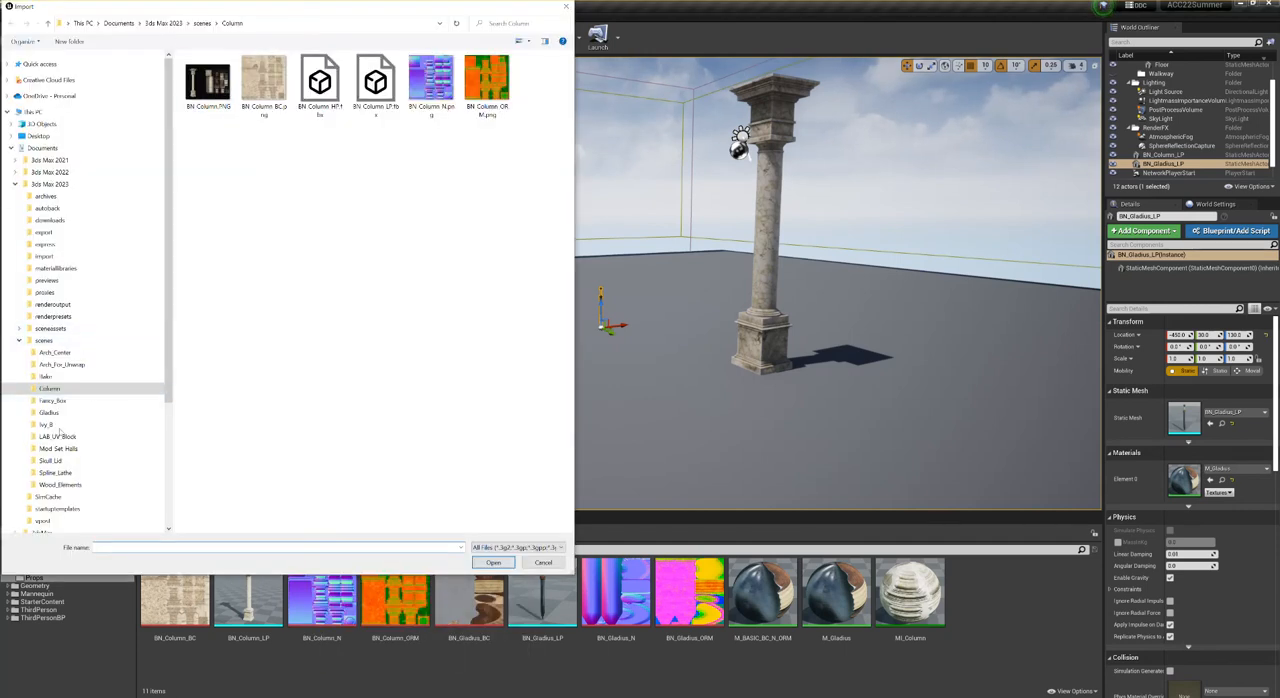
click(55, 485)
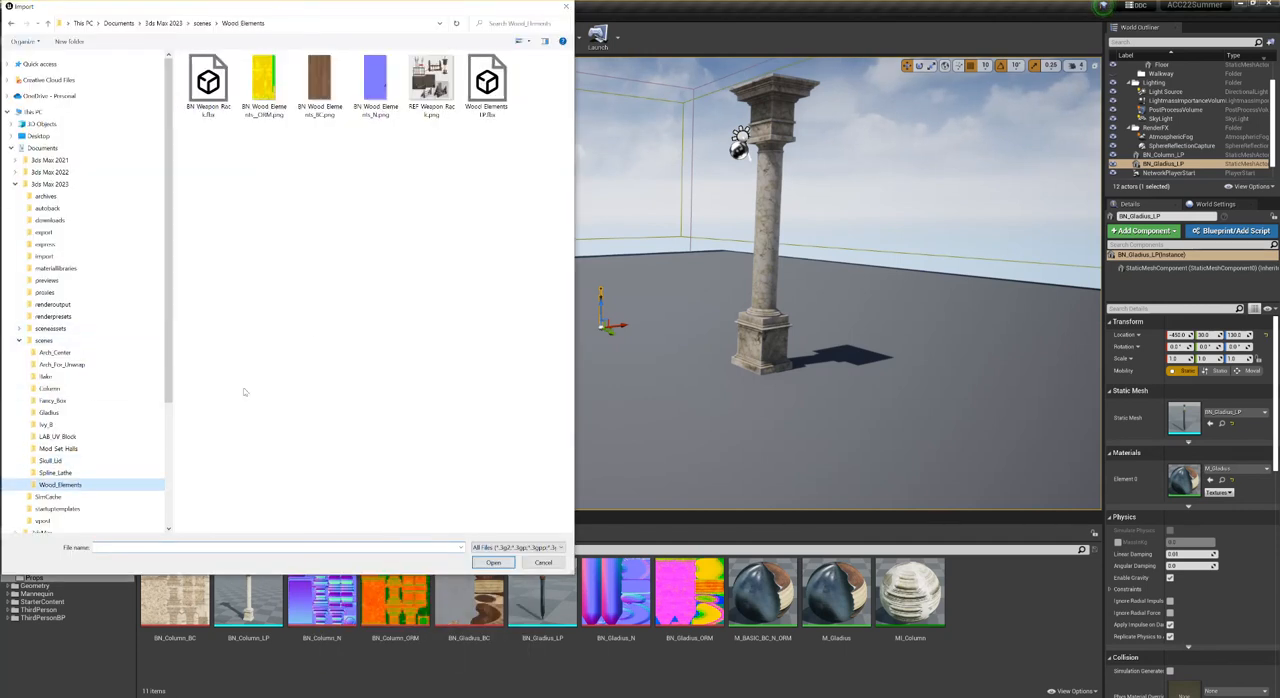
click(262, 128)
drag(272, 118, 373, 92)
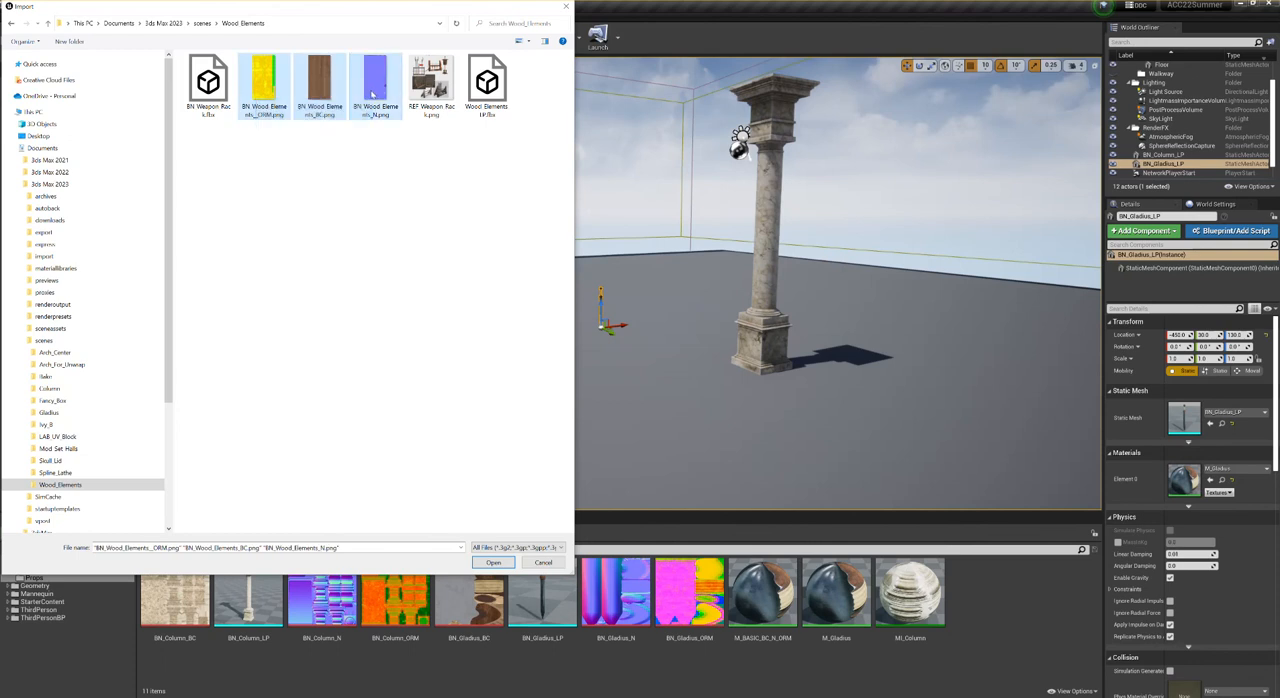
ctrl+click(206, 89)
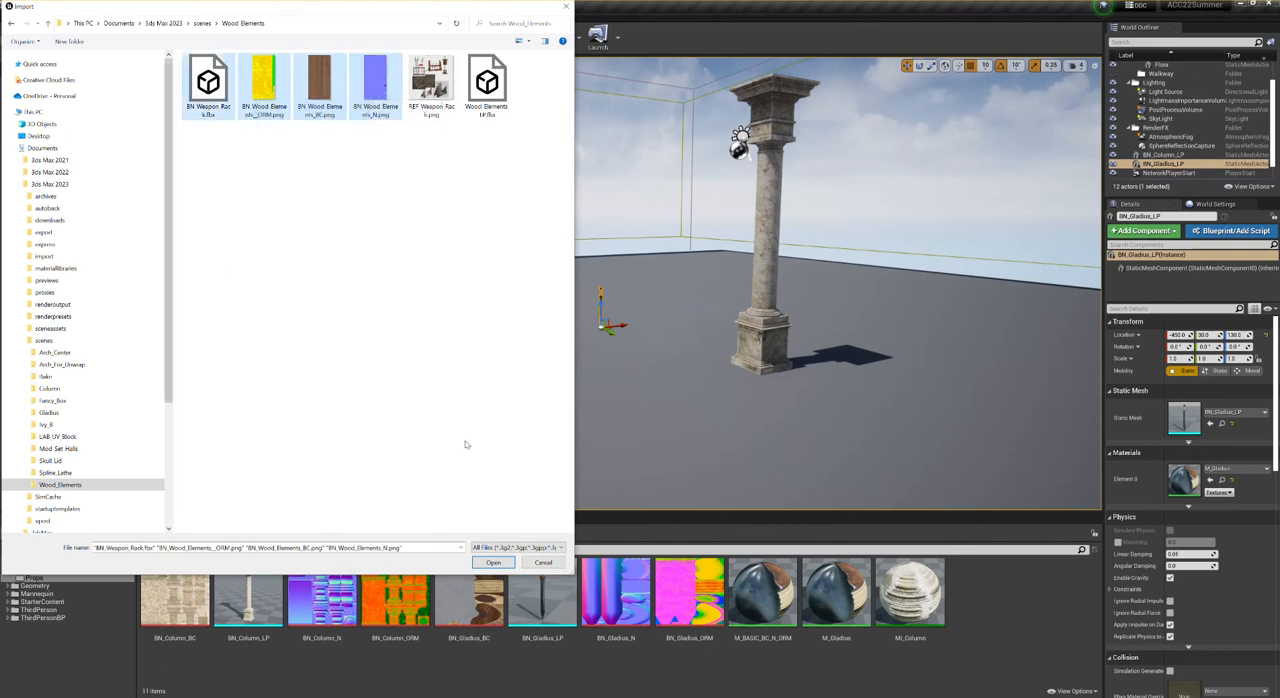
click(491, 563)
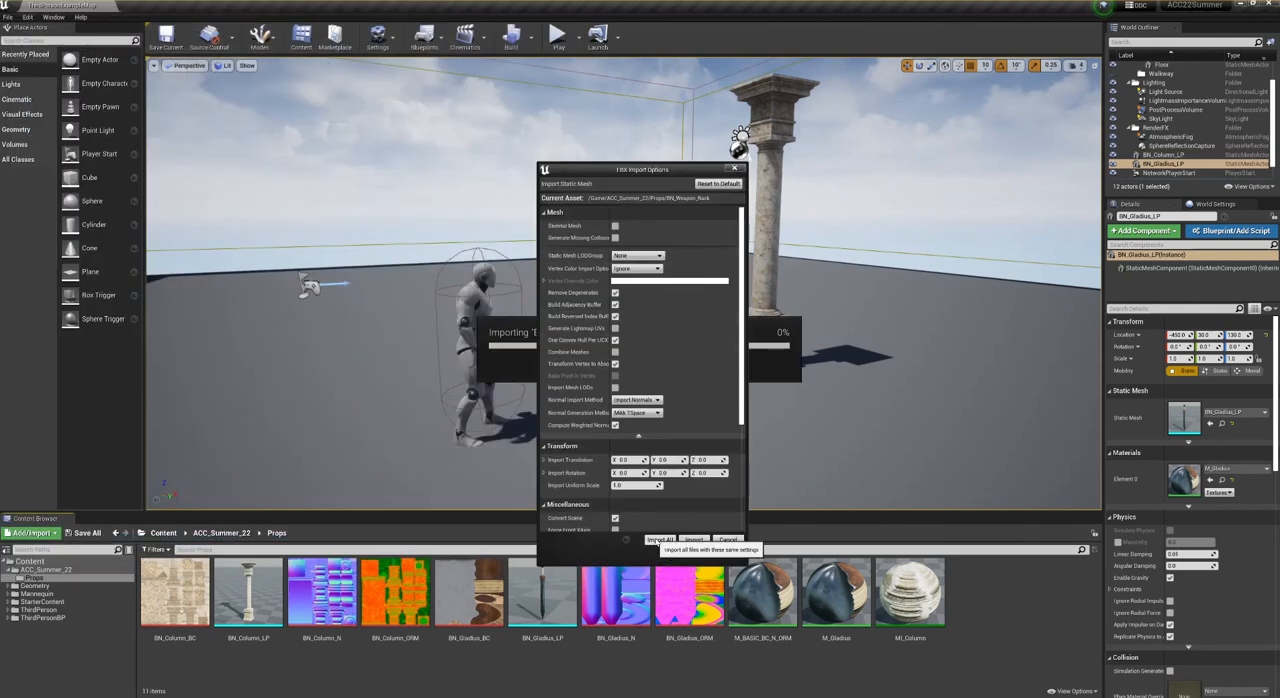
click(658, 540)
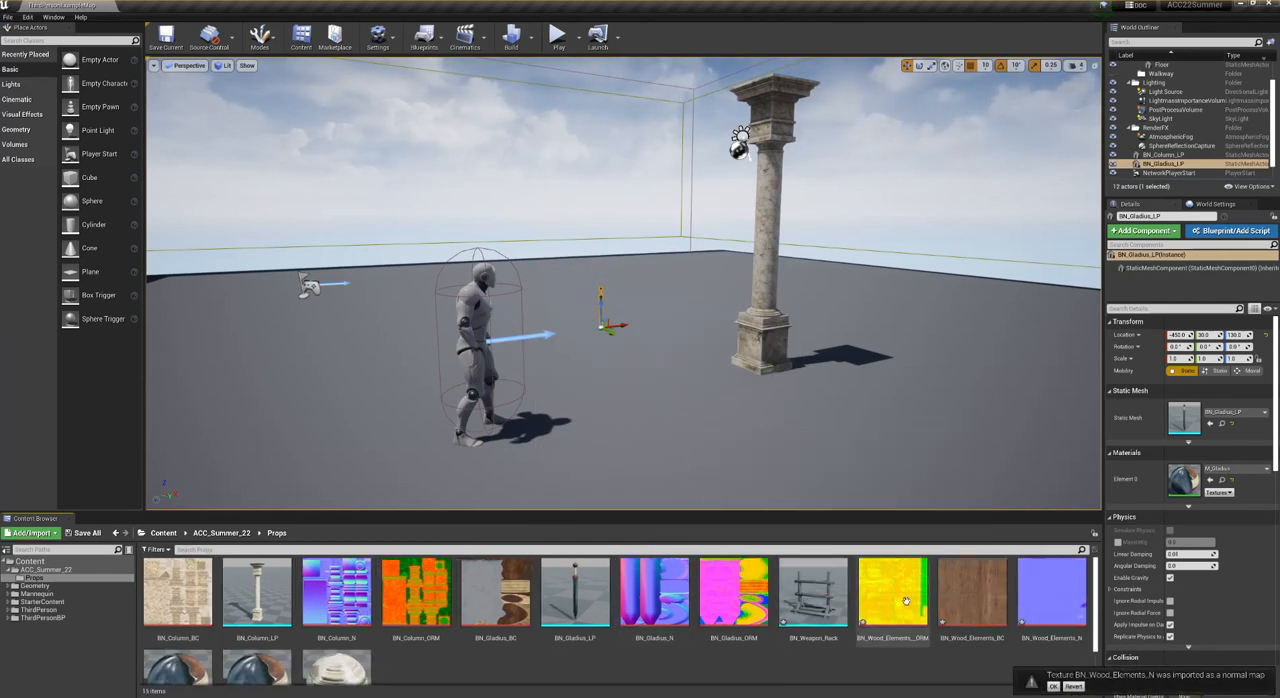
- Turn off sRGB for the BN_Wood_Elements__ORM texture, save it and close its editor
double_click(876, 617)
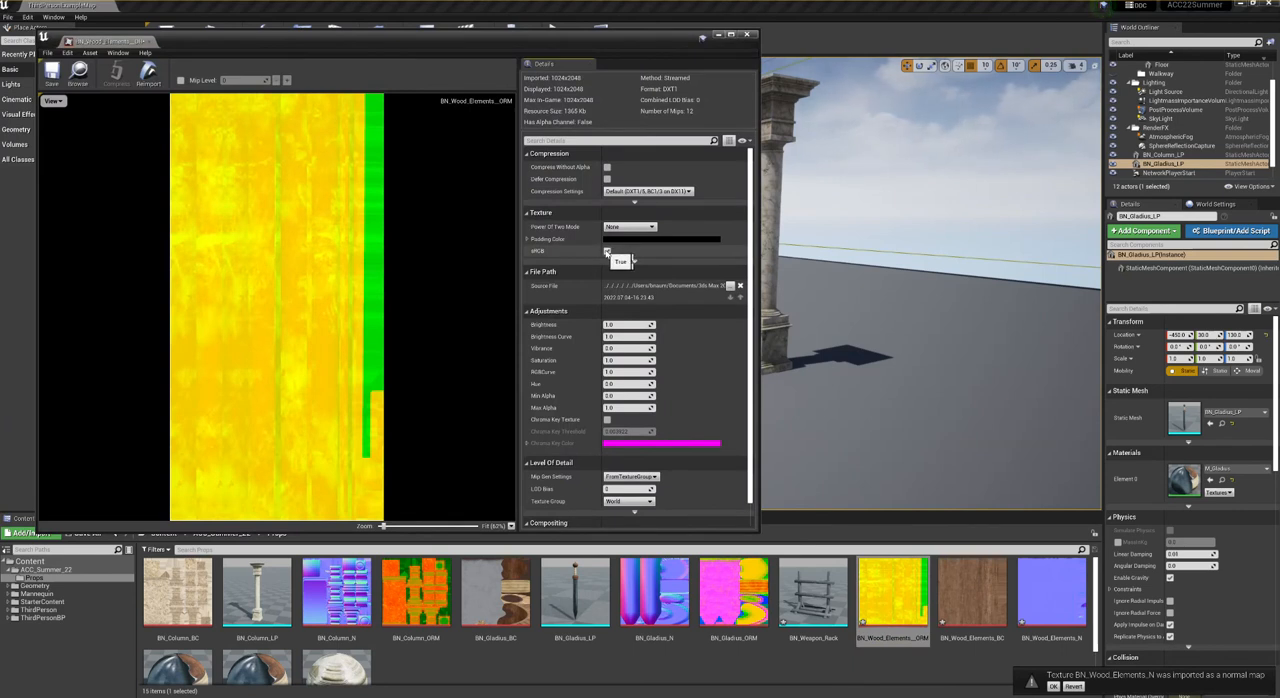
click(50, 74)
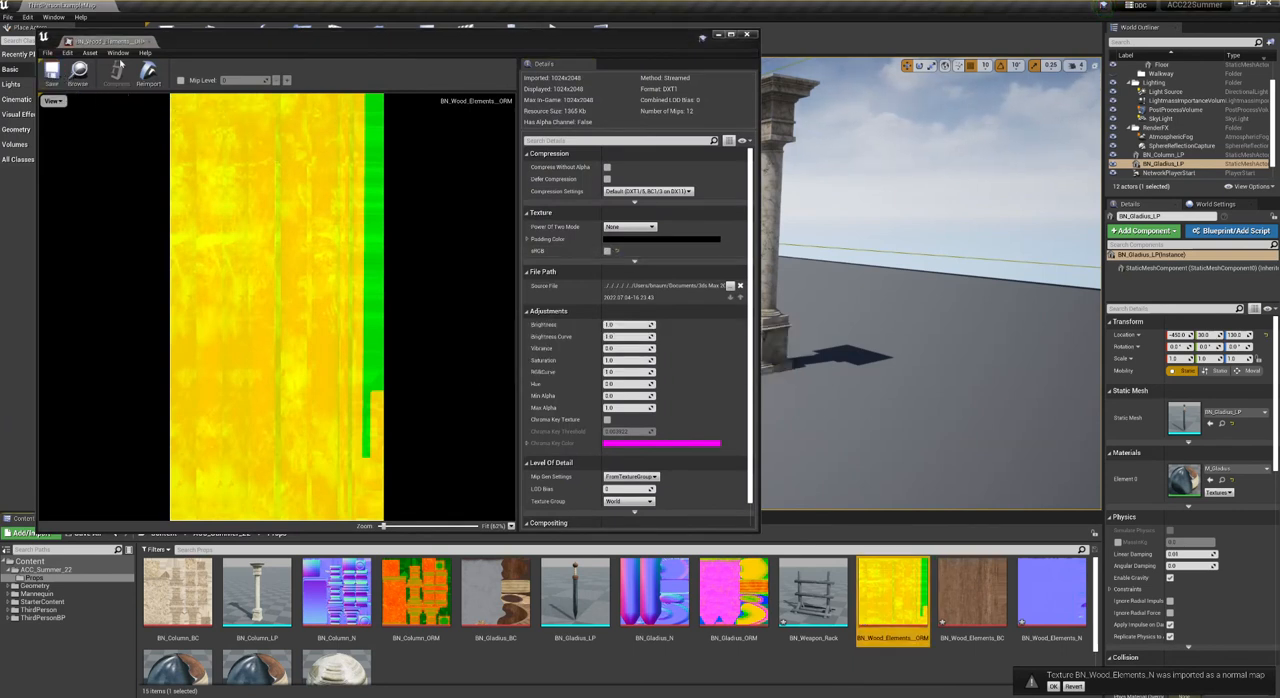
click(746, 34)
- Enlarge the asset browser and duplicate the MI_Column material instance as MI_Wood_Elements
click(655, 663)
scroll(646, 662, down, 1)
drag(719, 513, 708, 455)
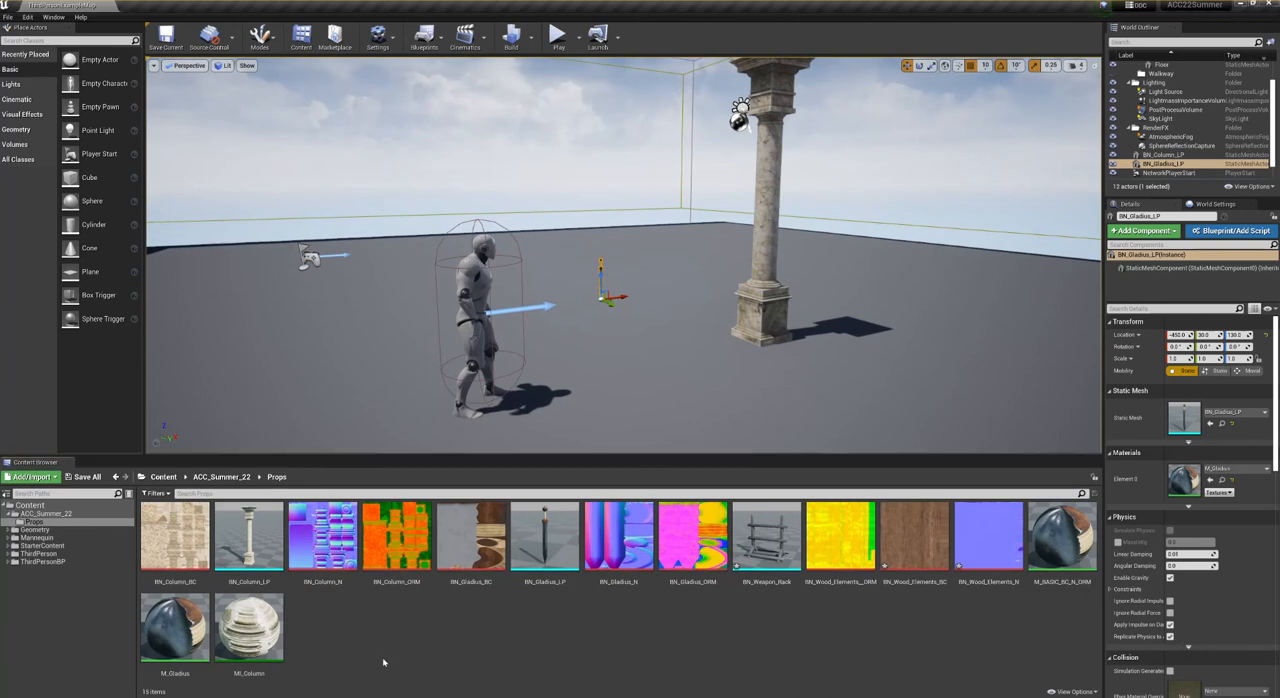
click(247, 613)
right_click(247, 613)
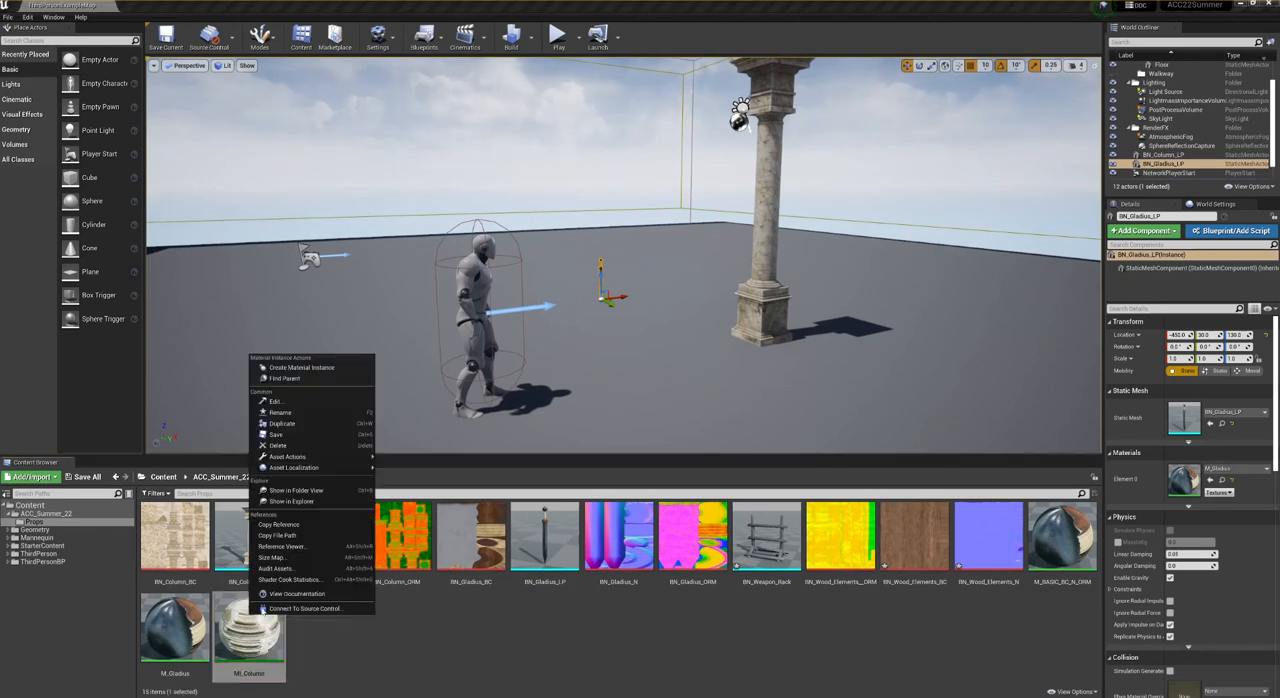
click(283, 424)
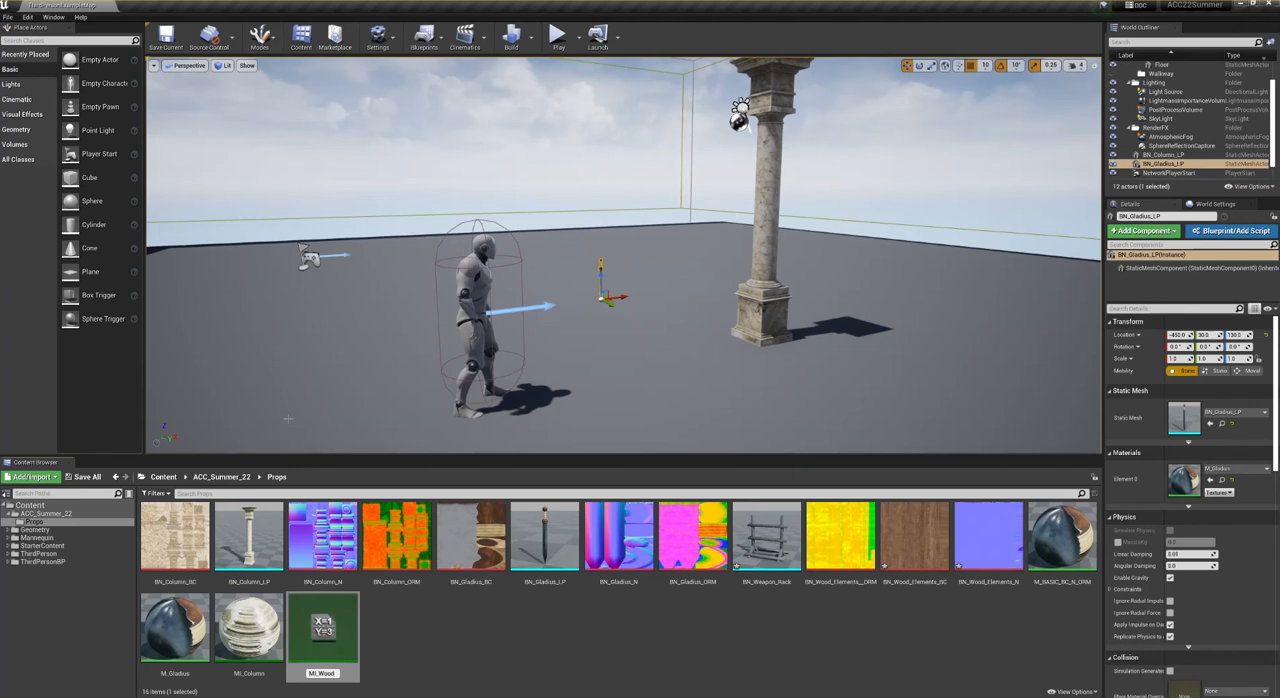
key(Return)
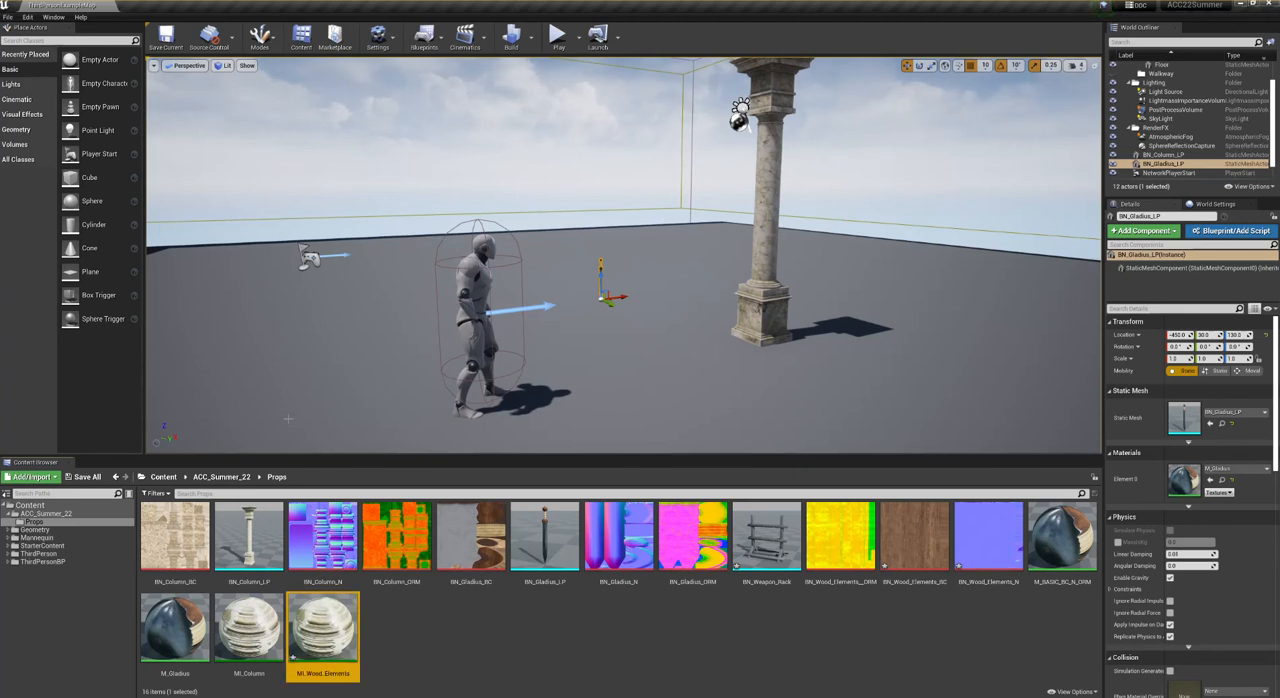
- Assign the BN_Wood_Elements BC, N and ORM textures to the matching parameters of MI_Wood_Elements and save the instance
drag(840, 545, 637, 243)
drag(906, 549, 640, 208)
drag(988, 540, 637, 165)
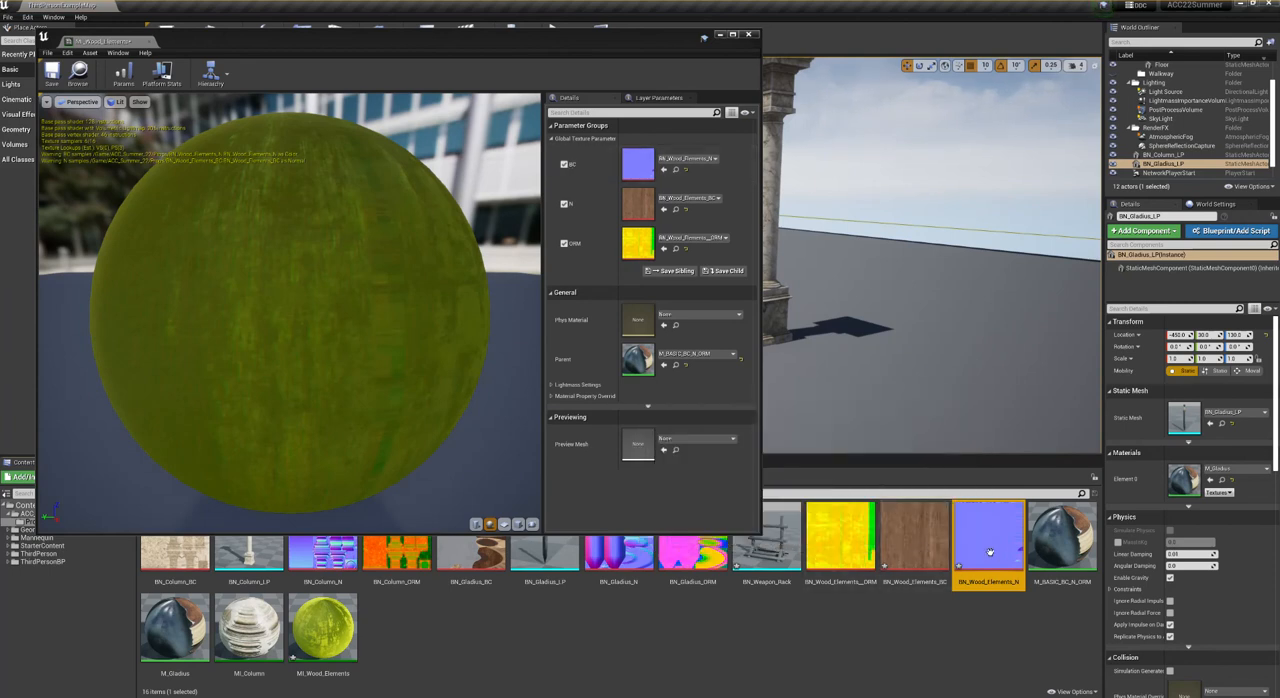
drag(992, 551, 640, 202)
drag(915, 540, 643, 170)
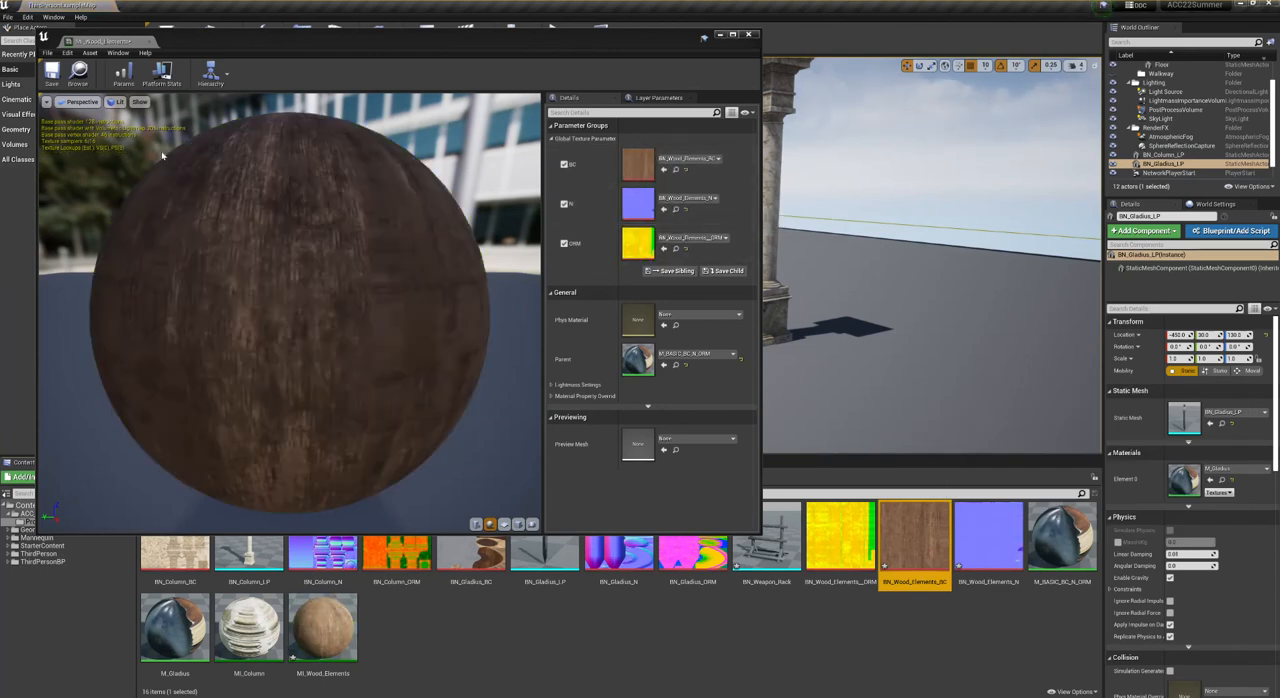
click(52, 72)
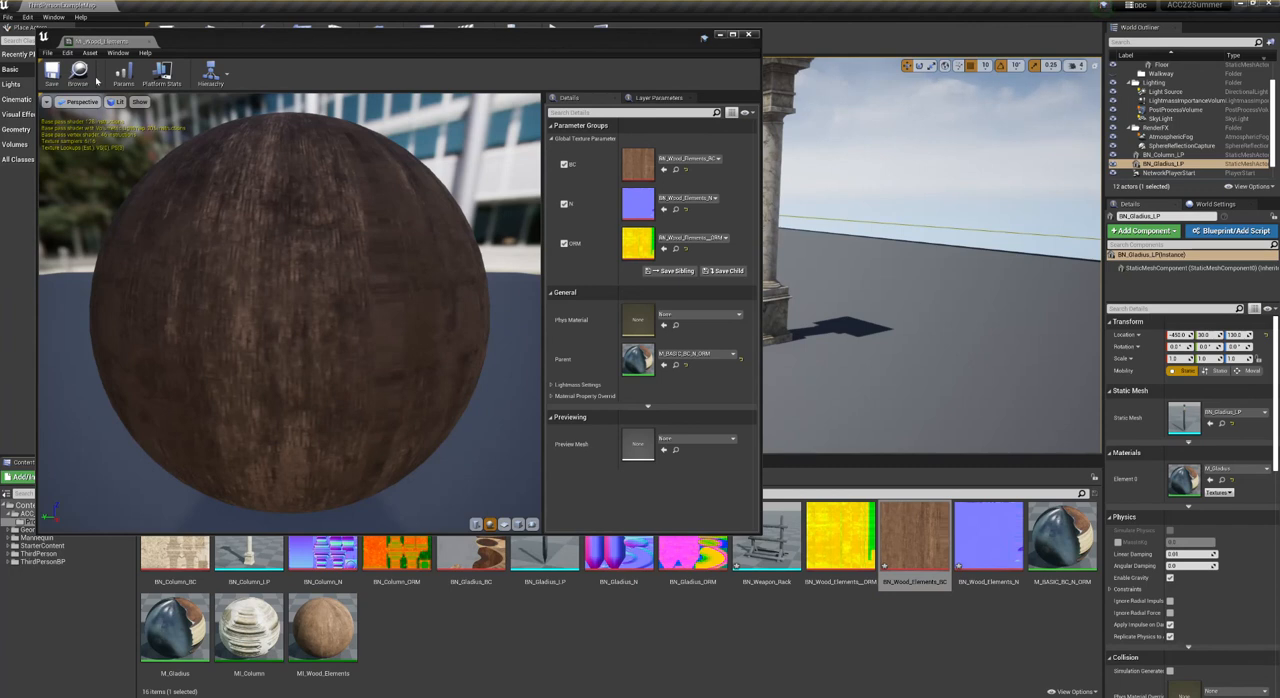
- Apply MI_Wood_Elements to the BN_Weapon_Rack mesh and add a box simplified collision to it
double_click(766, 548)
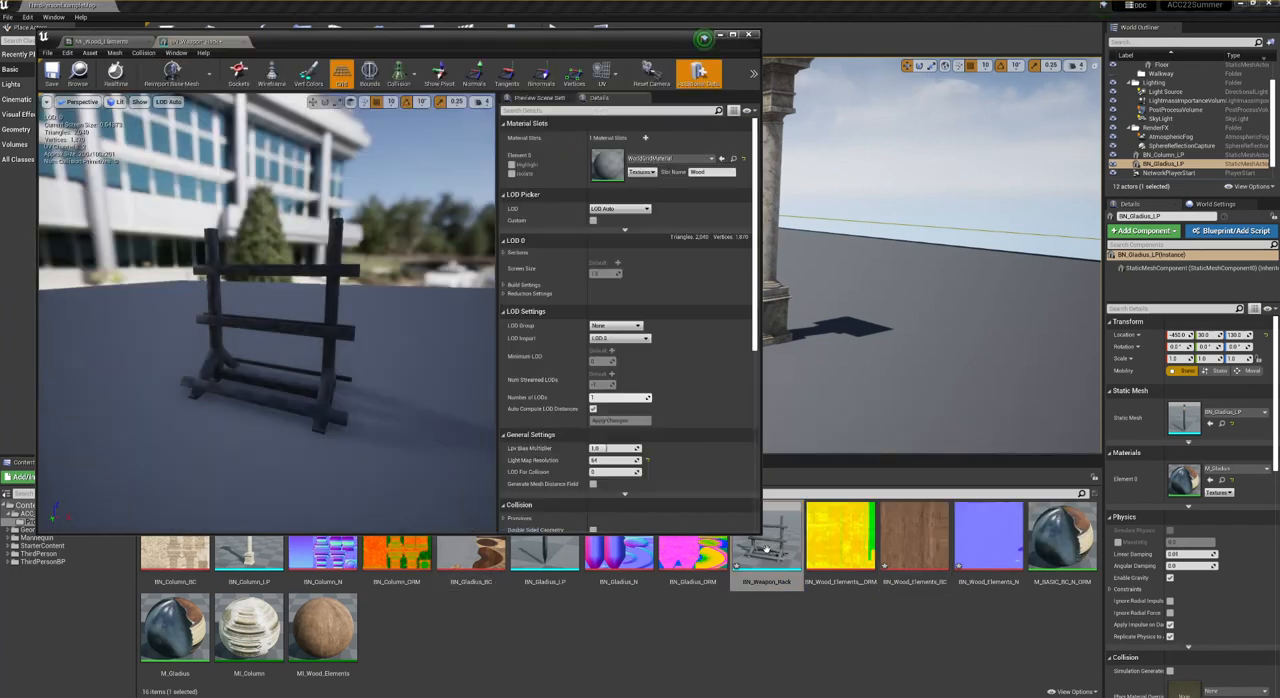
drag(322, 628, 632, 162)
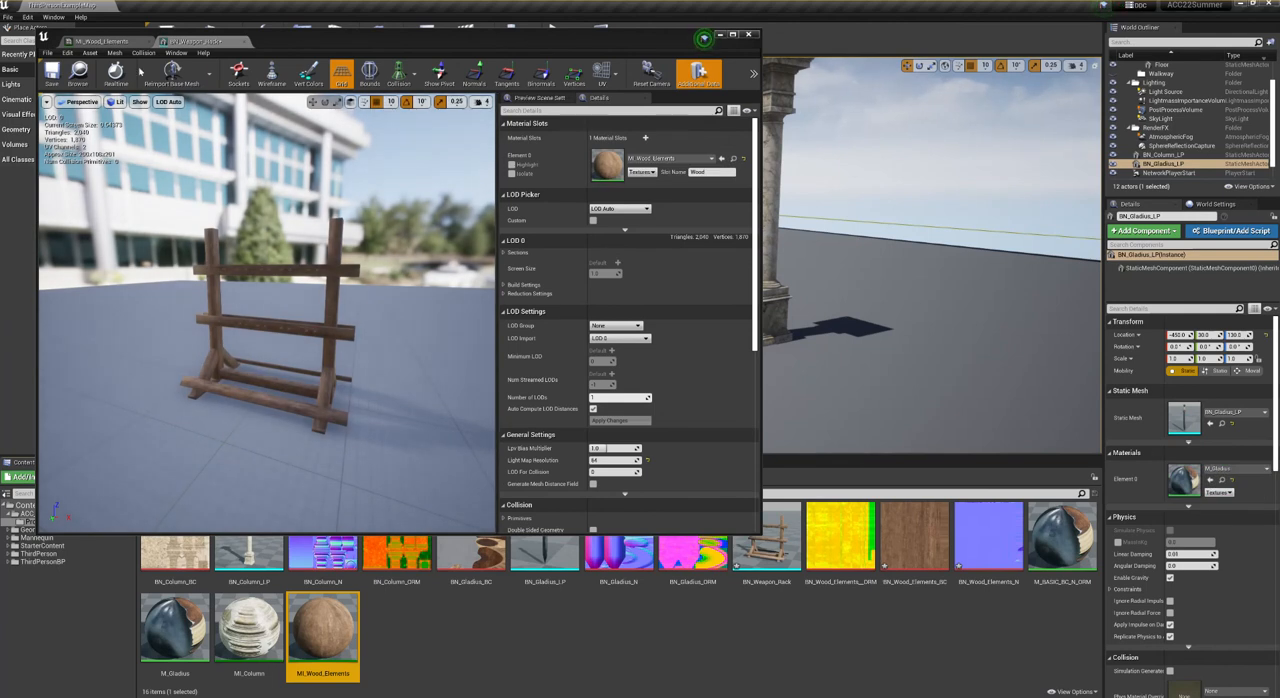
click(144, 53)
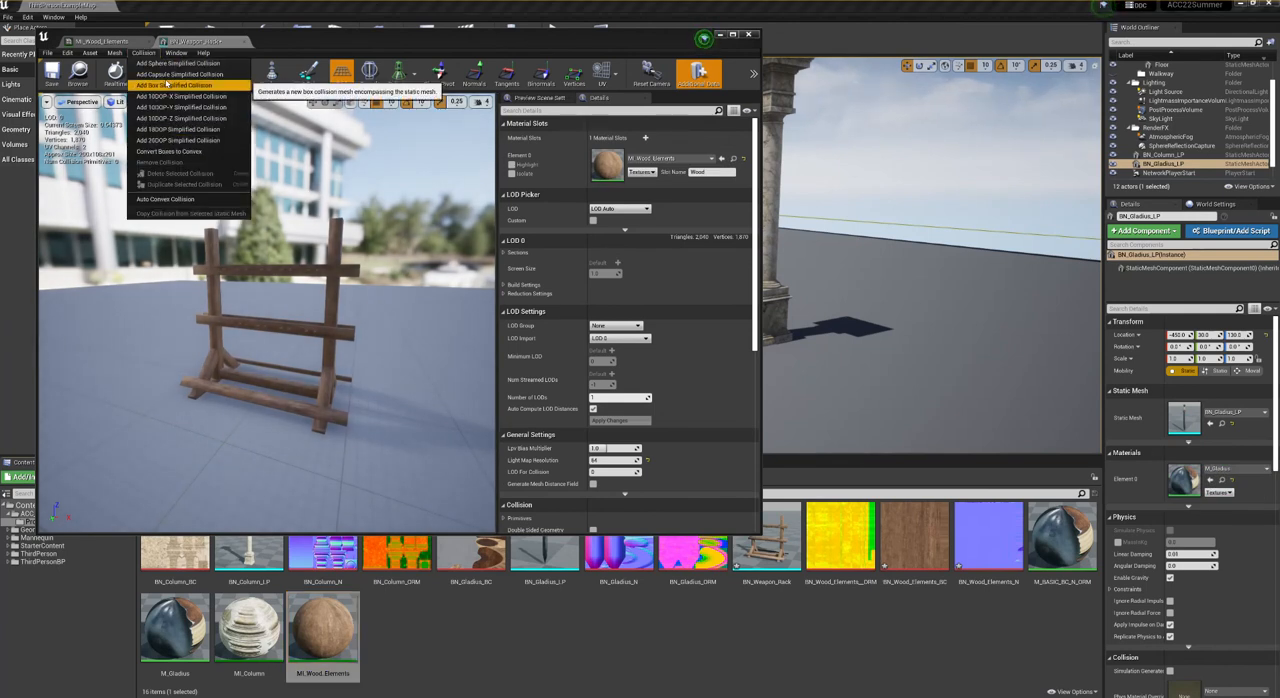
click(167, 86)
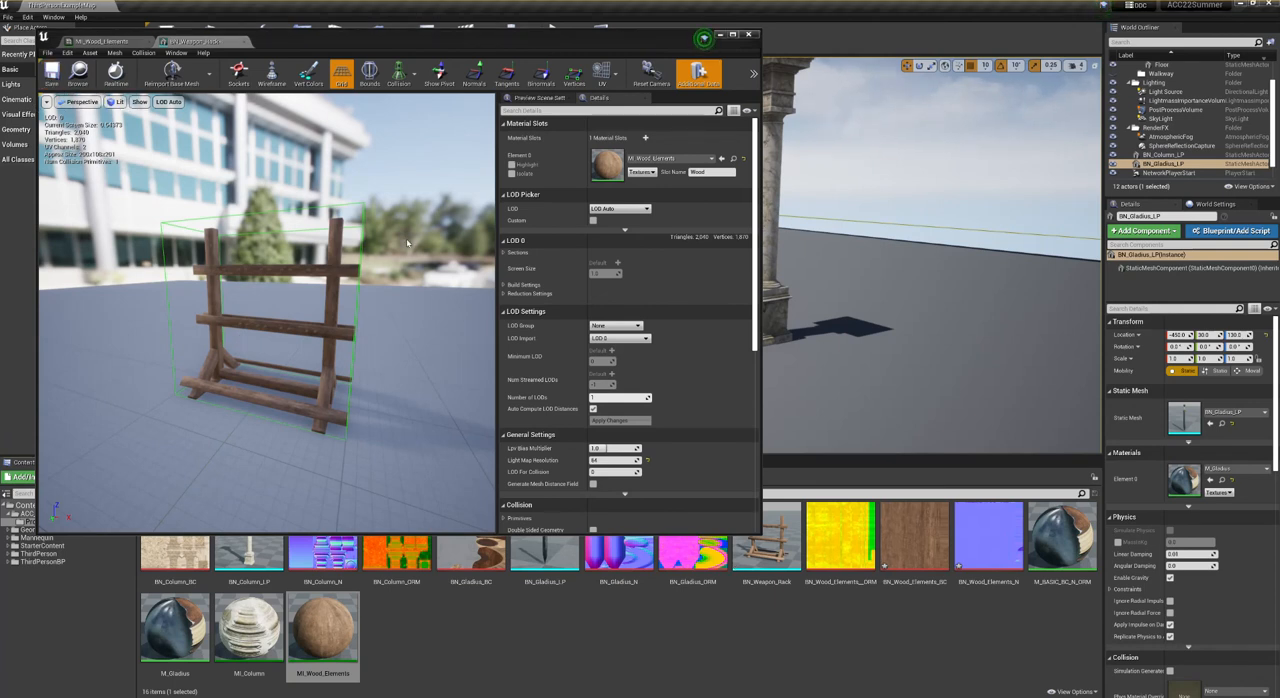
- Examine UV channels 0 and 1 of the weapon rack mesh and turn the UV overlay off
click(617, 78)
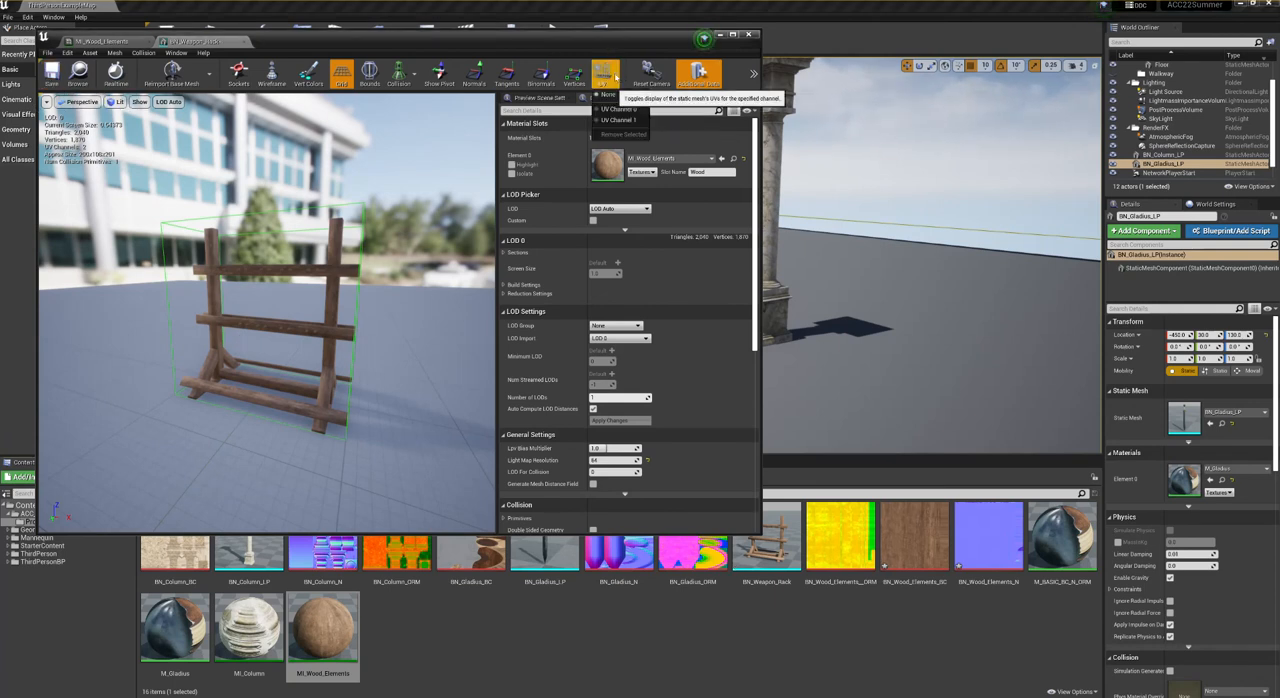
click(613, 109)
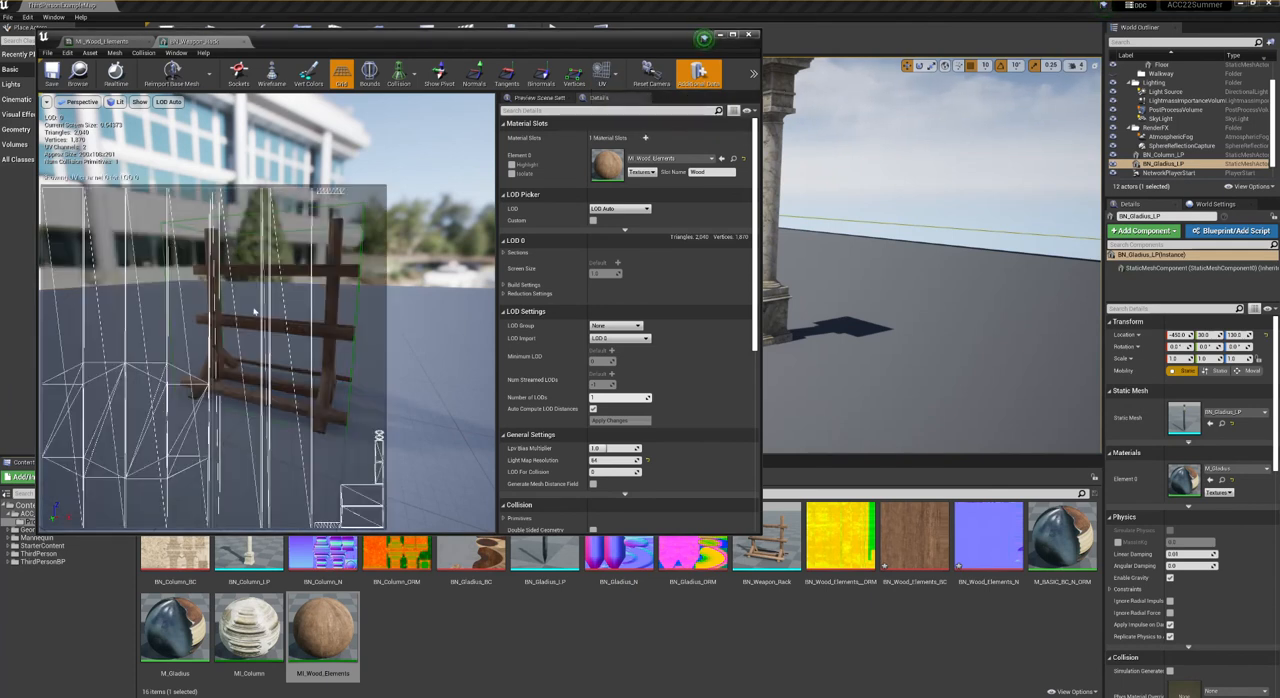
click(612, 78)
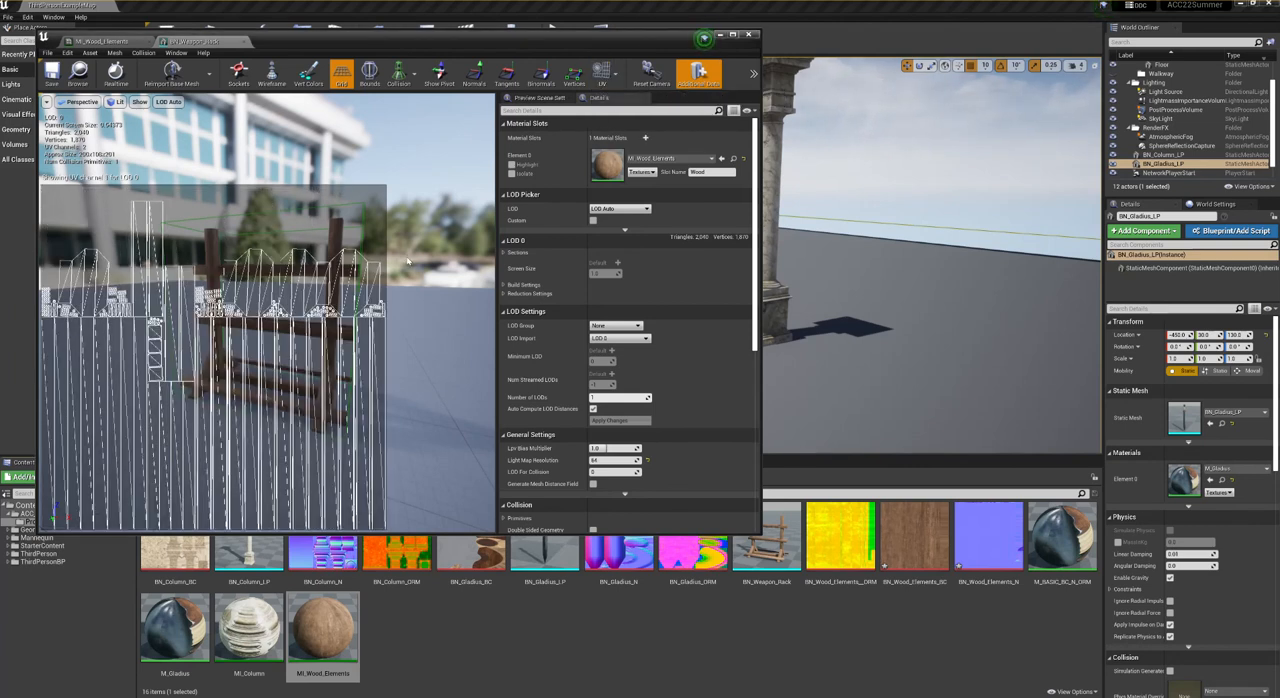
click(601, 72)
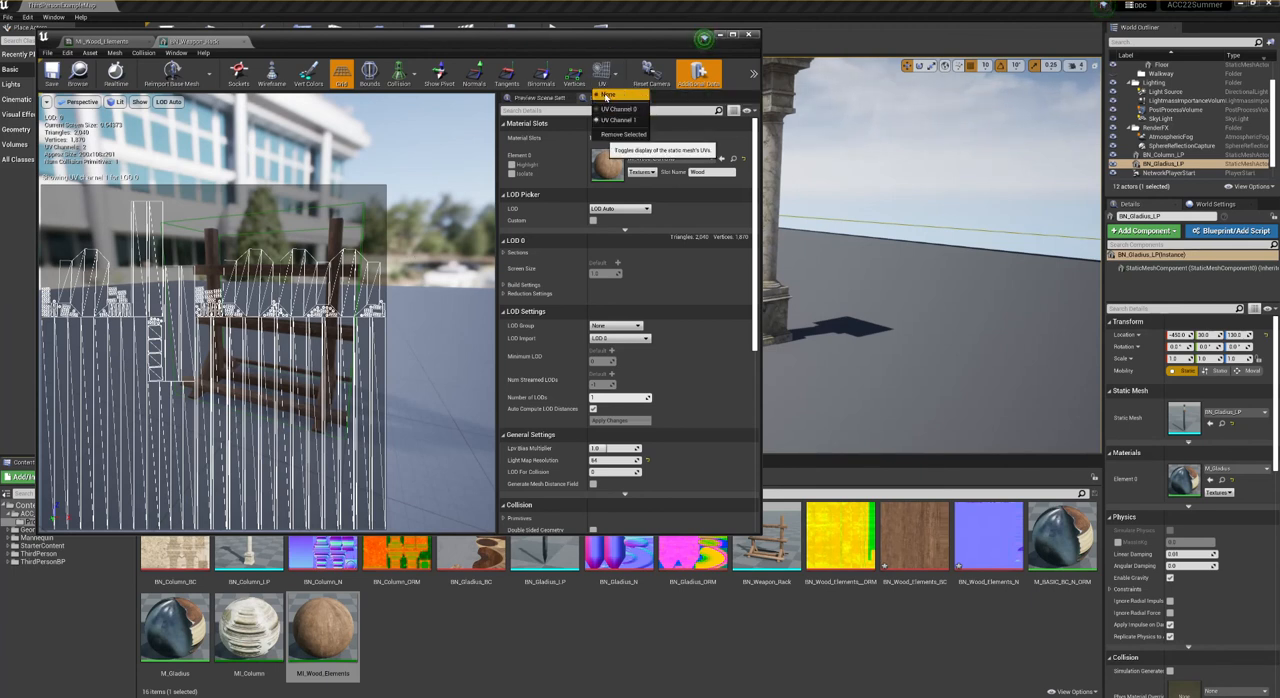
click(605, 96)
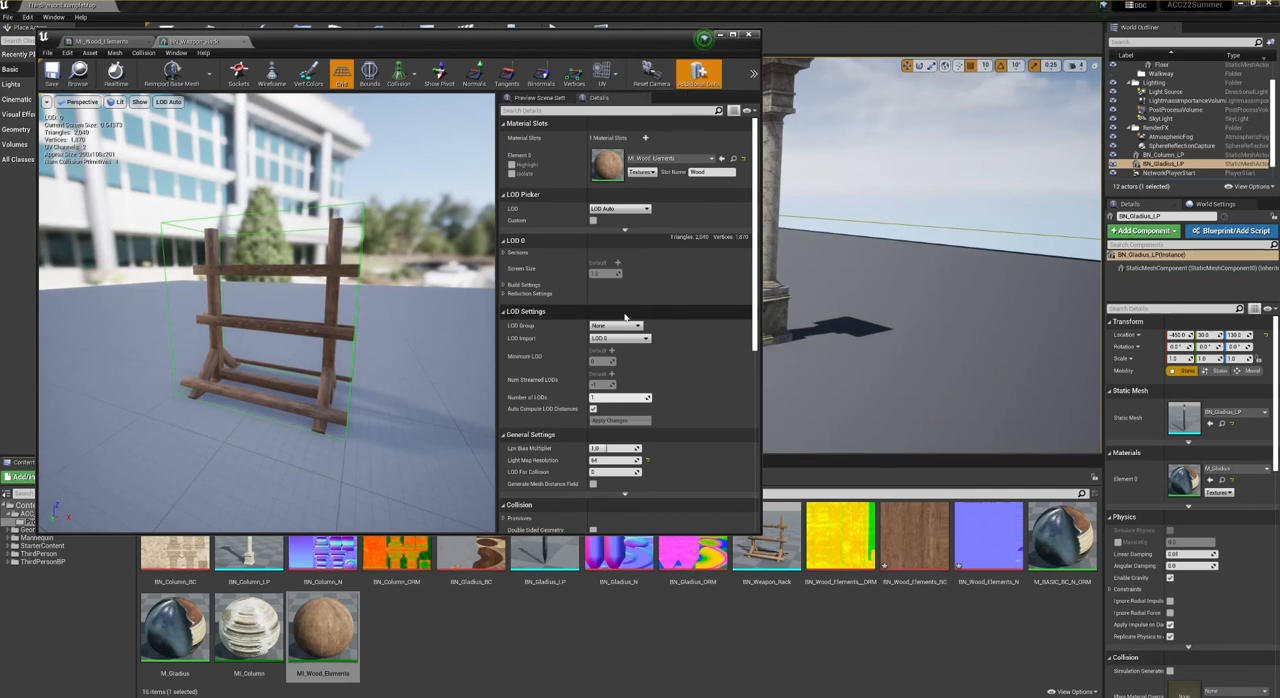
- Collapse the LOD sections and check the weapon rack's Light Map Coordinate Index against its available UV channels
click(504, 194)
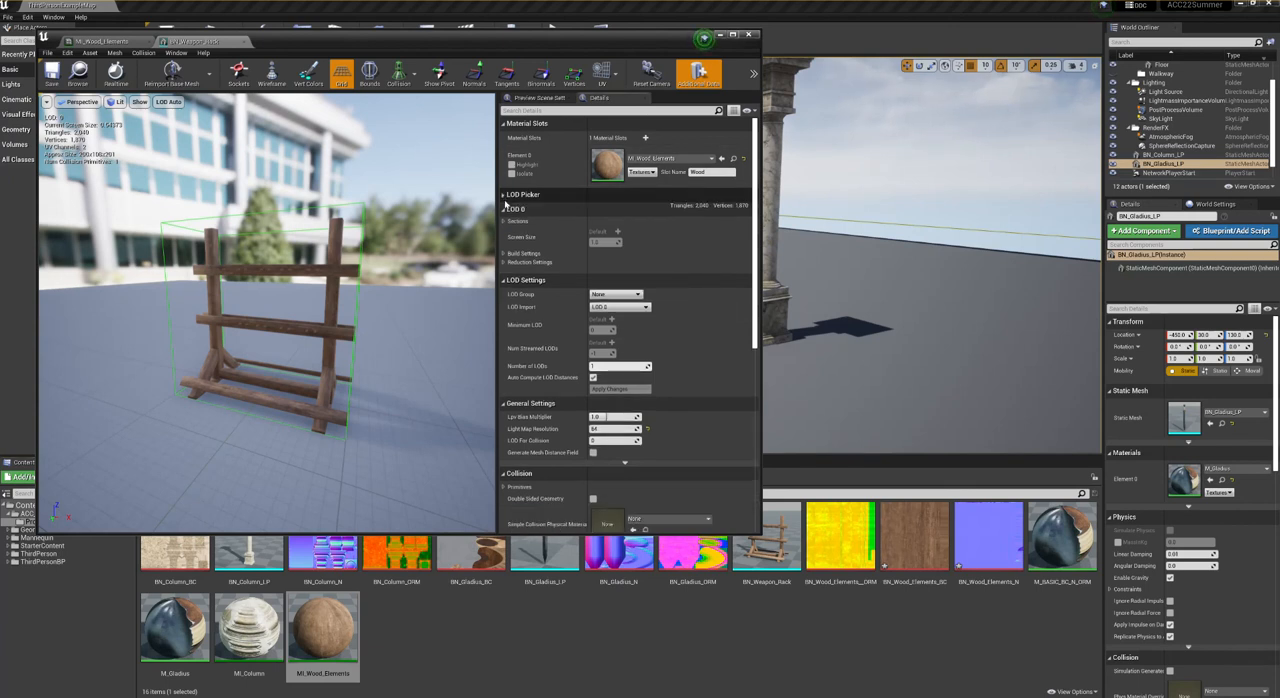
click(503, 209)
click(504, 223)
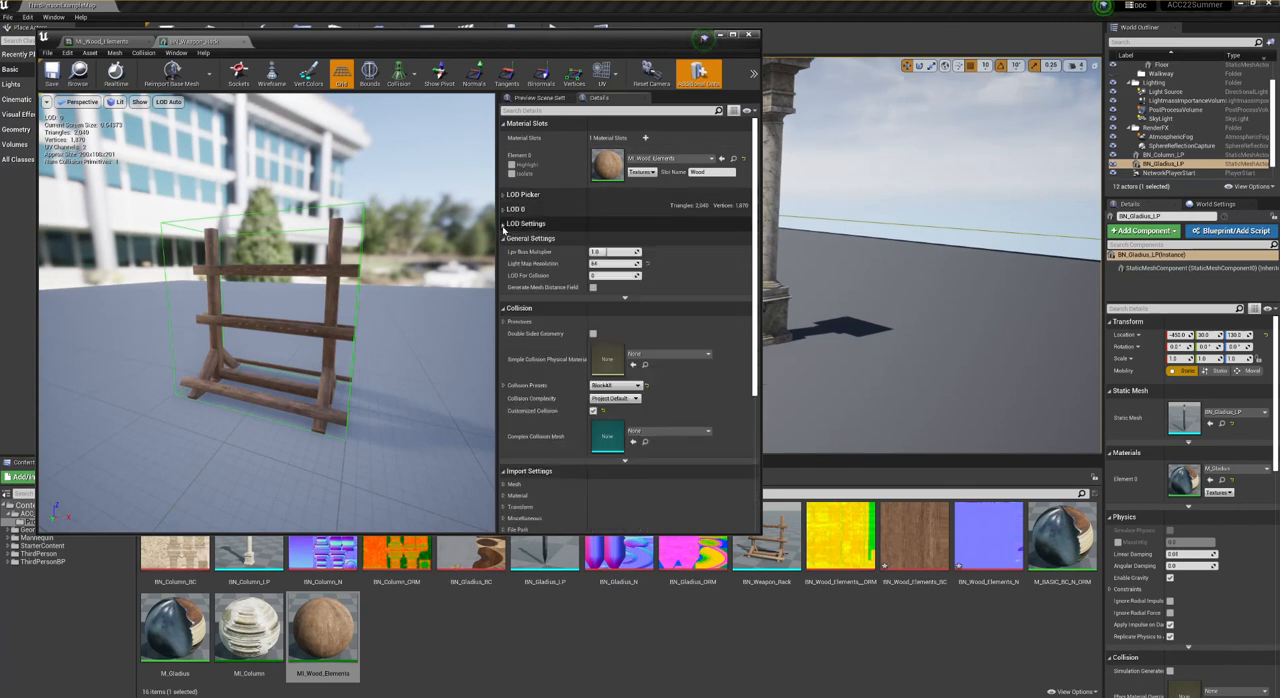
click(625, 299)
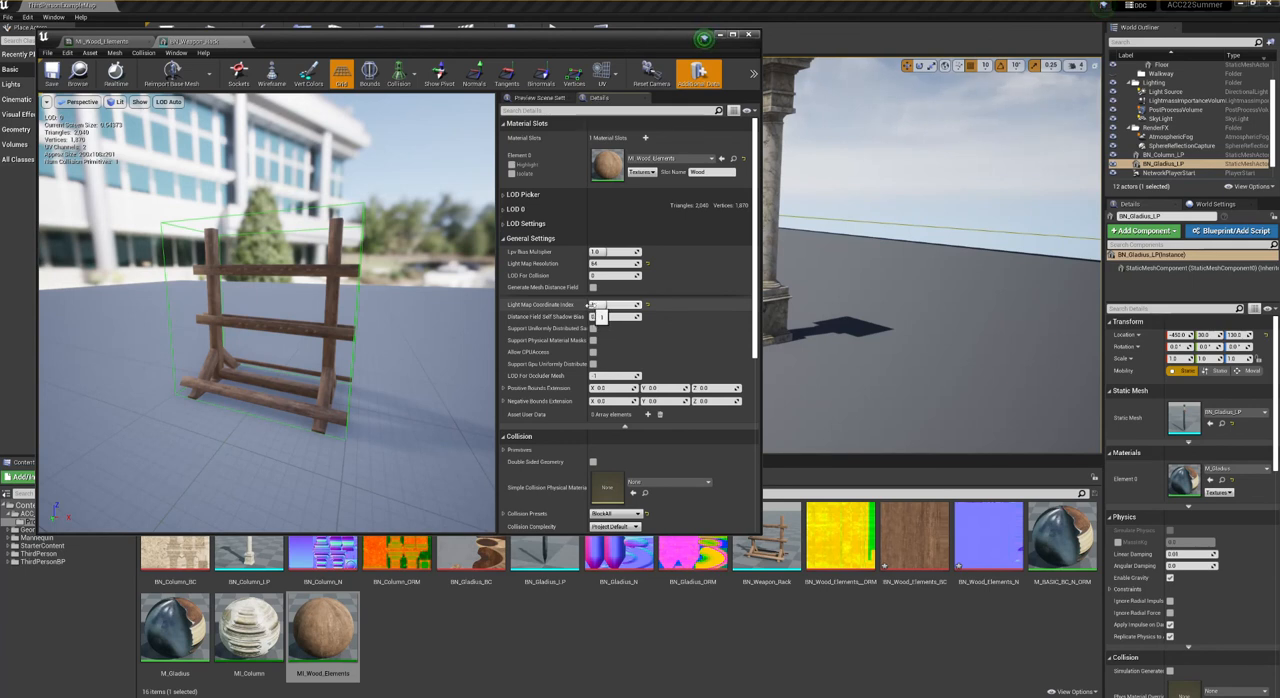
click(602, 72)
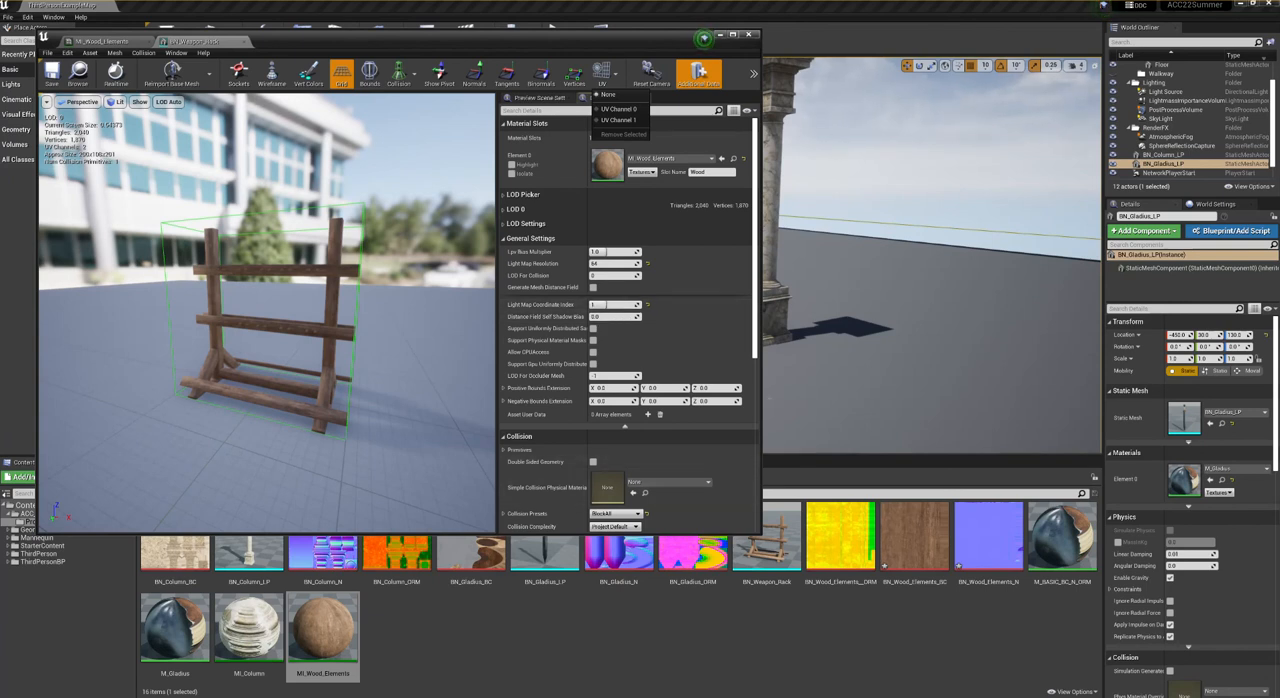
click(761, 404)
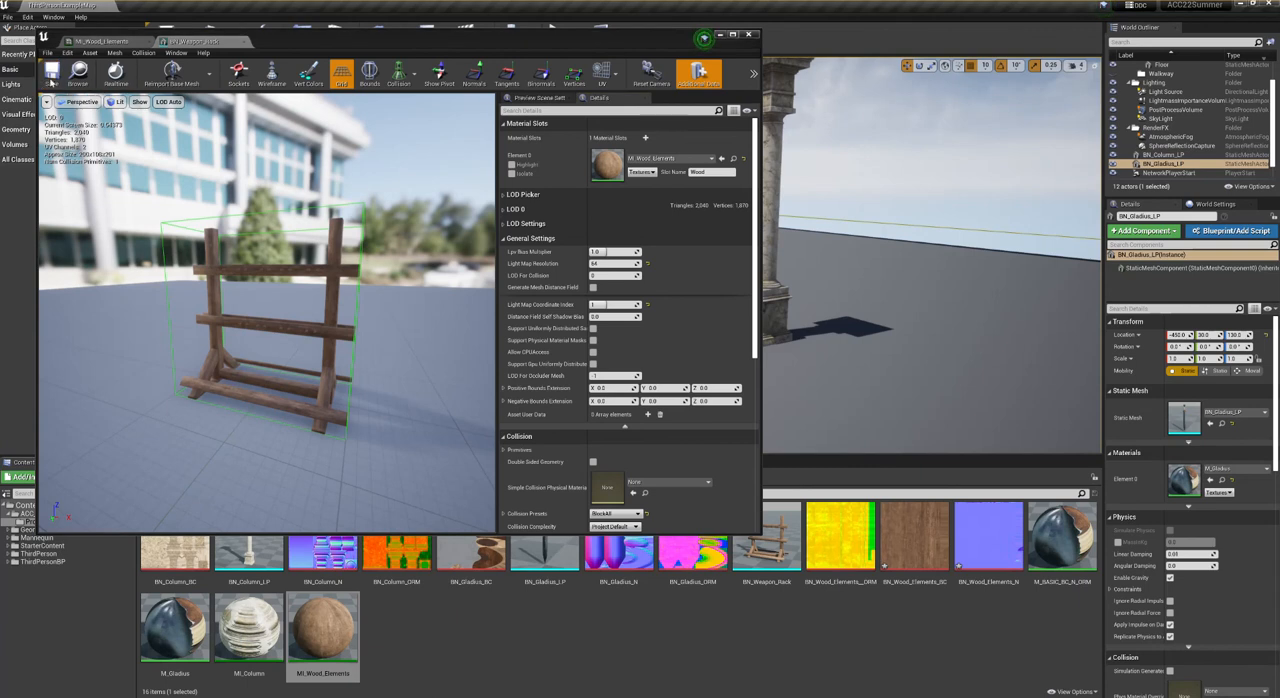
- Close the asset editors, place BN_Weapon_Rack on the floor between the gladius and the column, and rotate it about its vertical axis
click(244, 41)
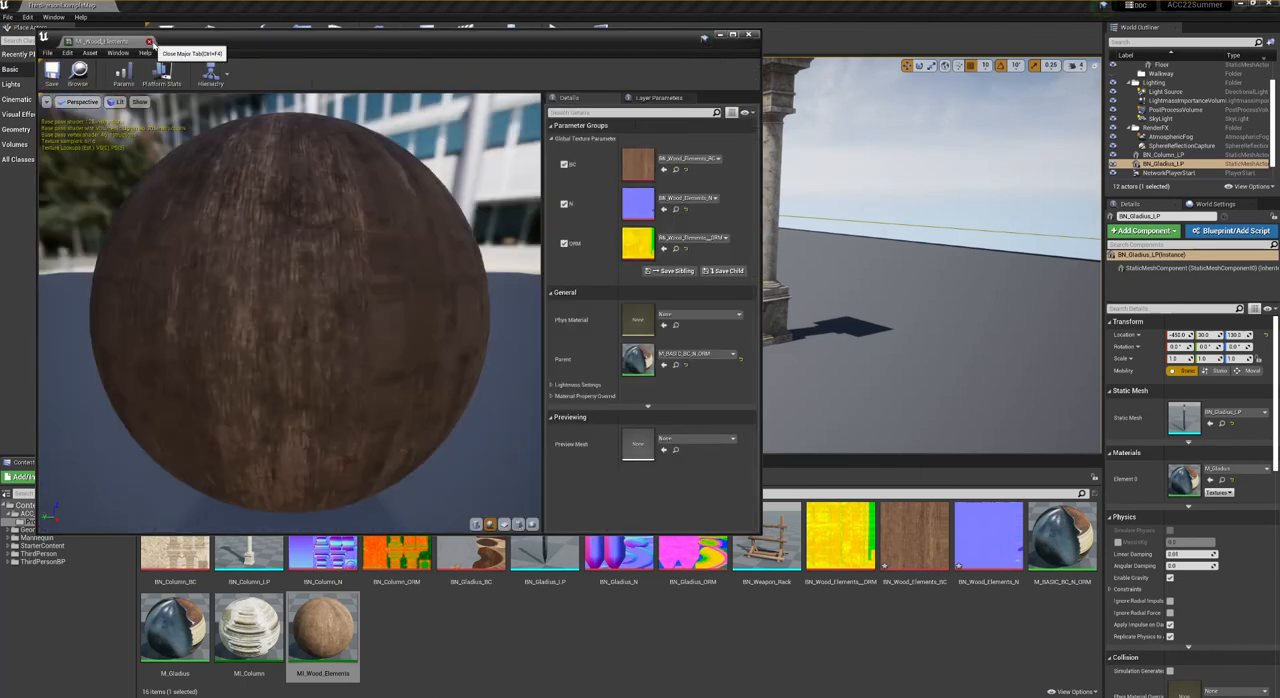
click(149, 41)
drag(770, 568, 683, 300)
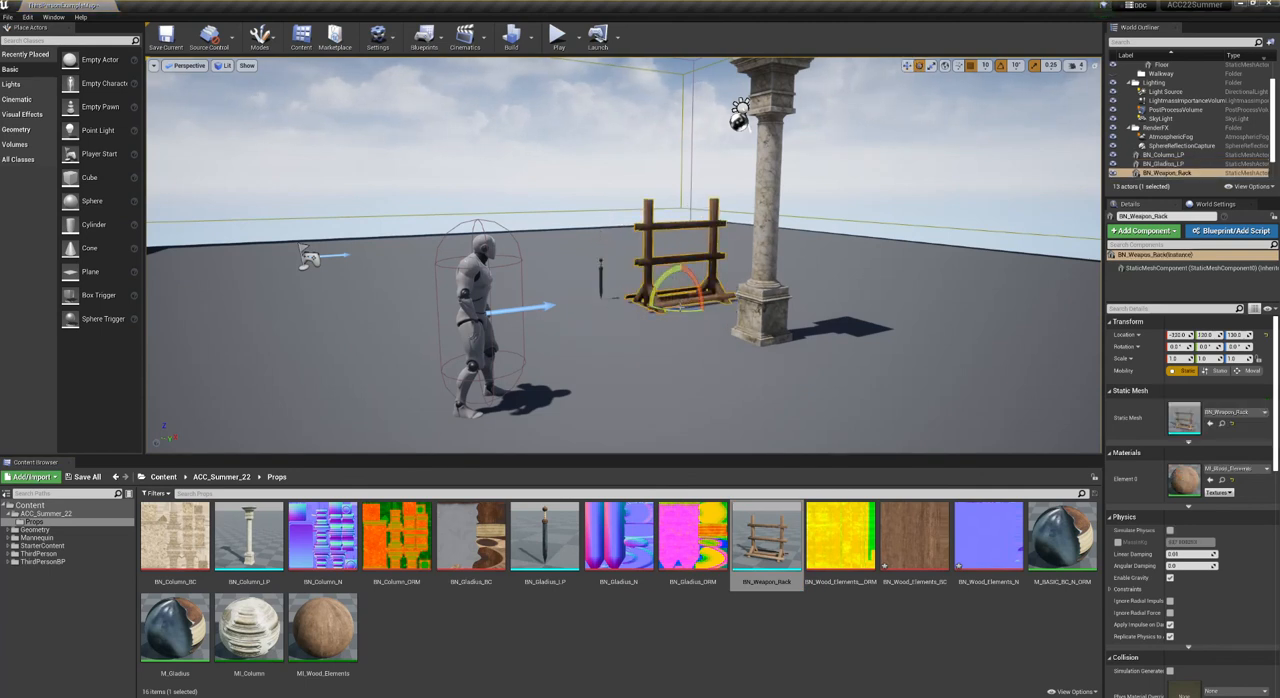
drag(682, 312, 722, 313)
right_drag(722, 313, 734, 254)
key(w)
key(s)
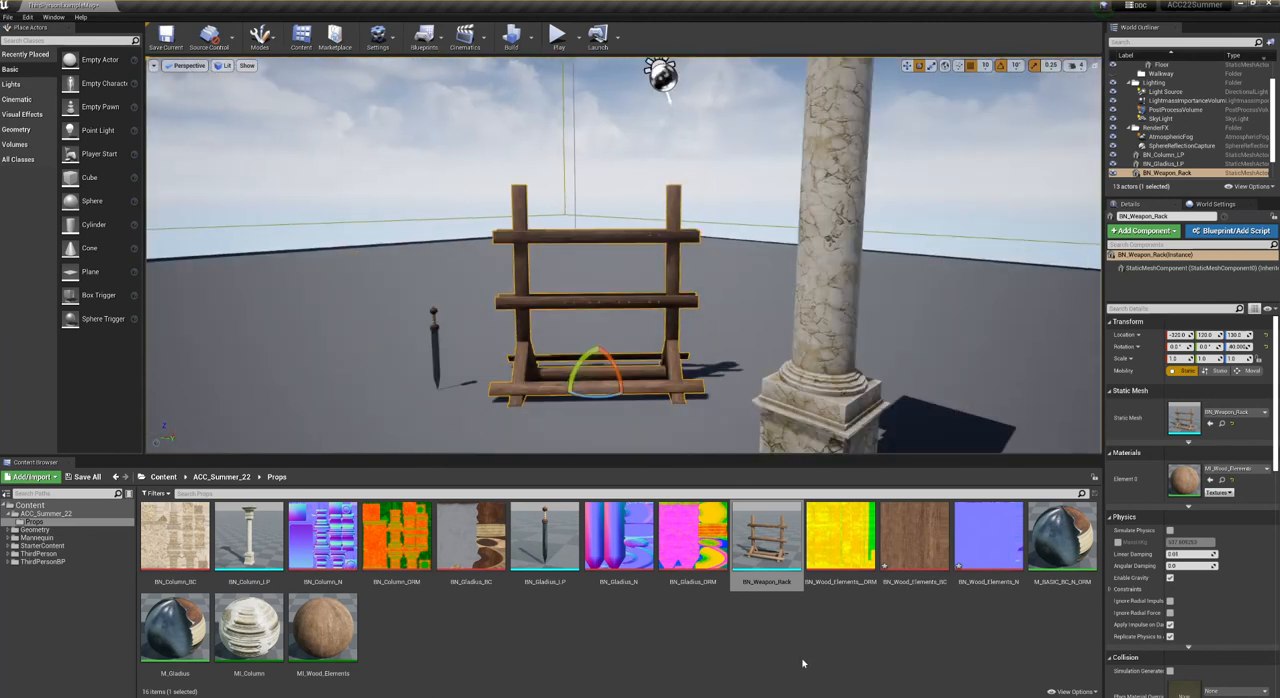
- Duplicate the M_BASIC_BC_N_ORM material and name the copy M_BASIC_BC_N_ORM_2s
click(762, 648)
click(1058, 552)
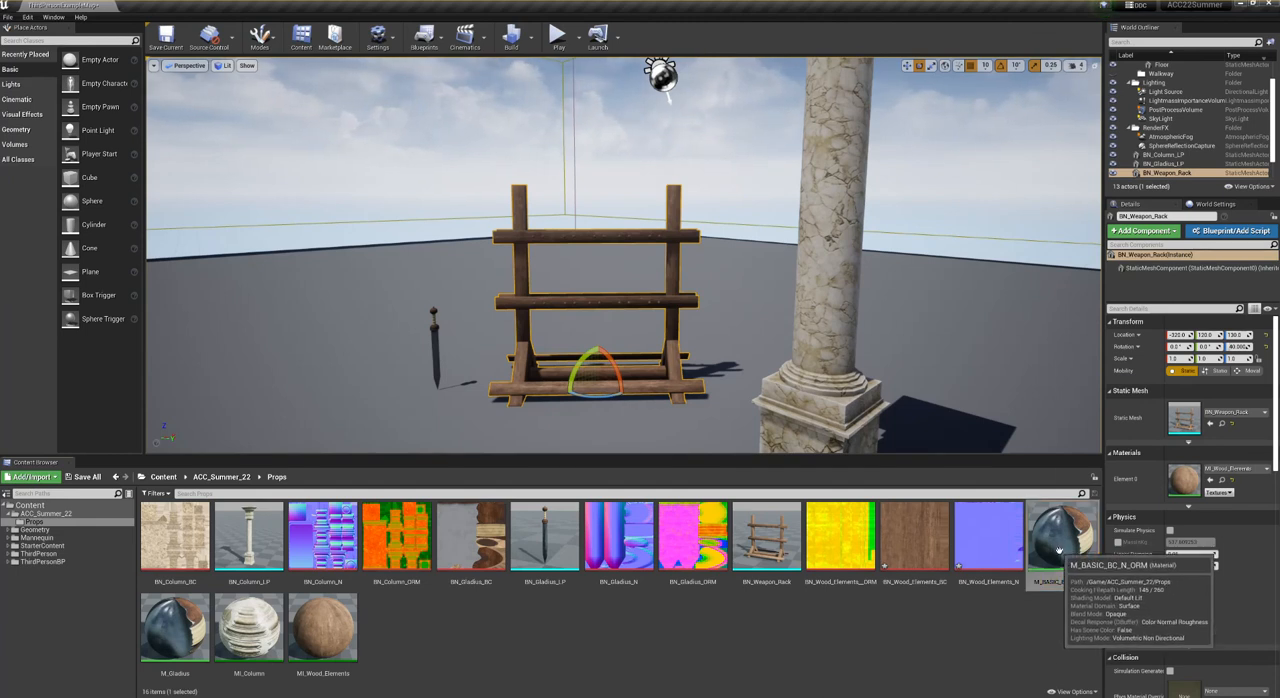
right_click(1058, 552)
click(1102, 358)
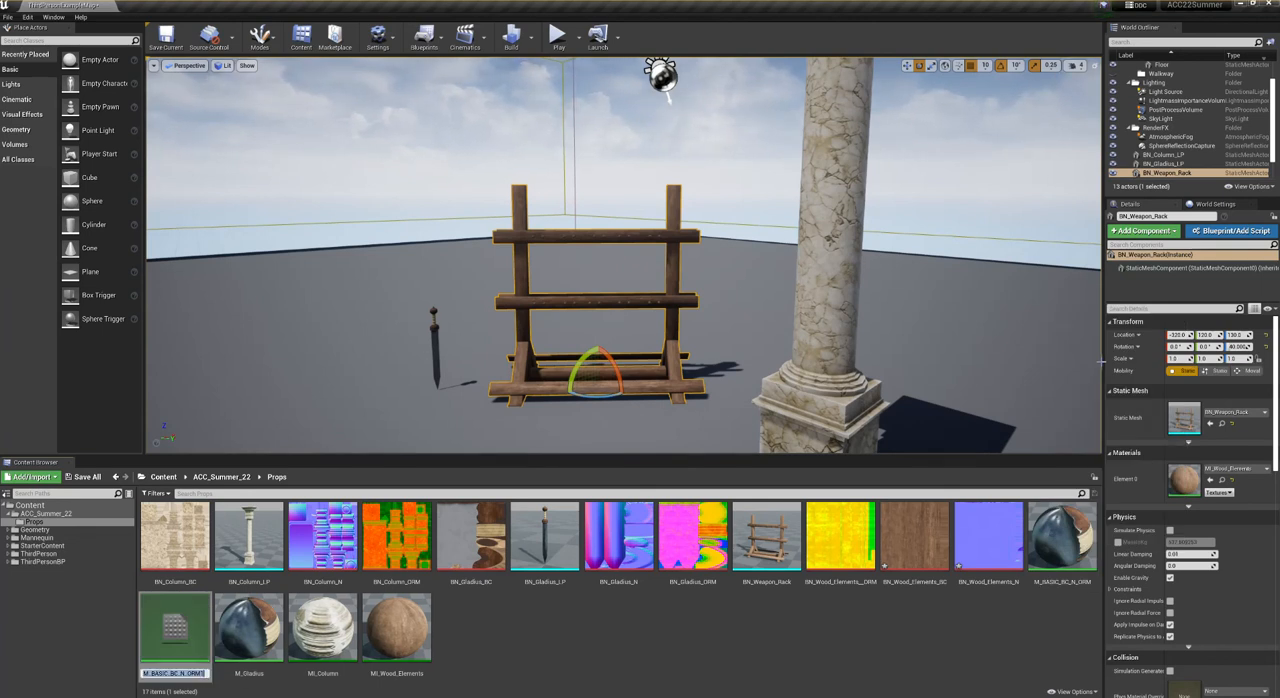
key(BackSpace)
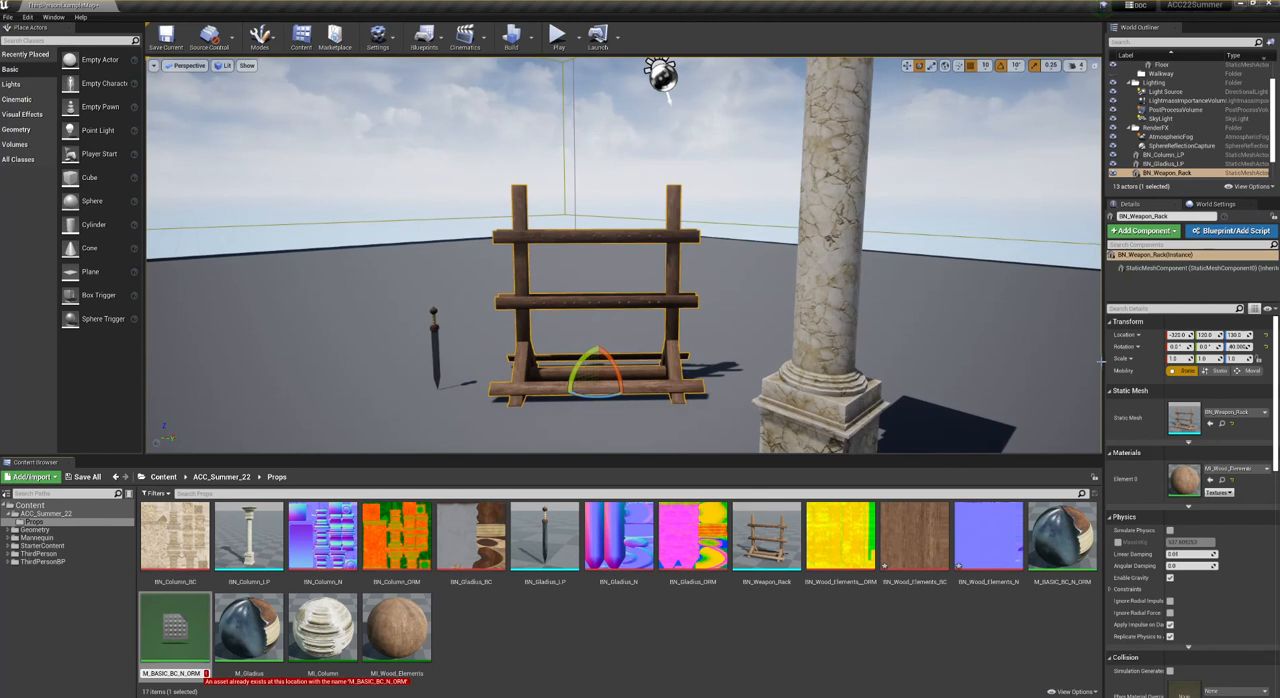
text(_)
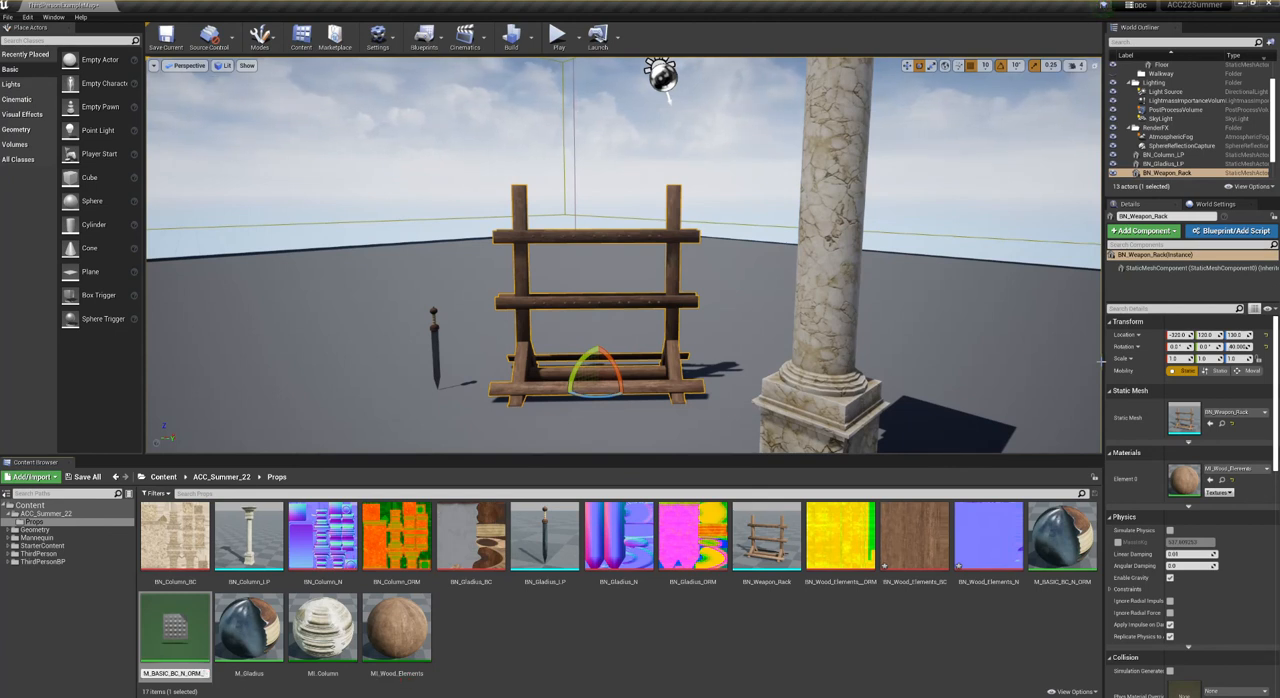
key(Return)
key(Return)
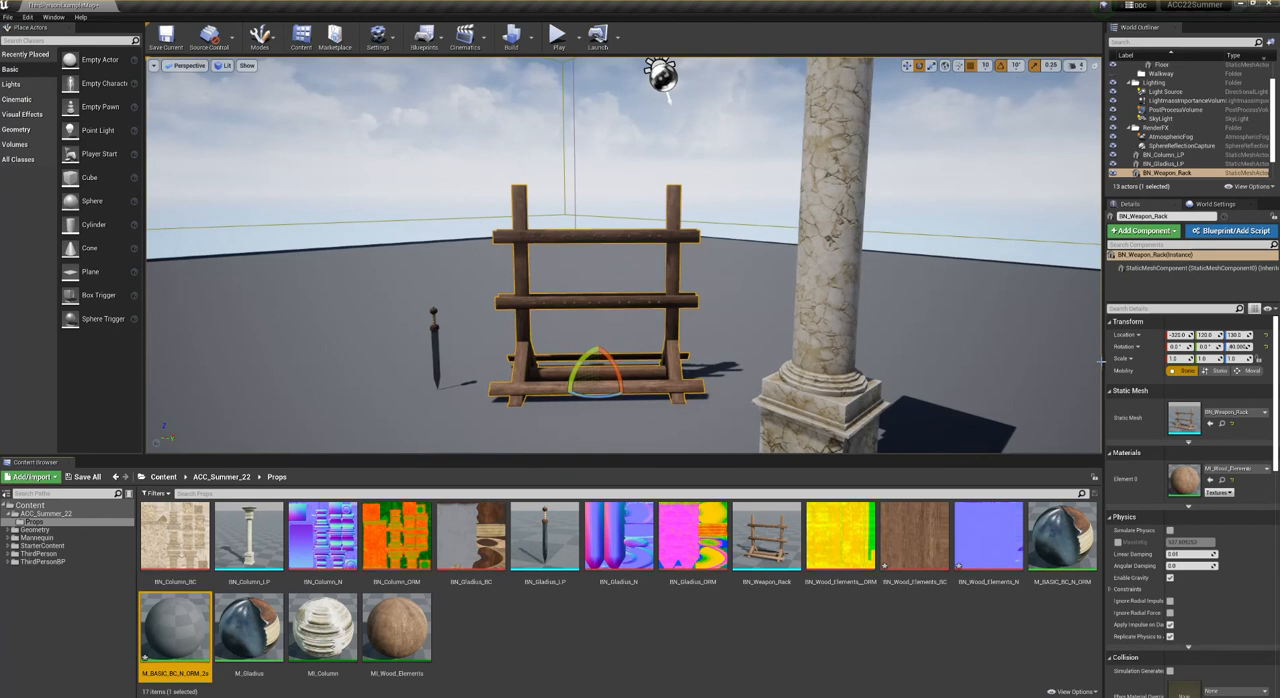
- Enable Two Sided on M_BASIC_BC_N_ORM_2s, save the material and close its editor
right_drag(495, 210, 523, 180)
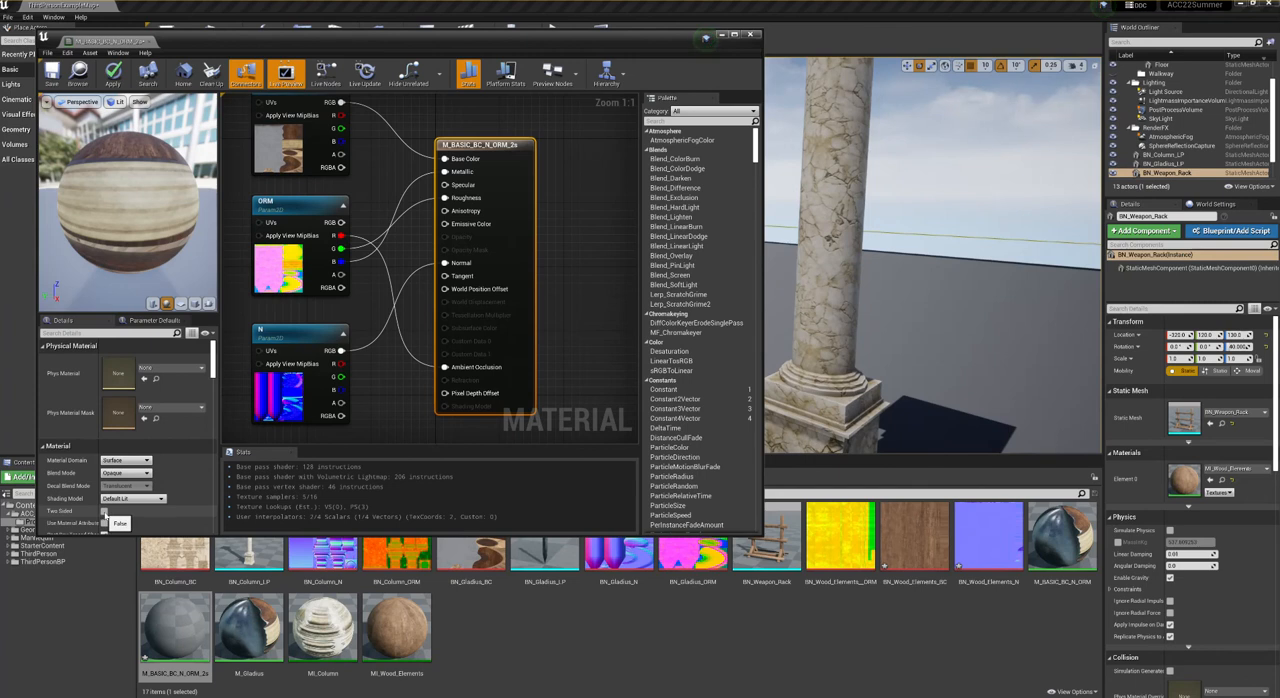
click(104, 511)
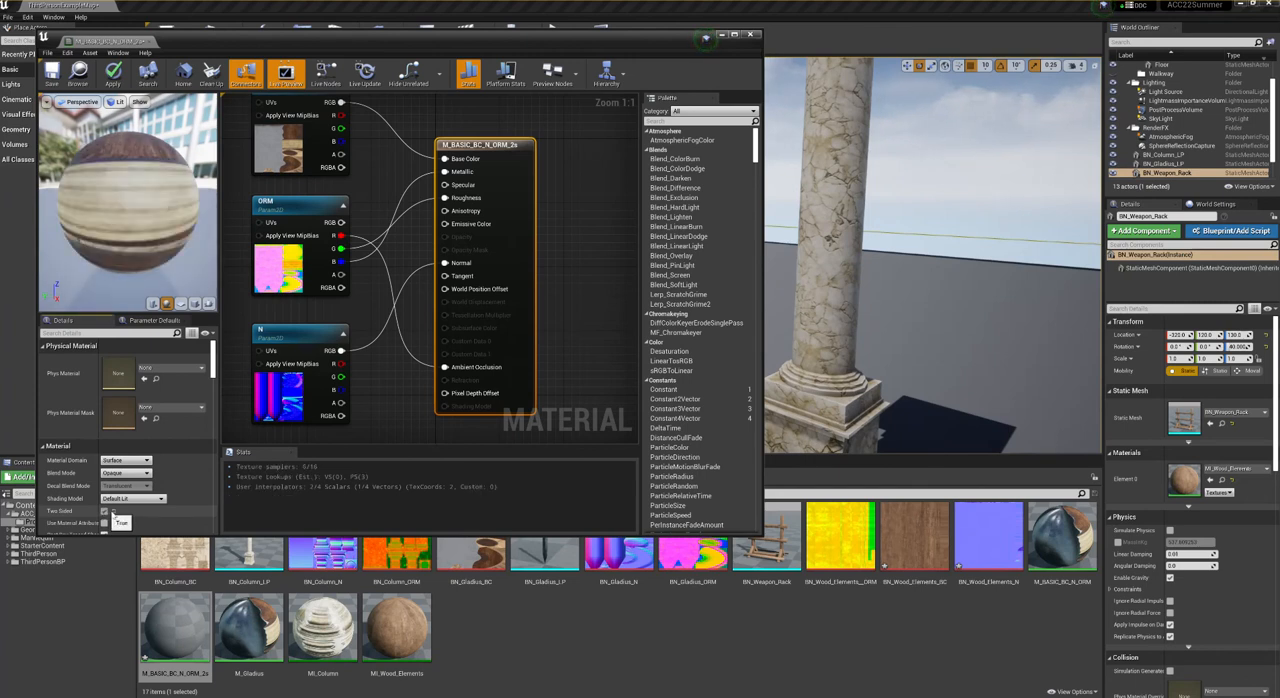
click(52, 76)
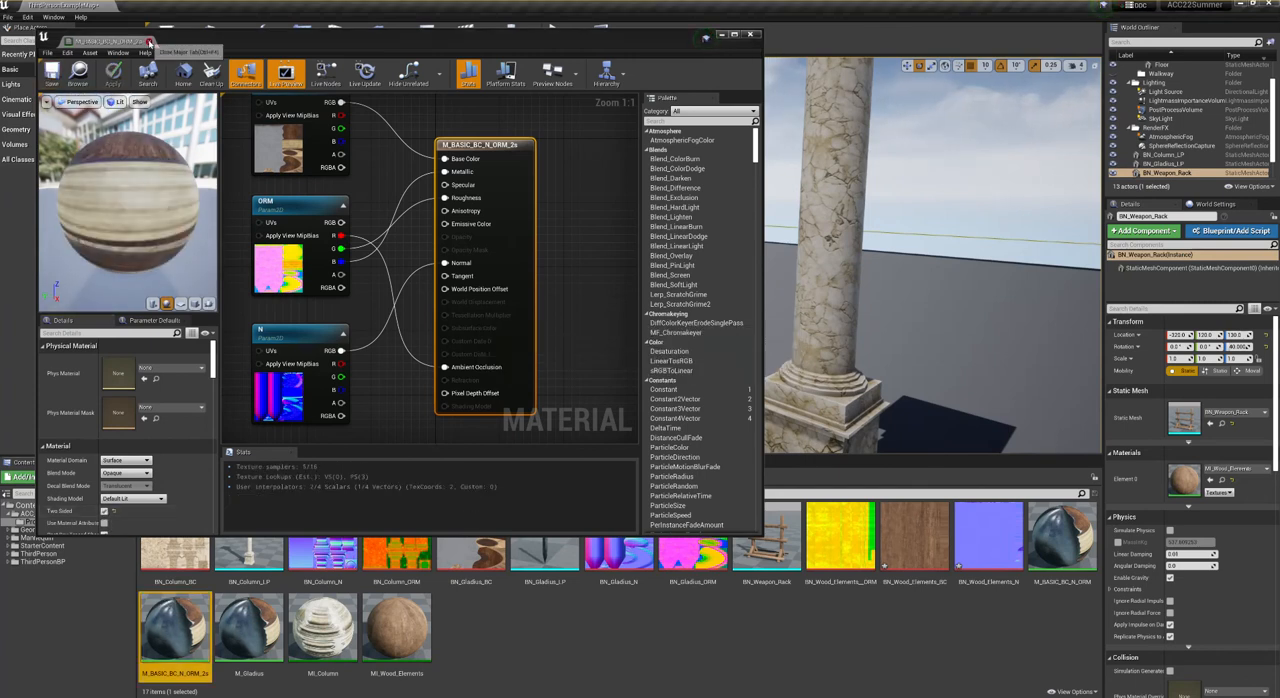
click(151, 42)
- Import BN_Shield_LP.fbx with the BN_Shield_BC, BN_Shield_N and BN_Shield_ORM PNG textures from the Roman_Shield folder into Props
click(495, 662)
right_click(495, 662)
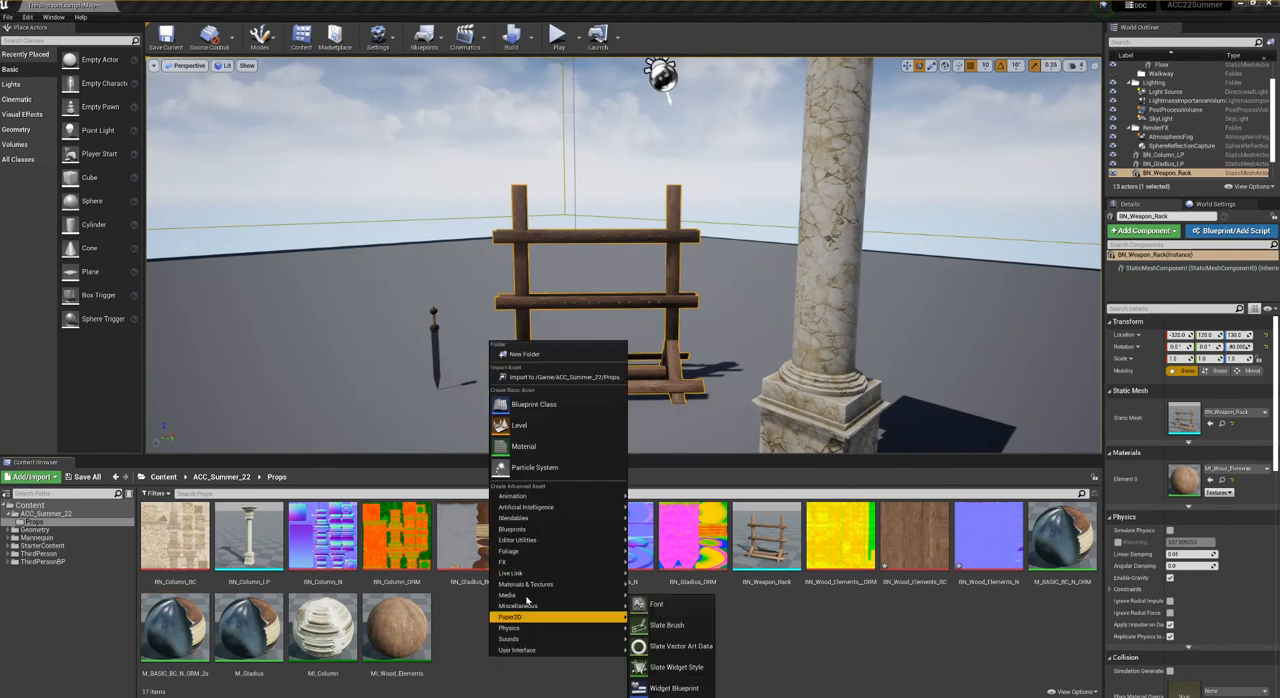
click(548, 378)
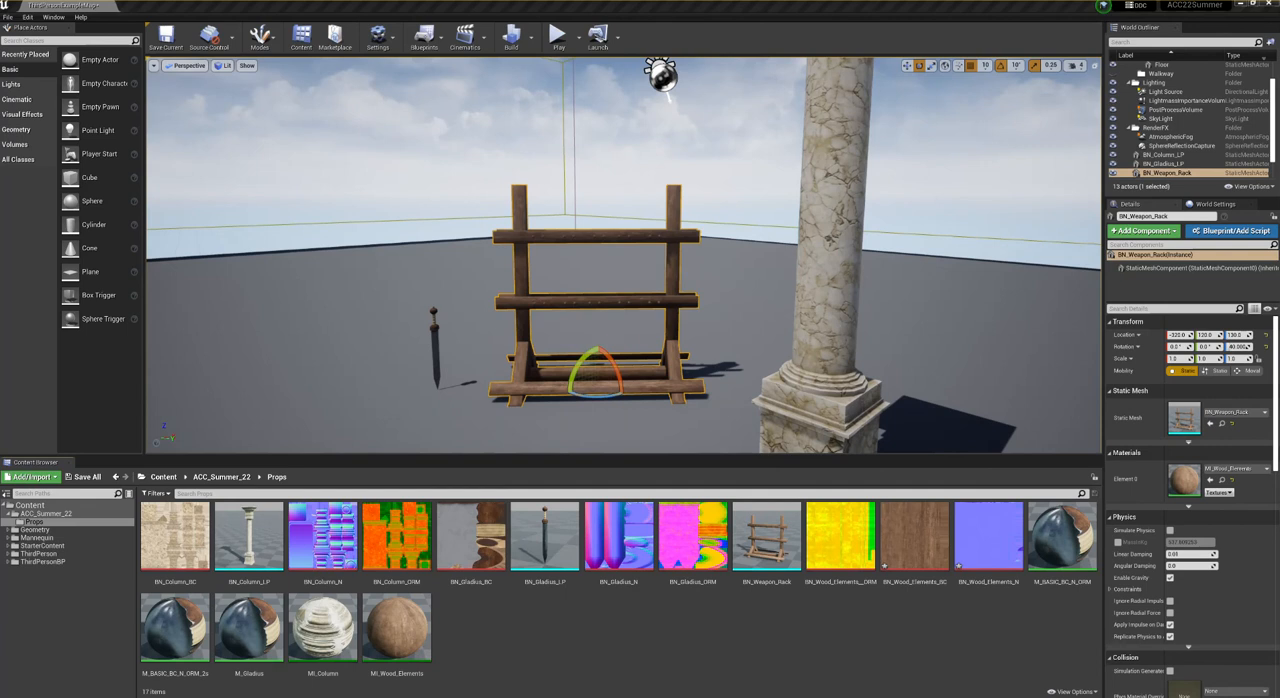
click(33, 476)
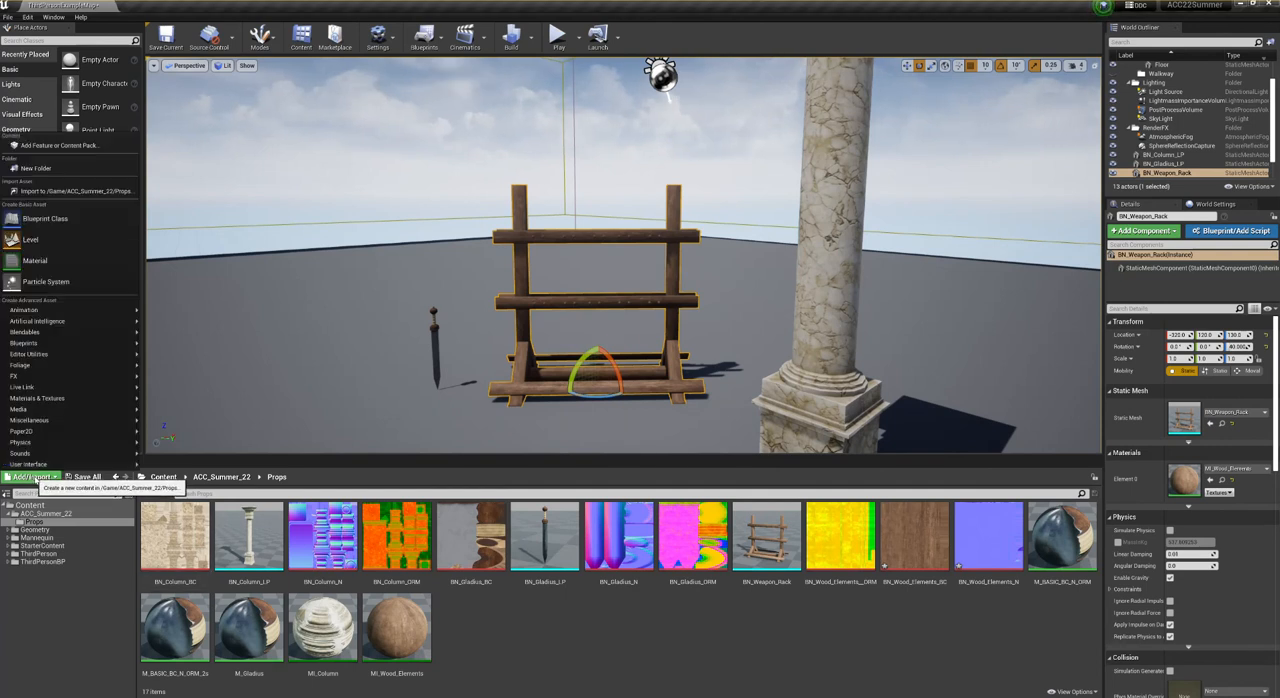
click(86, 190)
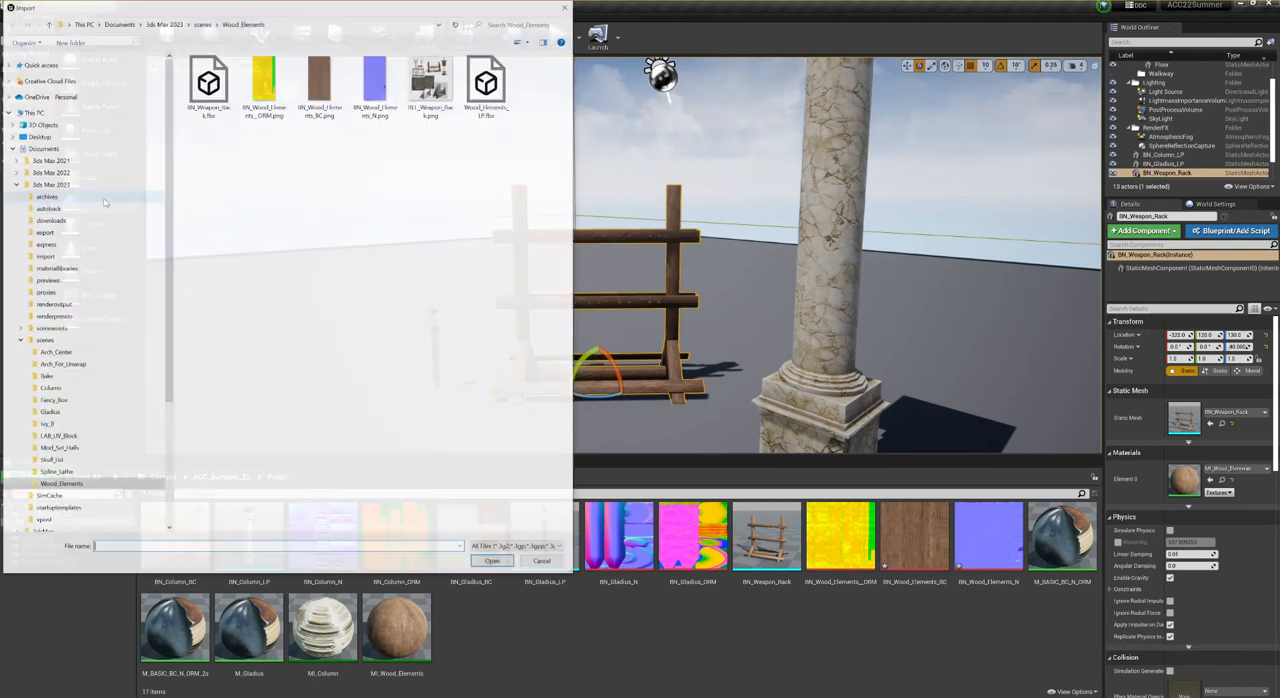
key(Return)
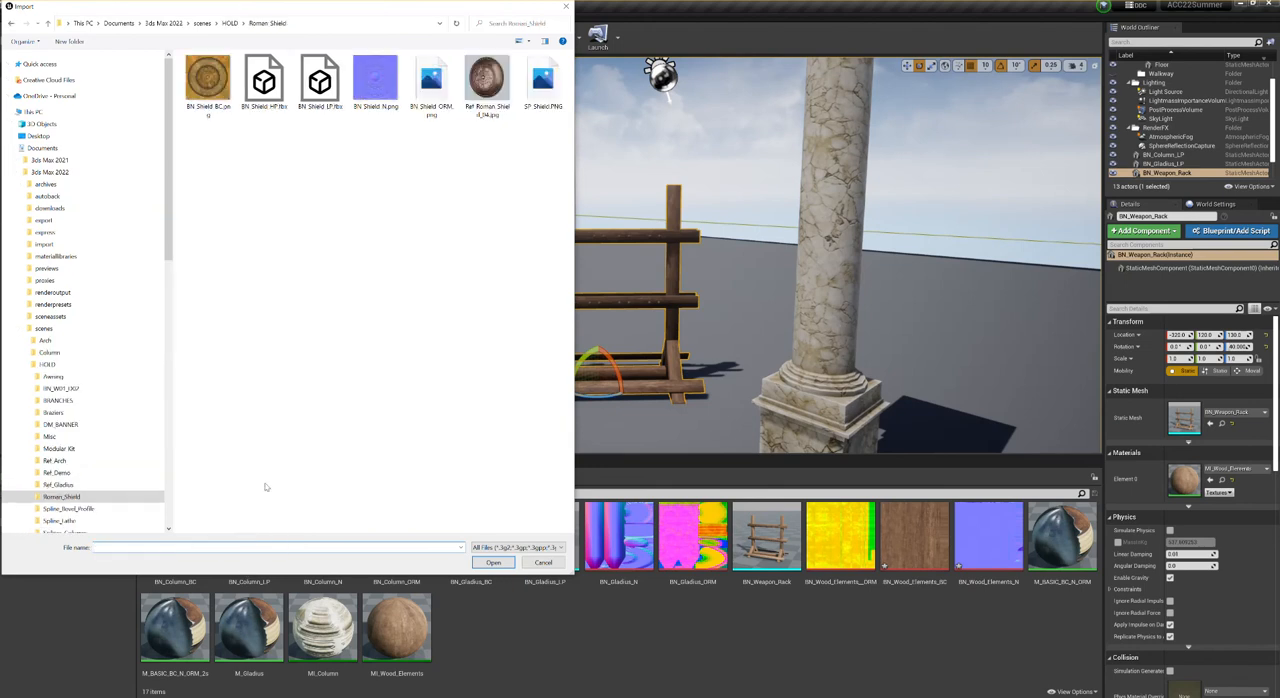
click(328, 92)
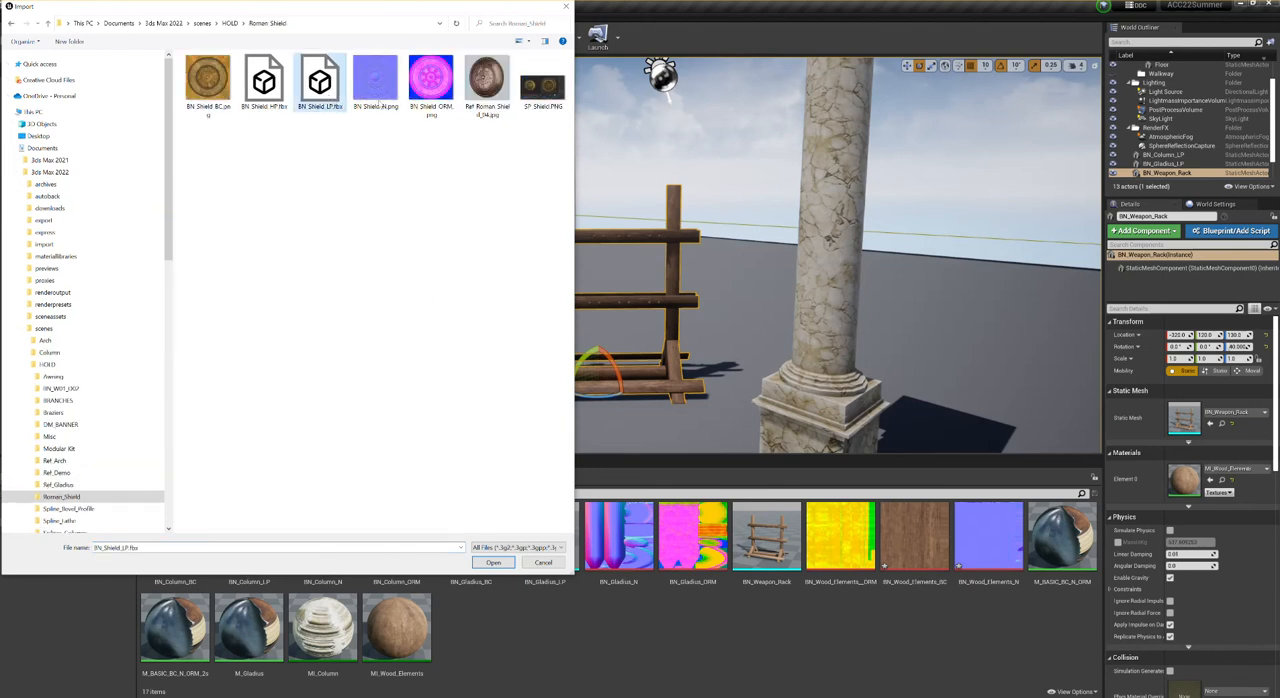
ctrl+click(381, 87)
ctrl+click(431, 80)
ctrl+click(201, 73)
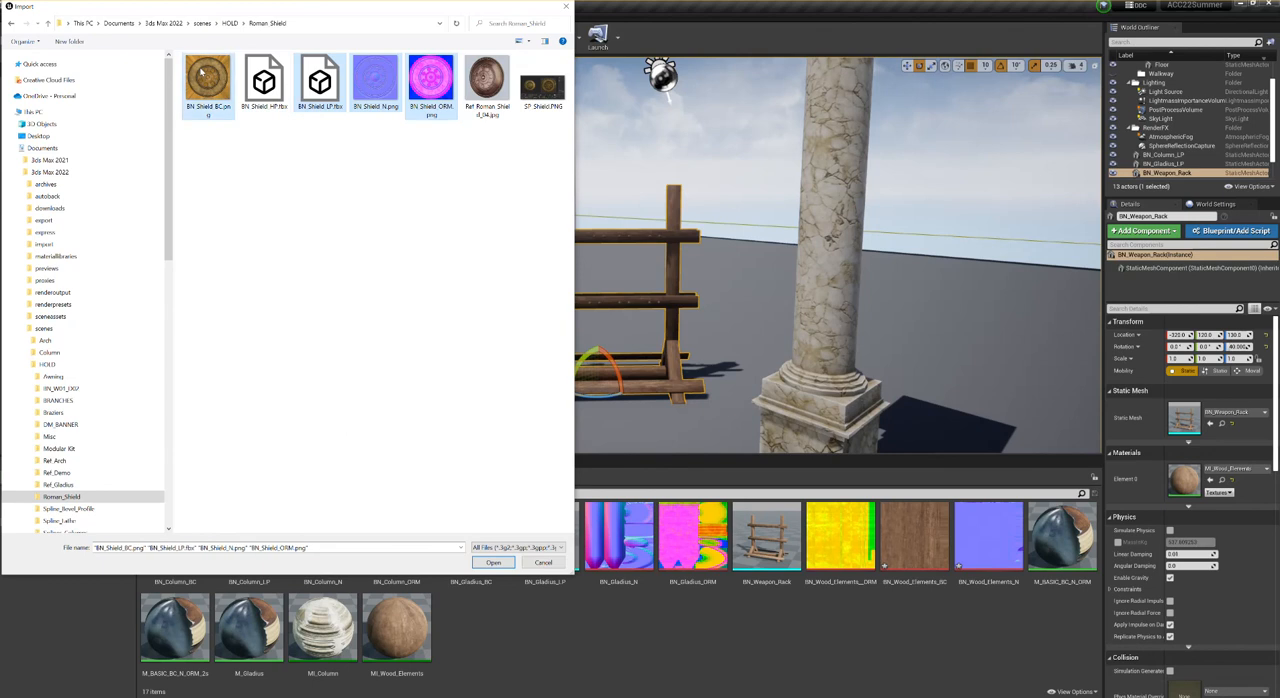
click(493, 563)
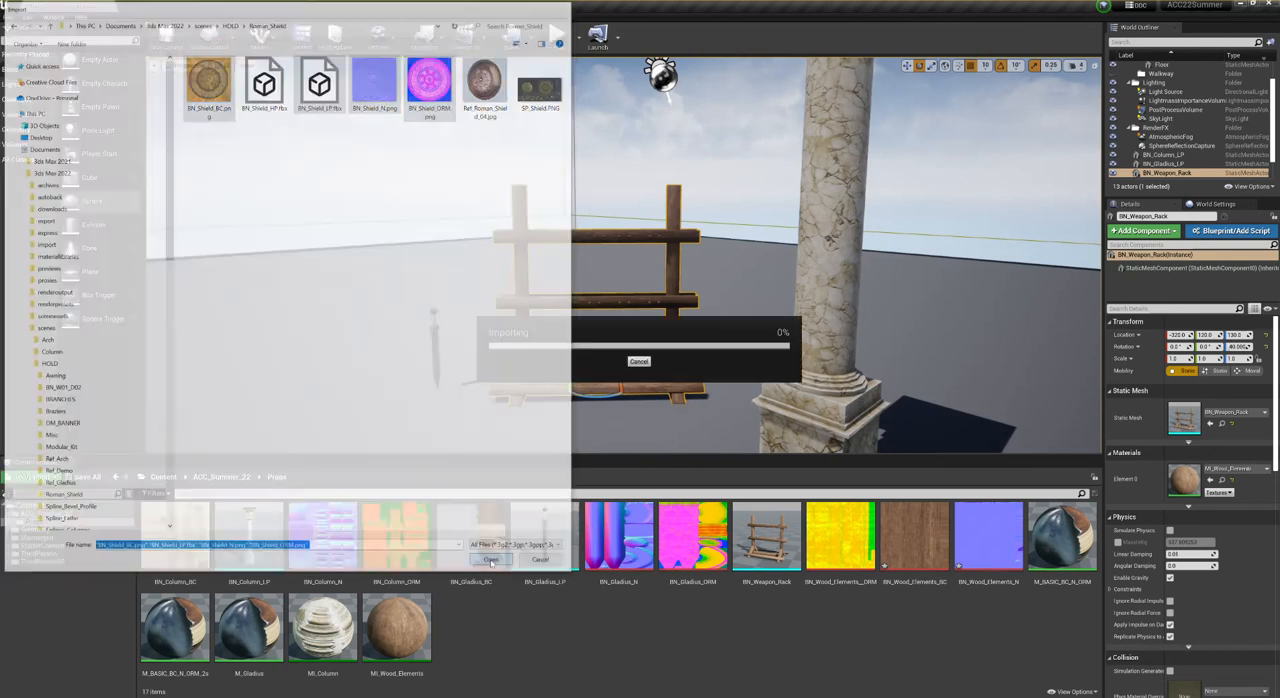
click(657, 539)
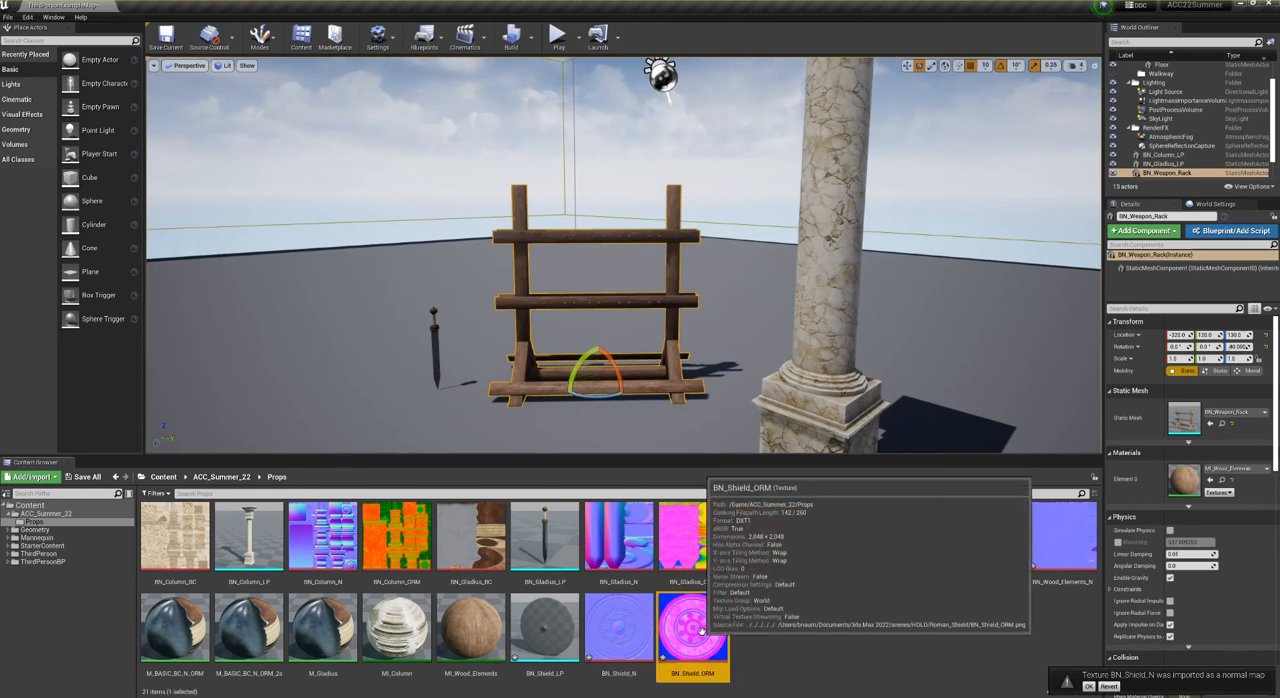
- Turn off sRGB for the BN_Shield_ORM texture and close its editor
double_click(693, 627)
click(611, 251)
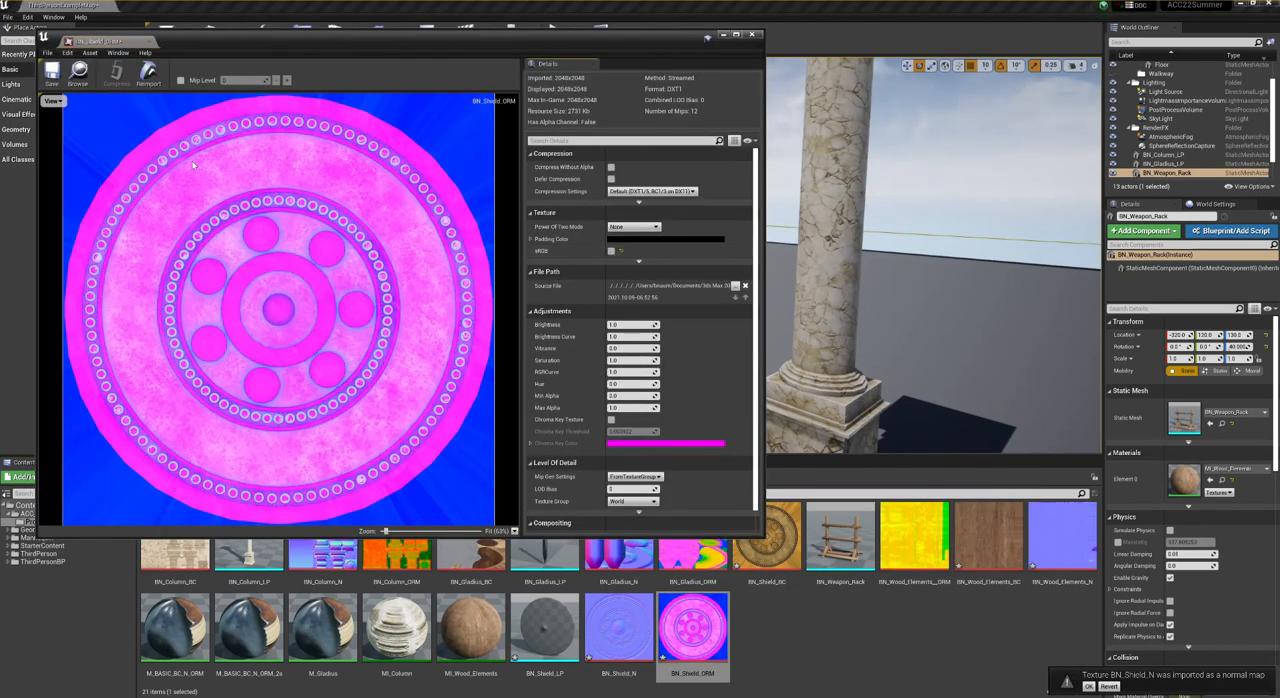
click(150, 41)
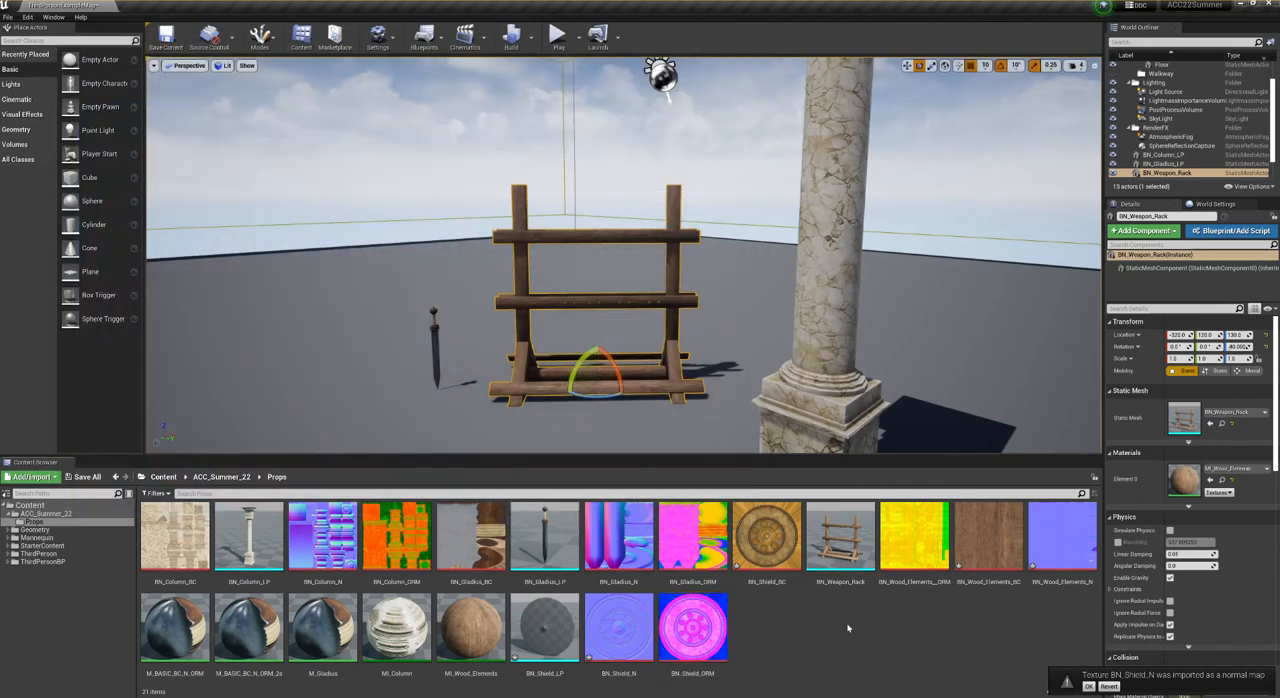
- Duplicate the MI_Wood_Elements material instance as MI_Shield and open the copy for editing
right_click(337, 624)
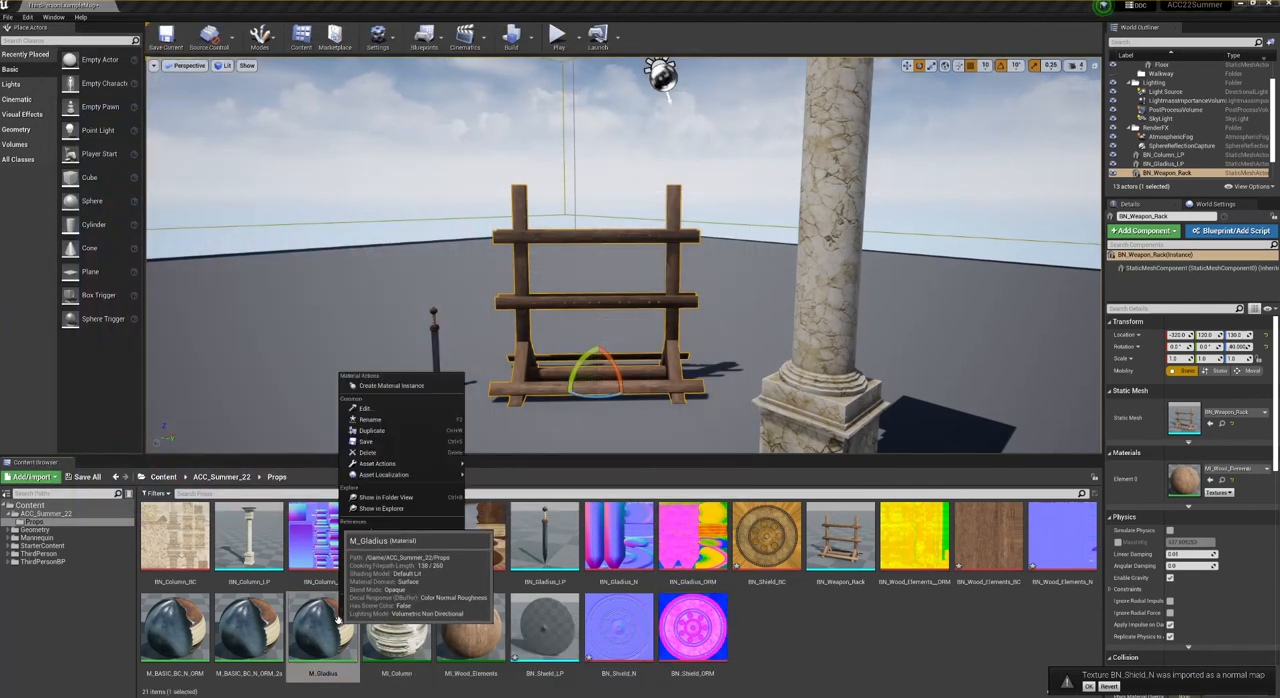
click(248, 642)
click(476, 657)
right_click(476, 657)
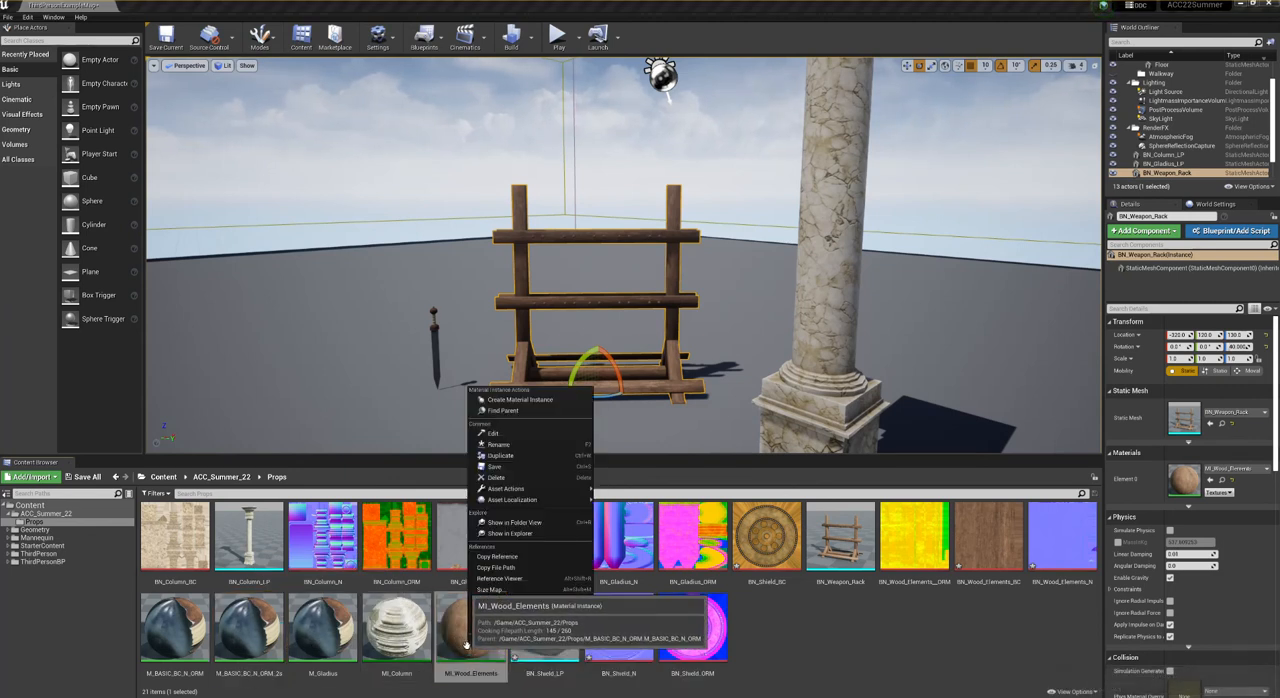
click(503, 456)
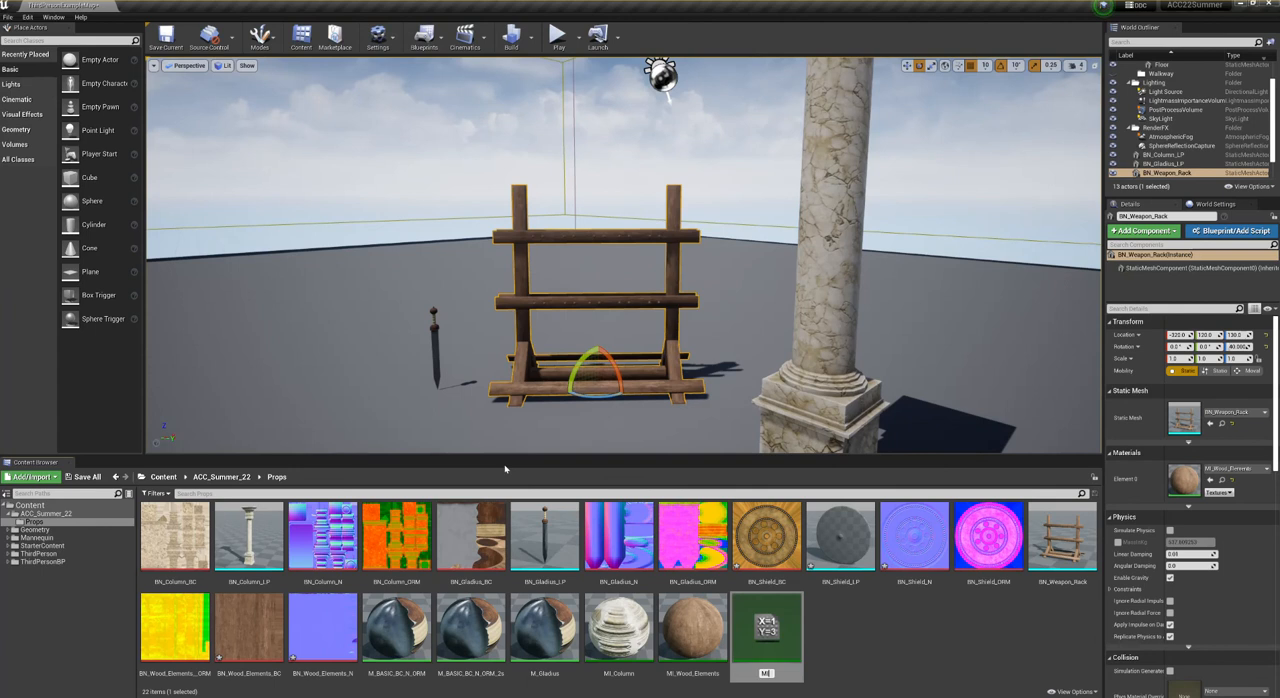
text(MI_Shield)
key(Return)
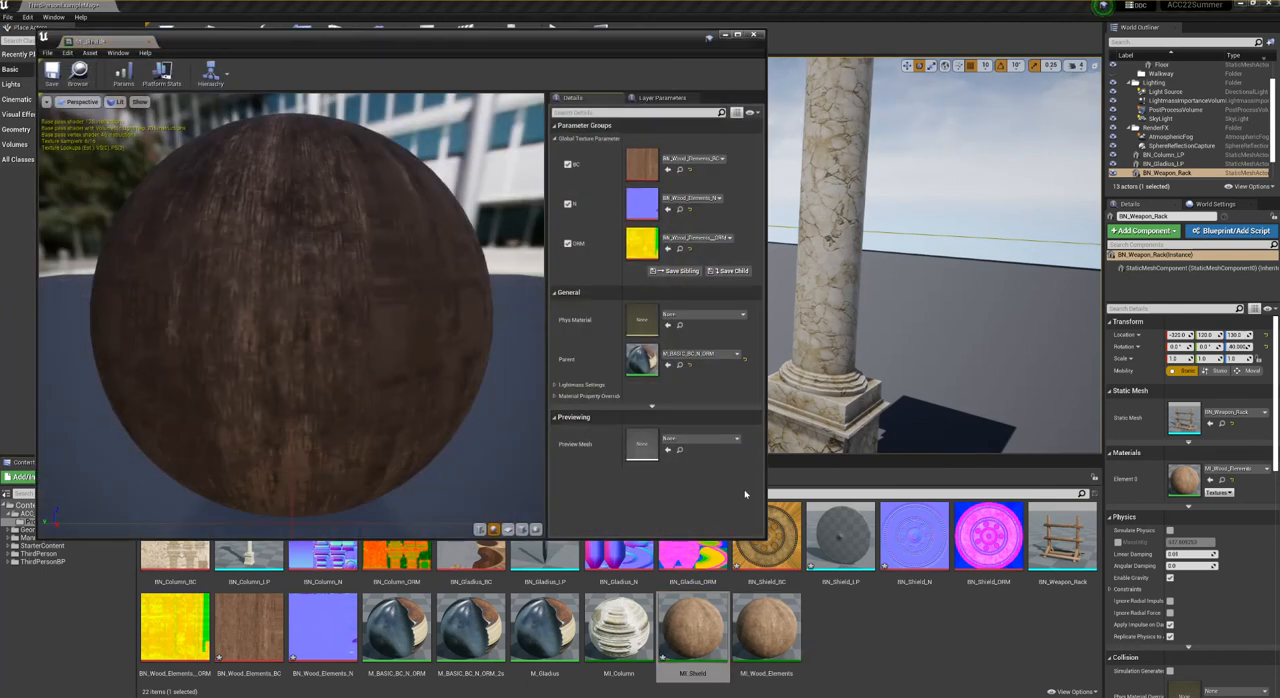
- Assign BN_Shield_BC, BN_Shield_N and BN_Shield_ORM to MI_Shield's BC, N and ORM parameters and preview the material on a cube
drag(767, 540, 655, 183)
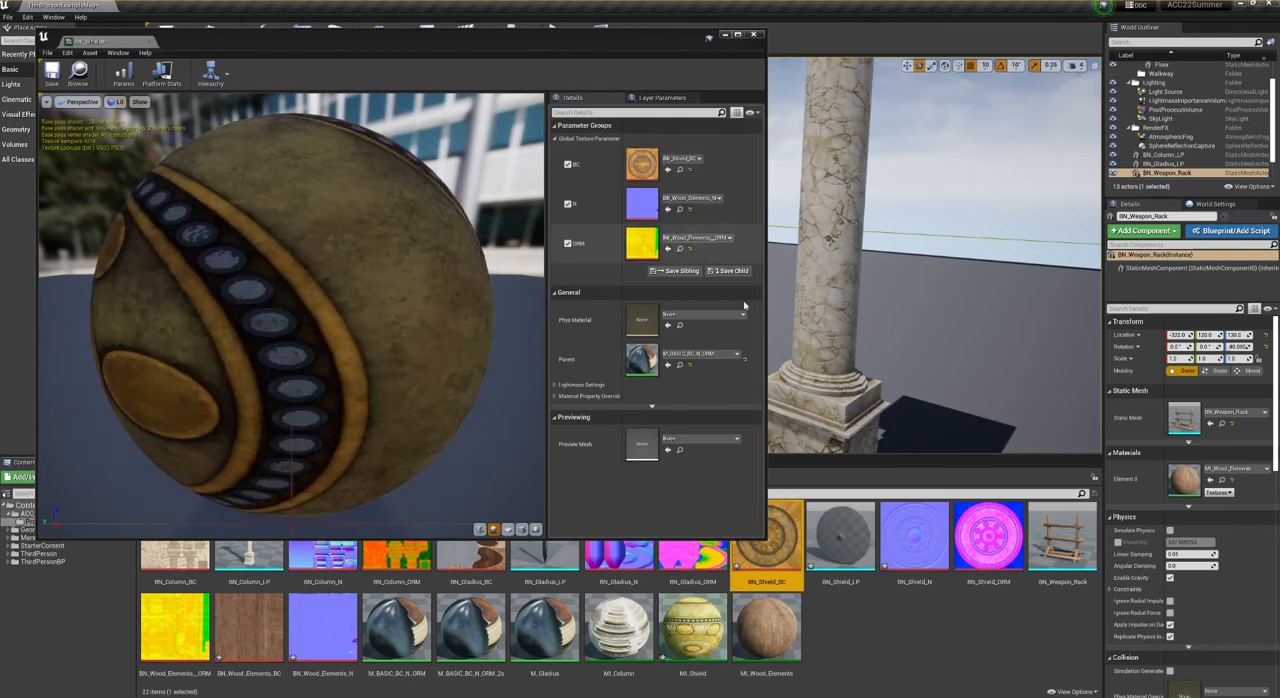
drag(914, 540, 645, 205)
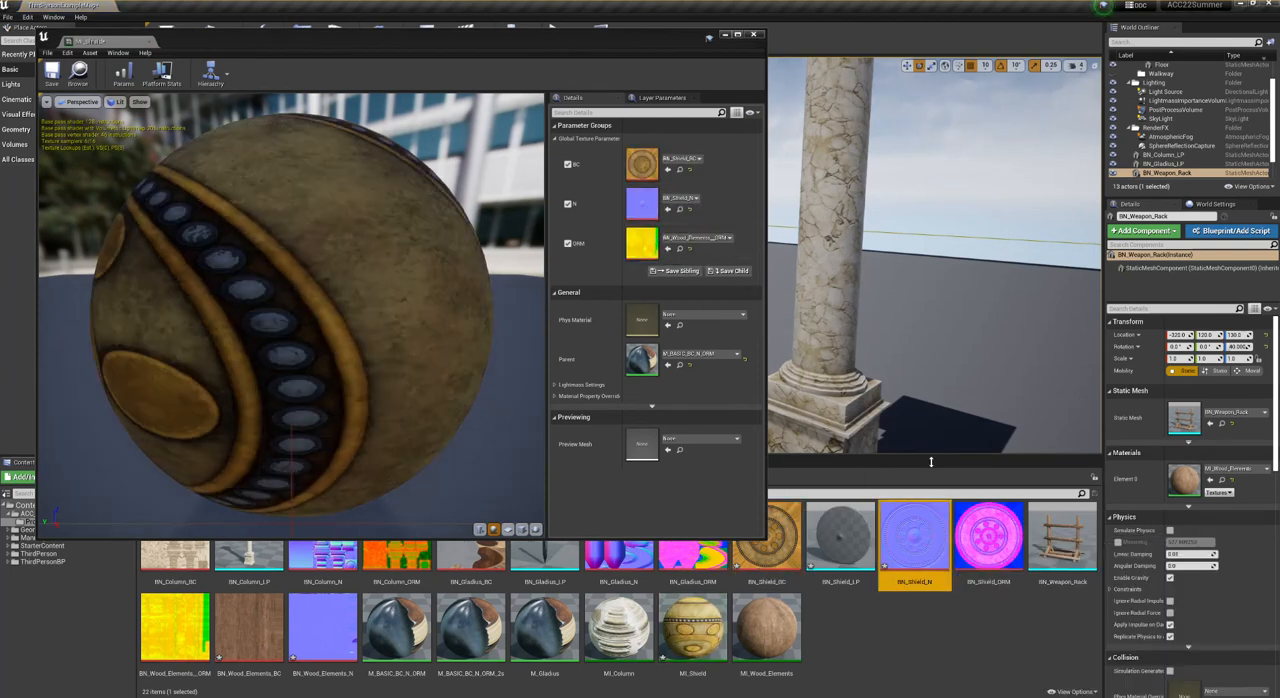
drag(988, 540, 643, 245)
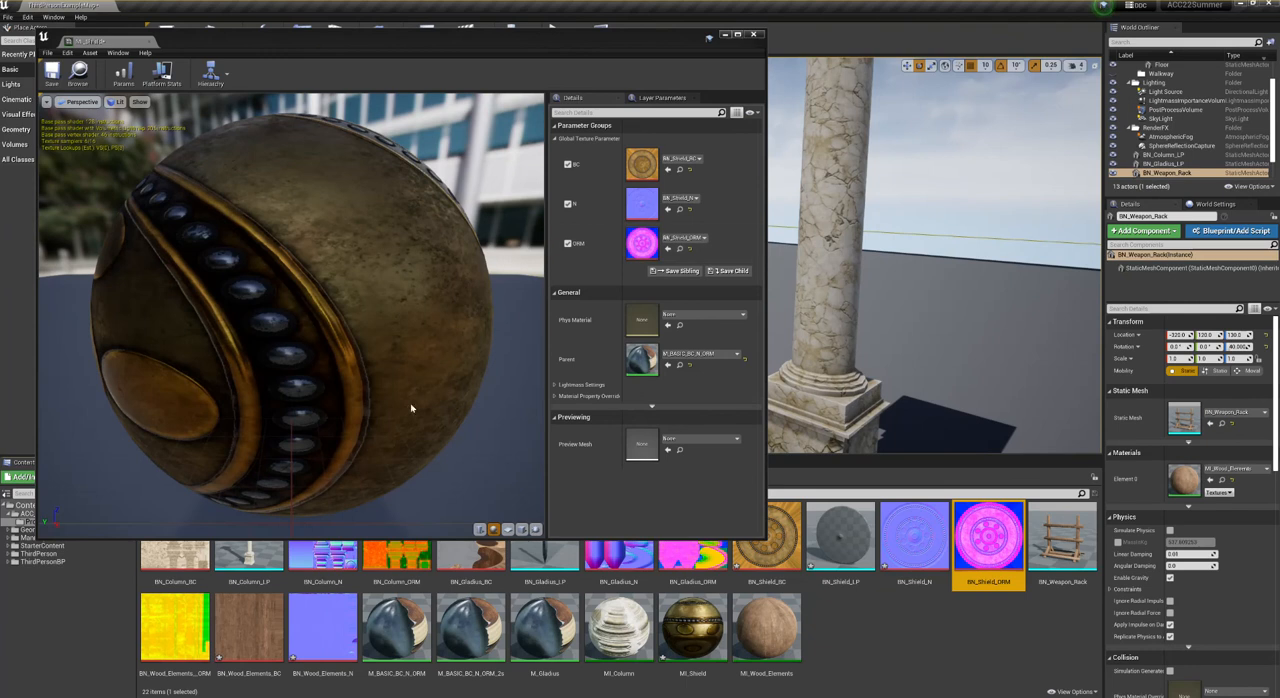
click(521, 529)
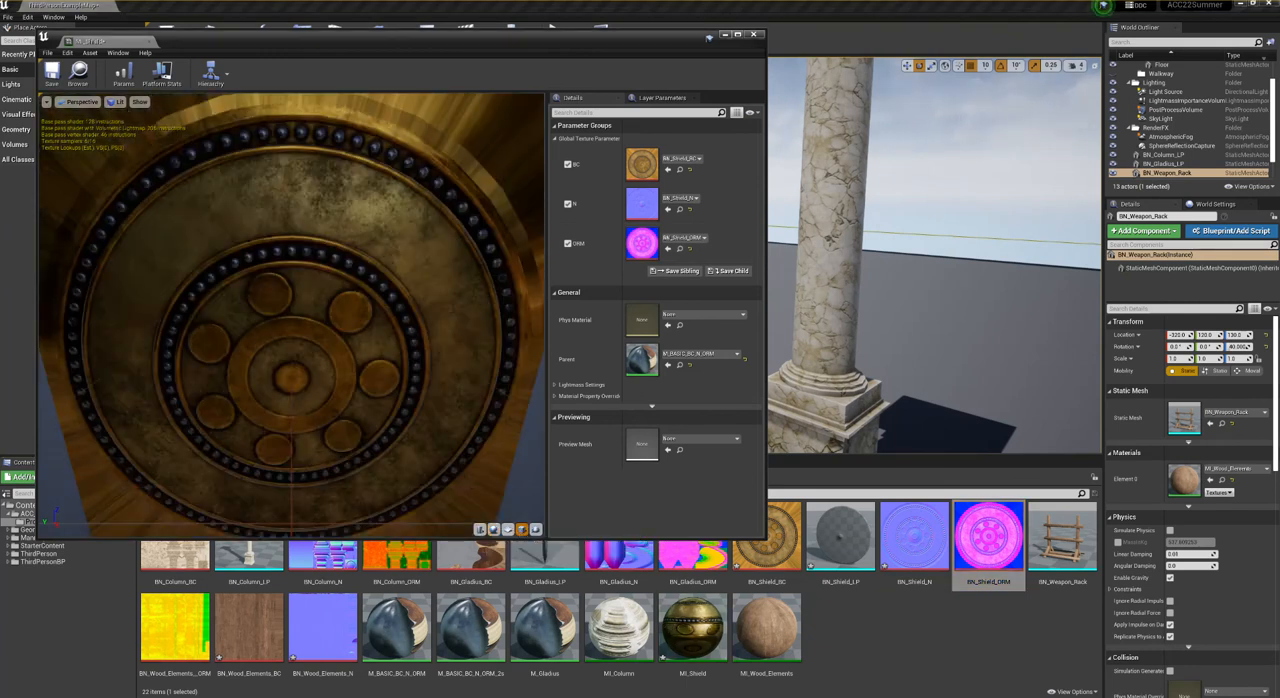
click(508, 529)
drag(90, 316, 340, 365)
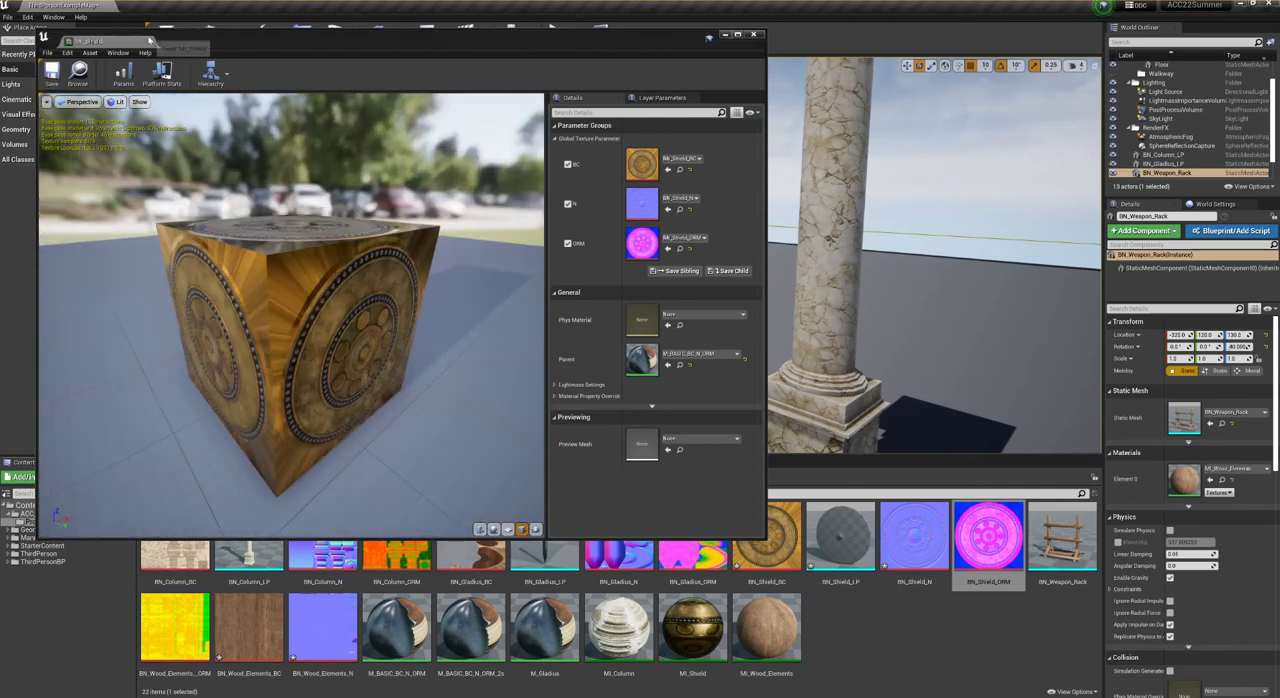
- Apply MI_Shield to the material slot of the BN_Shield_LP mesh and inspect the shield edge-on for missing back faces
double_click(840, 535)
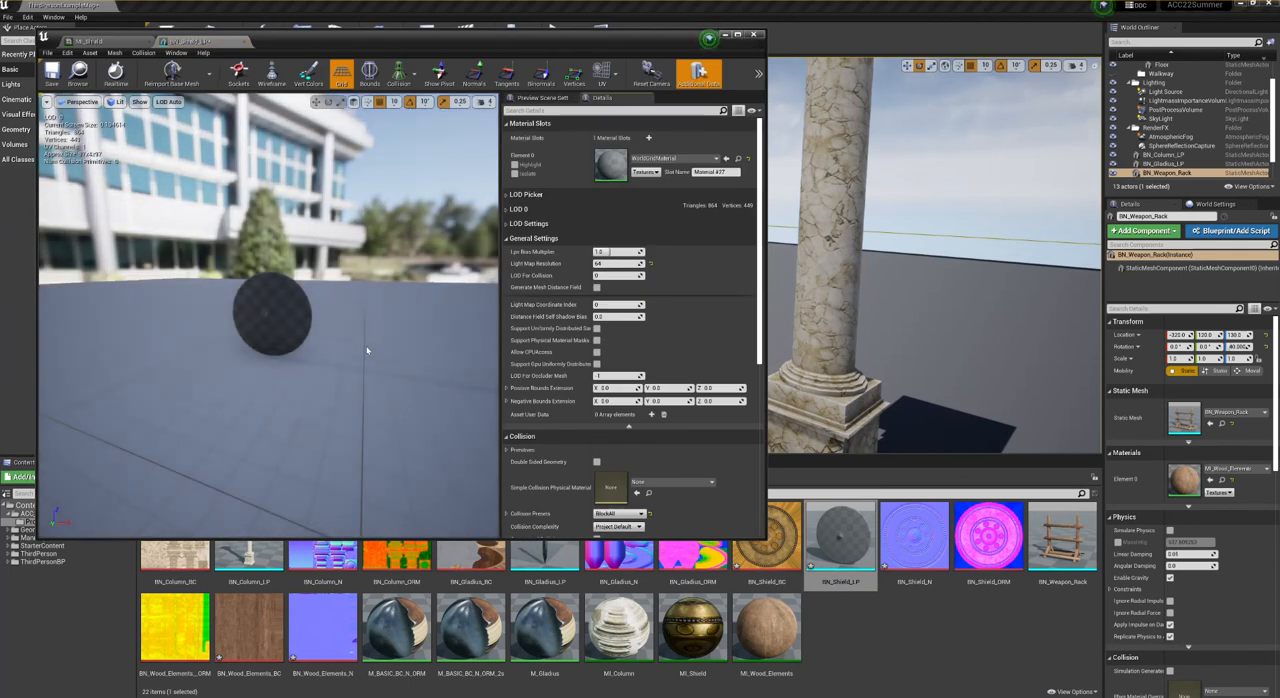
scroll(363, 344, up, 5)
drag(700, 645, 662, 170)
right_drag(300, 340, 389, 412)
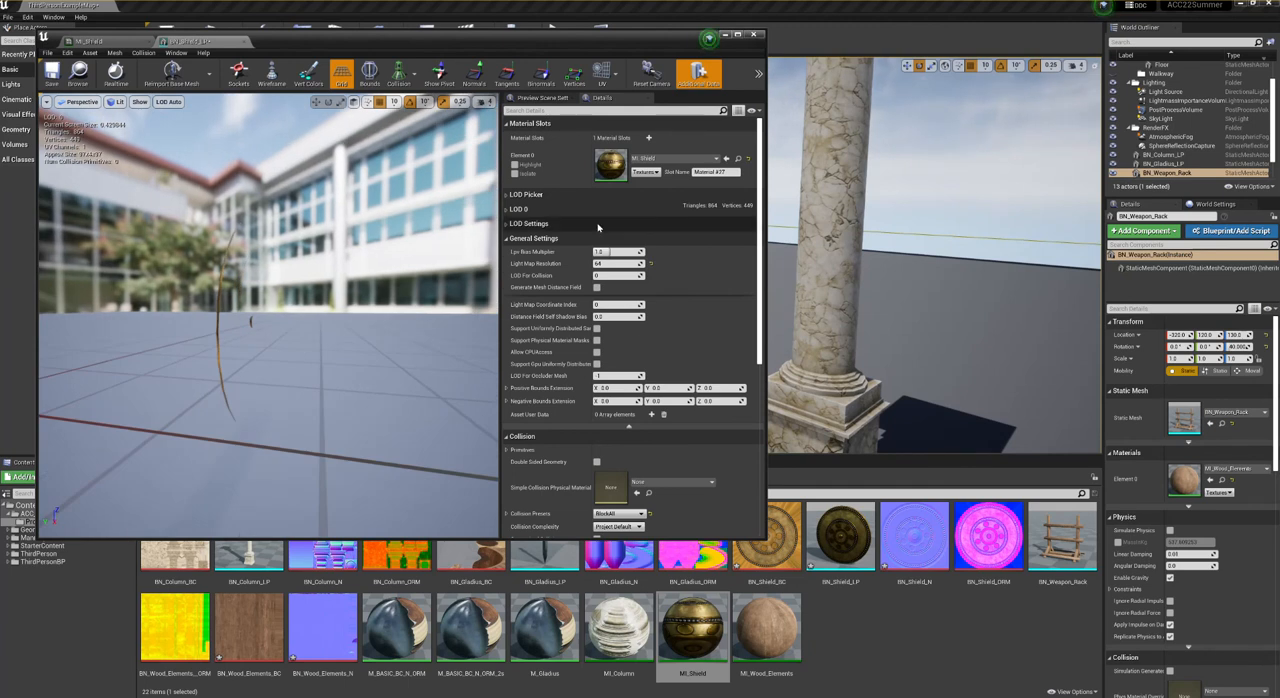
scroll(586, 208, down, 3)
scroll(567, 215, up, 4)
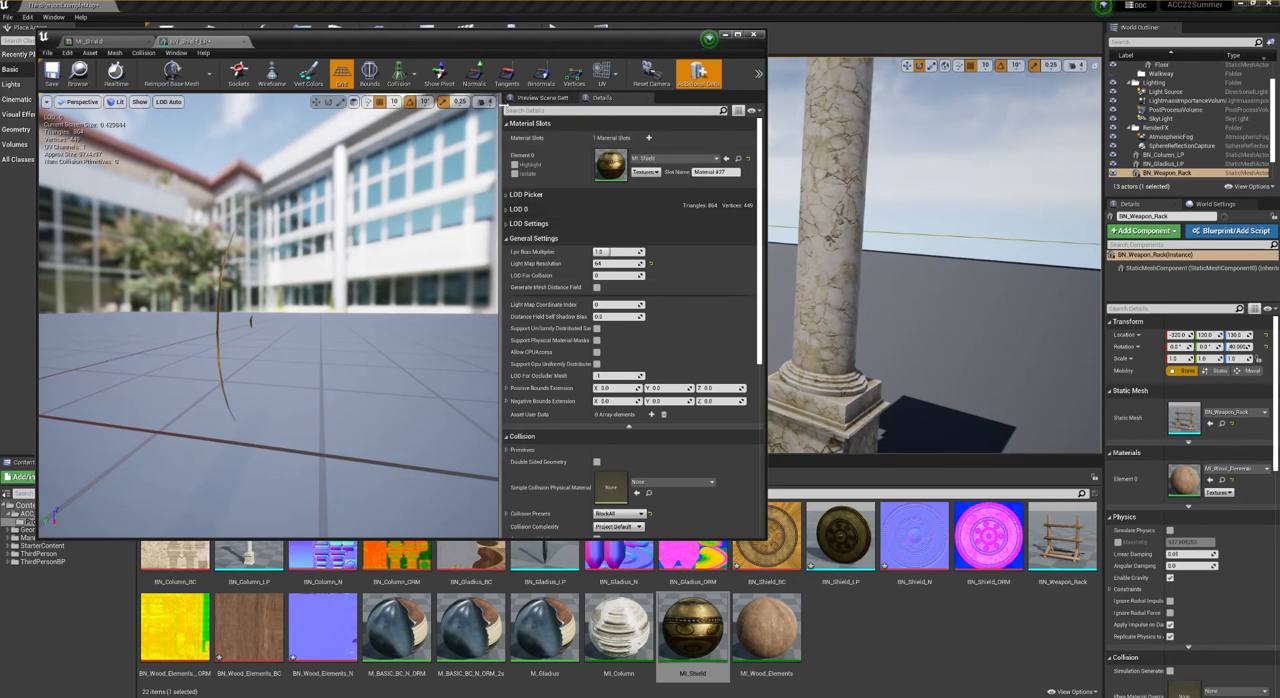
- Place the MI_Shield editor beside the shield mesh editor and set the instance's parent to M_BASIC_BC_N_ORM_2s
click(190, 41)
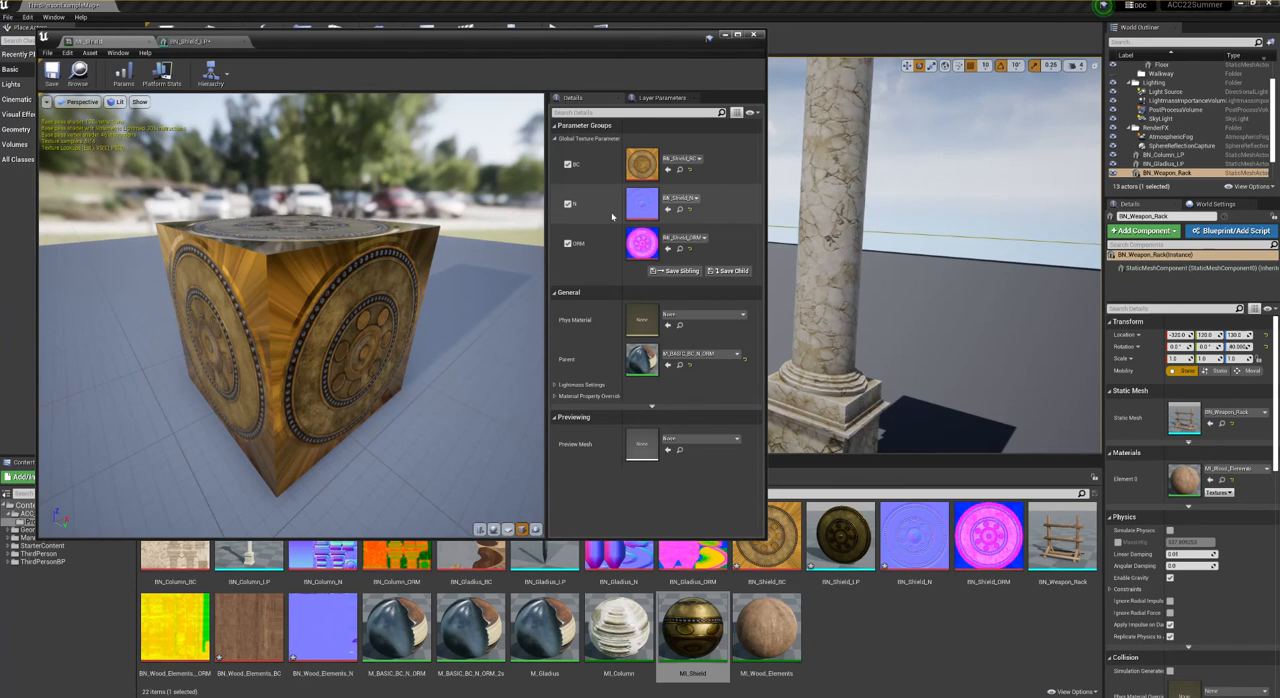
drag(127, 43, 856, 128)
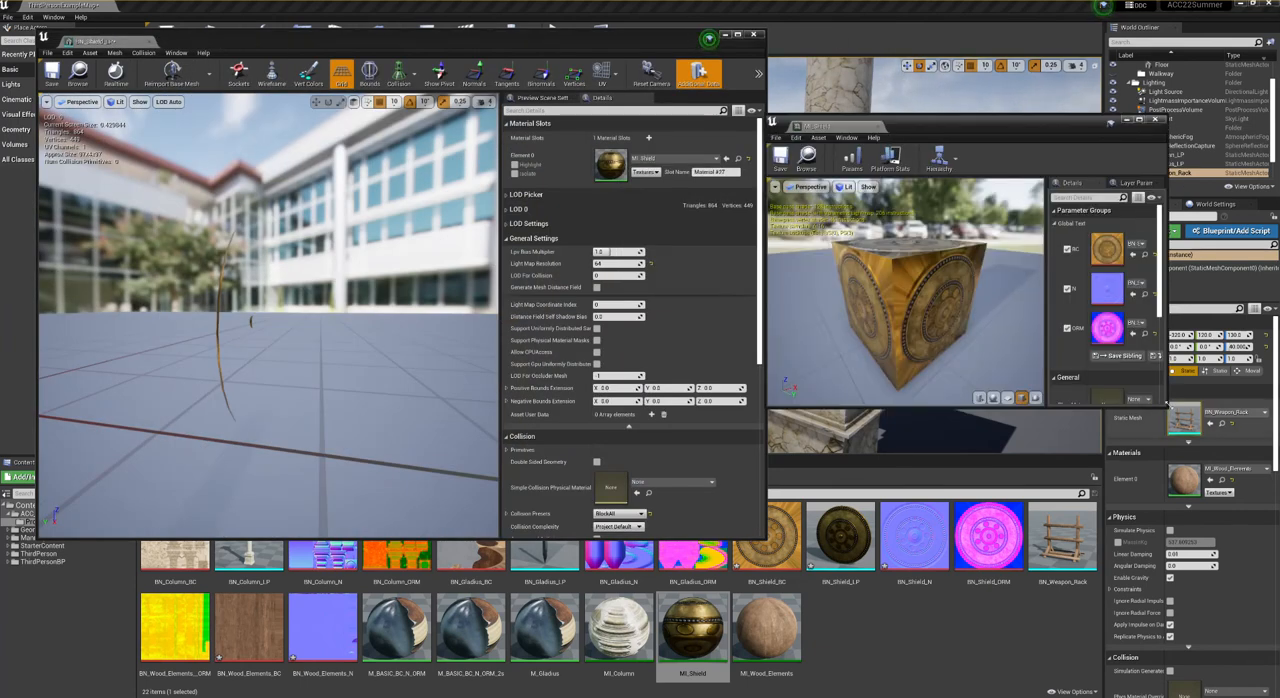
drag(1171, 413, 1271, 547)
click(1228, 452)
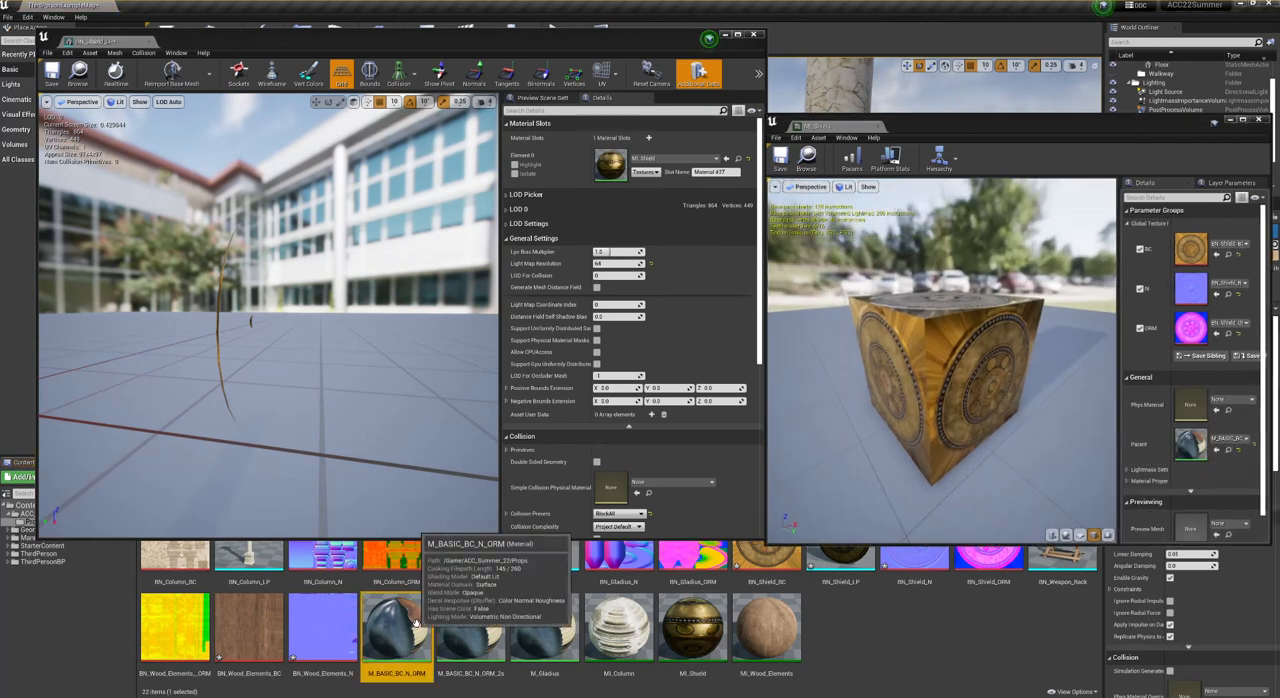
drag(473, 630, 1193, 443)
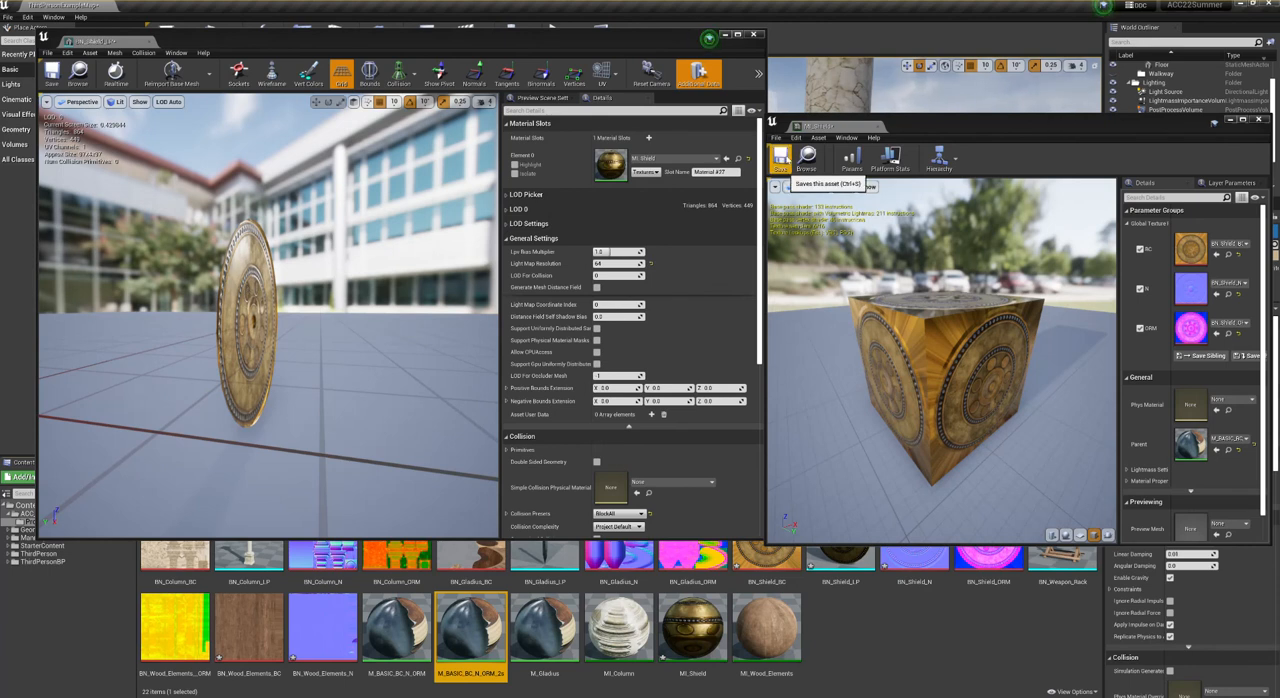
- Save the MI_Shield instance and the BN_Shield_LP mesh, and close both of their editors
click(782, 160)
click(877, 127)
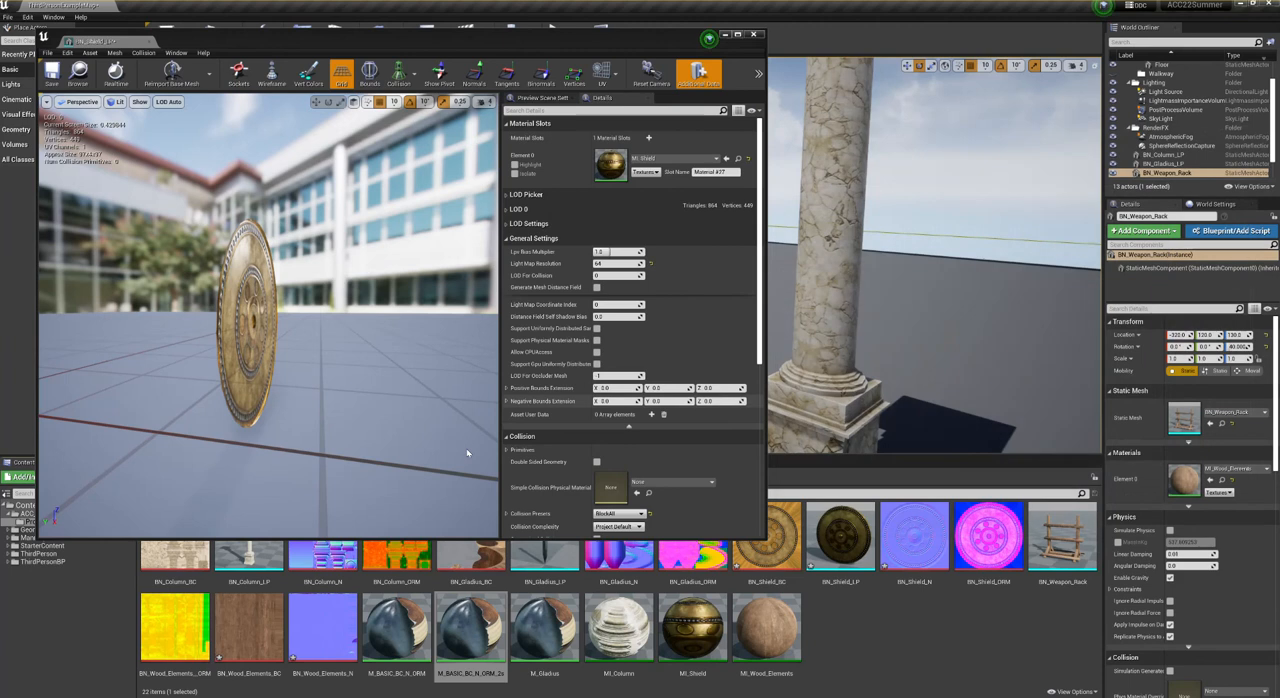
click(394, 630)
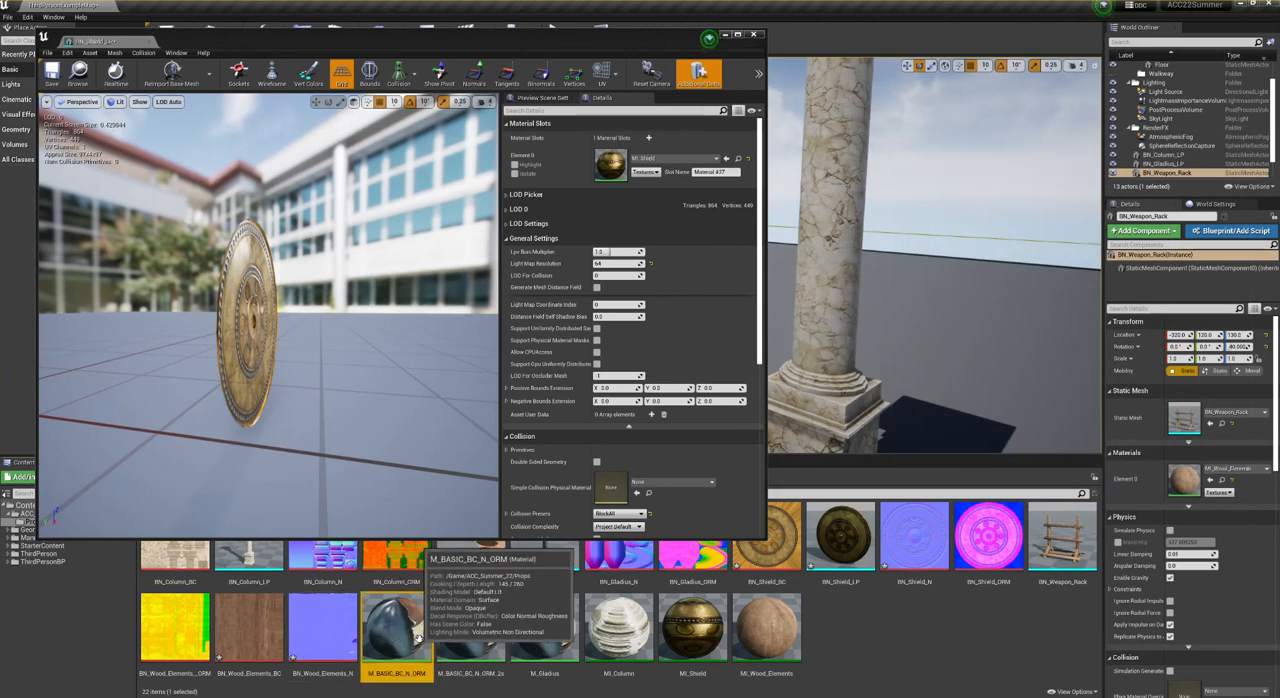
click(60, 71)
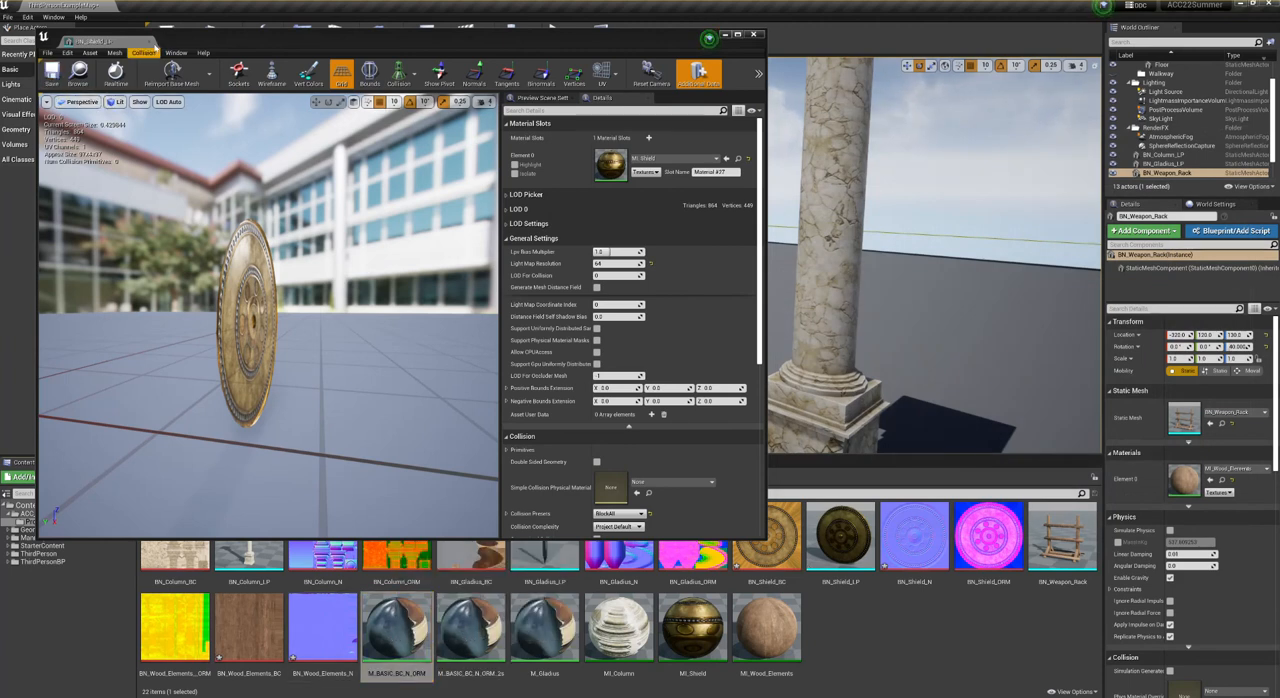
click(149, 42)
click(458, 632)
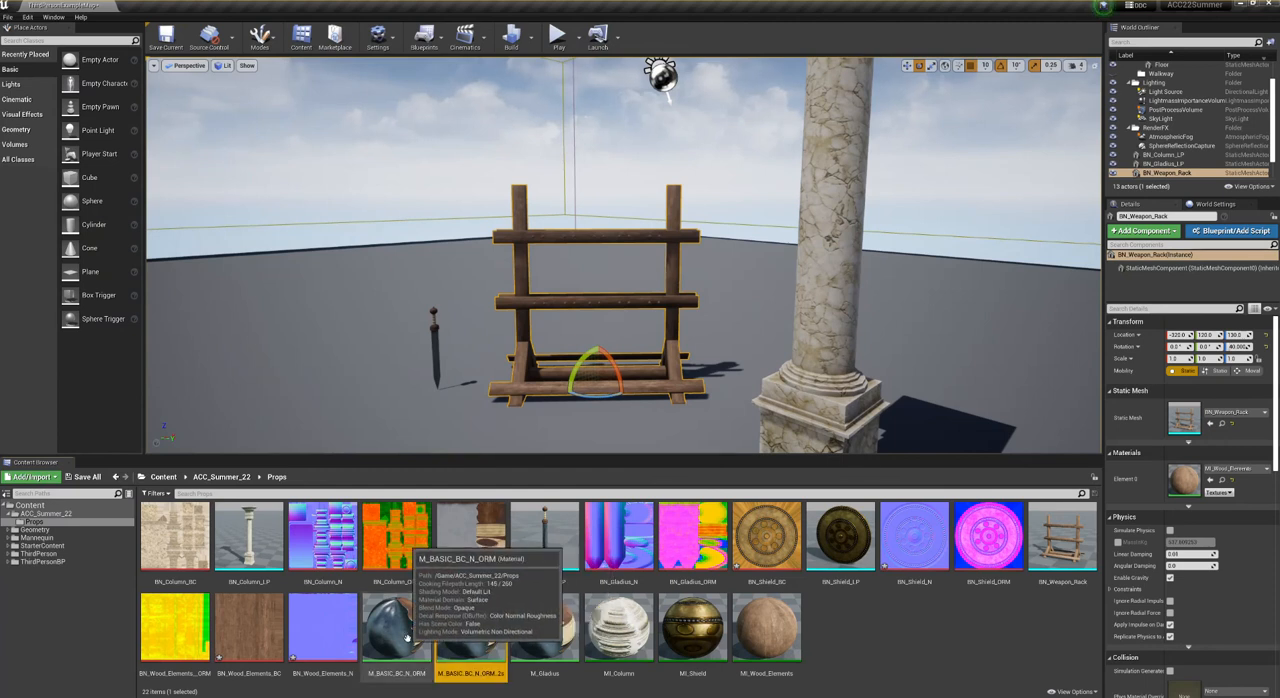
click(408, 633)
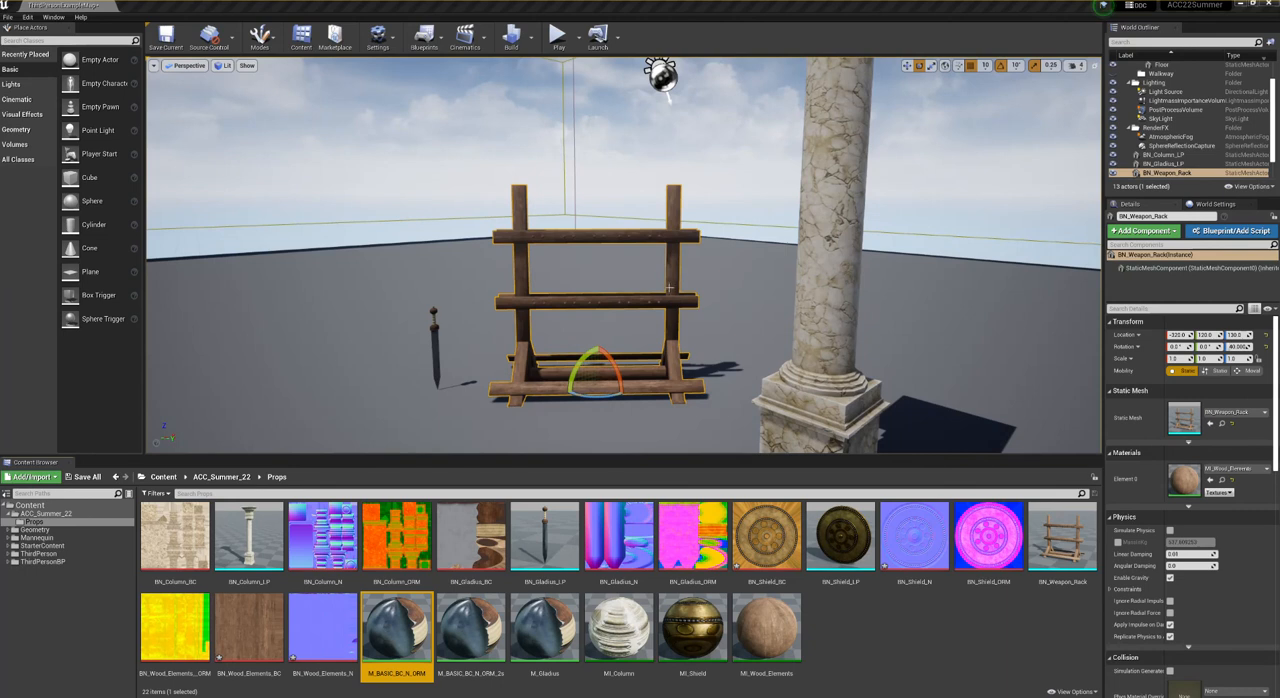
right_drag(527, 210, 527, 210)
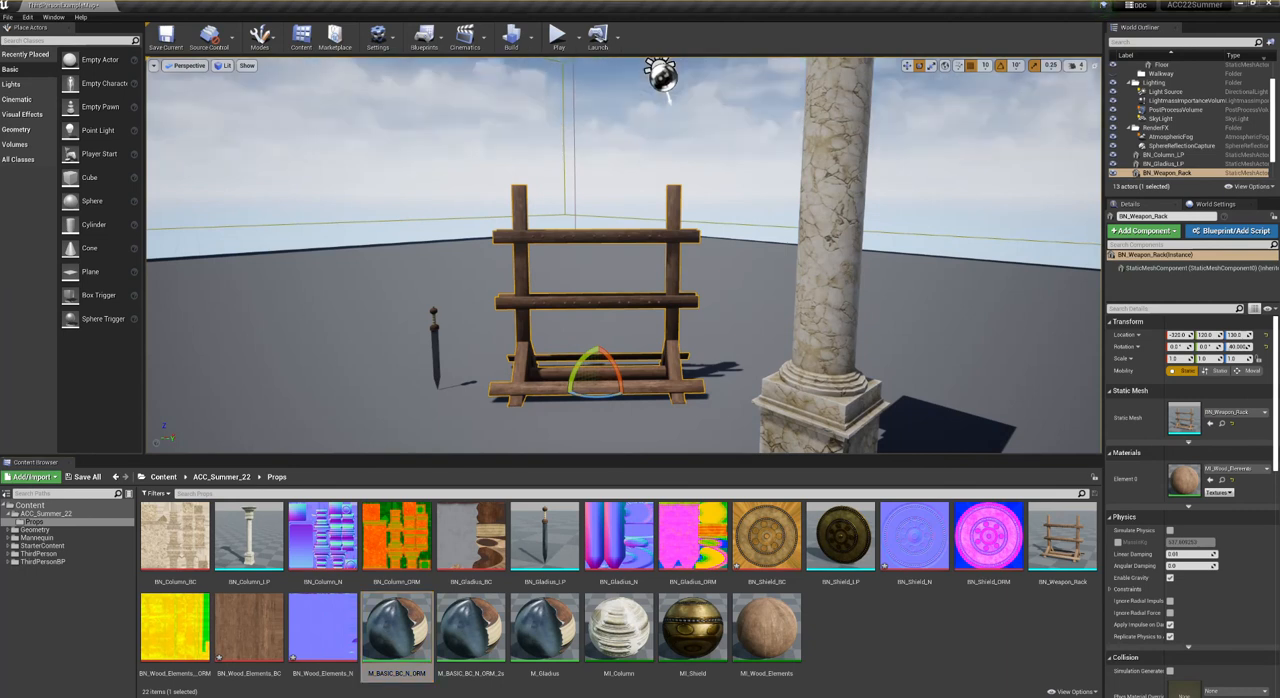
click(435, 335)
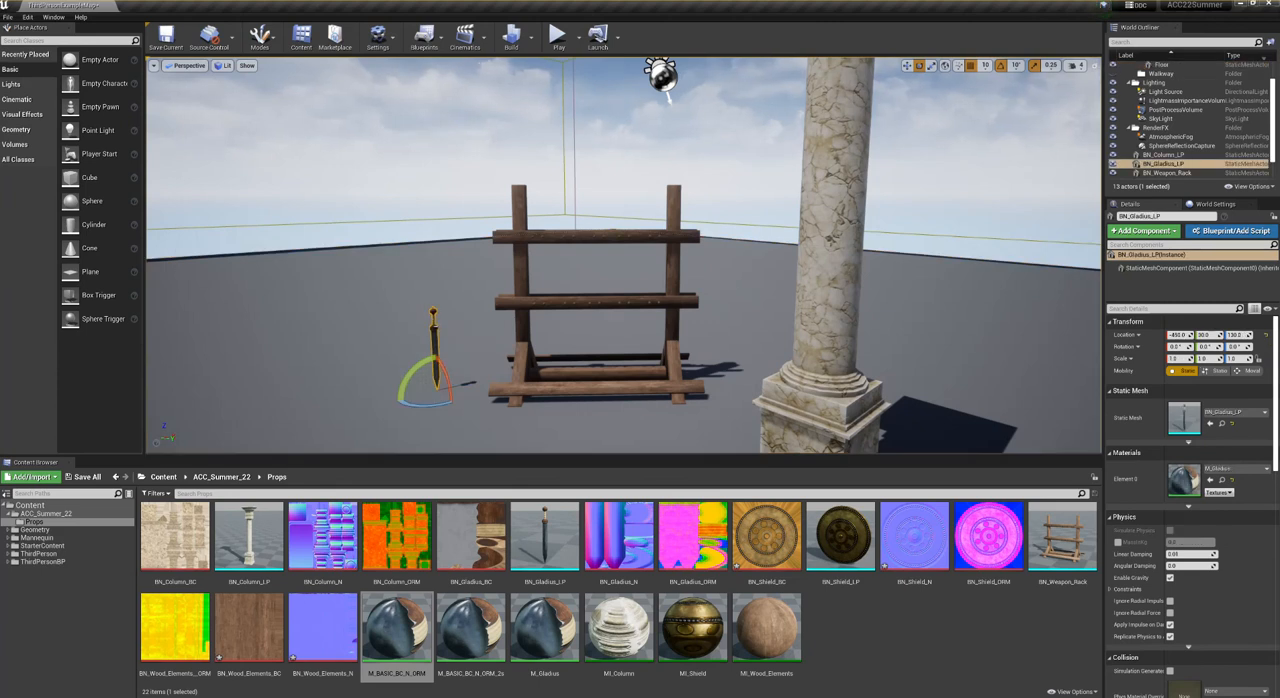
click(540, 296)
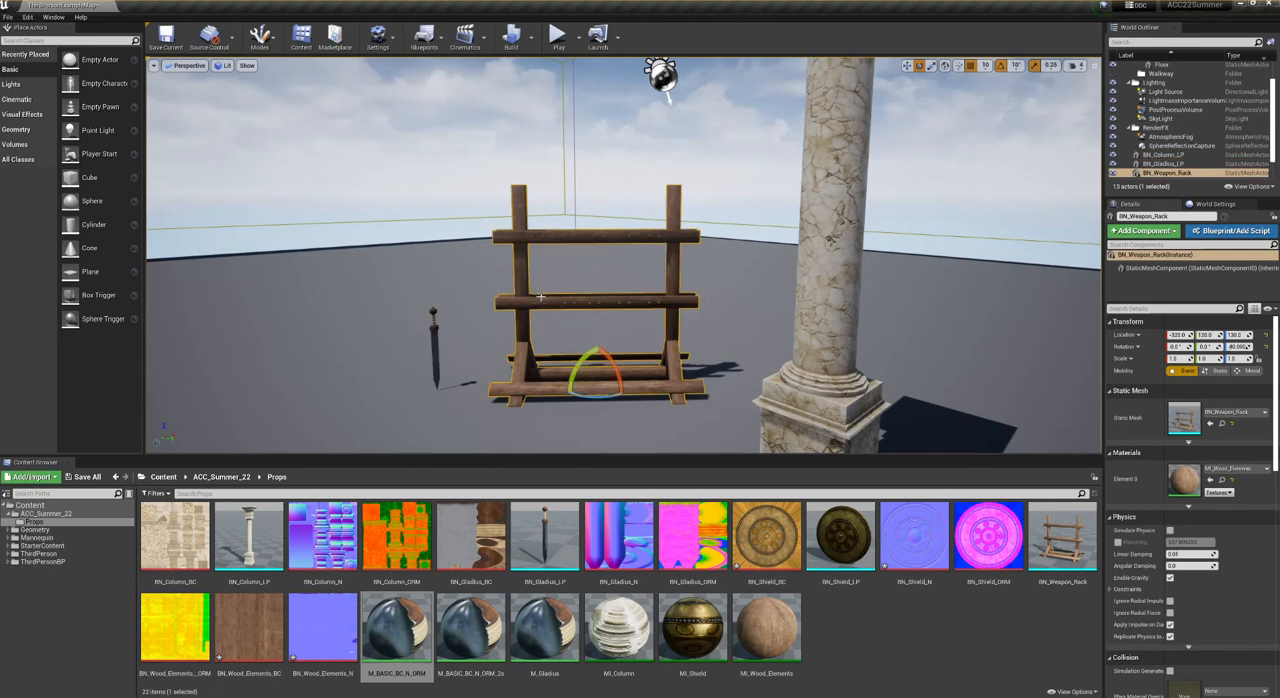
- Place the BN_Shield_LP mesh in the level at the upper end of the weapon rack's post nearest the column
drag(541, 303, 570, 330)
drag(840, 540, 642, 190)
right_drag(642, 190, 648, 152)
key(Escape)
right_drag(754, 278, 736, 278)
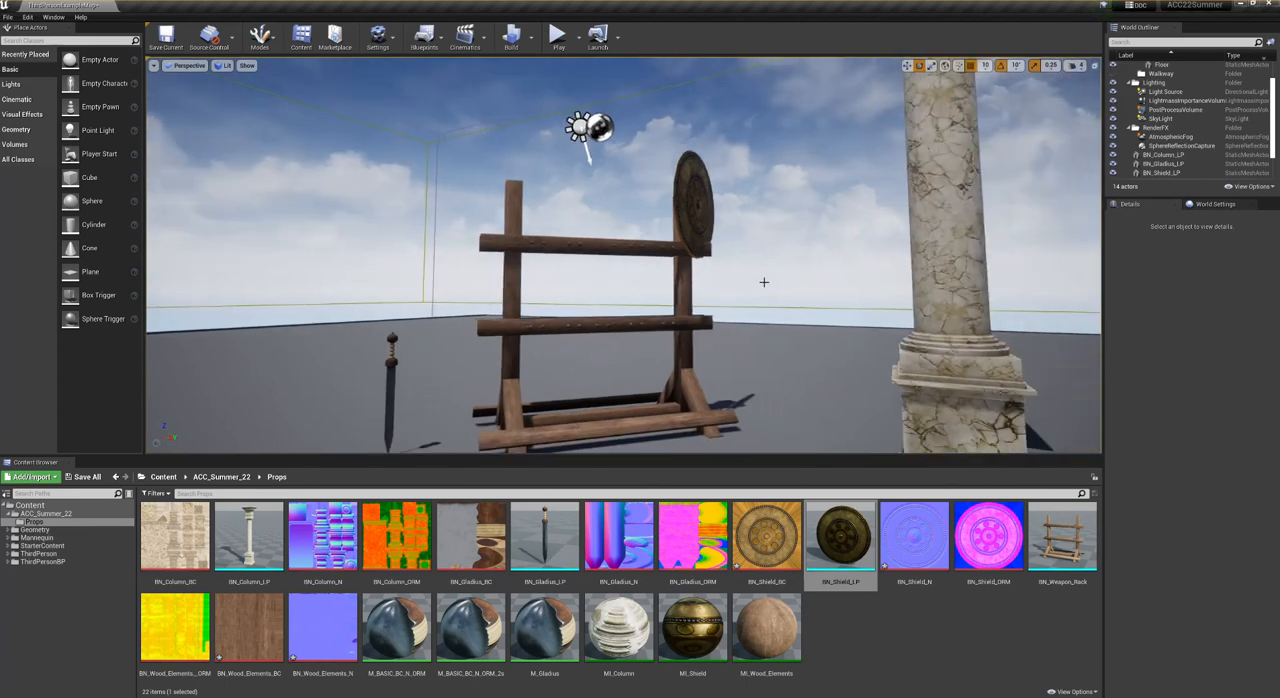
- Rotate the placed shield about its vertical axis to face the same way as the weapon rack, and save all modified content
click(698, 227)
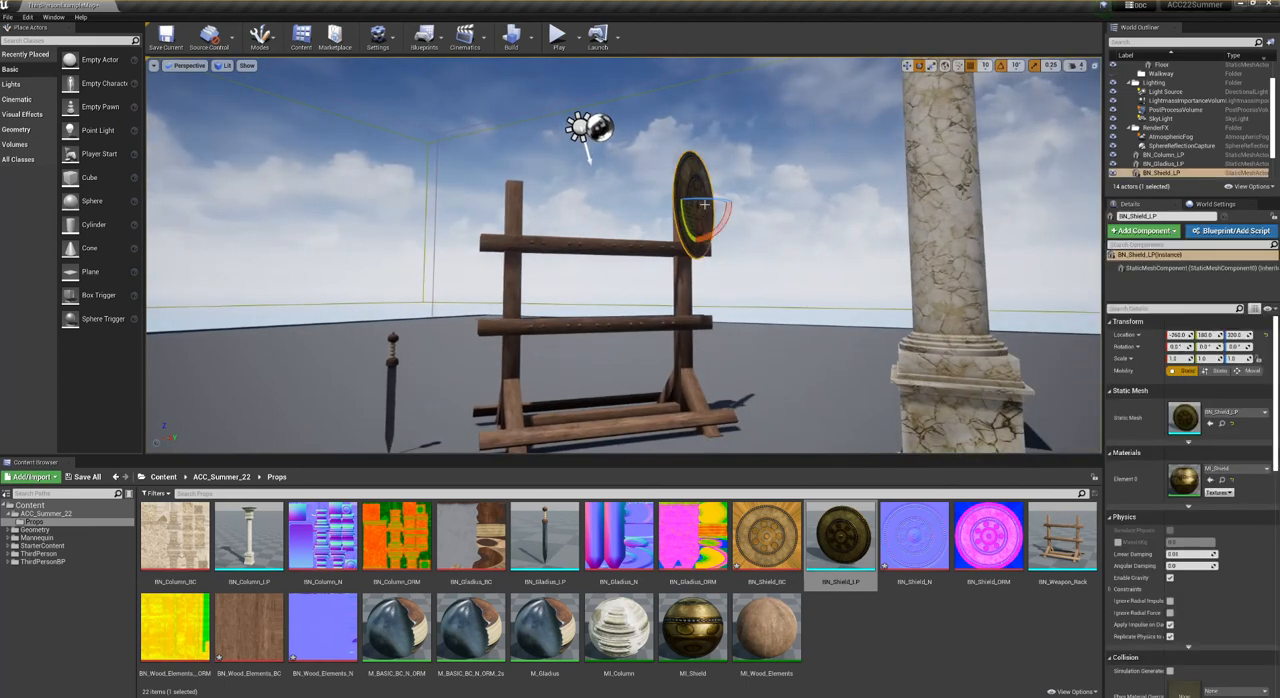
drag(704, 198, 738, 209)
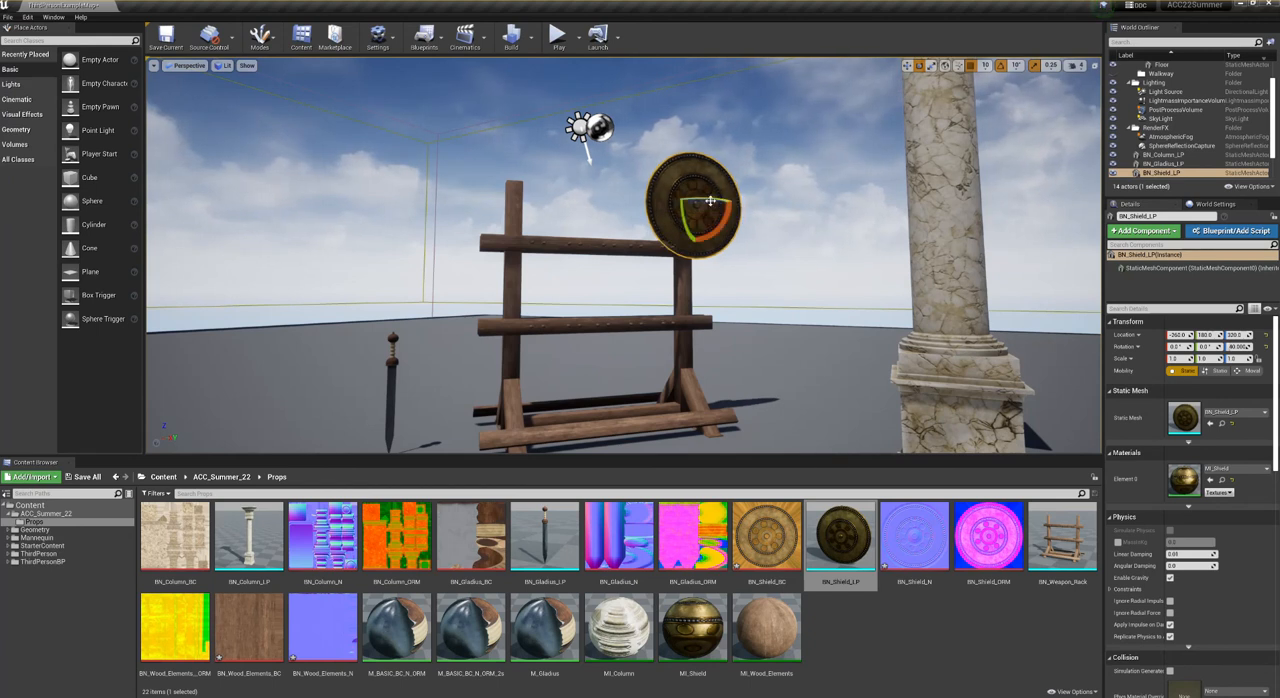
click(818, 234)
mouse_move(818, 234)
right_down()
mouse_move(790, 234)
mouse_move(815, 232)
right_up()
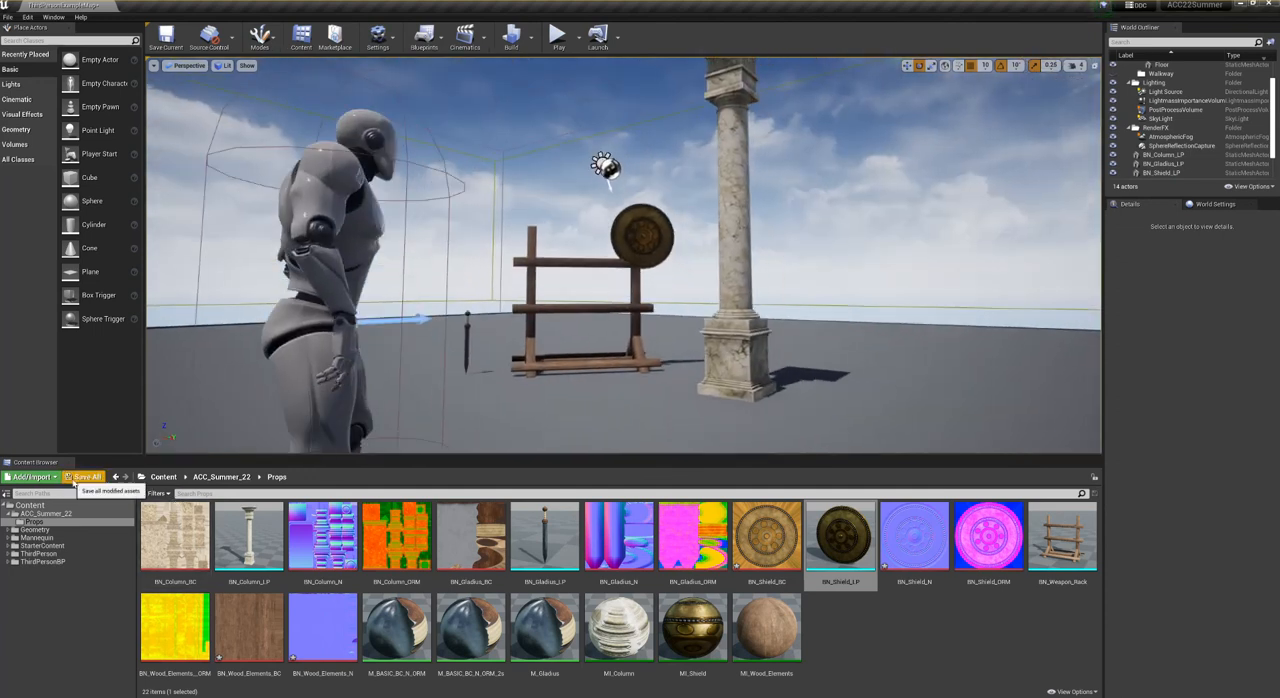
click(84, 476)
click(728, 446)
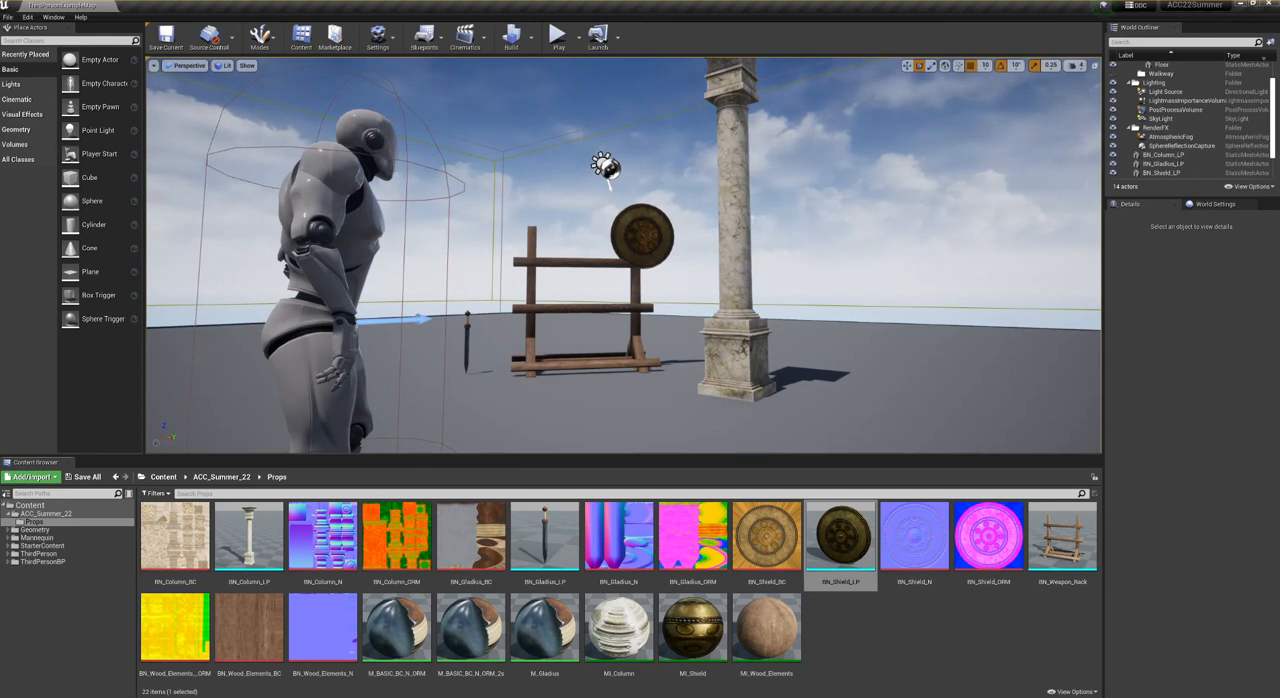
- Switch to File Explorer, enlarge its window, and go up from Props to the ACC22Summer project folder to locate ACC22Summer.uproject
click(282, 696)
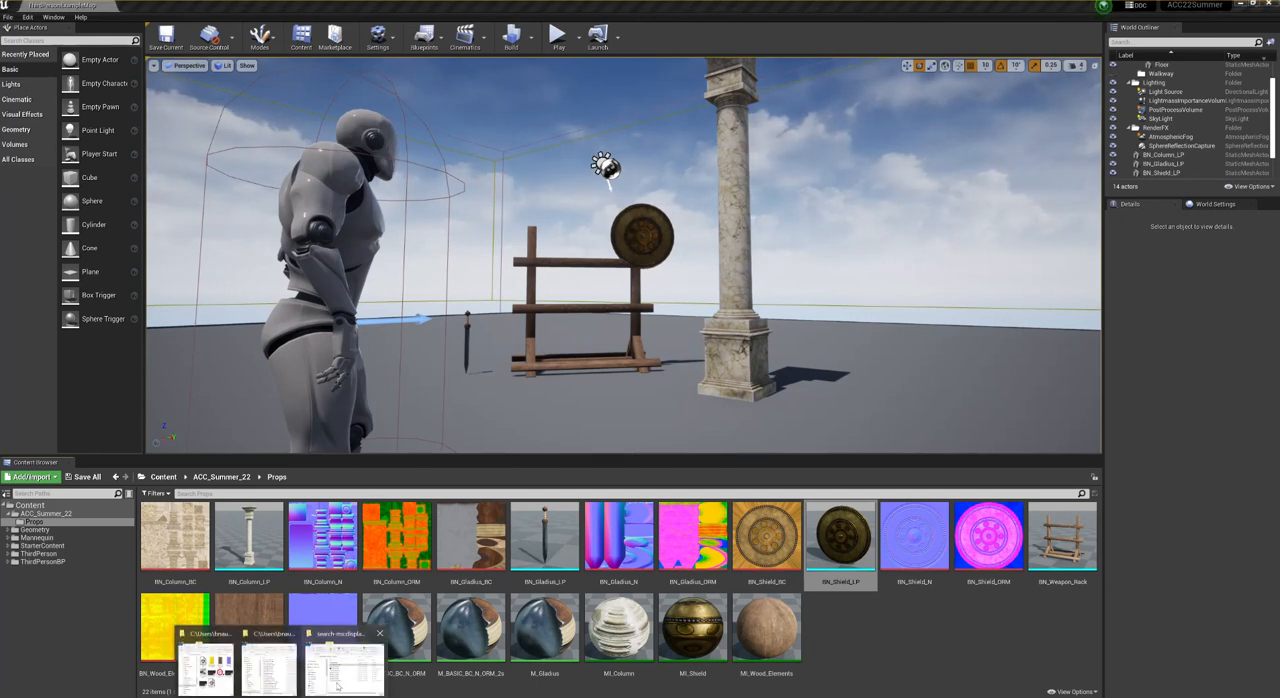
click(270, 668)
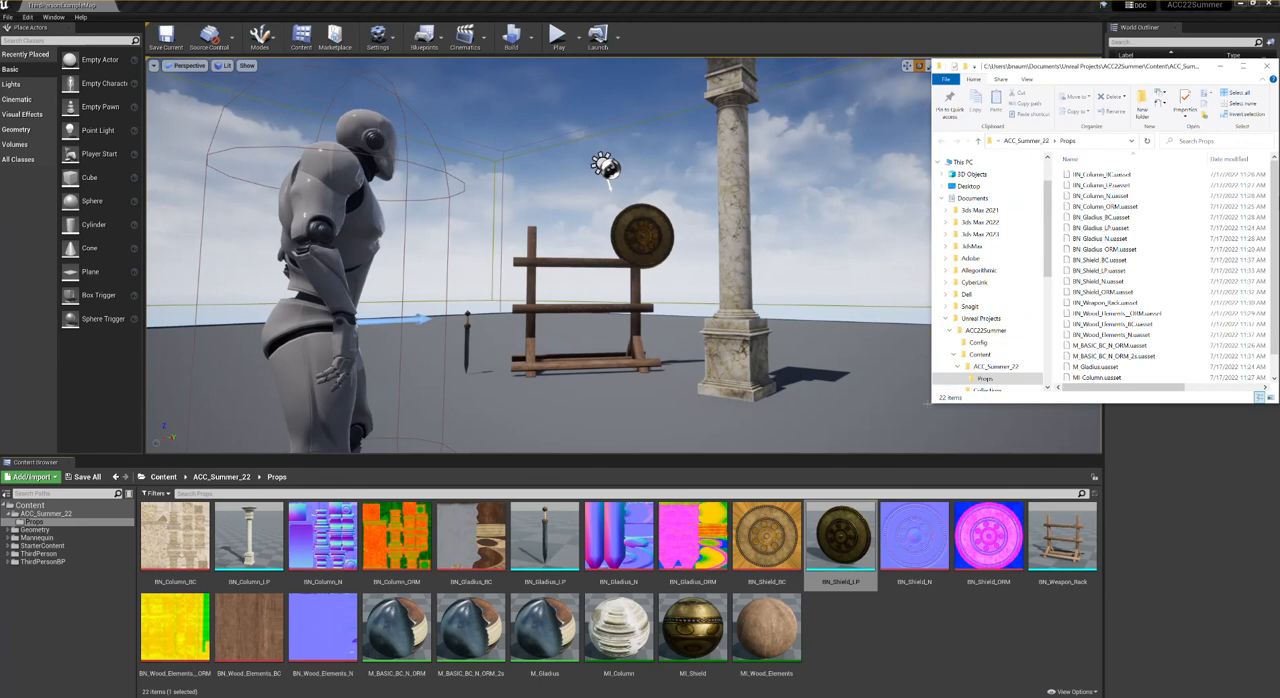
drag(928, 404, 846, 578)
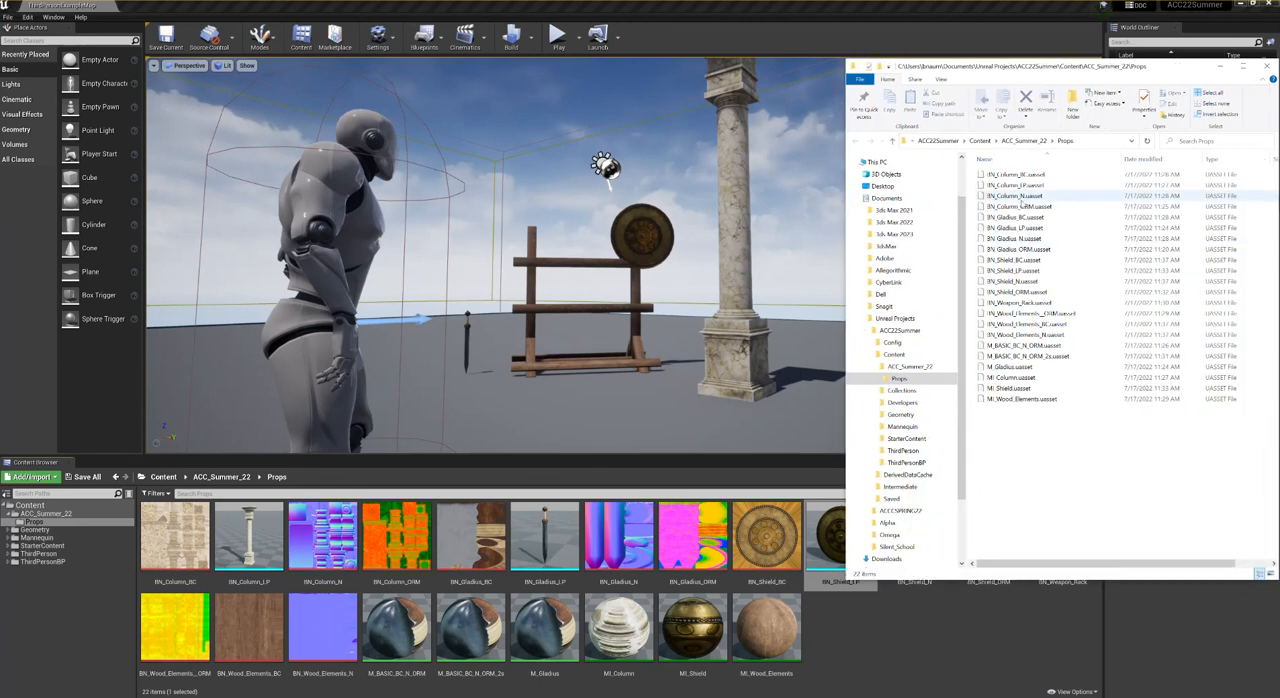
click(900, 367)
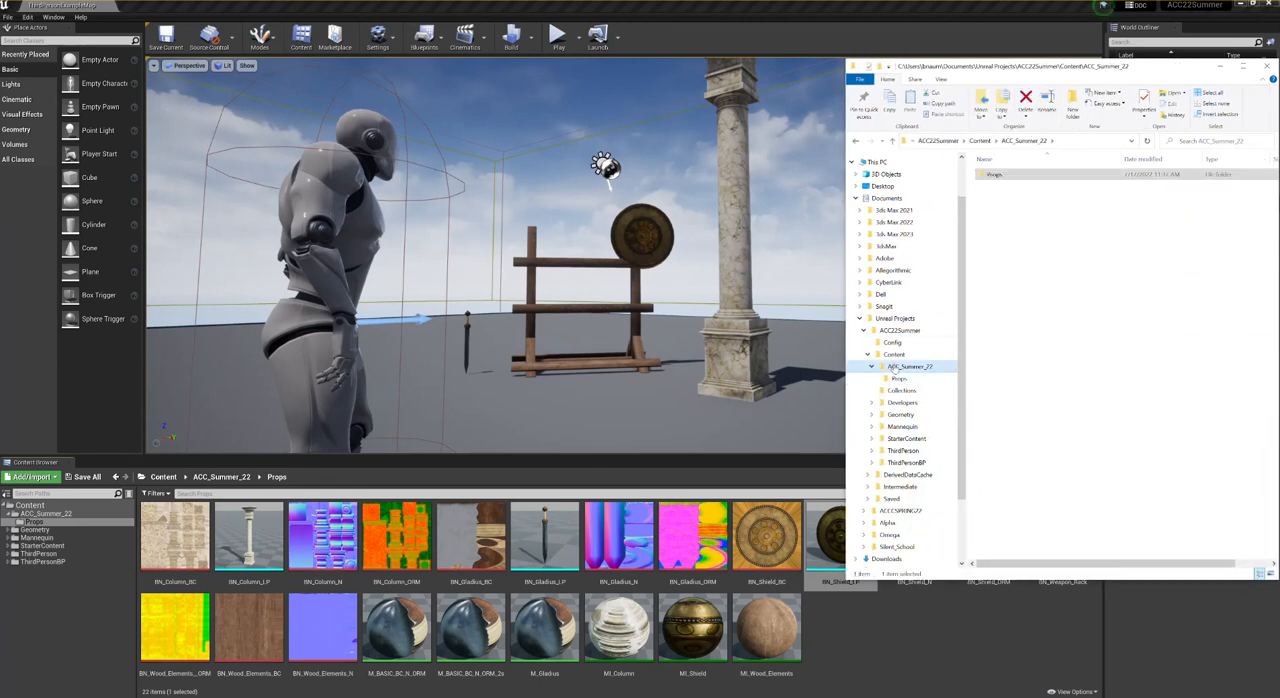
click(888, 354)
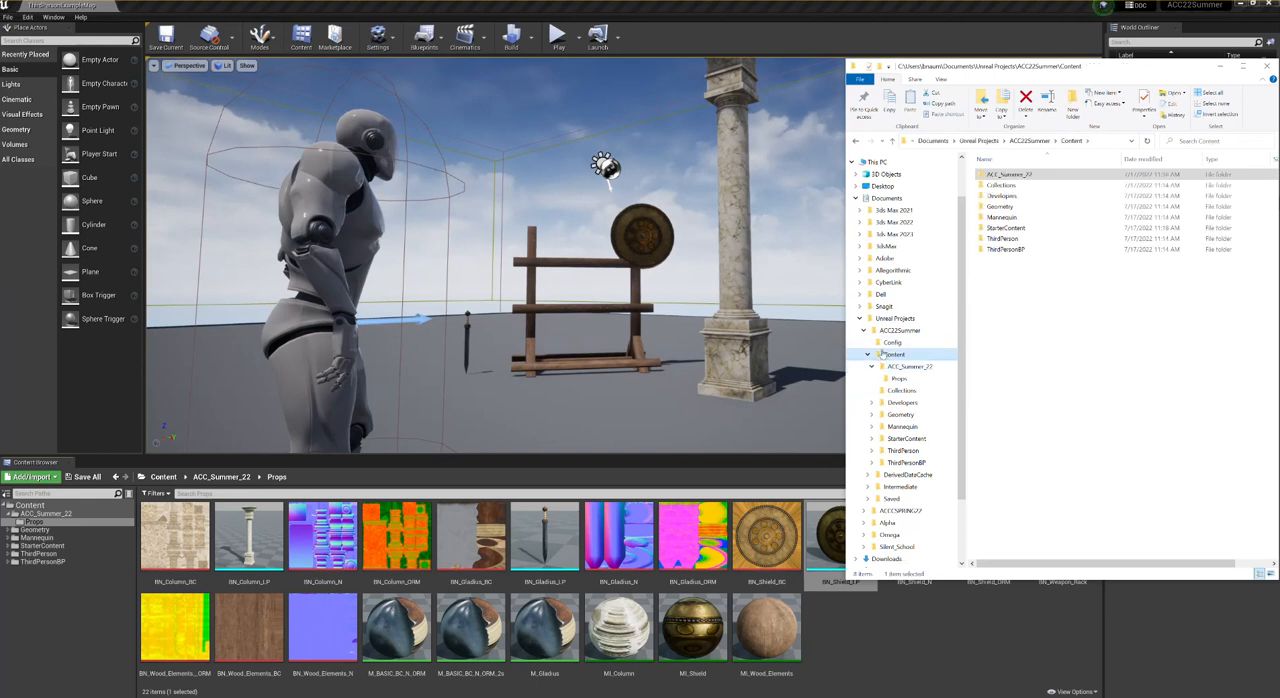
click(881, 332)
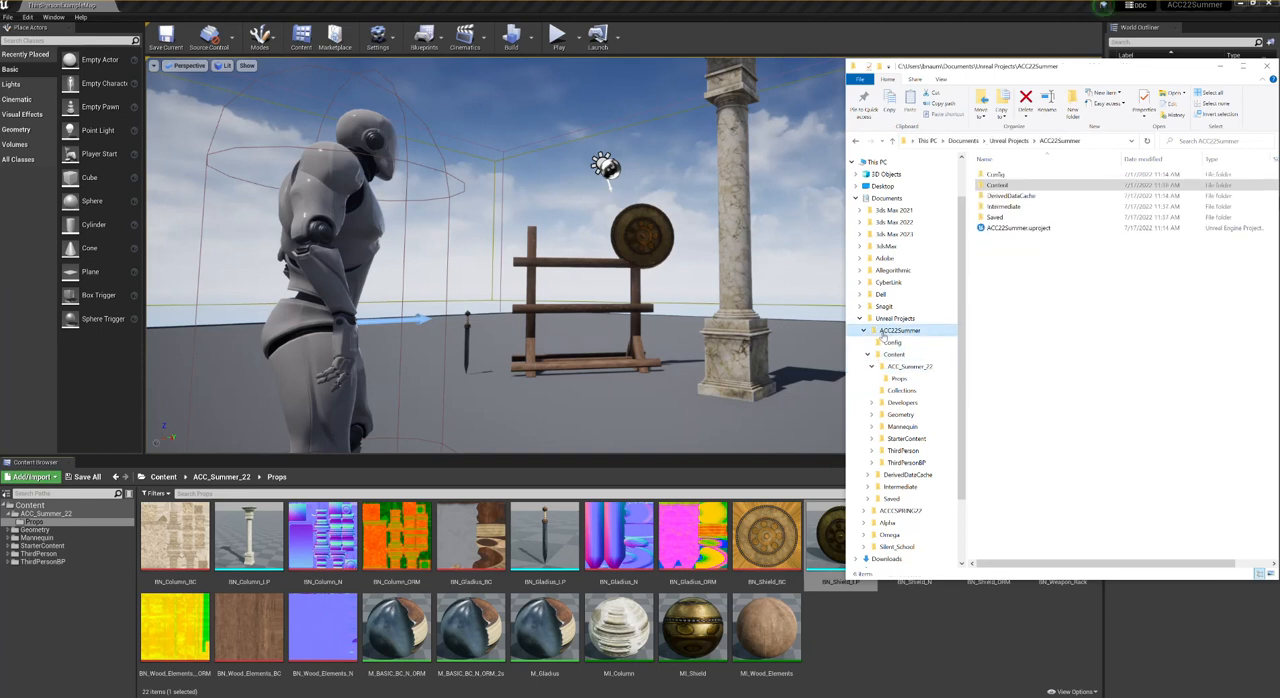
click(1033, 229)
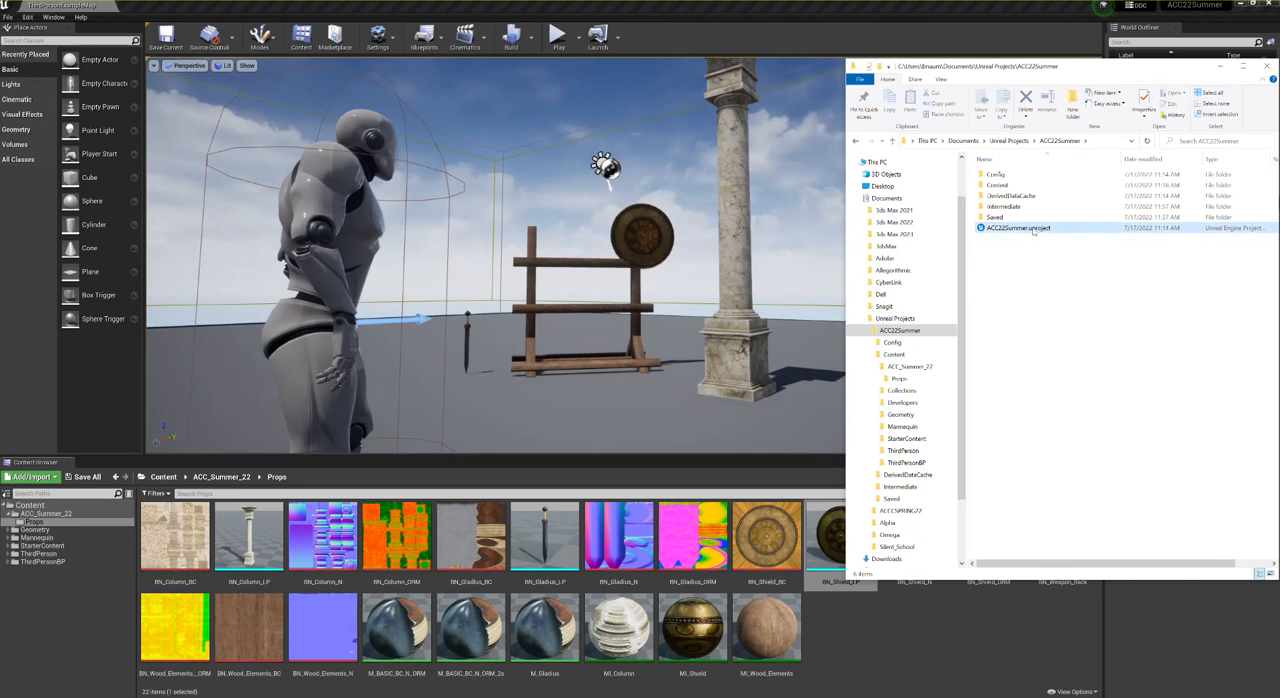